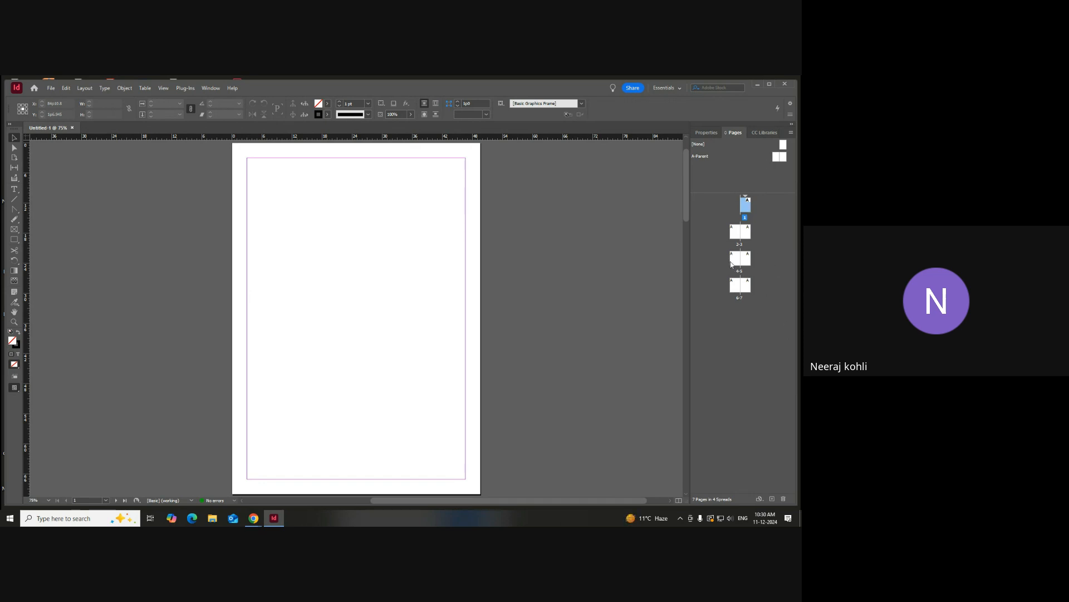
- View pages 5, 1 and 7 of the document and return to page 1
{"action": "double_click", "coordinate": [747, 261]}
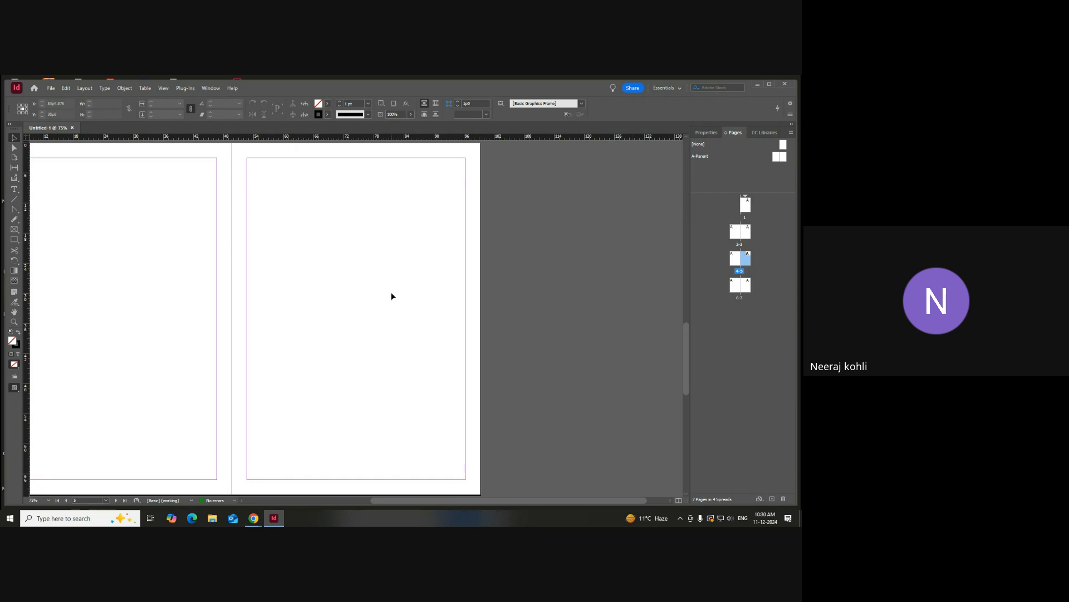
{"action": "double_click", "coordinate": [748, 209]}
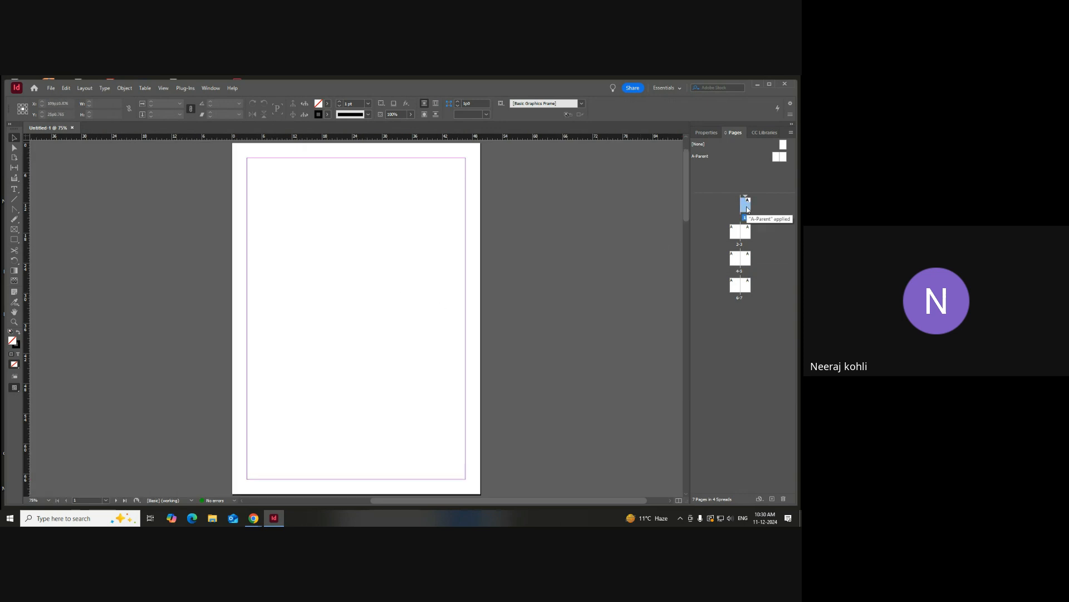
{"action": "double_click", "coordinate": [747, 285]}
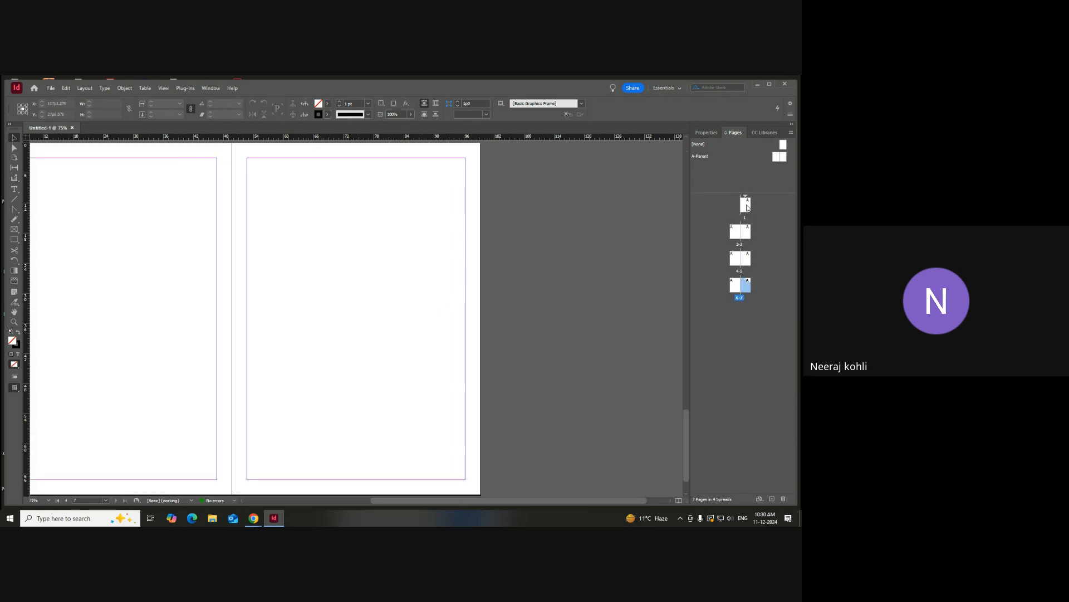
{"action": "double_click", "coordinate": [747, 208]}
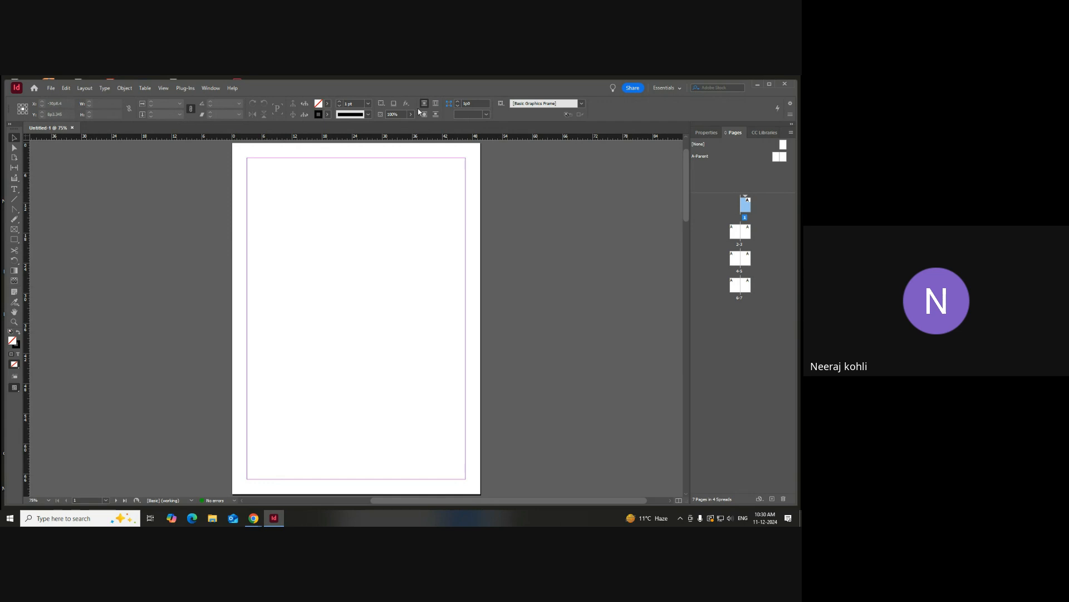
- Draw a rectangle about 27p0 wide and 16p6 high in the upper half of page 1
{"action": "left_click", "coordinate": [13, 149]}
{"action": "left_click", "coordinate": [704, 133]}
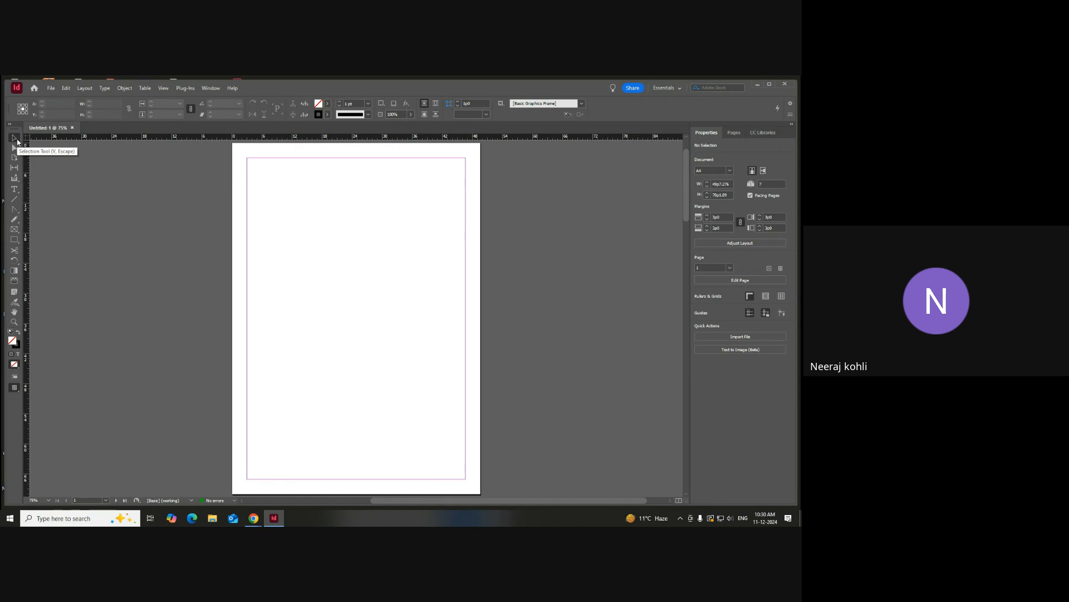
{"action": "left_click", "coordinate": [16, 209]}
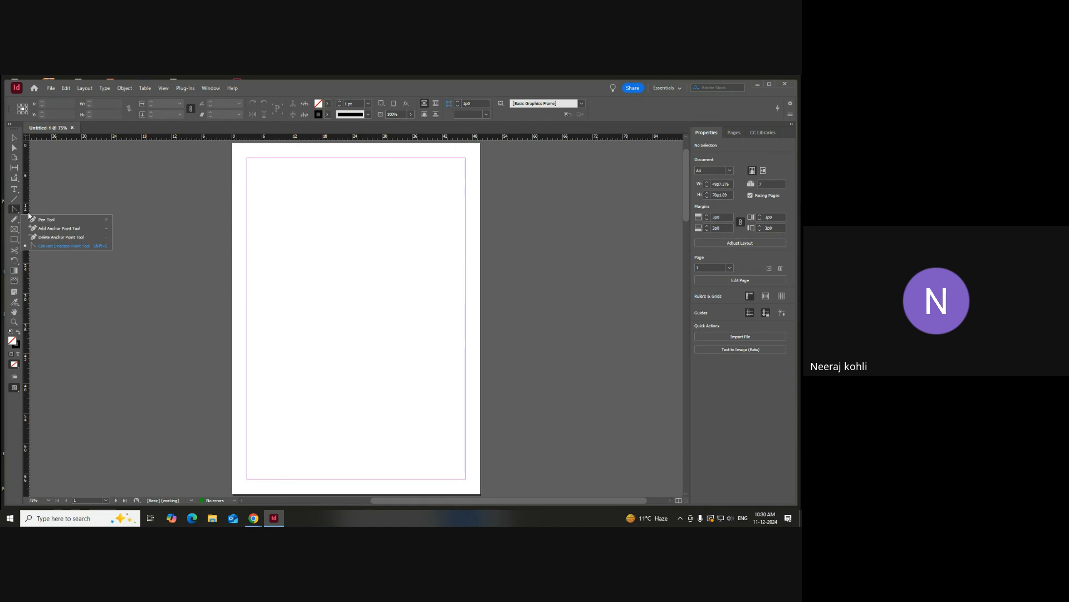
{"action": "left_click", "coordinate": [16, 240]}
{"action": "right_click", "coordinate": [16, 240]}
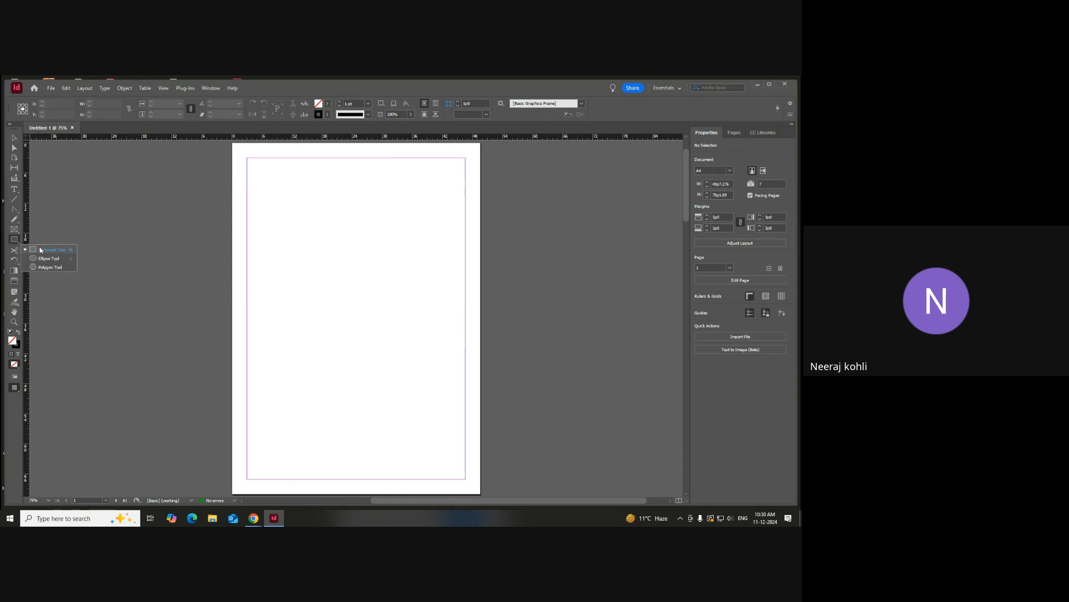
{"action": "left_click", "coordinate": [39, 247]}
{"action": "left_click_drag", "start_coordinate": [281, 216], "coordinate": [417, 299]}
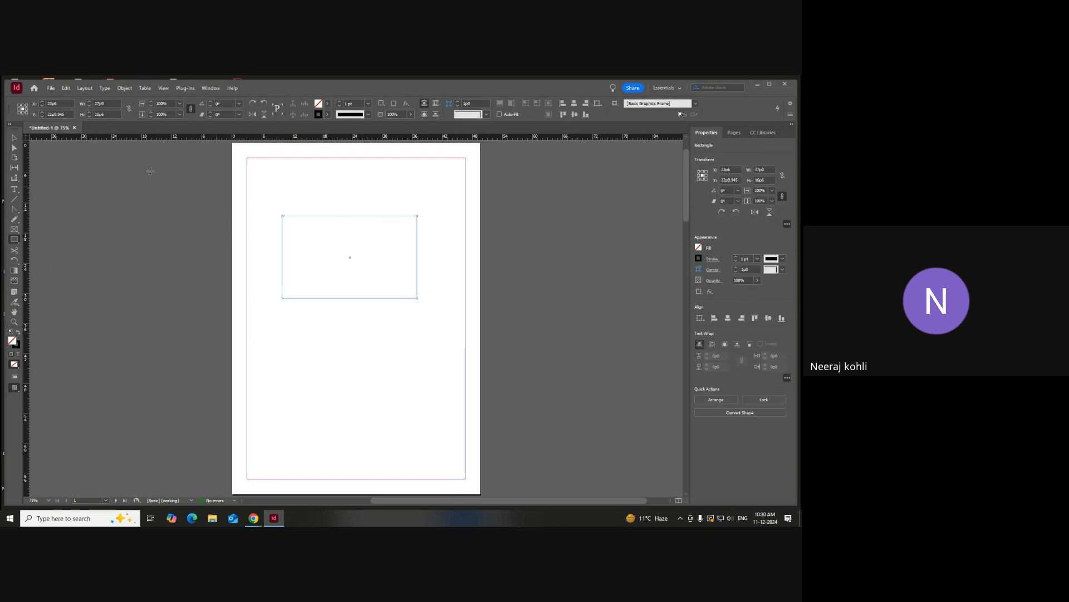
- Resize the rectangle by its corner and side handles to about 28p4 wide and 22p3 high
{"action": "left_click", "coordinate": [15, 140]}
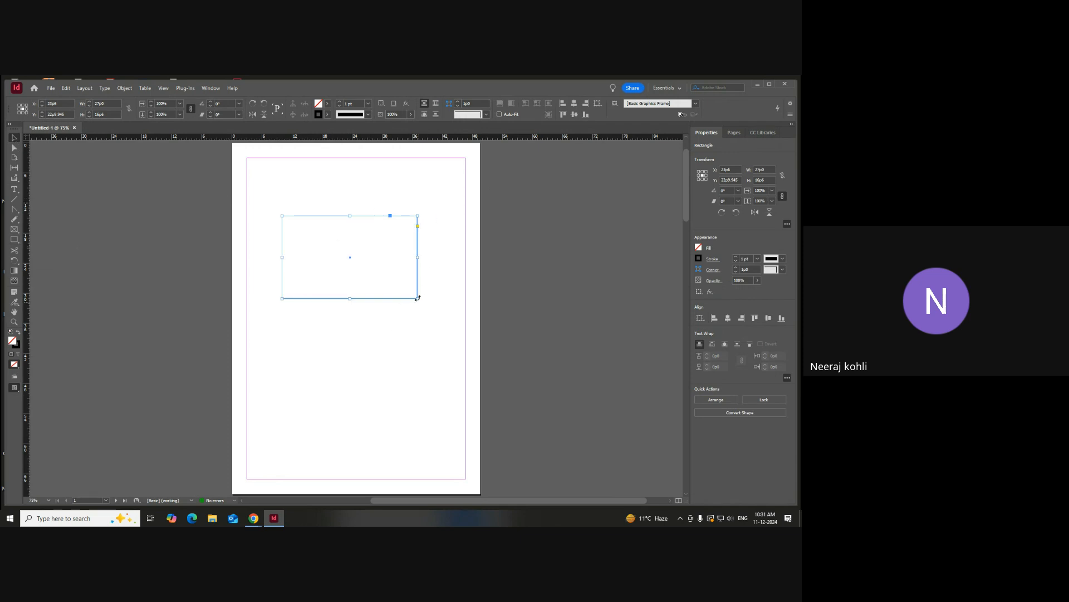
{"action": "left_click_drag", "start_coordinate": [417, 298], "coordinate": [420, 321]}
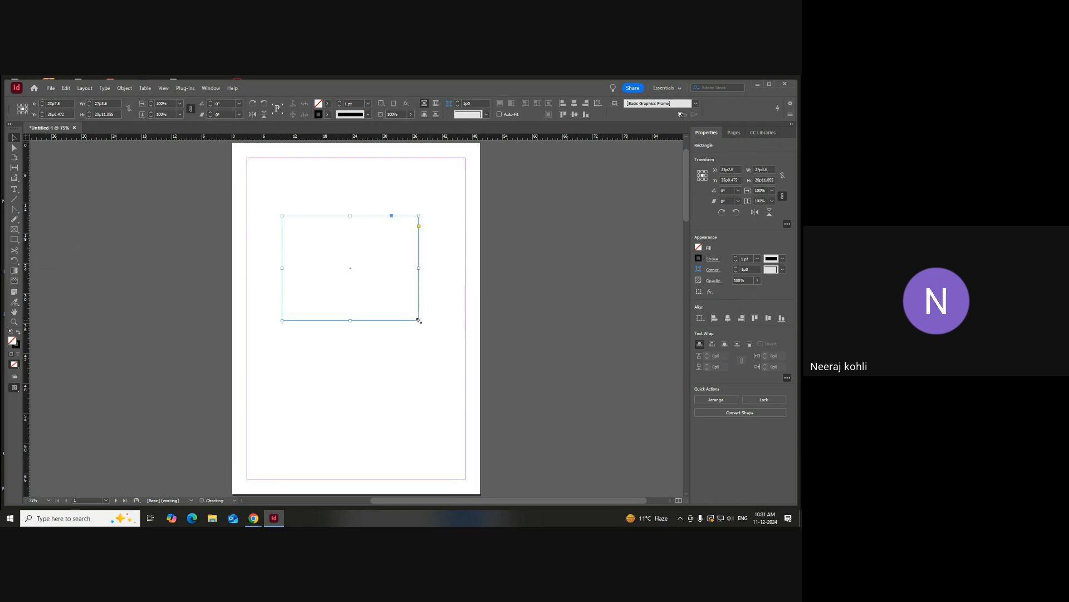
{"action": "mouse_move", "coordinate": [419, 268]}
{"action": "left_mouse_down"}
{"action": "mouse_move", "coordinate": [443, 270]}
{"action": "mouse_move", "coordinate": [427, 270]}
{"action": "left_mouse_up"}
{"action": "left_click_drag", "start_coordinate": [427, 321], "coordinate": [404, 308]}
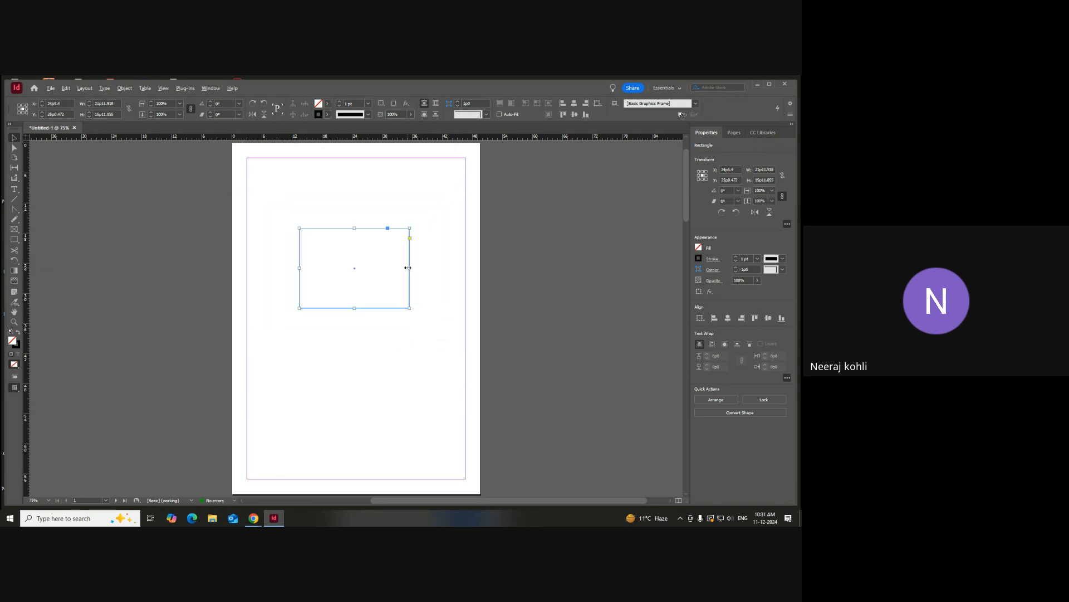
{"action": "mouse_move", "coordinate": [411, 268]}
{"action": "left_mouse_down"}
{"action": "mouse_move", "coordinate": [421, 269]}
{"action": "mouse_move", "coordinate": [388, 270]}
{"action": "mouse_move", "coordinate": [437, 271]}
{"action": "mouse_move", "coordinate": [425, 270]}
{"action": "left_mouse_up"}
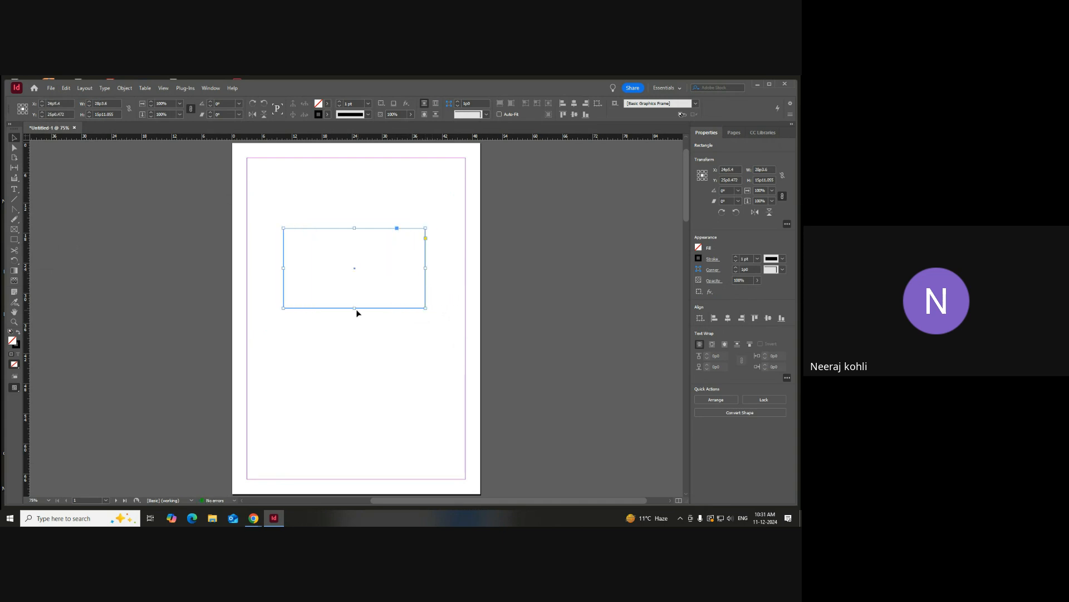
{"action": "mouse_move", "coordinate": [355, 308]}
{"action": "left_mouse_down"}
{"action": "mouse_move", "coordinate": [352, 374]}
{"action": "mouse_move", "coordinate": [359, 328]}
{"action": "left_mouse_up"}
{"action": "left_click_drag", "start_coordinate": [427, 329], "coordinate": [384, 317]}
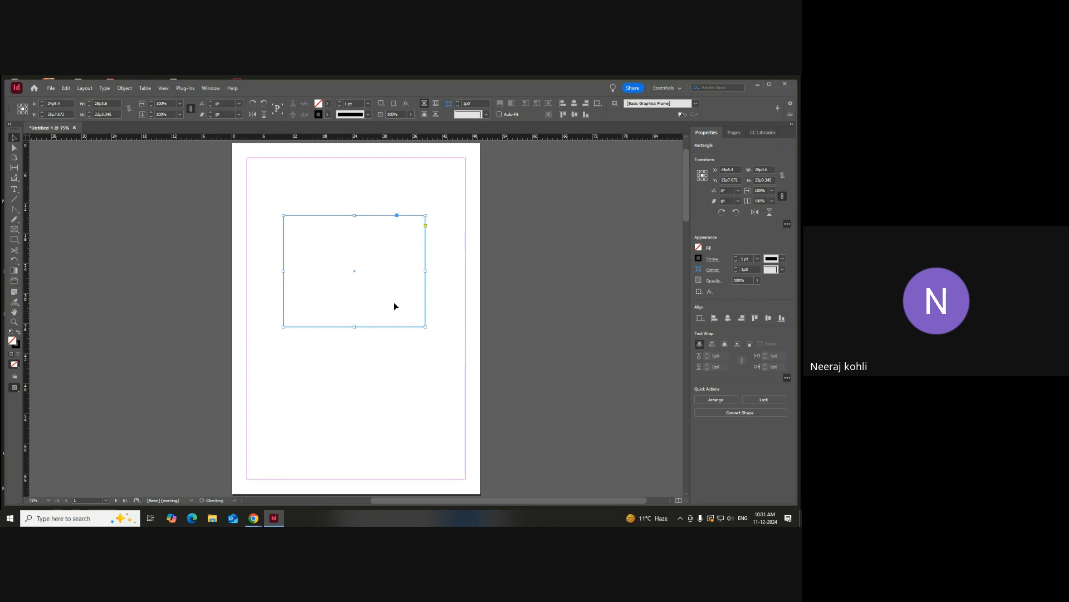
- Apply the Rounded corner shape to the rectangle and delete the rectangle
{"action": "left_click", "coordinate": [483, 118]}
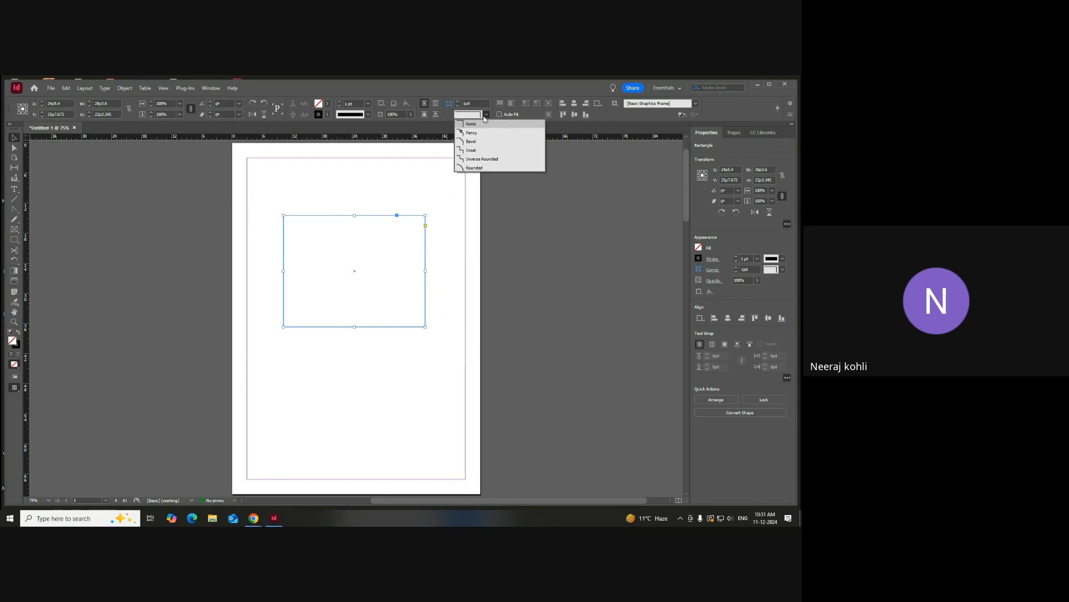
{"action": "left_click", "coordinate": [477, 168]}
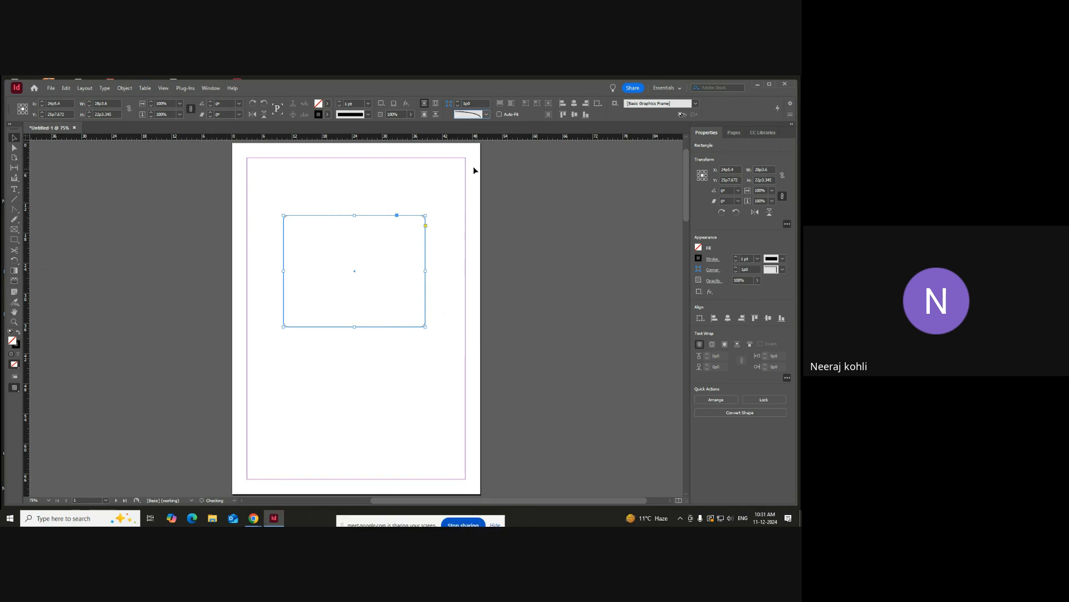
{"action": "left_click", "coordinate": [458, 102]}
{"action": "key", "text": "Delete"}
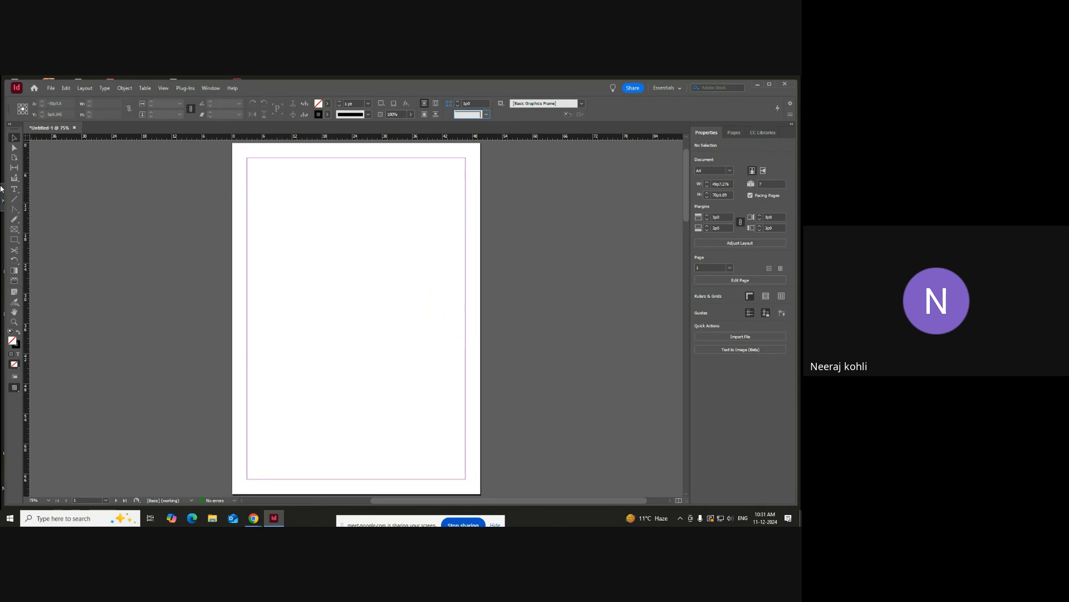
- Draw a rectangle about 29p6 wide and 16p5 high in the upper half of page 1 and shift it slightly down and right
{"action": "left_click", "coordinate": [15, 239]}
{"action": "left_click_drag", "start_coordinate": [275, 210], "coordinate": [424, 291]}
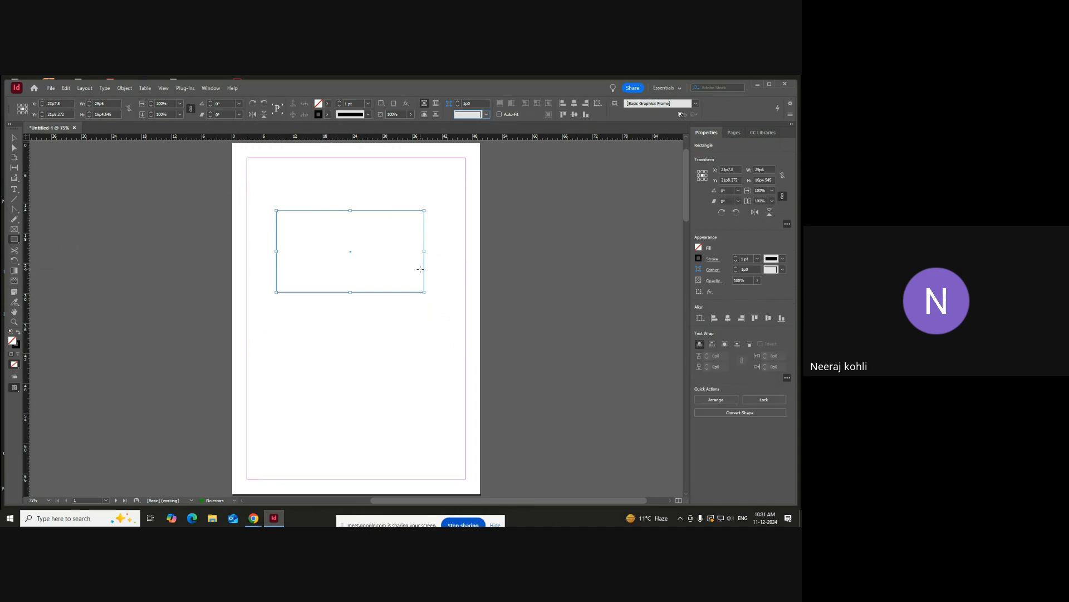
{"action": "key", "text": "v"}
{"action": "left_click_drag", "start_coordinate": [366, 212], "coordinate": [373, 223]}
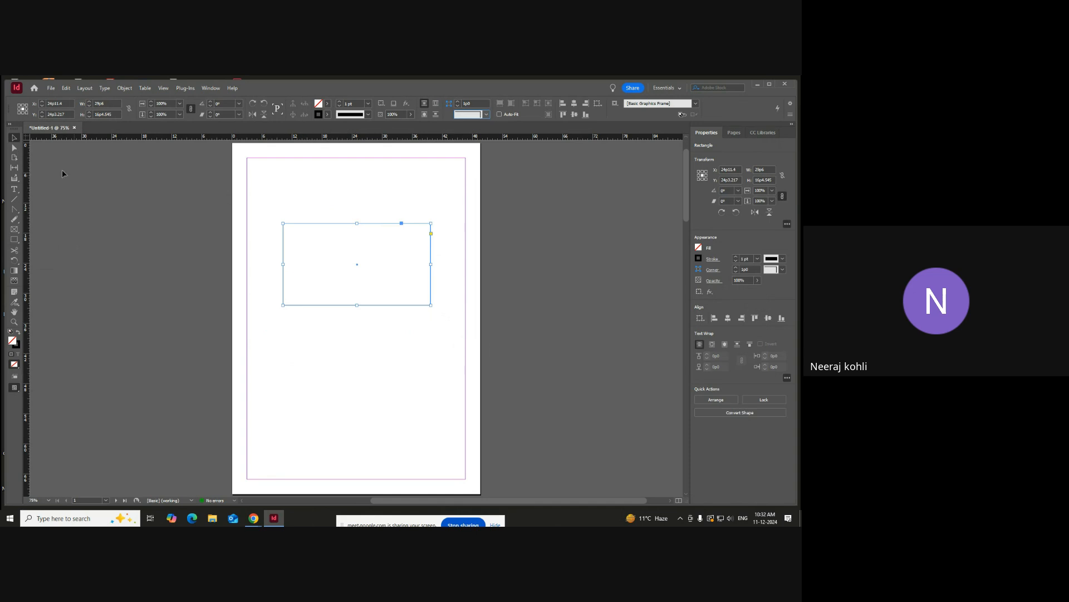
- Reshape the rectangle with Direct Selection, moving its upper-right anchor point inward and its upper-left one up above the shape's middle
{"action": "left_click", "coordinate": [15, 148]}
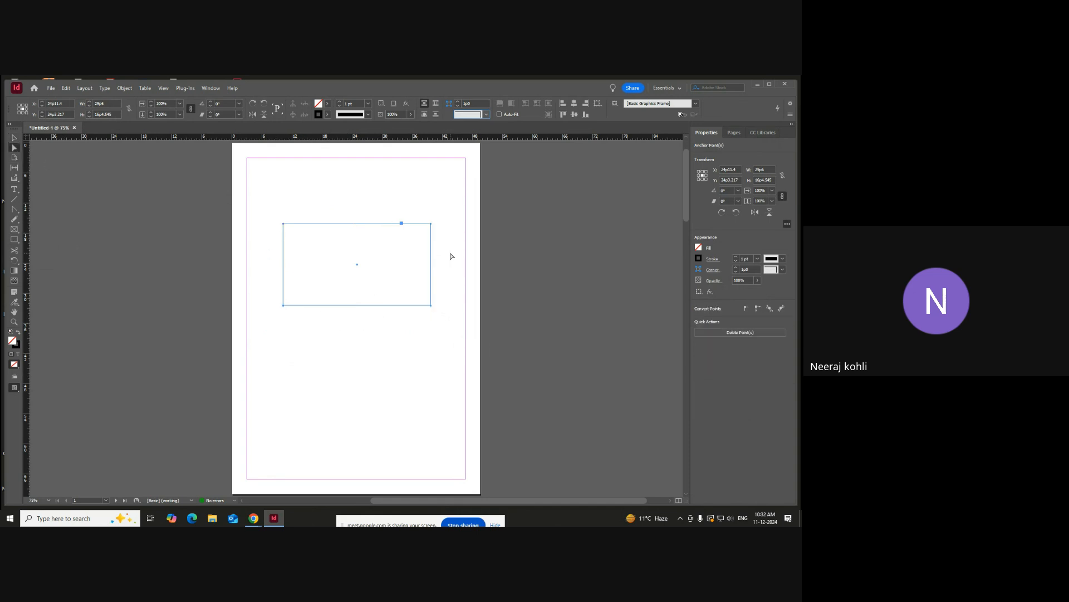
{"action": "left_click_drag", "start_coordinate": [327, 331], "coordinate": [258, 308]}
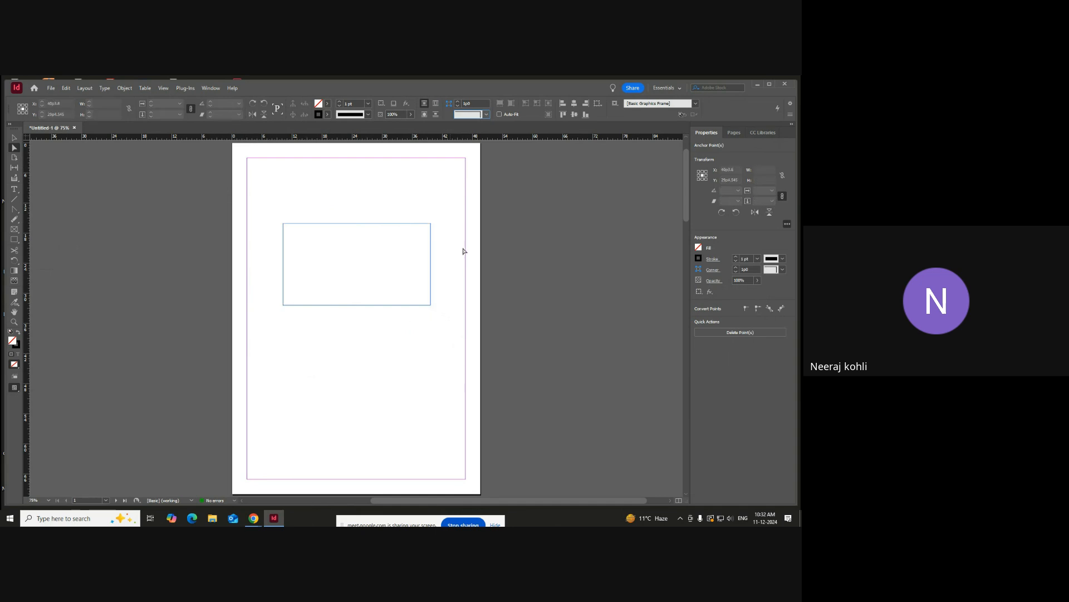
{"action": "left_click_drag", "start_coordinate": [431, 224], "coordinate": [340, 263]}
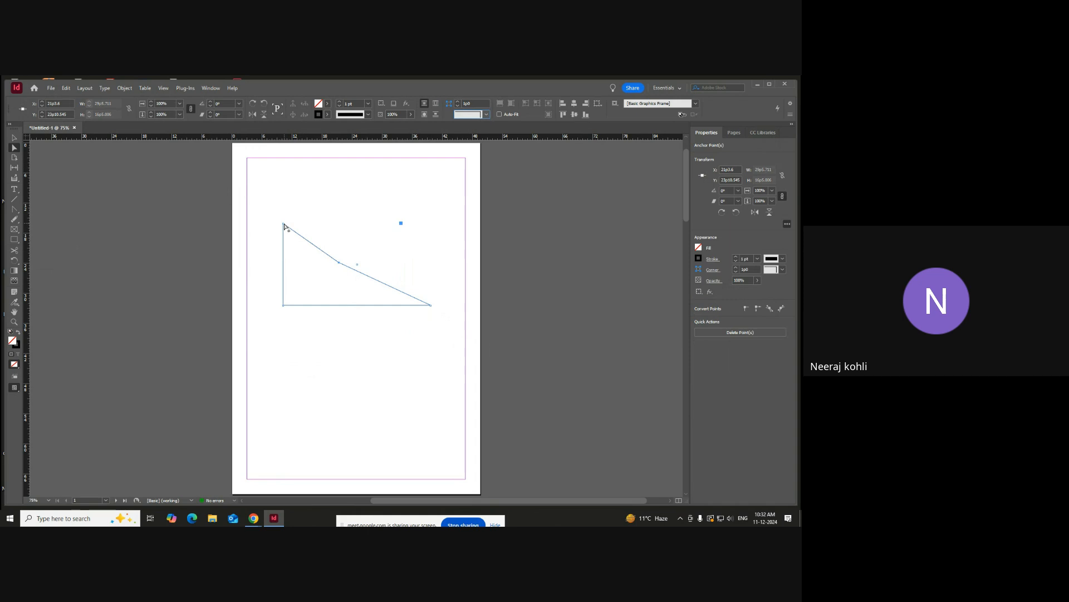
{"action": "left_click_drag", "start_coordinate": [283, 224], "coordinate": [356, 193]}
{"action": "left_click_drag", "start_coordinate": [339, 263], "coordinate": [346, 271]}
{"action": "scroll", "coordinate": [396, 323], "scroll_direction": "down", "scroll_amount": 1}
{"action": "scroll", "coordinate": [394, 318], "scroll_direction": "up", "scroll_amount": 2}
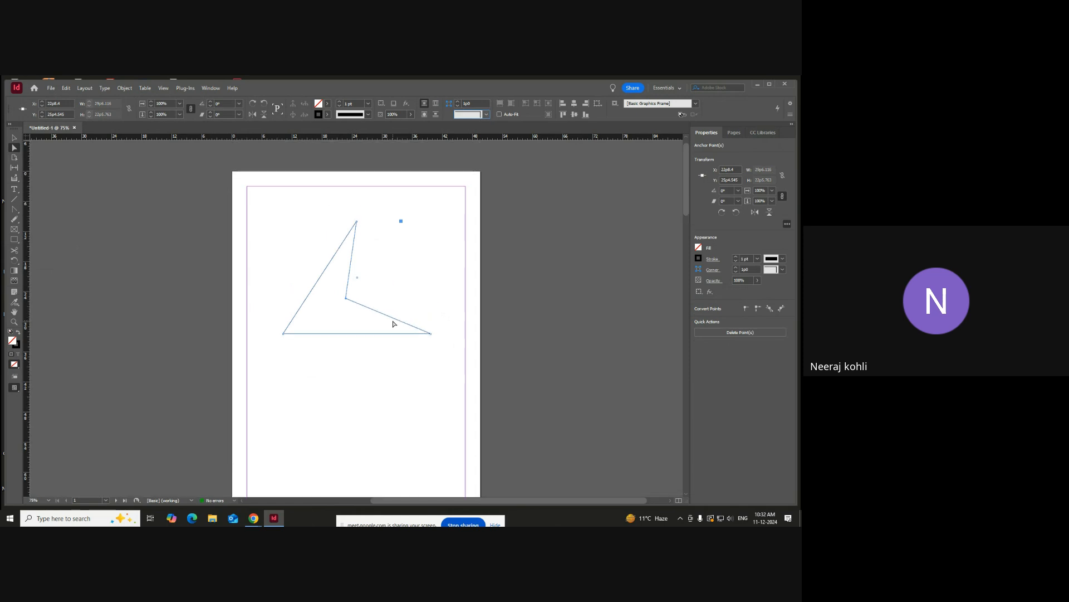
- Move the reshaped polygon up the page and back down to the upper-middle area of page 1
{"action": "key", "text": "v"}
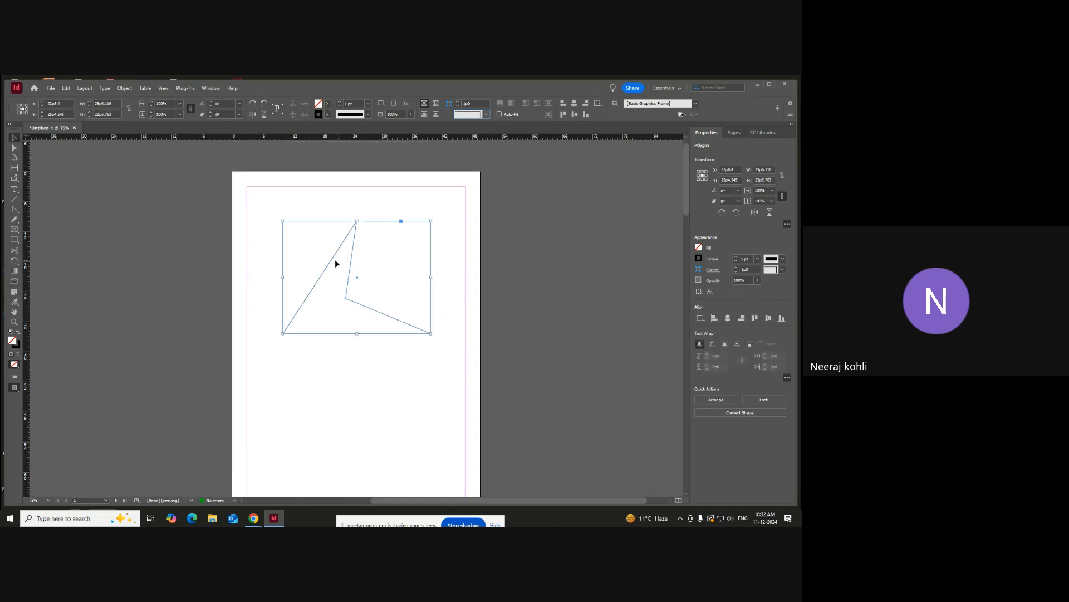
{"action": "left_click_drag", "start_coordinate": [330, 259], "coordinate": [329, 230]}
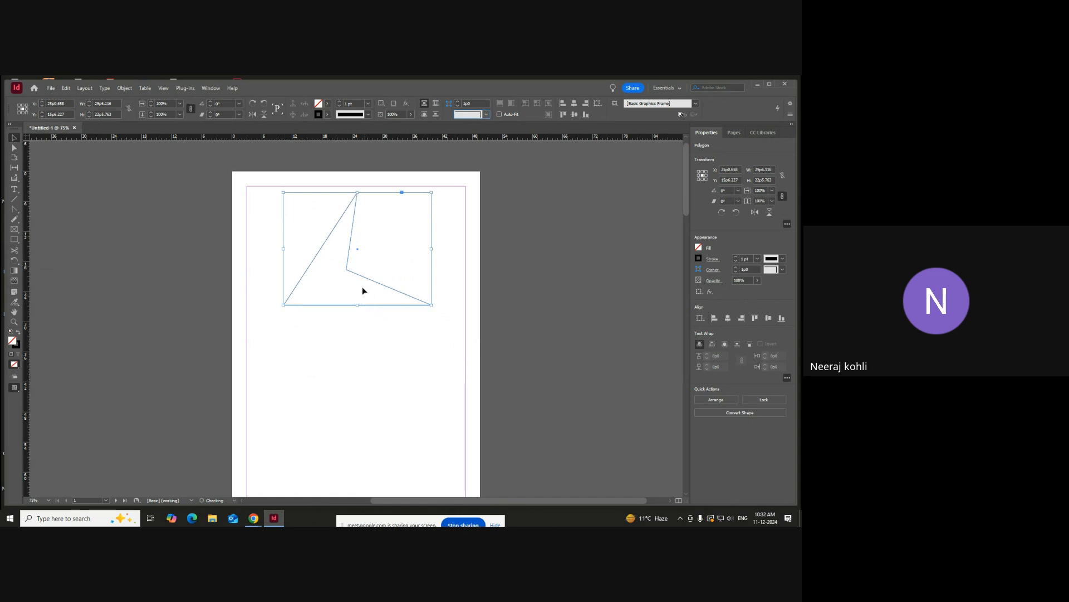
{"action": "scroll", "coordinate": [141, 250], "scroll_direction": "down", "scroll_amount": 3}
{"action": "left_click", "coordinate": [14, 239]}
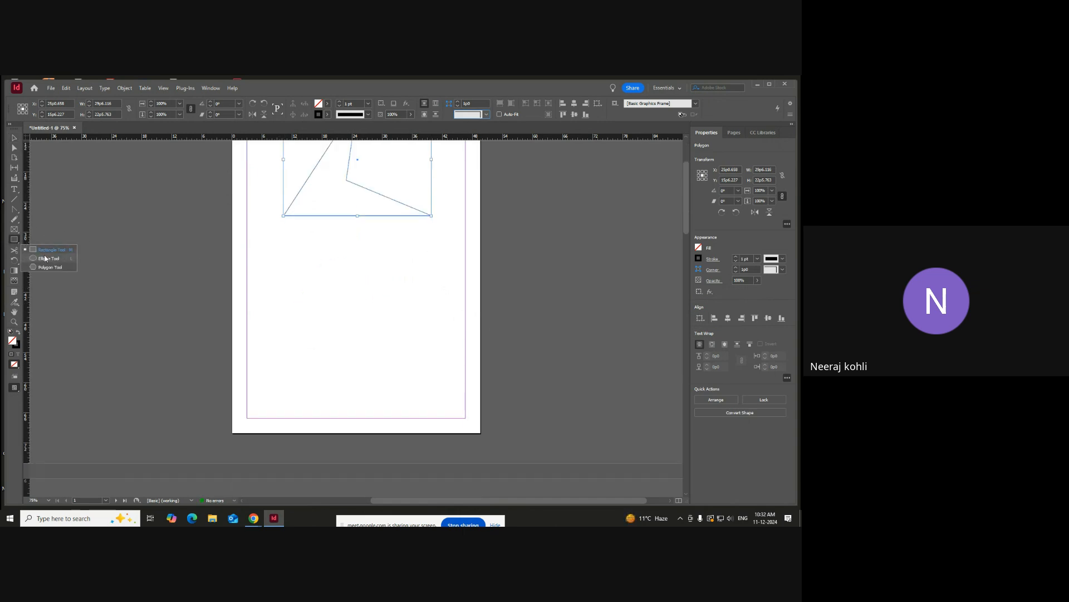
{"action": "left_click", "coordinate": [14, 138]}
{"action": "scroll", "coordinate": [388, 349], "scroll_direction": "up", "scroll_amount": 2}
{"action": "scroll", "coordinate": [389, 348], "scroll_direction": "up", "scroll_amount": 2}
{"action": "scroll", "coordinate": [394, 343], "scroll_direction": "down", "scroll_amount": 2}
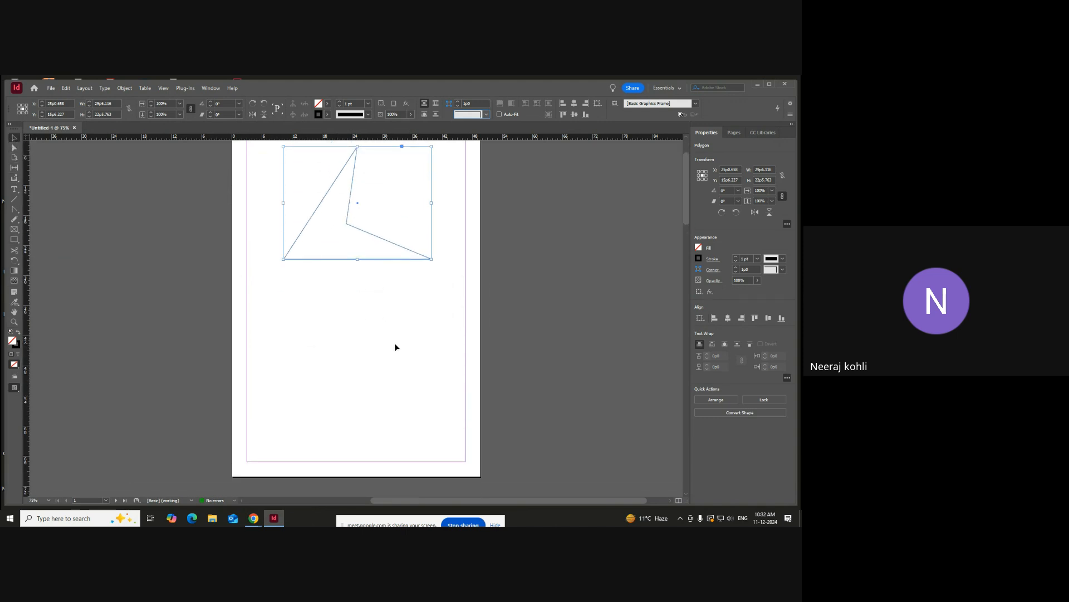
{"action": "left_click", "coordinate": [394, 343]}
{"action": "left_click_drag", "start_coordinate": [390, 239], "coordinate": [387, 281]}
- Curve the polygon's lower-left and inner anchor points with the Convert Direction Point tool to form a crescent, and deselect it
{"action": "left_click_drag", "start_coordinate": [13, 210], "coordinate": [63, 249]}
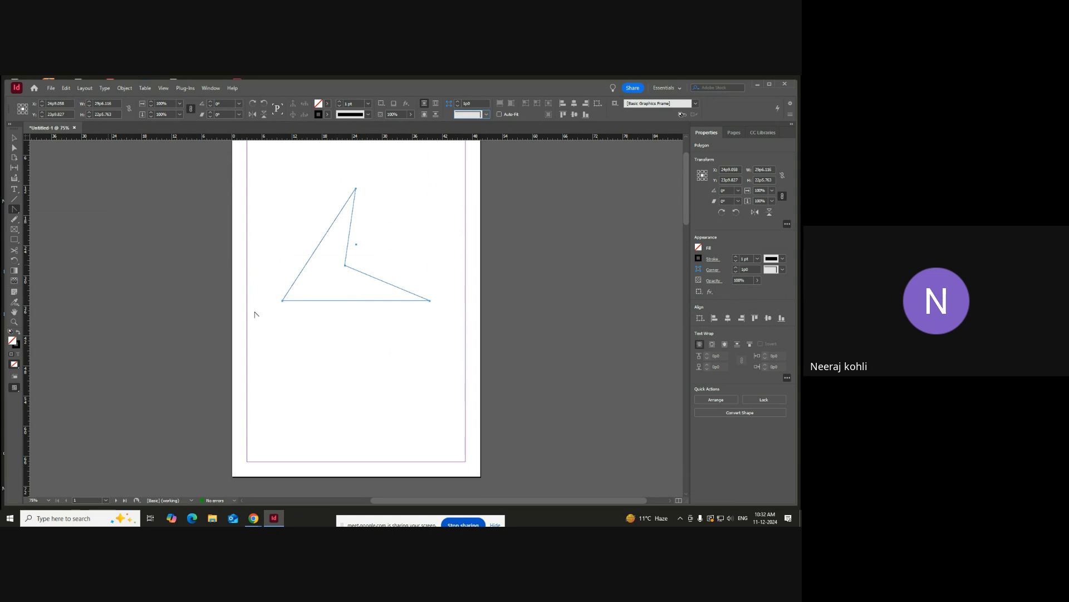
{"action": "left_click_drag", "start_coordinate": [282, 303], "coordinate": [310, 357]}
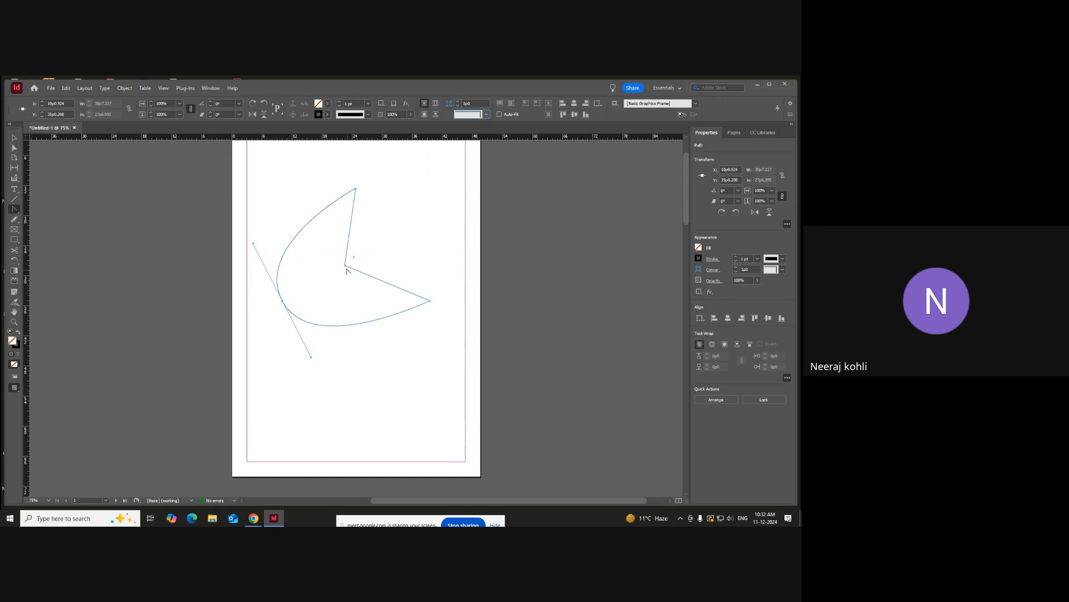
{"action": "left_click_drag", "start_coordinate": [346, 267], "coordinate": [328, 242]}
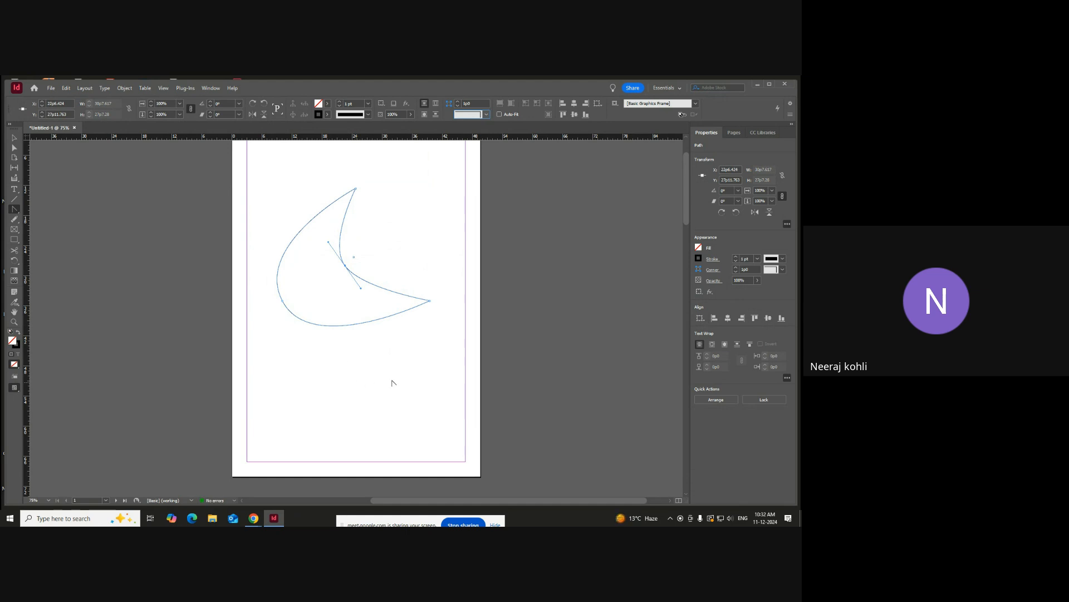
{"action": "left_click", "coordinate": [14, 137]}
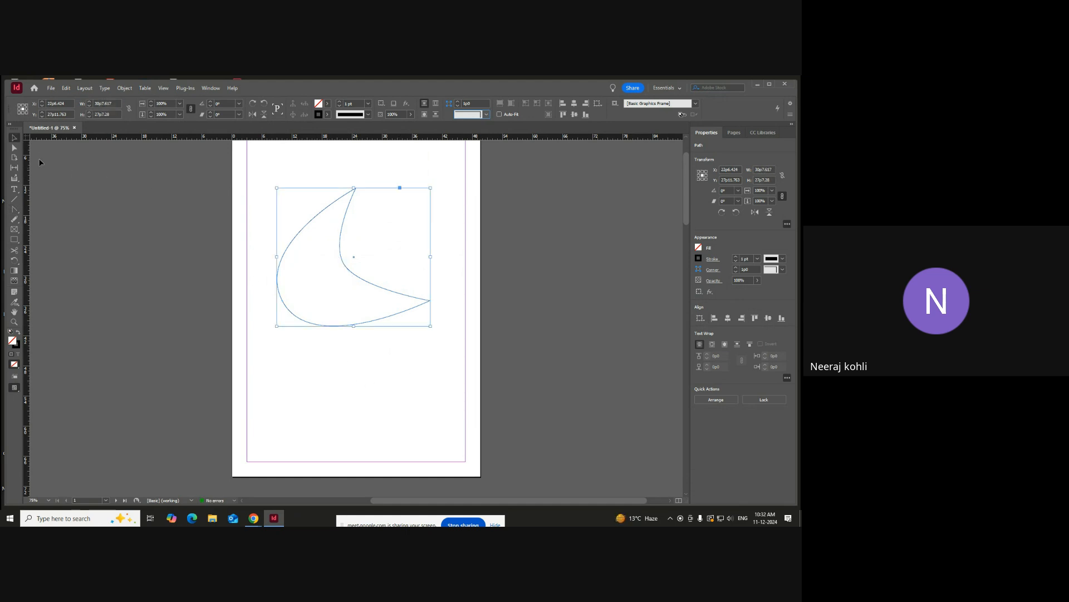
{"action": "left_click", "coordinate": [241, 284]}
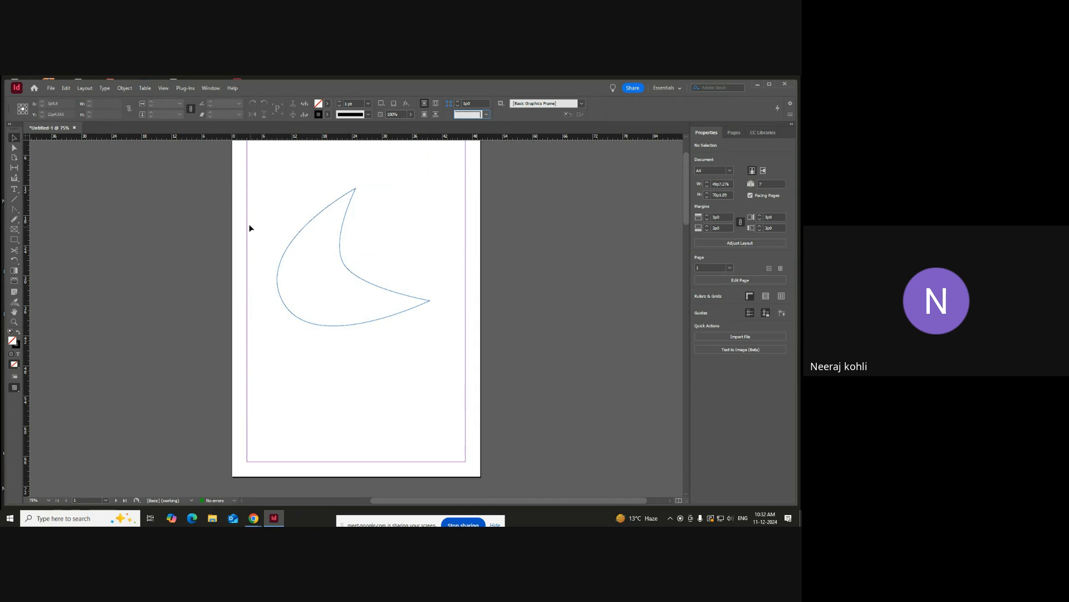
- Delete the crescent shape from page 1
{"action": "left_click_drag", "start_coordinate": [250, 226], "coordinate": [381, 364]}
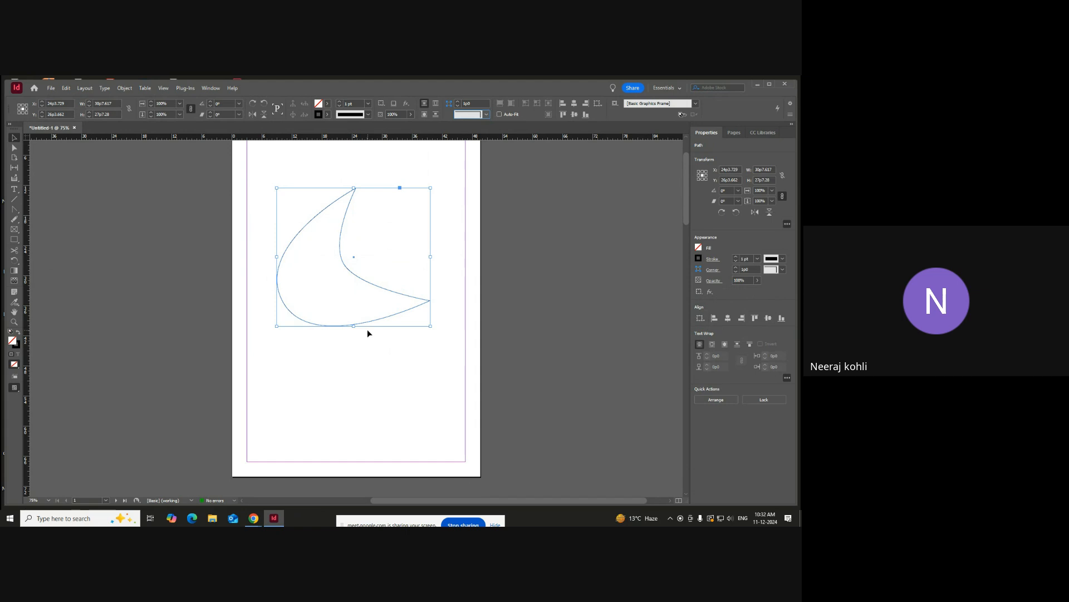
{"action": "key", "text": "Delete"}
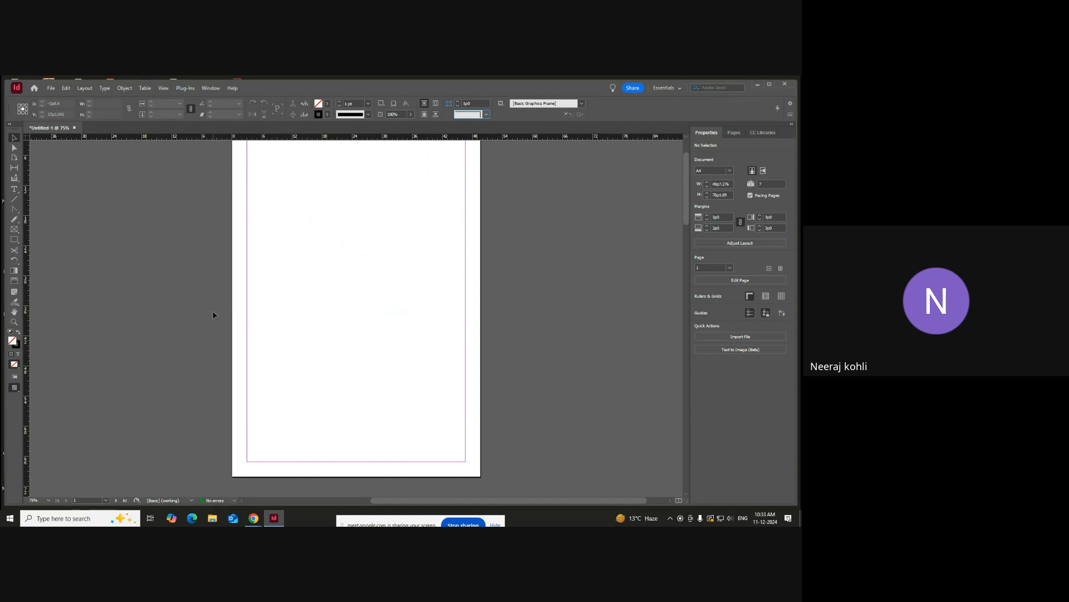
{"action": "scroll", "coordinate": [370, 322], "scroll_direction": "up", "scroll_amount": 1}
{"action": "scroll", "coordinate": [377, 286], "scroll_direction": "down", "scroll_amount": 1}
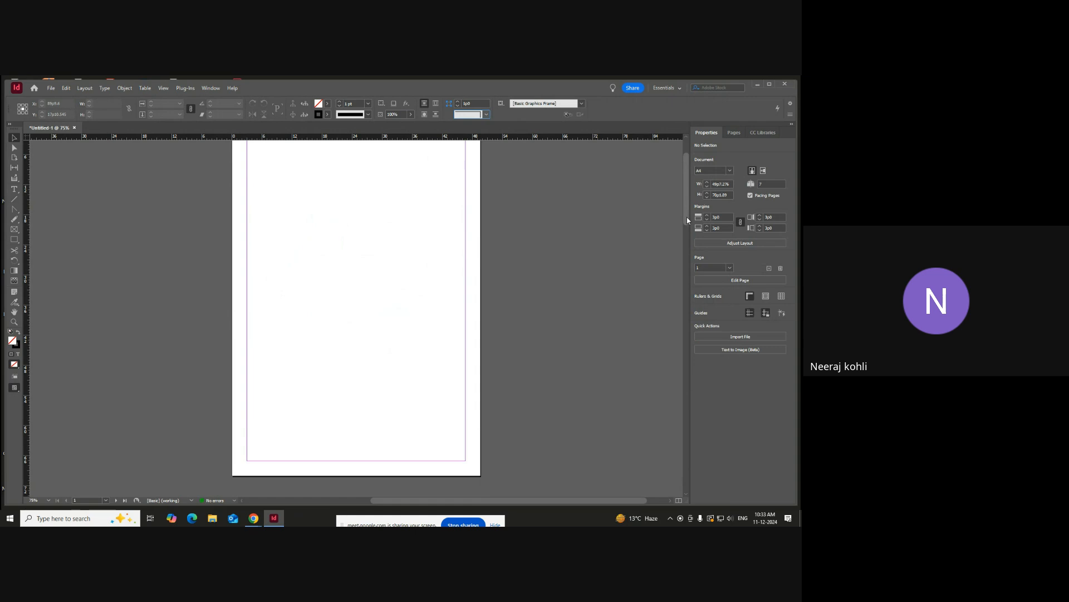
{"action": "scroll", "coordinate": [687, 216], "scroll_direction": "up", "scroll_amount": 1}
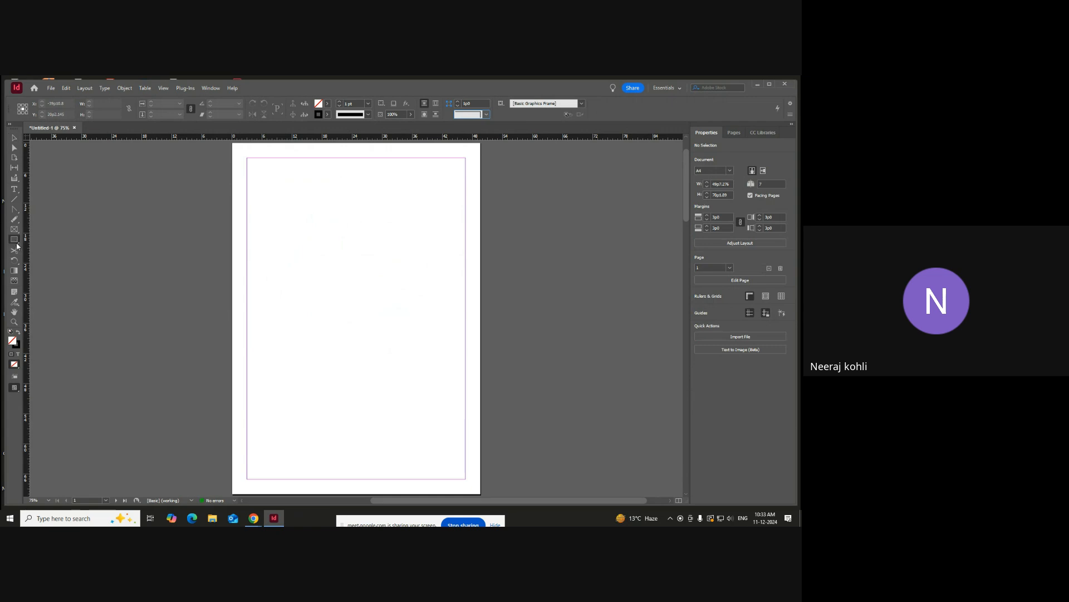
- Draw a 3-by-3 grid of rectangle frames filling the margin area of page 1
{"action": "left_click_drag", "start_coordinate": [247, 159], "coordinate": [465, 478]}
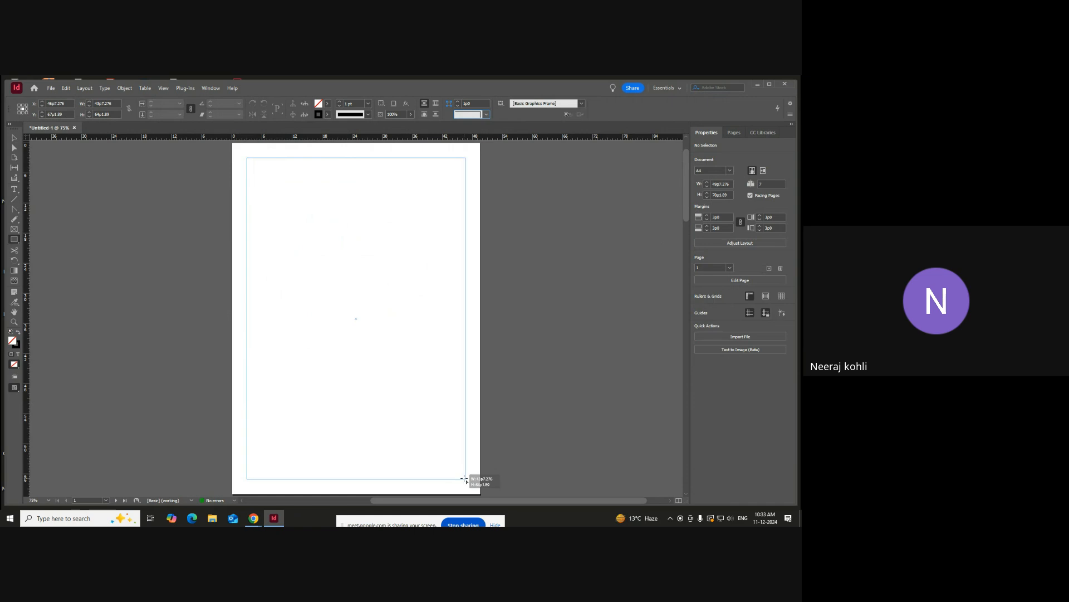
{"action": "left_click_drag", "start_coordinate": [465, 478], "coordinate": [465, 478]}
{"action": "key", "text": "Right"}
{"action": "key", "text": "Right"}
{"action": "key", "text": "Up"}
{"action": "key", "text": "Up"}
{"action": "left_click_drag", "start_coordinate": [464, 479], "coordinate": [465, 478]}
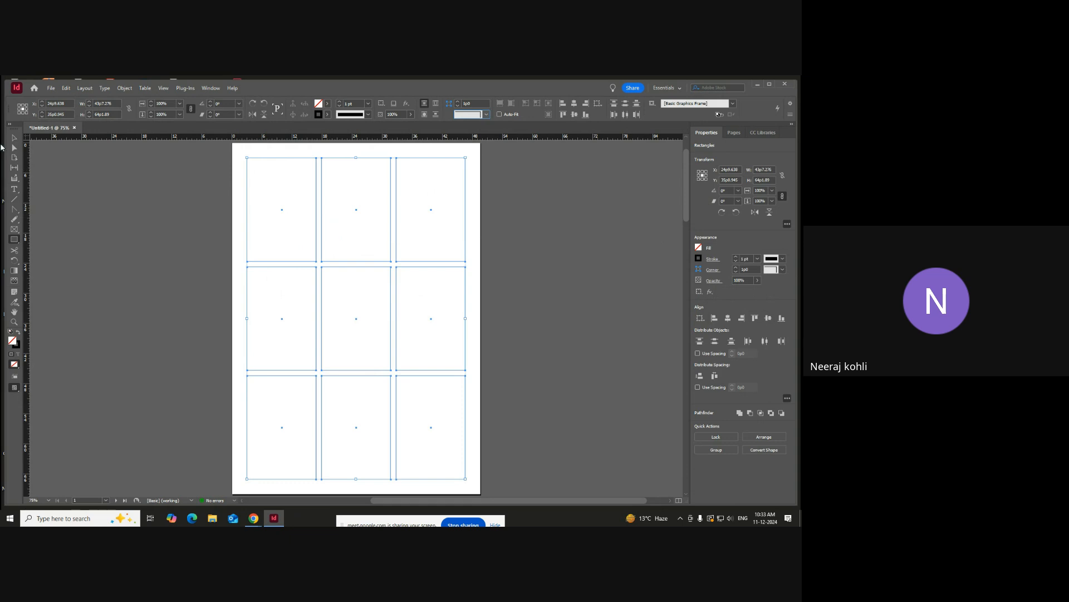
- With the Gap tool, lower the upper row gap across all columns and raise both horizontal gaps in the middle column
{"action": "left_click", "coordinate": [15, 168]}
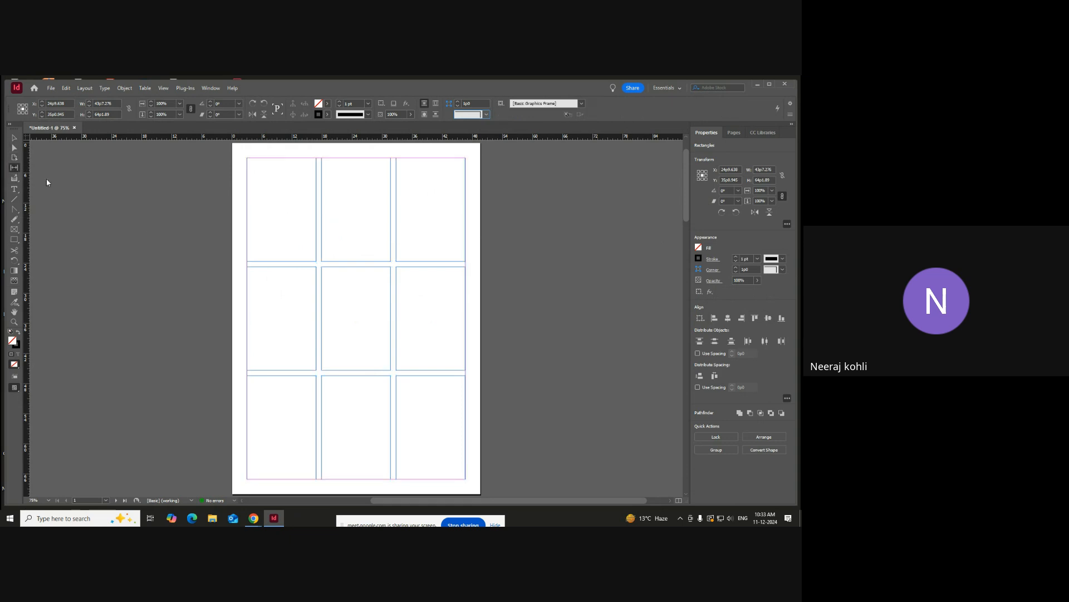
{"action": "mouse_move", "coordinate": [351, 264]}
{"action": "left_mouse_down"}
{"action": "mouse_move", "coordinate": [358, 219]}
{"action": "mouse_move", "coordinate": [353, 321]}
{"action": "mouse_move", "coordinate": [354, 277]}
{"action": "left_mouse_up"}
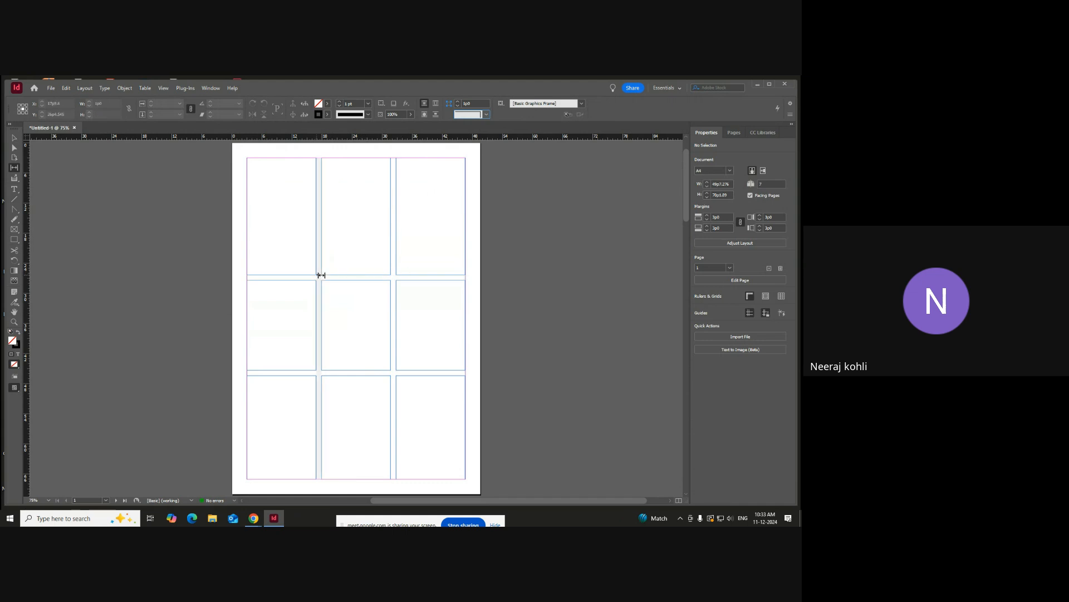
{"action": "left_click_drag", "start_coordinate": [353, 277], "coordinate": [358, 223]}
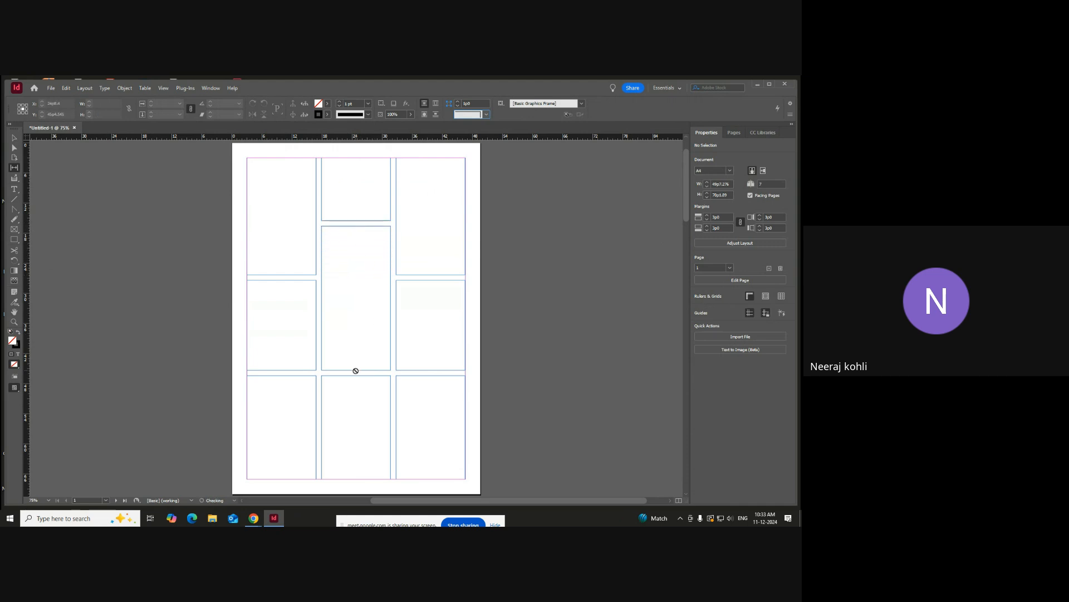
{"action": "left_click_drag", "start_coordinate": [355, 371], "coordinate": [358, 337]}
{"action": "key", "text": "v"}
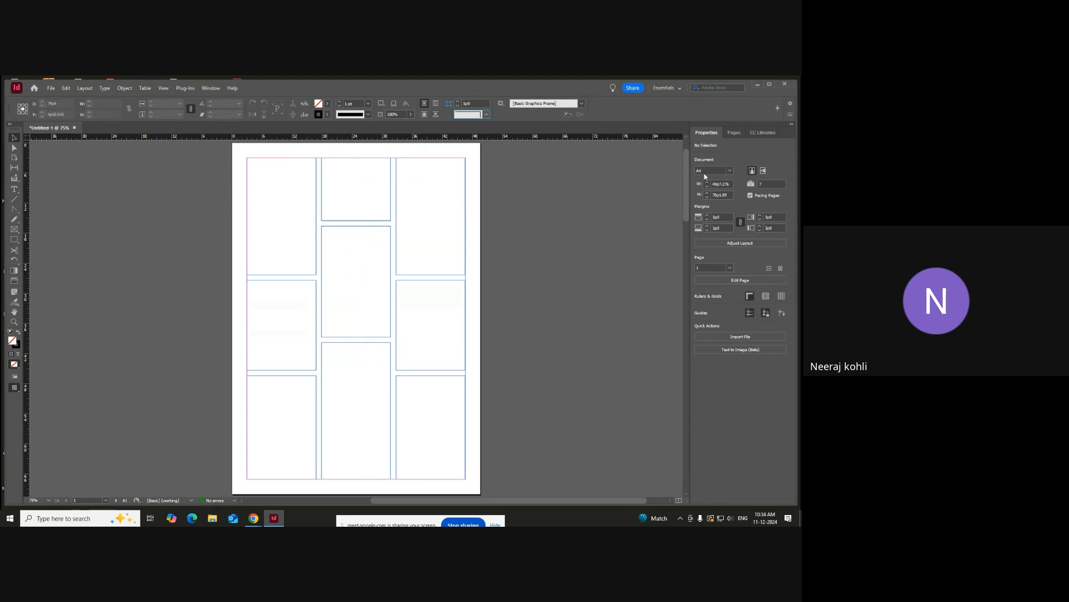
- Switch to the desktop and look through the png and IMG folders for pictures to place
{"action": "left_click", "coordinate": [757, 85]}
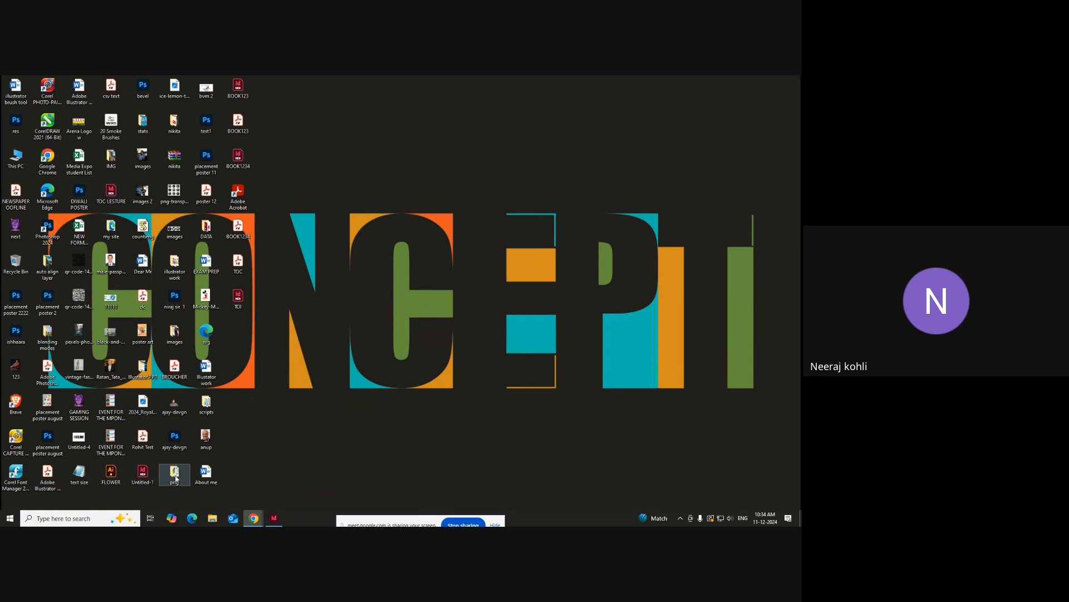
{"action": "double_click", "coordinate": [175, 475]}
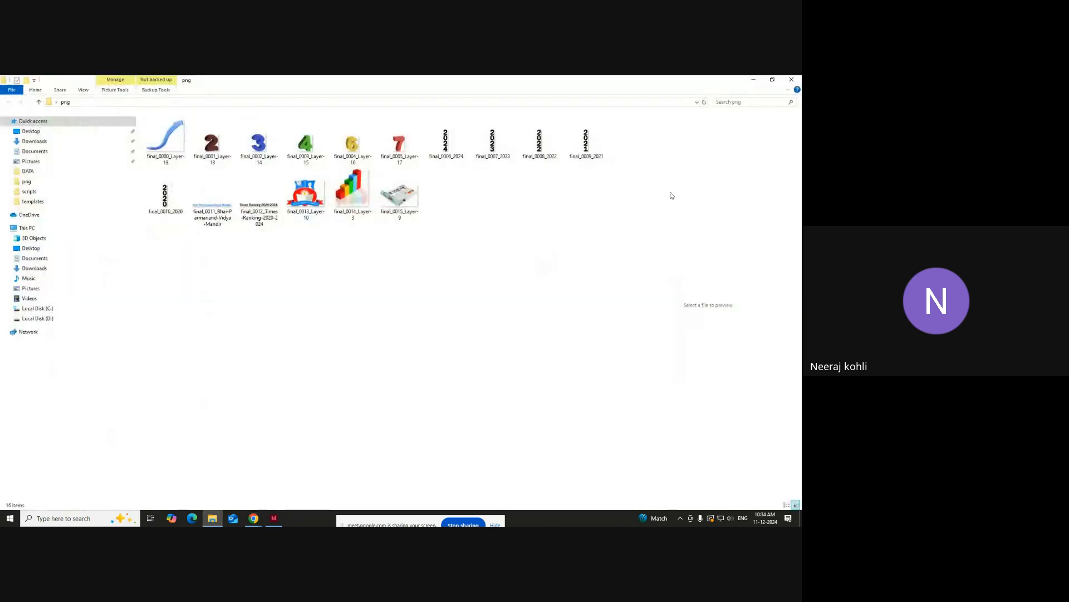
{"action": "left_click", "coordinate": [791, 79]}
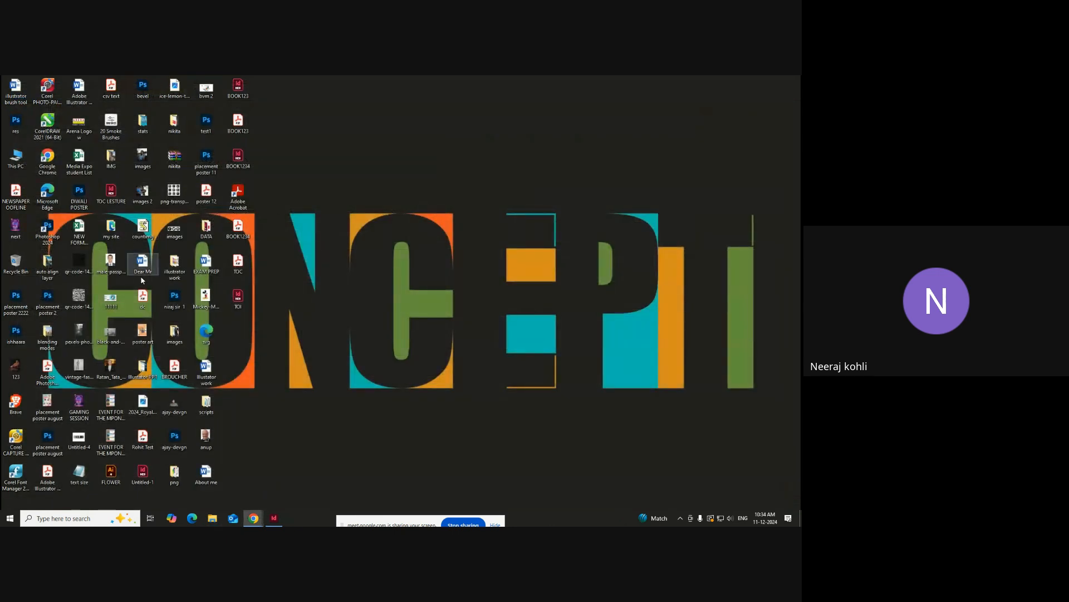
{"action": "double_click", "coordinate": [113, 159]}
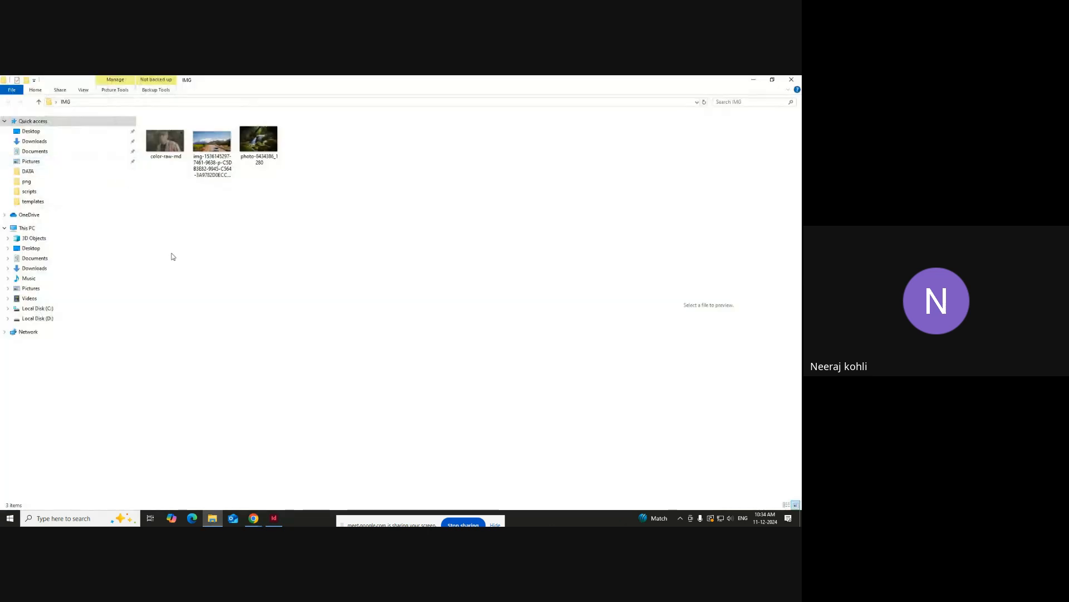
{"action": "left_click", "coordinate": [792, 80]}
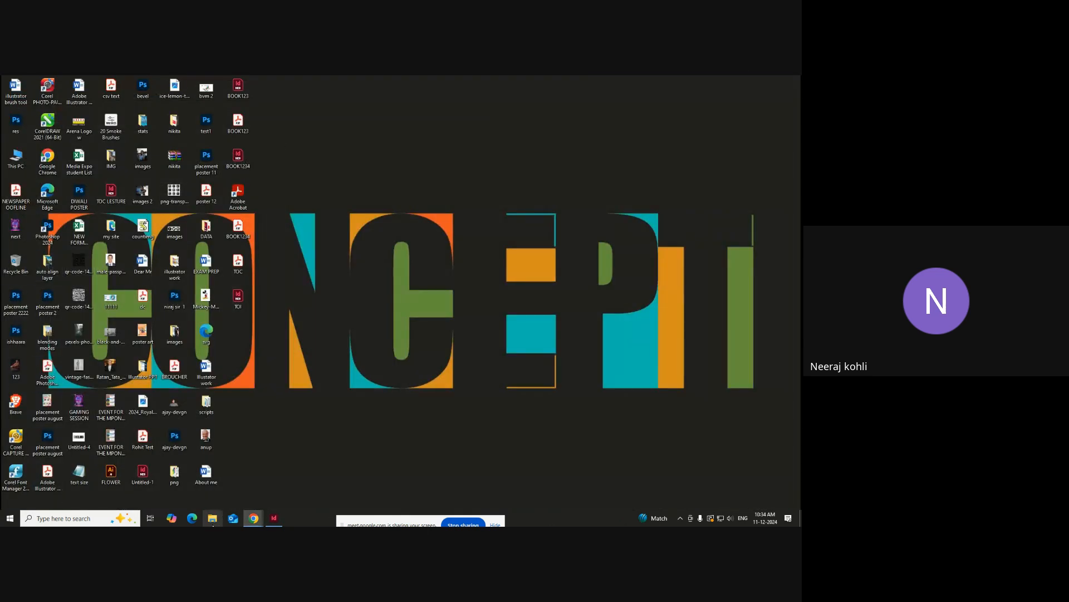
- From the images folder on Local Disk (D:), load the seven second-row pictures up to the realistic-candle file for placing in the InDesign document
{"action": "left_click", "coordinate": [212, 518]}
{"action": "left_click", "coordinate": [38, 318]}
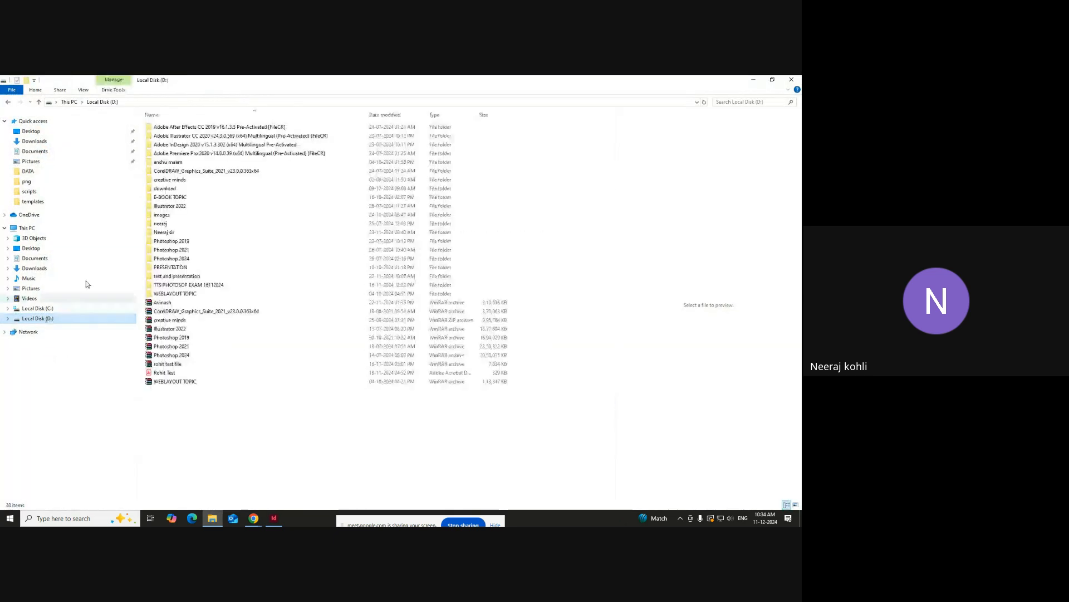
{"action": "double_click", "coordinate": [172, 215]}
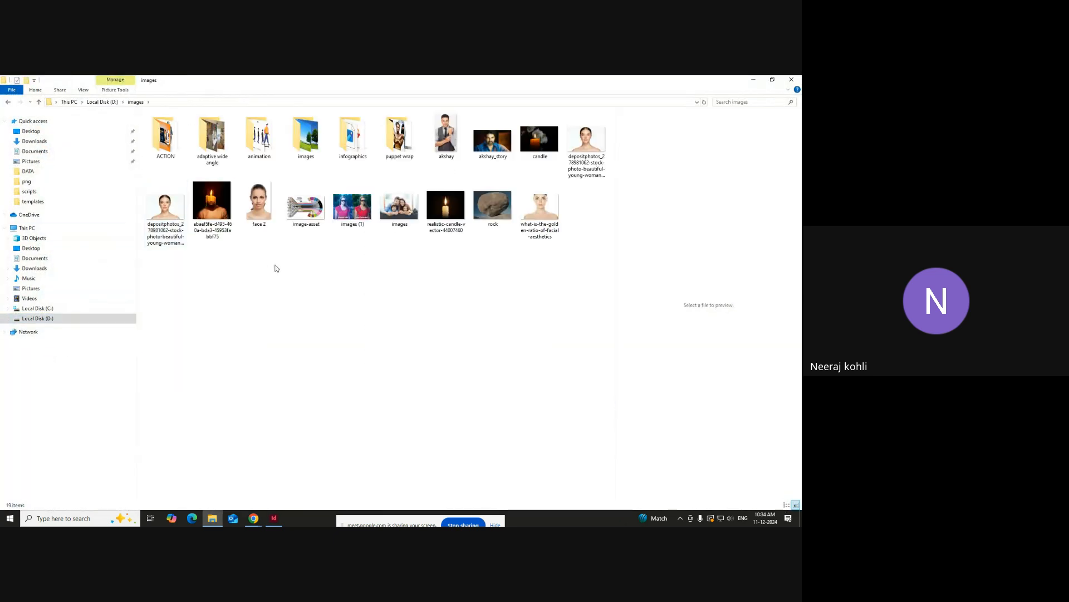
{"action": "left_click_drag", "start_coordinate": [461, 289], "coordinate": [176, 179]}
{"action": "left_click_drag", "start_coordinate": [180, 218], "coordinate": [368, 265]}
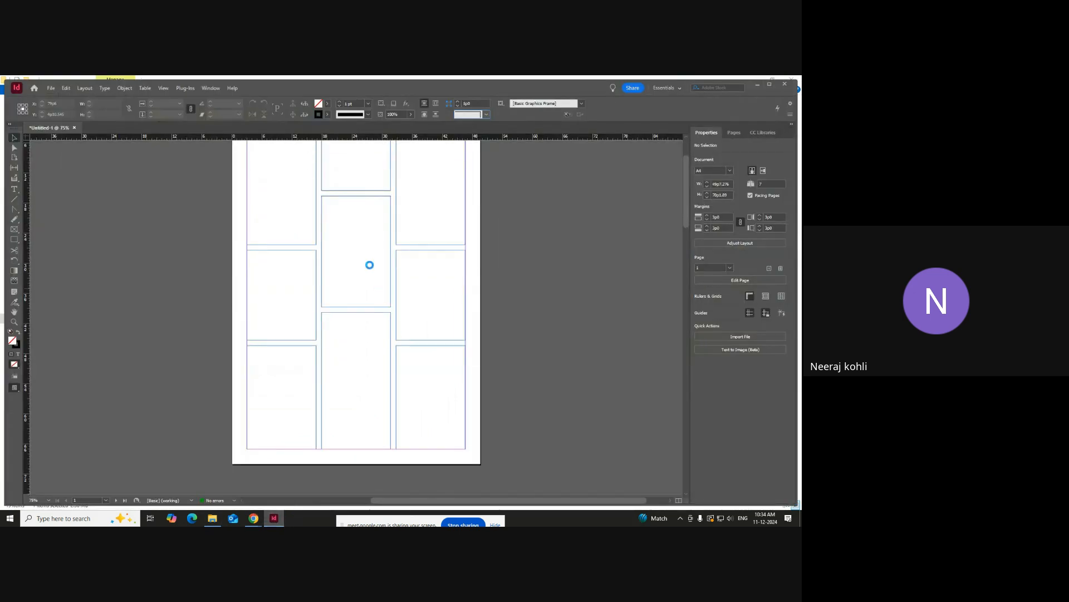
{"action": "scroll", "coordinate": [498, 261], "scroll_direction": "up", "scroll_amount": 2}
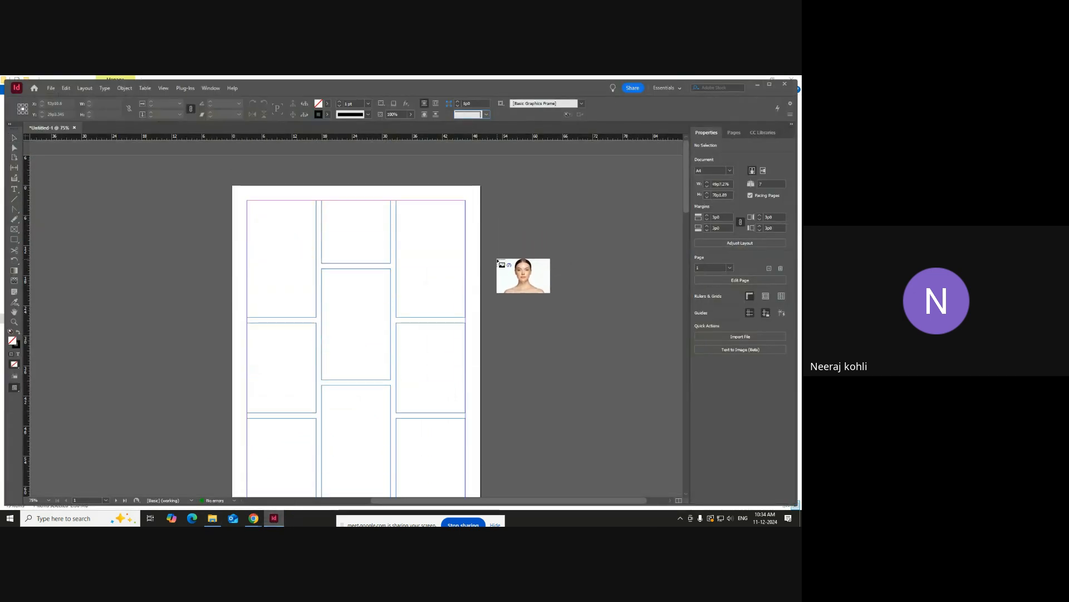
- Place the seven loaded pictures into page 1's frames, leaving the bottom middle and bottom right frames empty
{"action": "left_click", "coordinate": [312, 249]}
{"action": "left_click", "coordinate": [348, 345]}
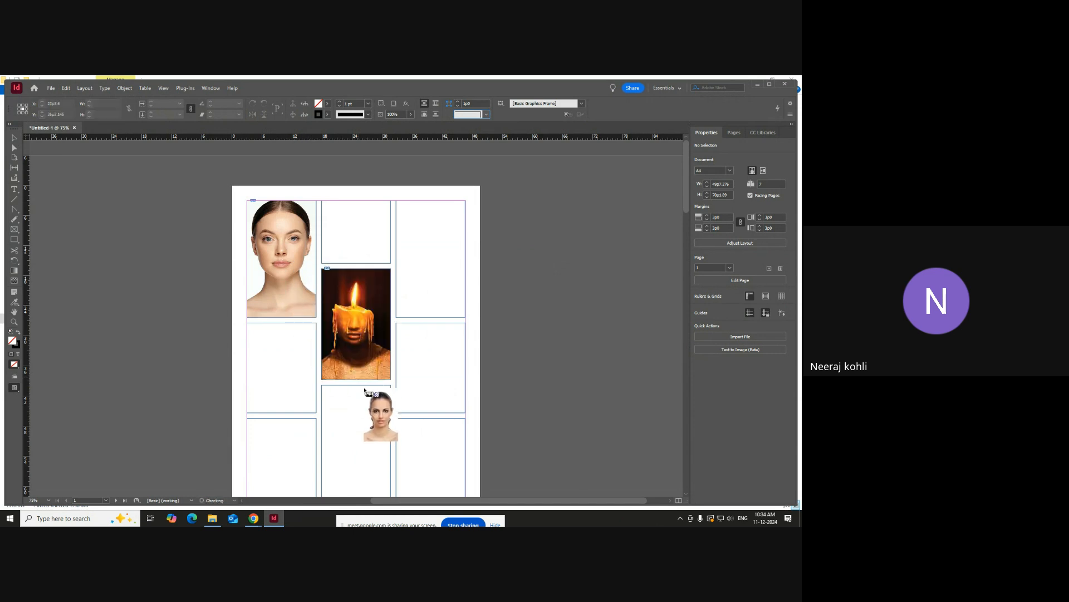
{"action": "left_click", "coordinate": [352, 223]}
{"action": "left_click", "coordinate": [423, 271]}
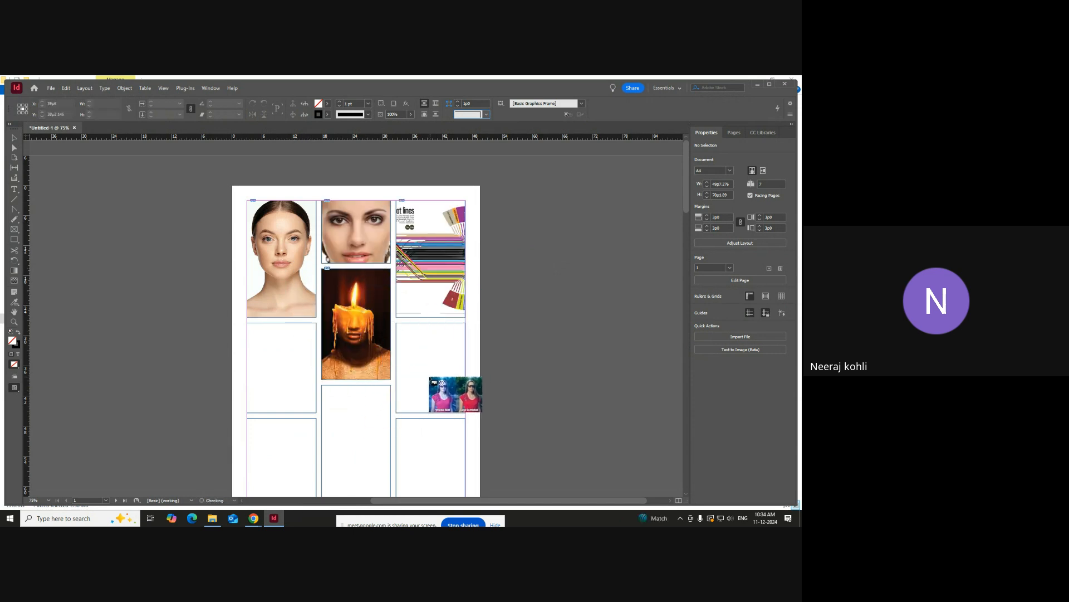
{"action": "left_click", "coordinate": [427, 362]}
{"action": "left_click", "coordinate": [276, 361]}
{"action": "scroll", "coordinate": [334, 356], "scroll_direction": "down", "scroll_amount": 3}
{"action": "left_click", "coordinate": [303, 368]}
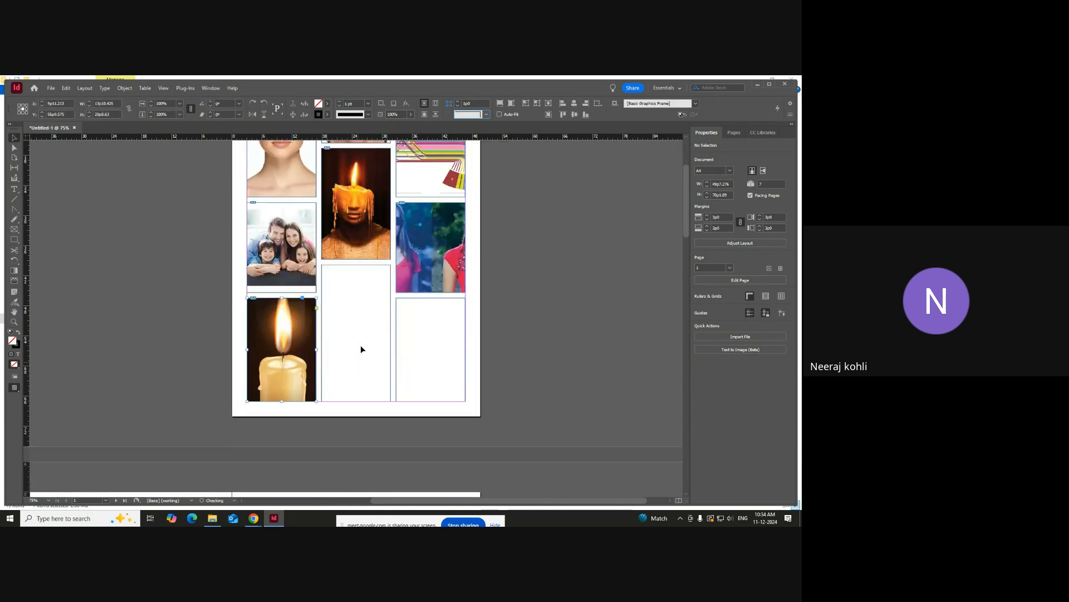
{"action": "scroll", "coordinate": [419, 381], "scroll_direction": "up", "scroll_amount": 2}
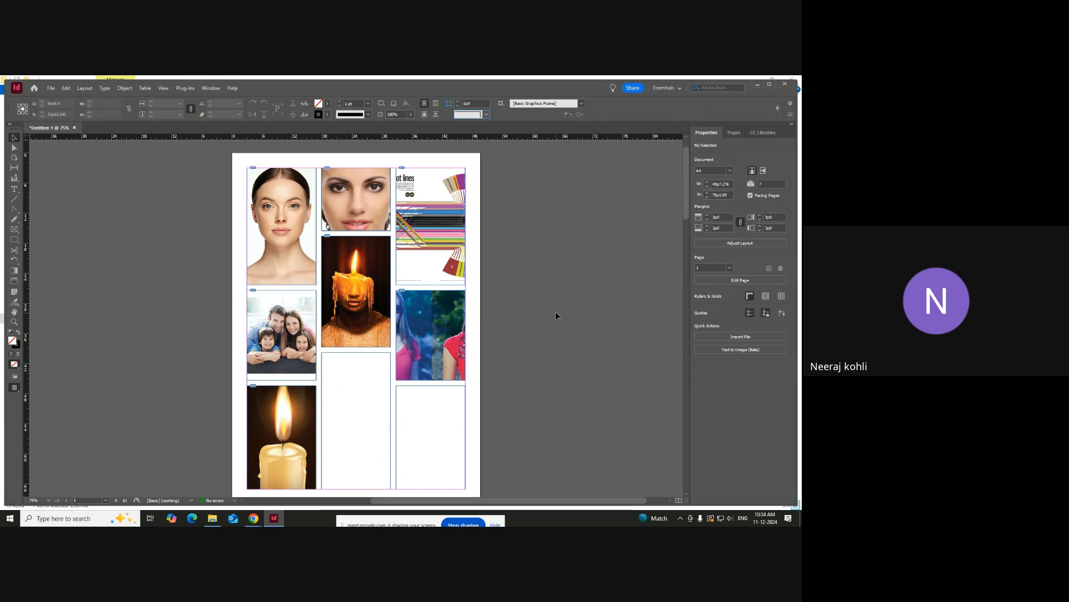
{"action": "key", "text": "ctrl+minus"}
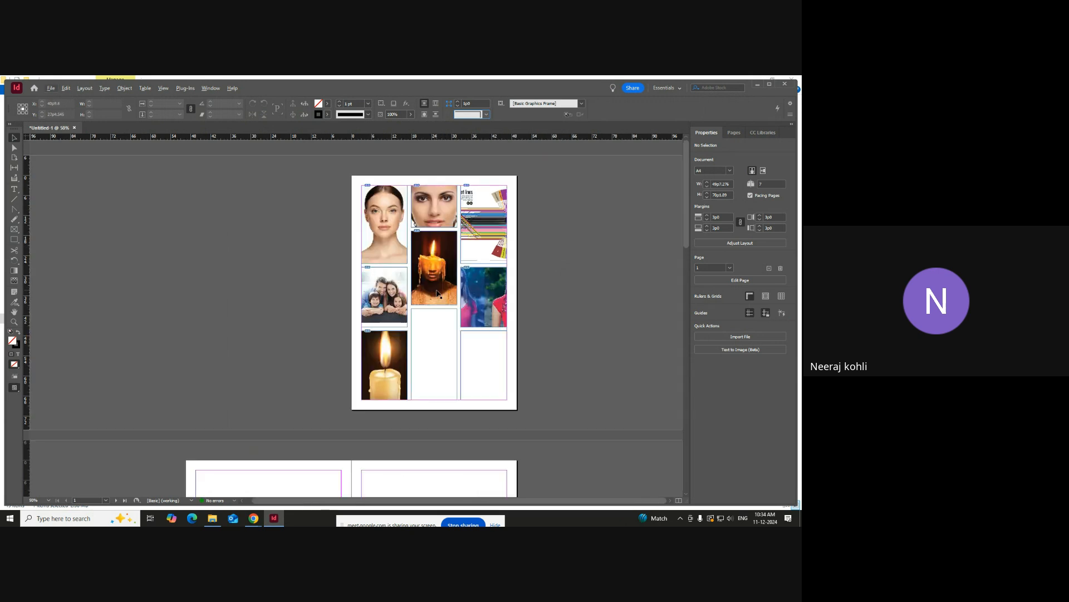
{"action": "scroll", "coordinate": [573, 303], "scroll_direction": "up", "scroll_amount": 1}
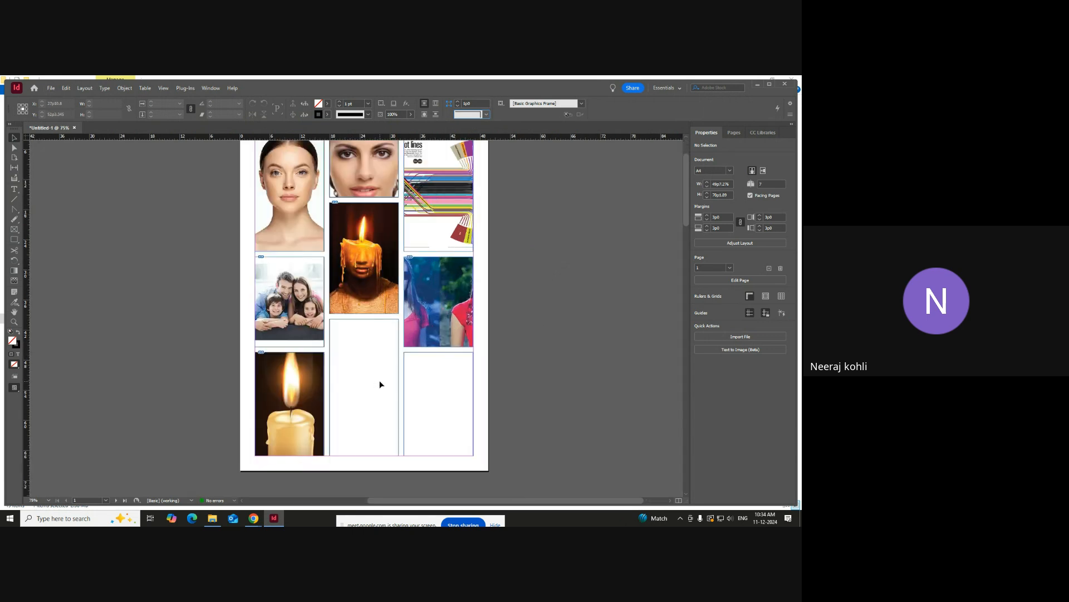
- Switch to the images folder, select all second-row pictures, clear the selection and return to the InDesign document
{"action": "left_click", "coordinate": [213, 518]}
{"action": "left_click", "coordinate": [245, 313]}
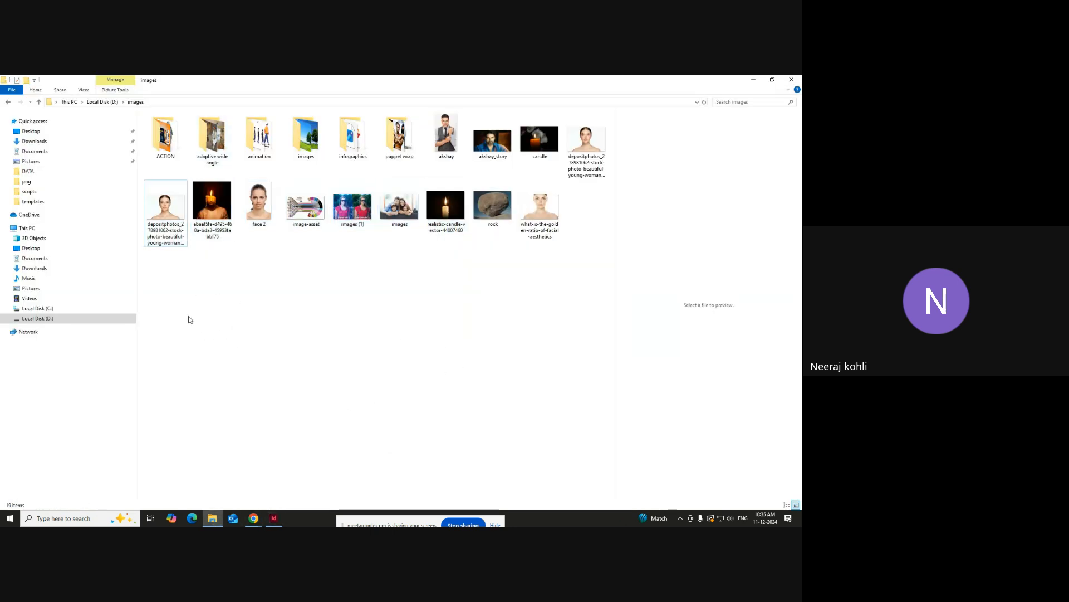
{"action": "left_click", "coordinate": [165, 205]}
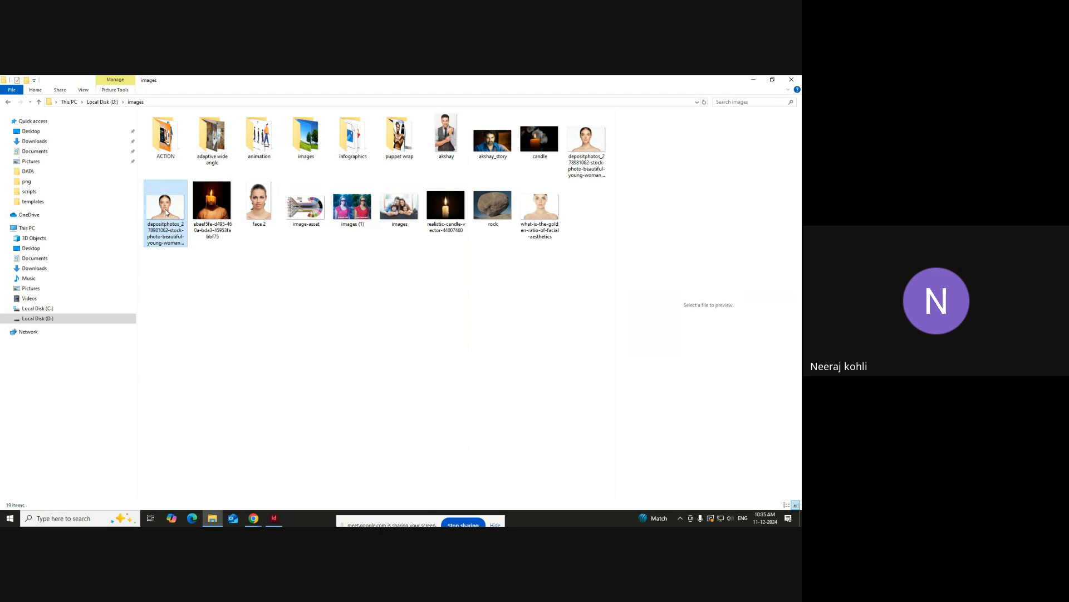
{"action": "left_click", "coordinate": [540, 221], "text": "shift"}
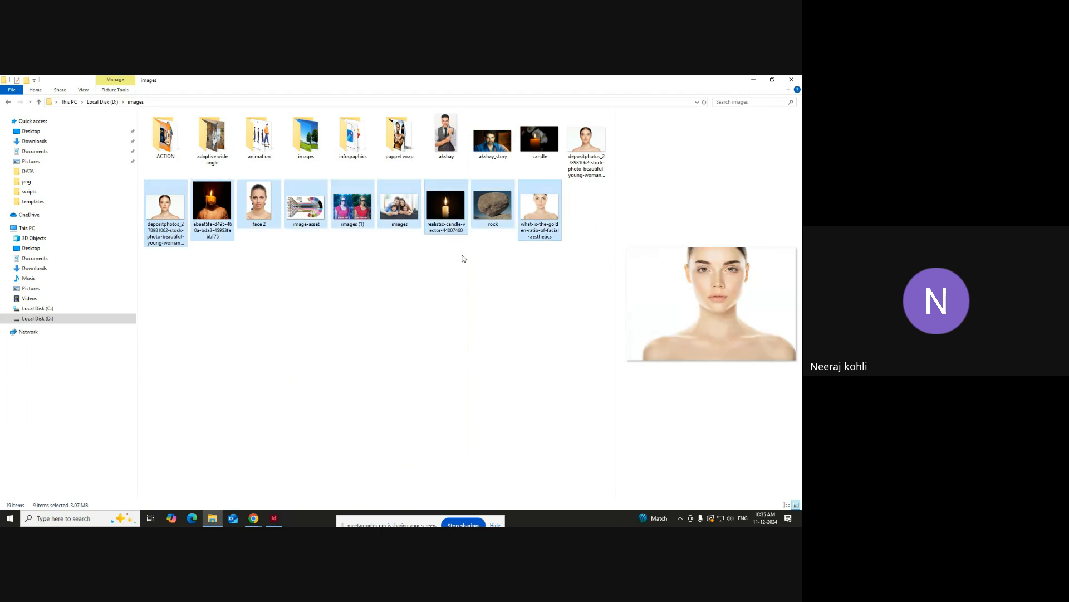
{"action": "left_click", "coordinate": [437, 404]}
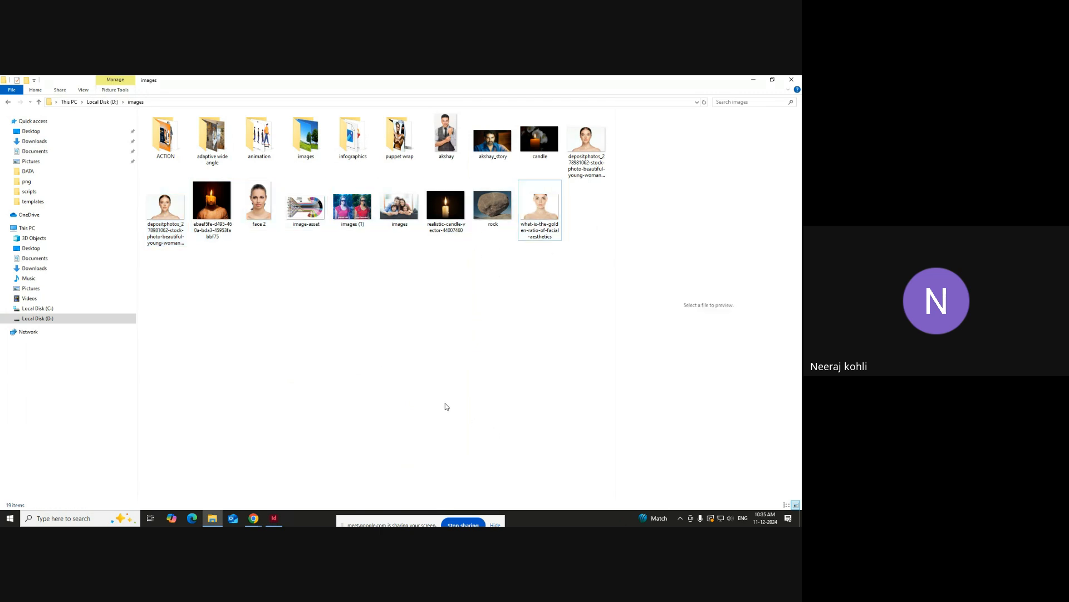
{"action": "left_click", "coordinate": [274, 519]}
{"action": "scroll", "coordinate": [440, 402], "scroll_direction": "up", "scroll_amount": 1}
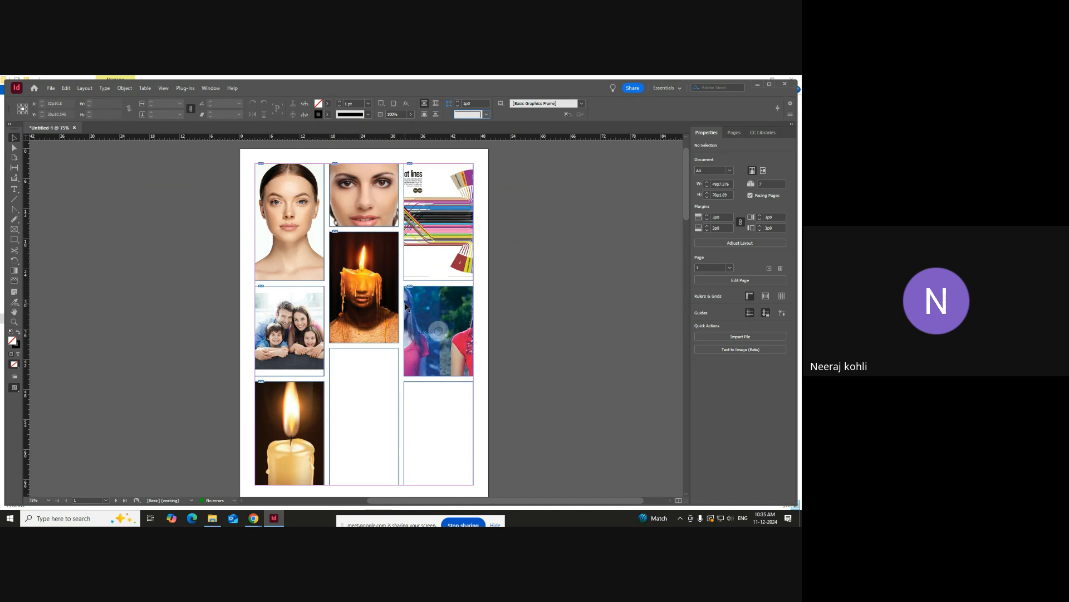
- Draw a grid of rectangle frames, four columns by five rows, filling the margin area of page 2
{"action": "key", "text": "ctrl+minus"}
{"action": "scroll", "coordinate": [446, 282], "scroll_direction": "down", "scroll_amount": 5}
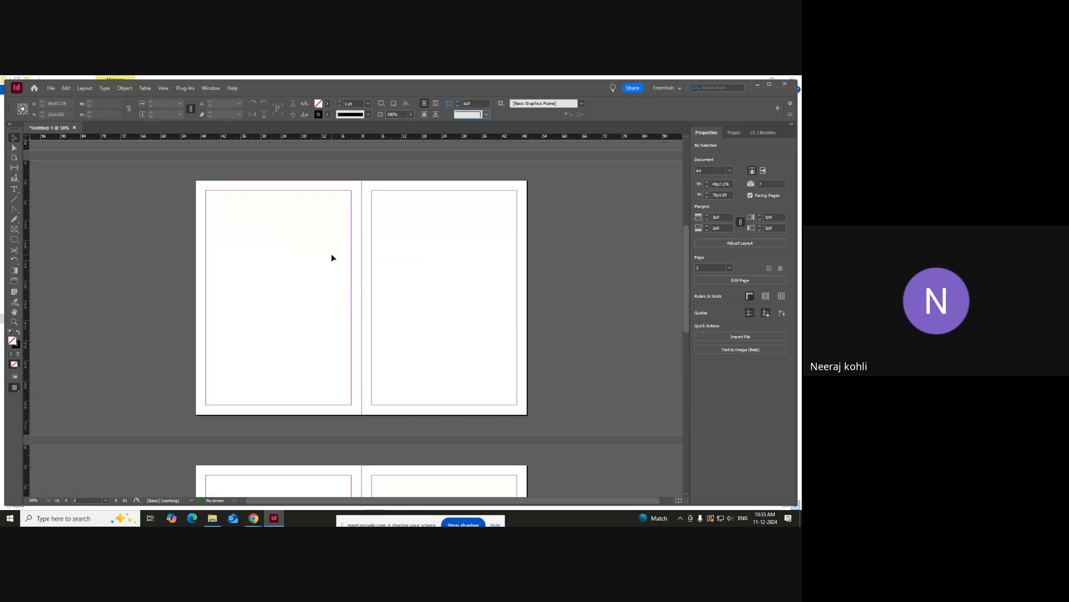
{"action": "left_click", "coordinate": [15, 240]}
{"action": "left_click_drag", "start_coordinate": [206, 191], "coordinate": [350, 405]}
{"action": "key", "text": "Right"}
{"action": "key", "text": "Right"}
{"action": "key", "text": "Right"}
{"action": "key", "text": "Up"}
{"action": "key", "text": "Up"}
{"action": "key", "text": "Up"}
{"action": "key", "text": "Up"}
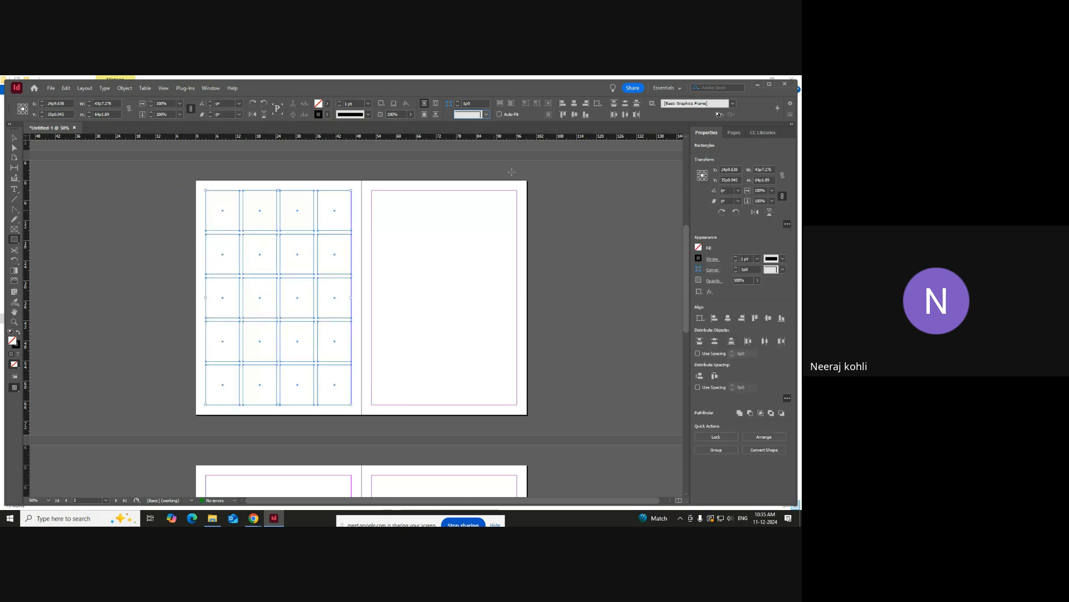
- Apply the Fancy corner shape to all page 2 grid frames, increase its corner size slightly, and deselect the frames
{"action": "left_click", "coordinate": [486, 116]}
{"action": "left_click", "coordinate": [475, 140]}
{"action": "left_click", "coordinate": [458, 103]}
{"action": "left_click", "coordinate": [459, 103]}
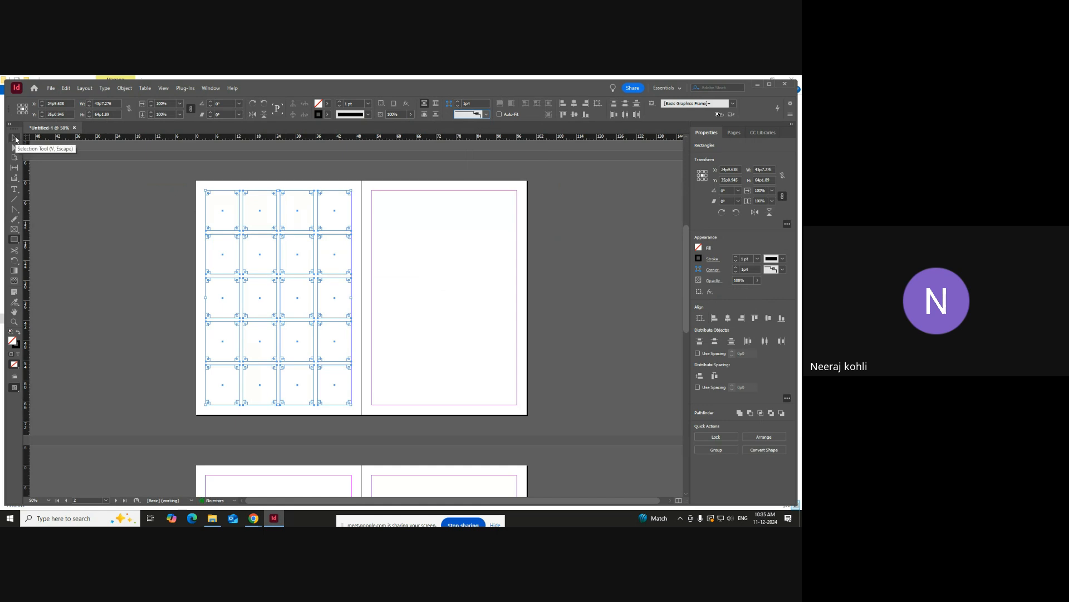
{"action": "left_click", "coordinate": [13, 137]}
{"action": "left_click", "coordinate": [111, 209]}
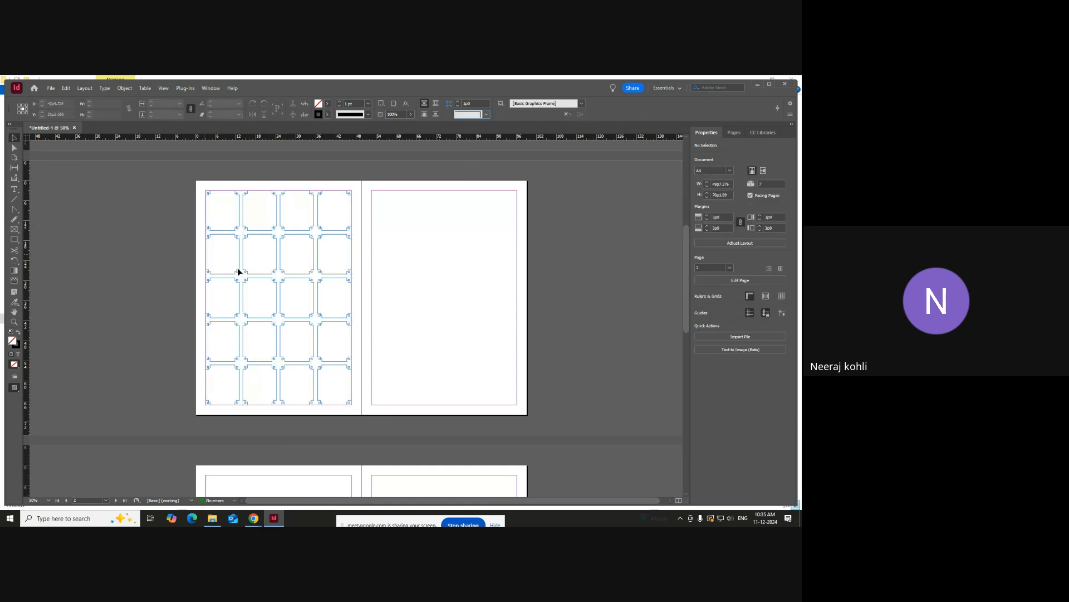
{"action": "scroll", "coordinate": [216, 267], "scroll_direction": "up", "scroll_amount": 2}
{"action": "scroll", "coordinate": [339, 295], "scroll_direction": "down", "scroll_amount": 1}
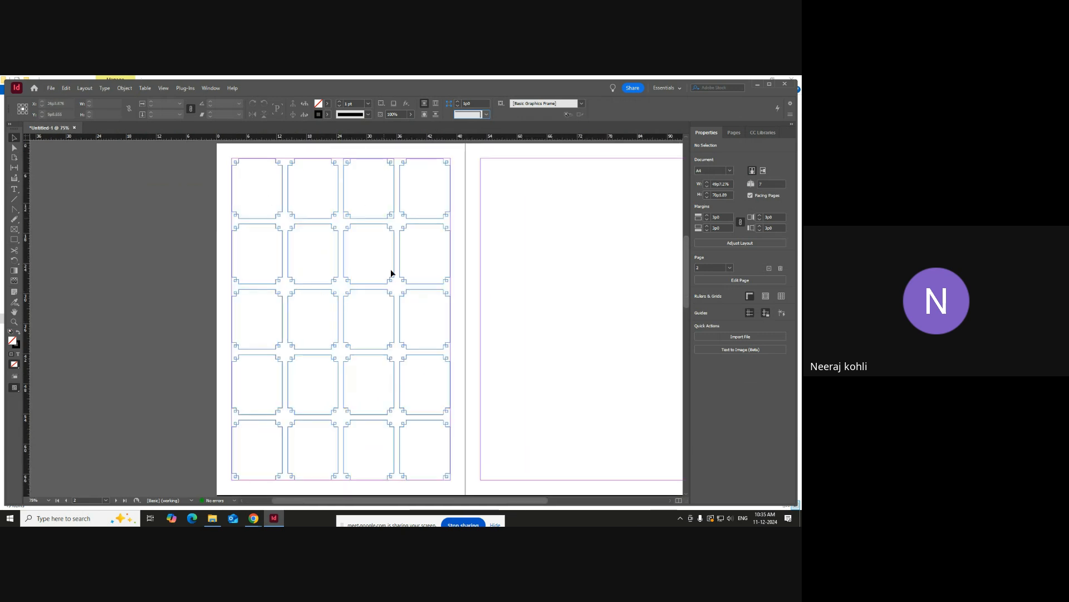
{"action": "scroll", "coordinate": [359, 356], "scroll_direction": "down", "scroll_amount": 1}
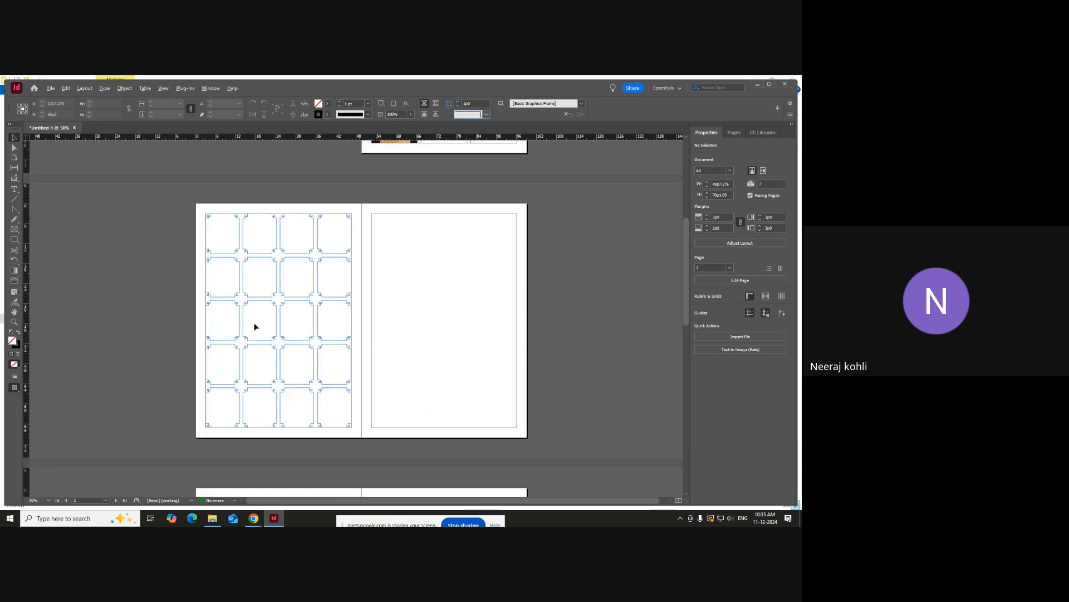
{"action": "scroll", "coordinate": [490, 341], "scroll_direction": "up", "scroll_amount": 1}
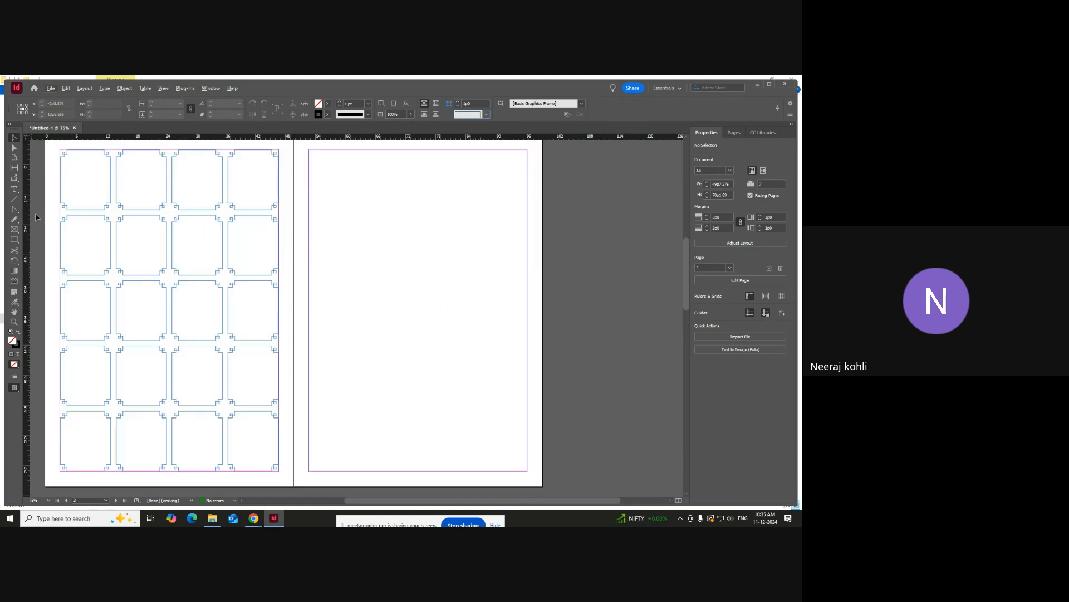
- Draw a grid of ellipses, five columns by eight rows, inside the margins of page 3
{"action": "left_click", "coordinate": [15, 239]}
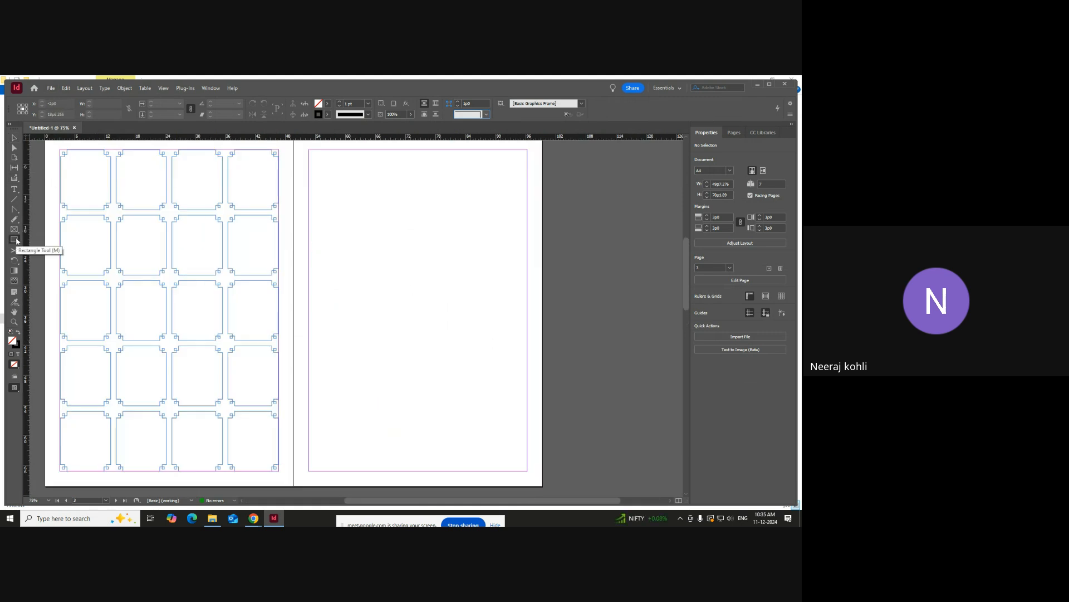
{"action": "right_click", "coordinate": [15, 240]}
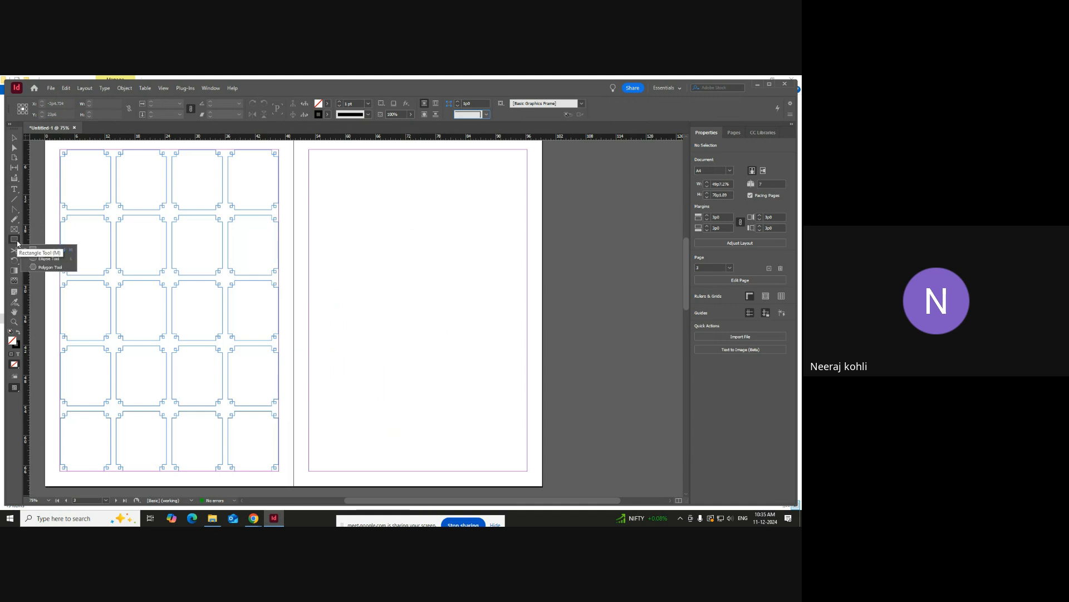
{"action": "left_click", "coordinate": [45, 259]}
{"action": "key", "text": "ctrl+minus"}
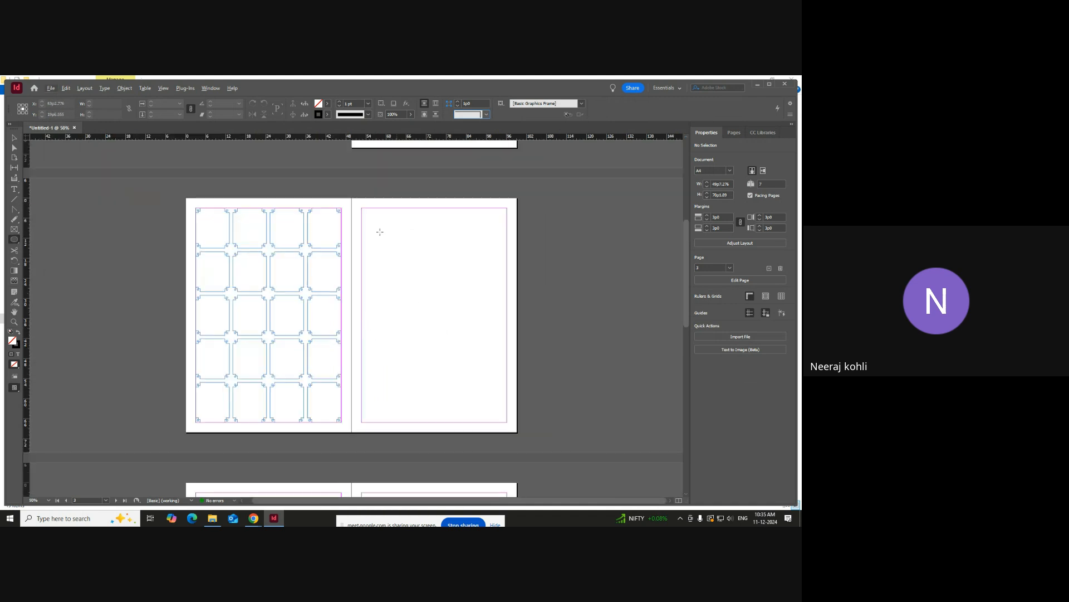
{"action": "left_click_drag", "start_coordinate": [368, 217], "coordinate": [503, 417]}
{"action": "key", "text": "Right"}
{"action": "key", "text": "Right"}
{"action": "key", "text": "Right"}
{"action": "key", "text": "Up"}
{"action": "key", "text": "Up"}
{"action": "key", "text": "Up"}
{"action": "key", "text": "Up"}
{"action": "key", "text": "Up"}
{"action": "key", "text": "Up"}
{"action": "key", "text": "Right"}
{"action": "key", "text": "Up"}
{"action": "scroll", "coordinate": [496, 355], "scroll_direction": "down", "scroll_amount": 1}
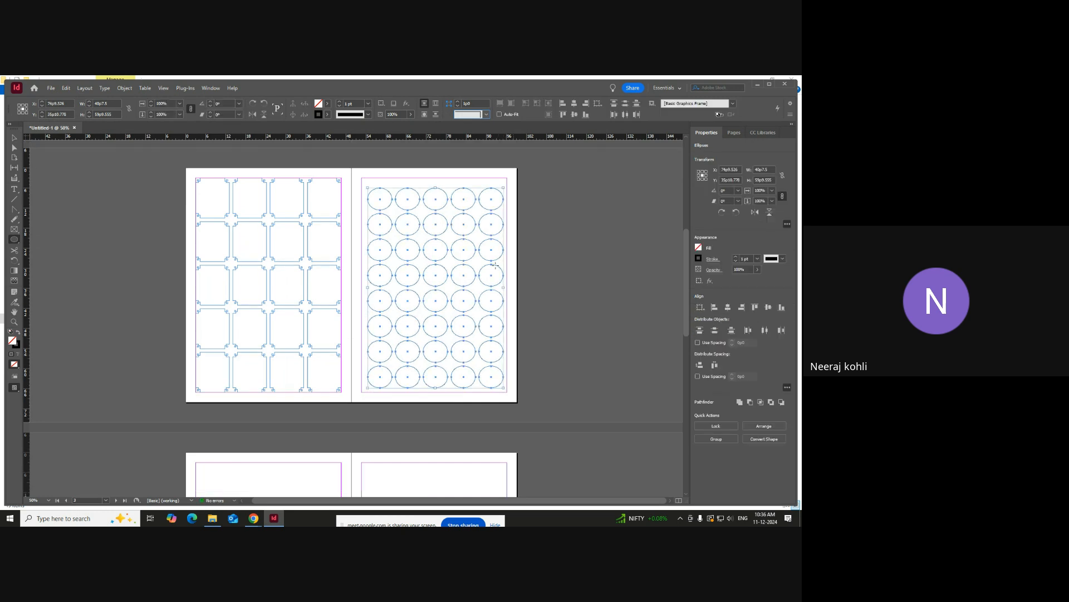
{"action": "left_click", "coordinate": [14, 138]}
- Draw an eight-pointed star with the Polygon tool on page 4, about 36p0 wide and 40p3 high
{"action": "scroll", "coordinate": [563, 328], "scroll_direction": "down", "scroll_amount": 8}
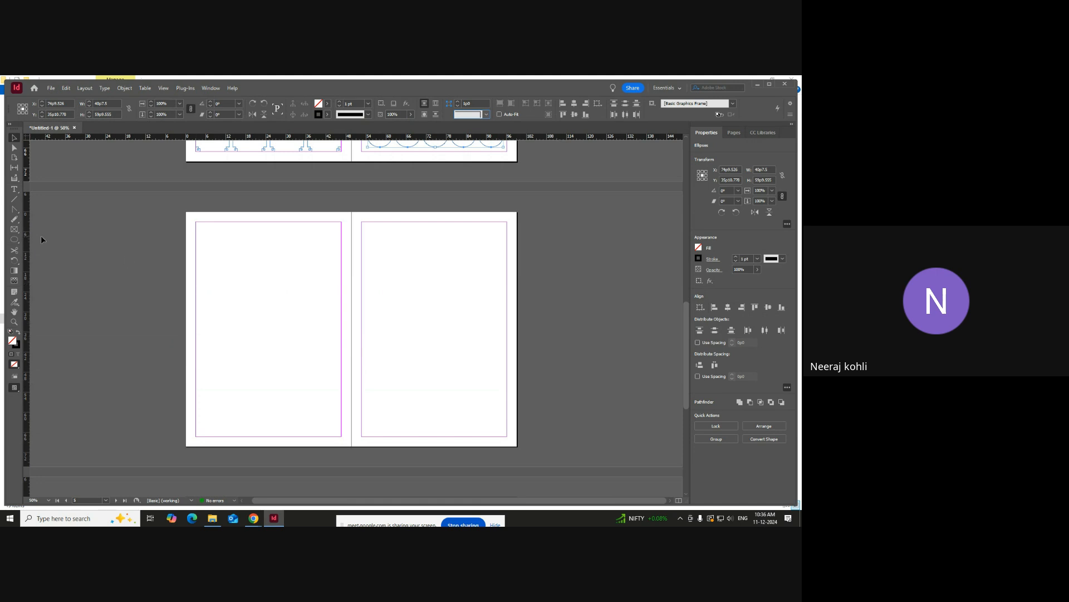
{"action": "left_click", "coordinate": [14, 240]}
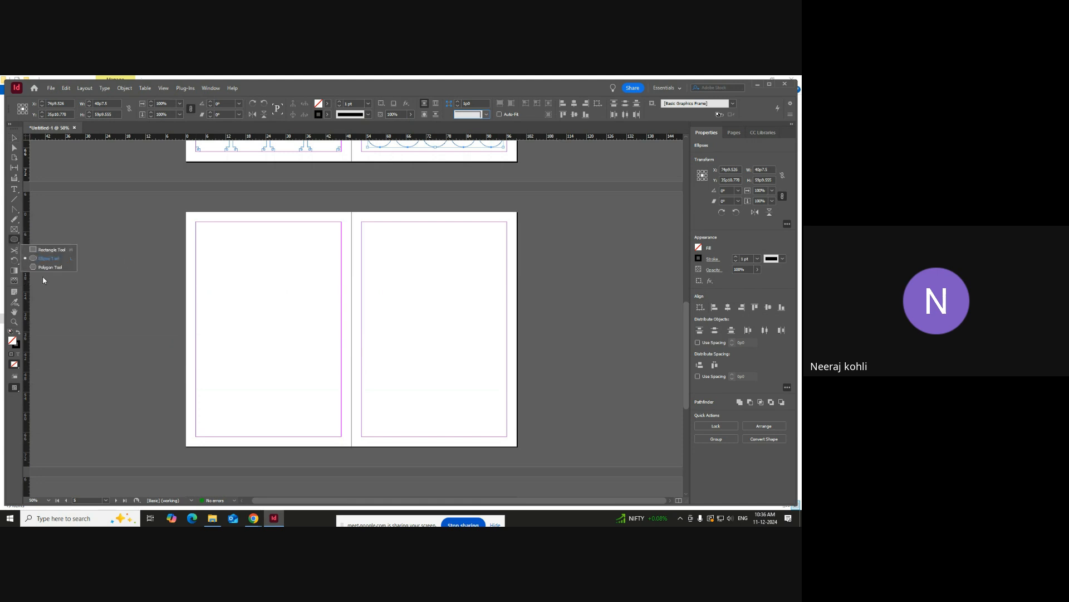
{"action": "left_click", "coordinate": [44, 268]}
{"action": "left_click_drag", "start_coordinate": [211, 263], "coordinate": [332, 398]}
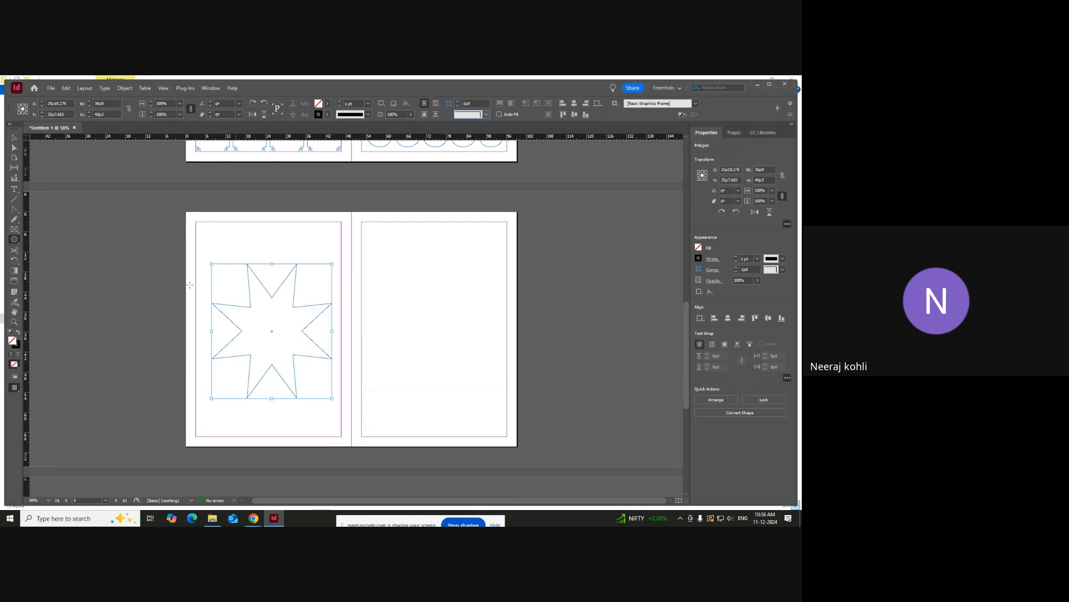
- Turn the page 4 star into a hexagon by setting 6 sides and a 0% star inset
{"action": "double_click", "coordinate": [15, 239]}
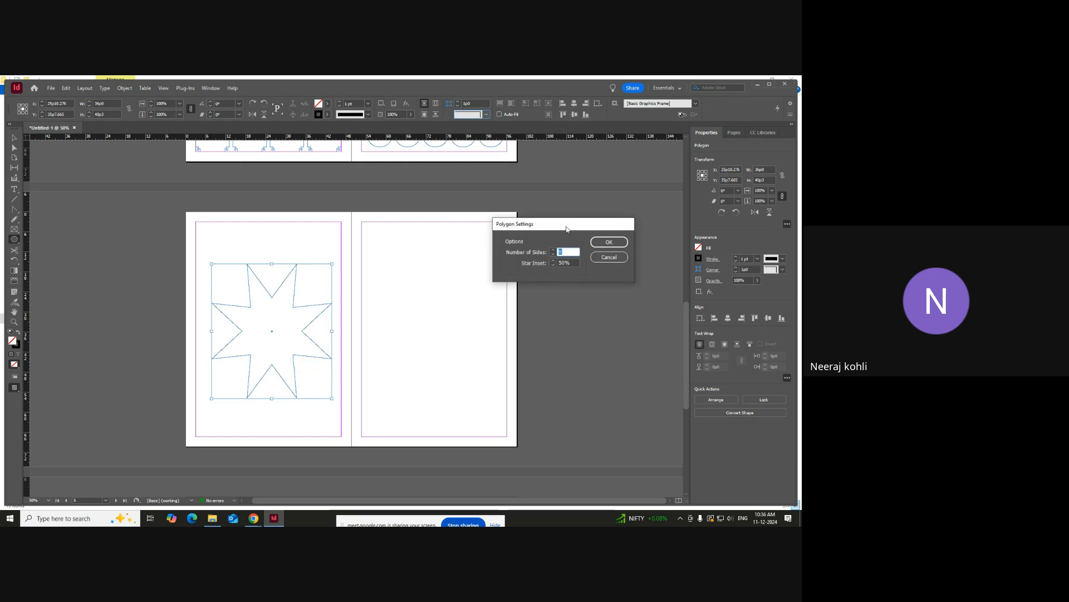
{"action": "left_click_drag", "start_coordinate": [568, 227], "coordinate": [542, 219]}
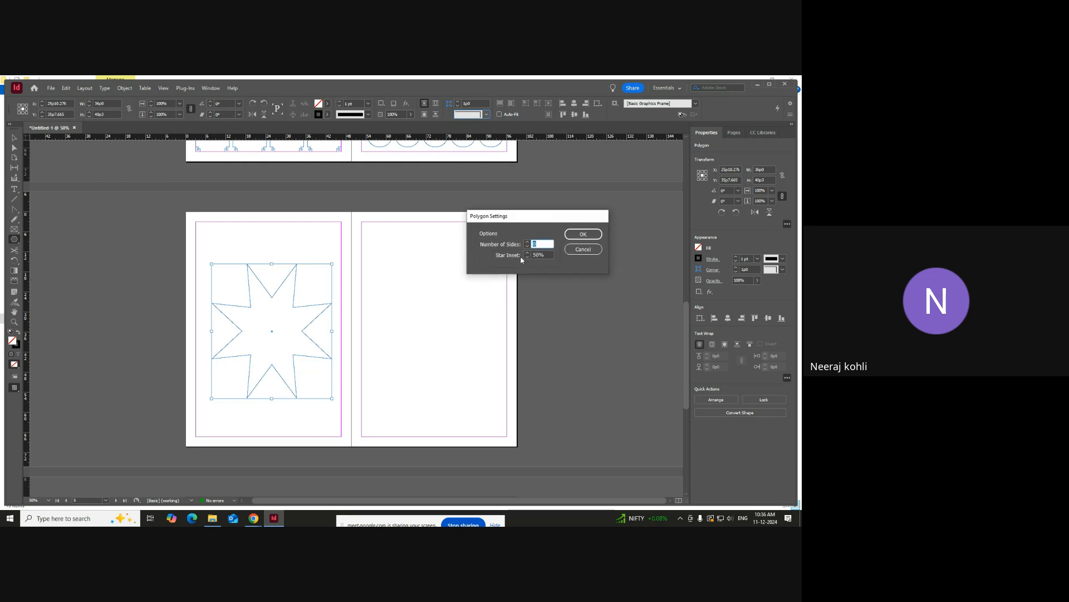
{"action": "key", "text": "Tab"}
{"action": "type", "text": "0"}
{"action": "key", "text": "Tab"}
{"action": "type", "text": "6"}
{"action": "left_click", "coordinate": [583, 234]}
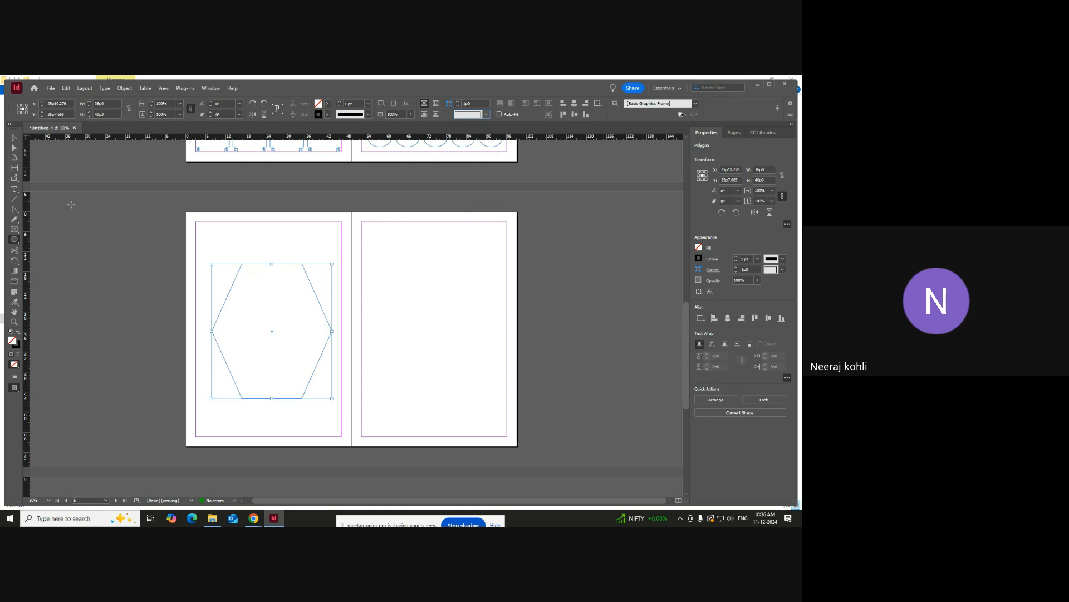
- Try a larger star inset on the hexagon, and undo the edits until the polygon is removed from page 4
{"action": "double_click", "coordinate": [14, 239]}
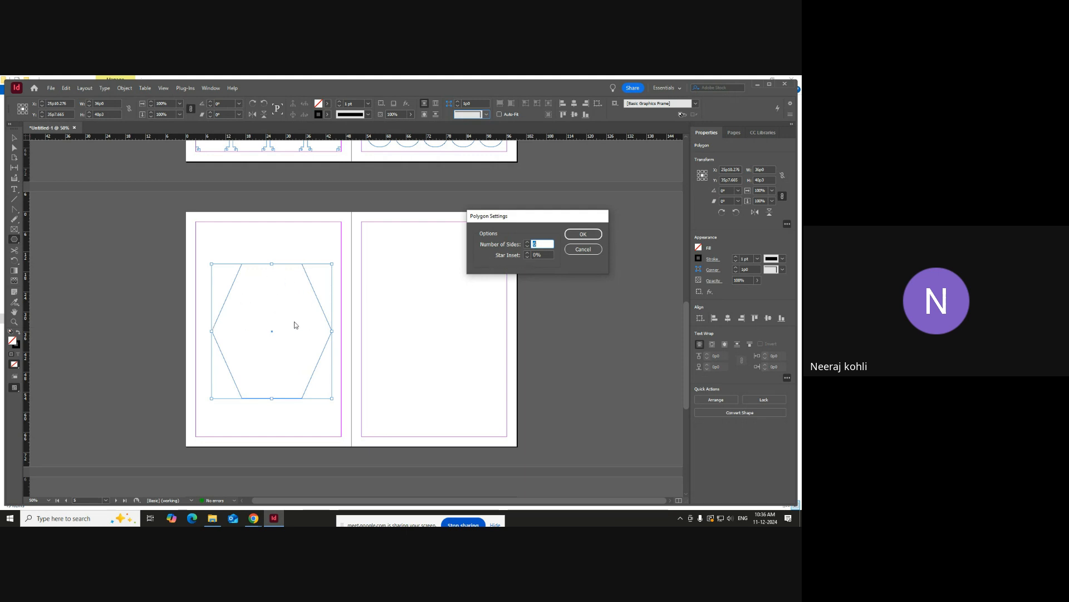
{"action": "left_click", "coordinate": [528, 253]}
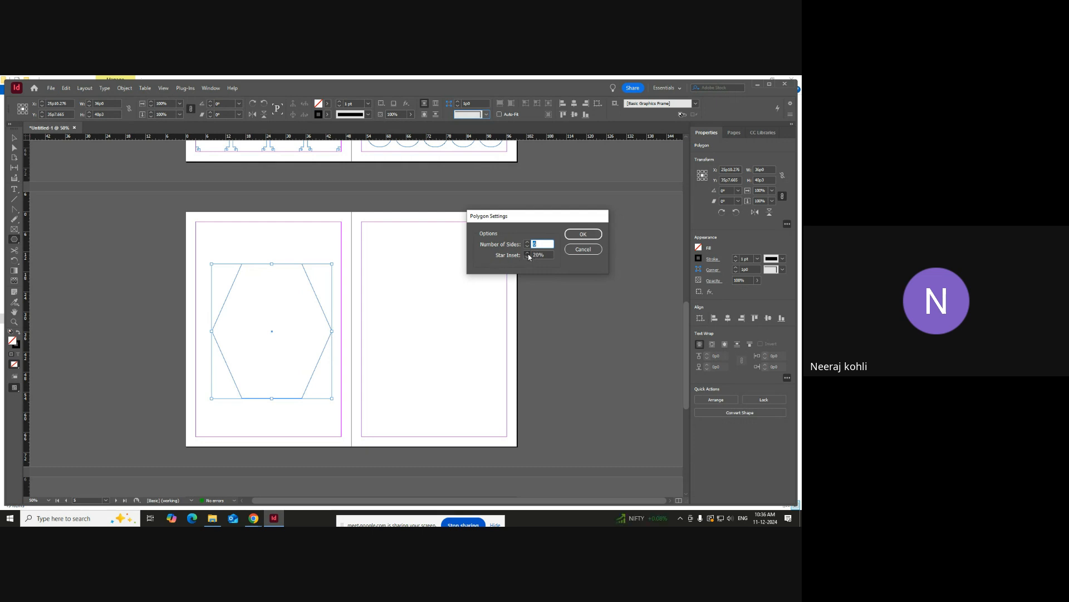
{"action": "left_click", "coordinate": [583, 234]}
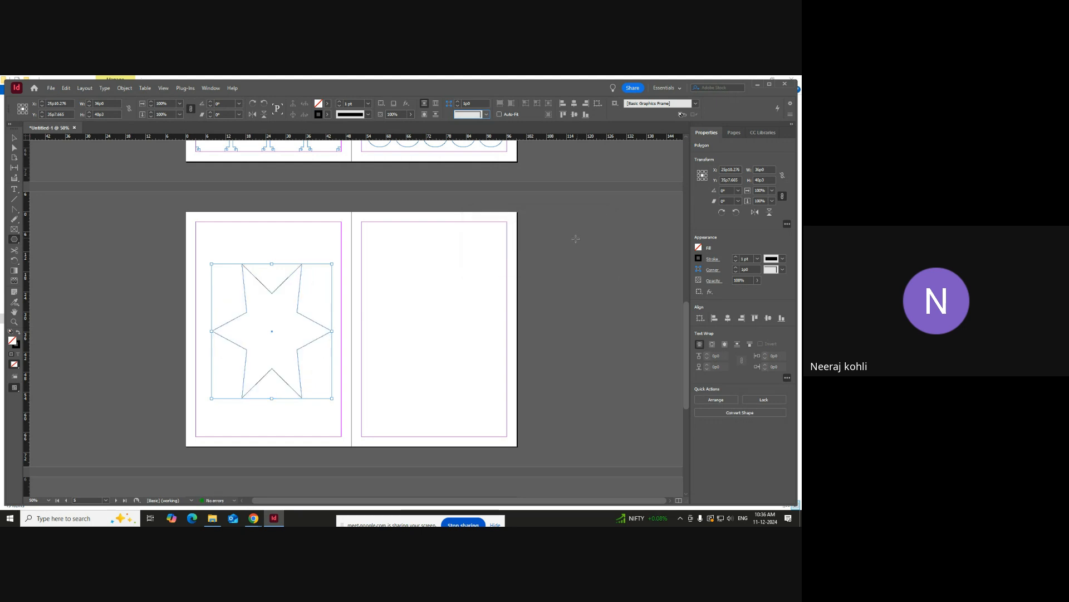
{"action": "key", "text": "ctrl+z"}
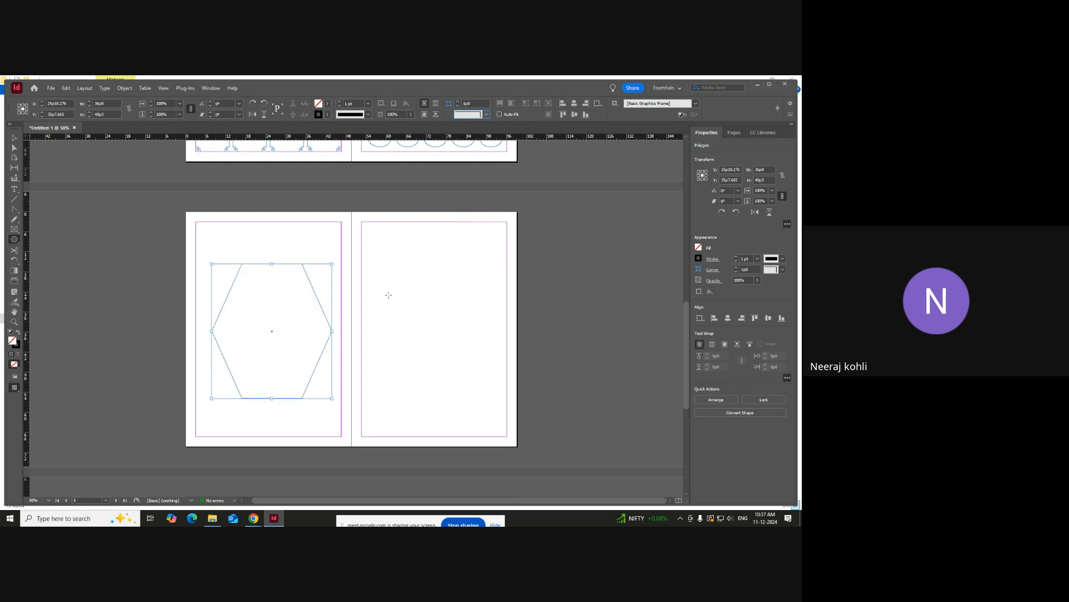
{"action": "key", "text": "ctrl+z"}
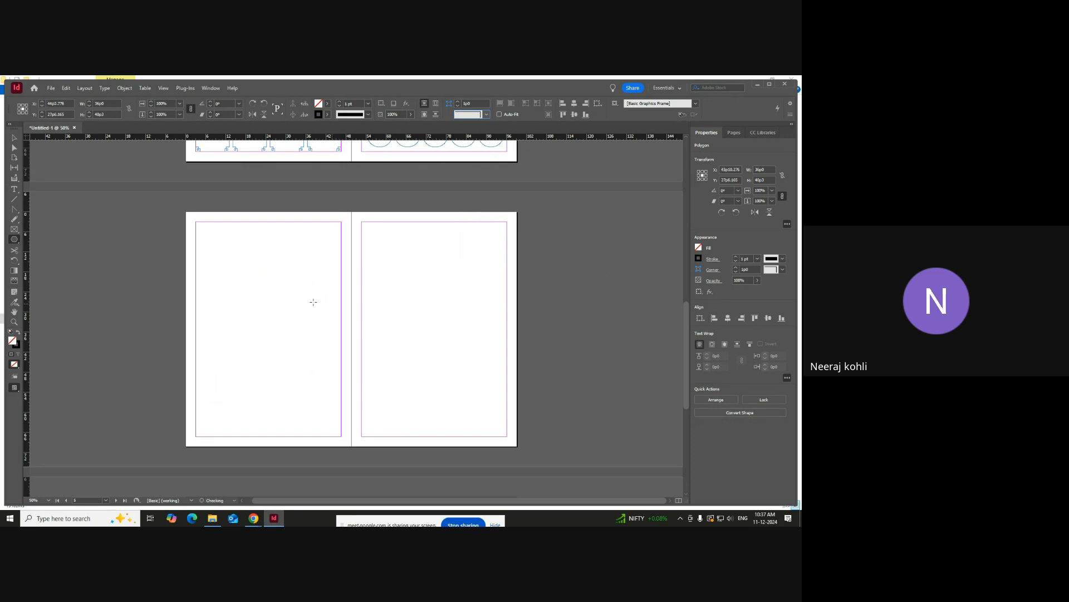
- Draw a five-pointed star on page 4, about 39p10 wide and 48p7 high, reducing the number of sides while drawing
{"action": "left_click_drag", "start_coordinate": [204, 245], "coordinate": [341, 392]}
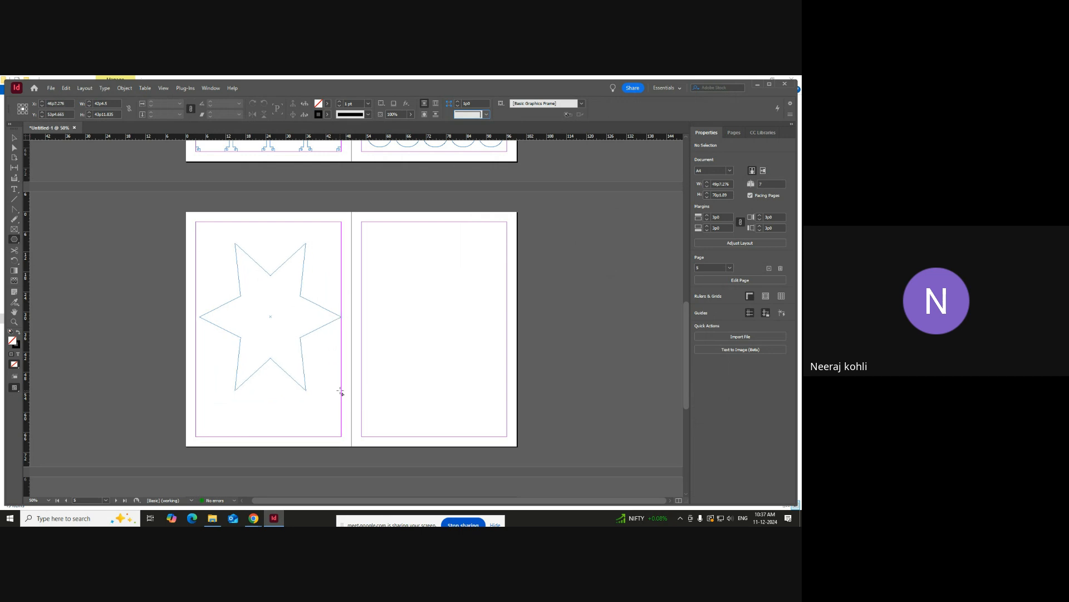
{"action": "key", "text": "Down"}
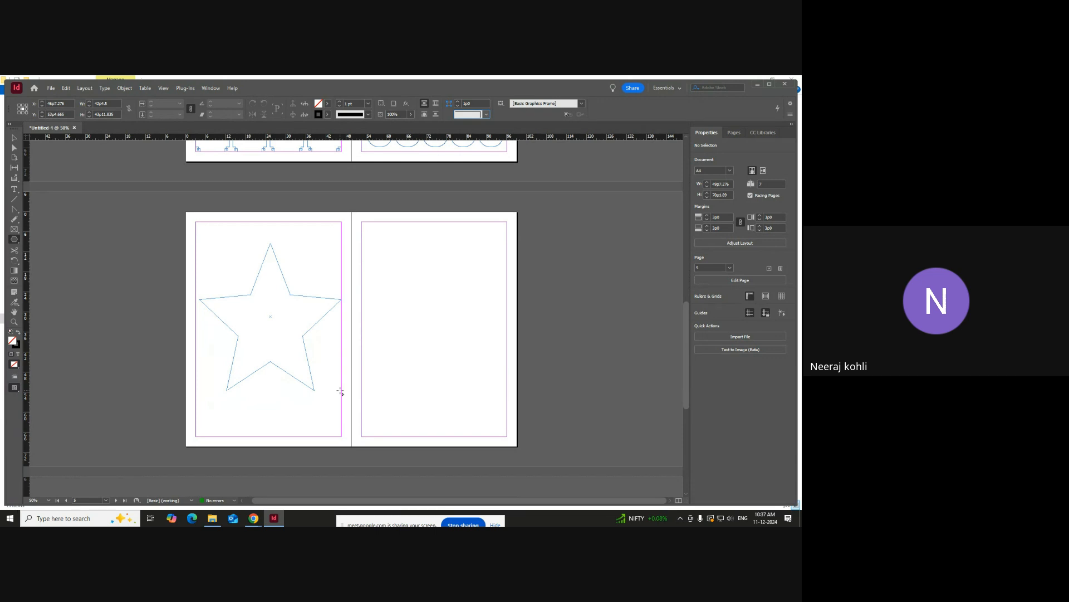
{"action": "key", "text": "Down"}
{"action": "key", "text": "Up"}
{"action": "mouse_move", "coordinate": [340, 391]}
{"action": "left_mouse_down"}
{"action": "mouse_move", "coordinate": [271, 389]}
{"action": "mouse_move", "coordinate": [333, 387]}
{"action": "mouse_move", "coordinate": [322, 386]}
{"action": "mouse_move", "coordinate": [344, 398]}
{"action": "mouse_move", "coordinate": [334, 395]}
{"action": "left_mouse_up"}
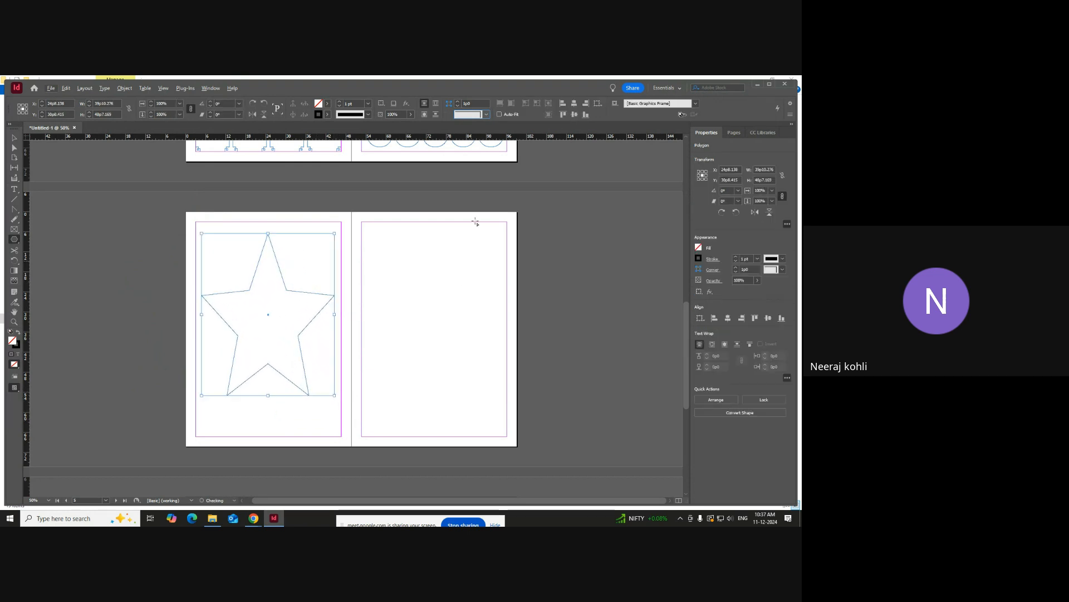
- Set the five-pointed star's inset to 50% in the polygon settings
{"action": "double_click", "coordinate": [14, 239]}
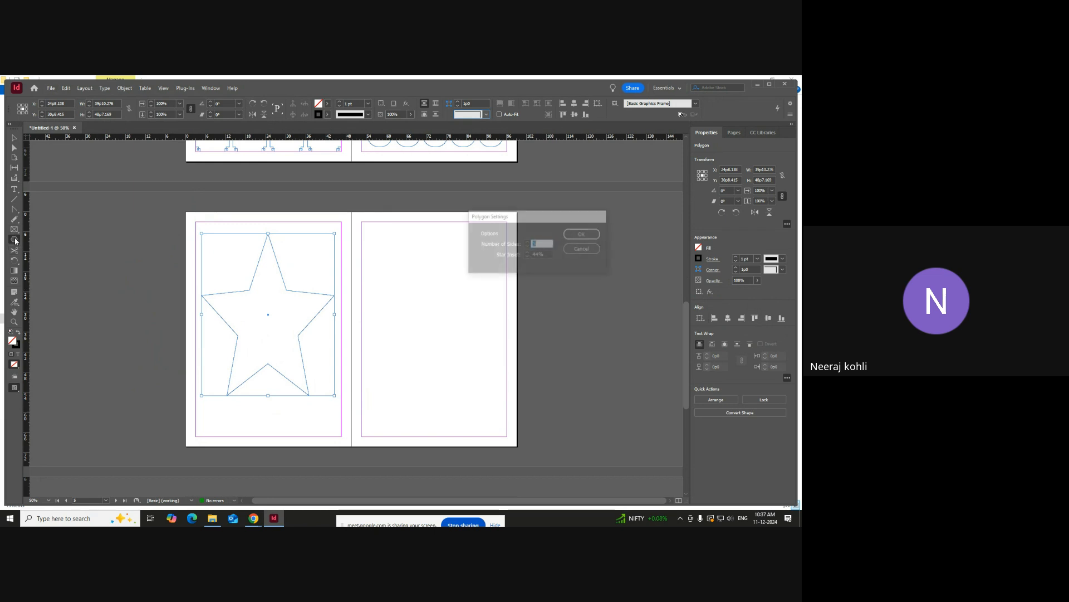
{"action": "key", "text": "Tab"}
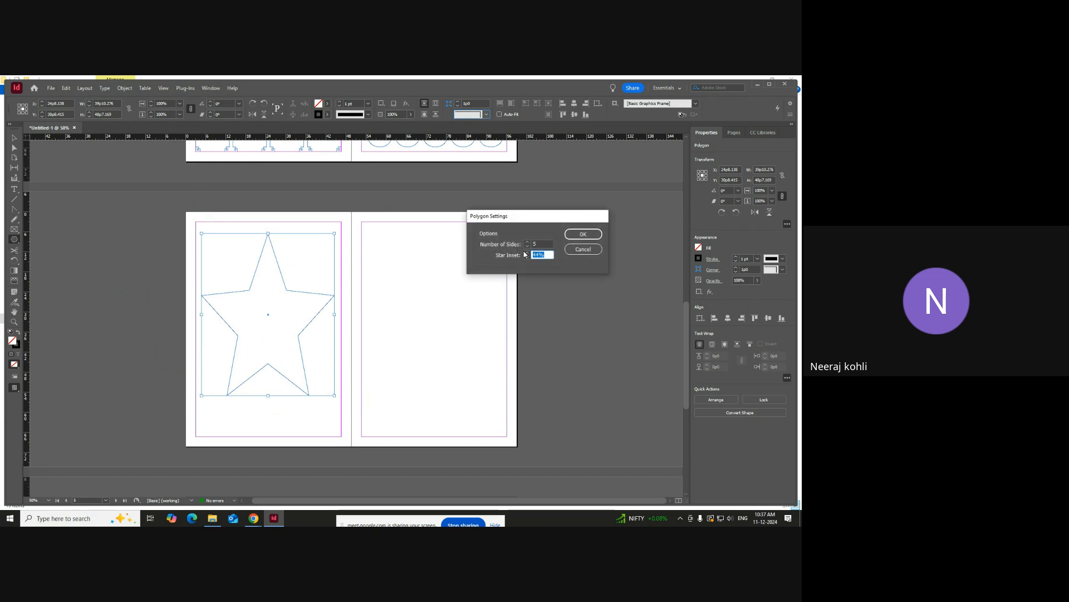
{"action": "type", "text": "50"}
{"action": "left_click", "coordinate": [579, 234]}
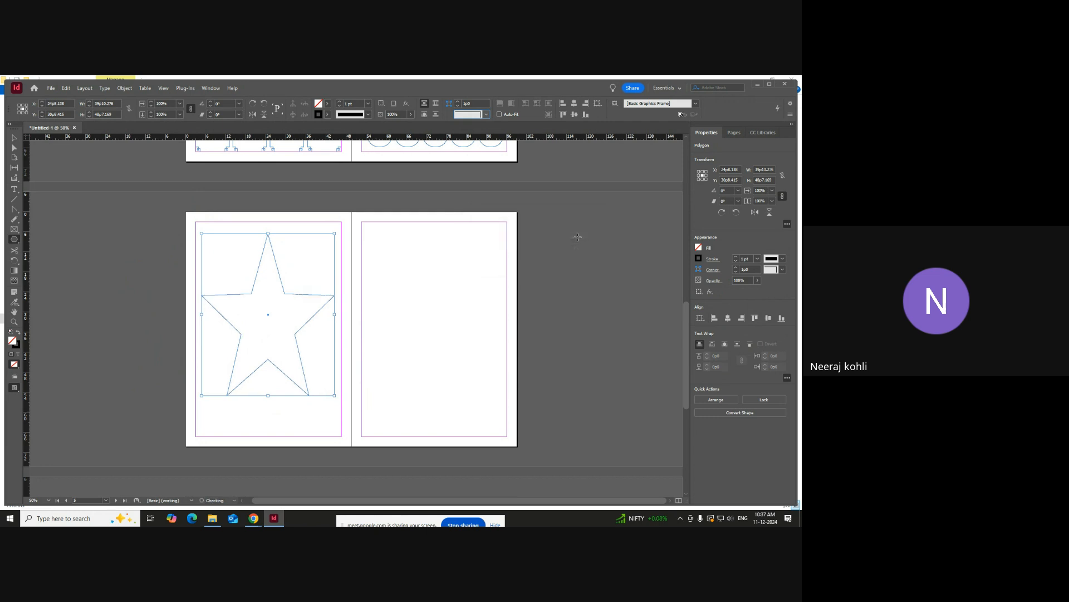
- Add an anchor point midway along the outer edge of the star's lower left arm
{"action": "scroll", "coordinate": [256, 352], "scroll_direction": "down", "scroll_amount": 1}
{"action": "scroll", "coordinate": [246, 337], "scroll_direction": "up", "scroll_amount": 1}
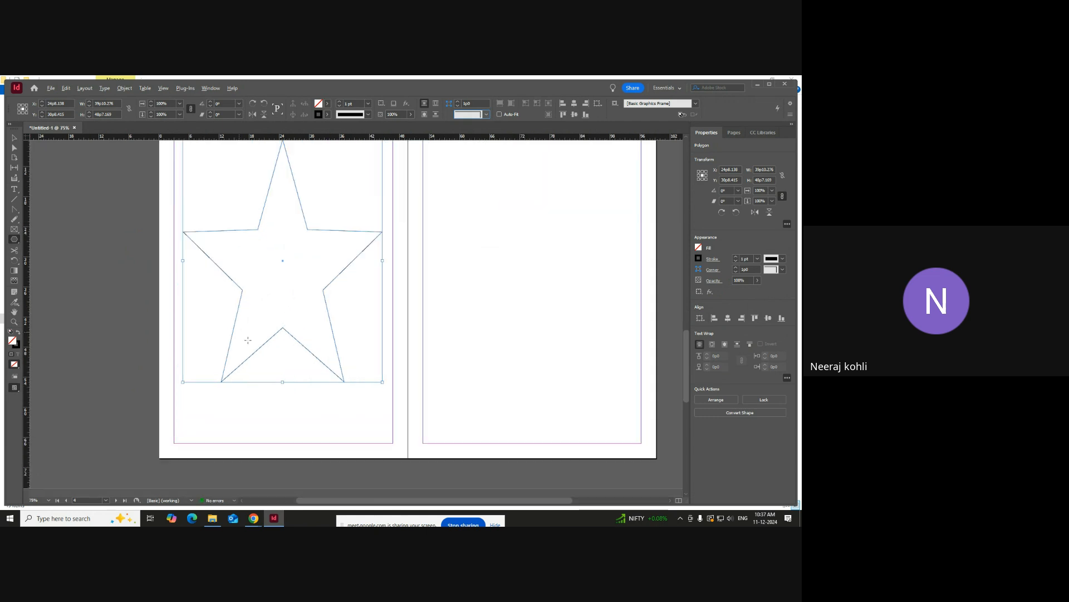
{"action": "left_click", "coordinate": [18, 211]}
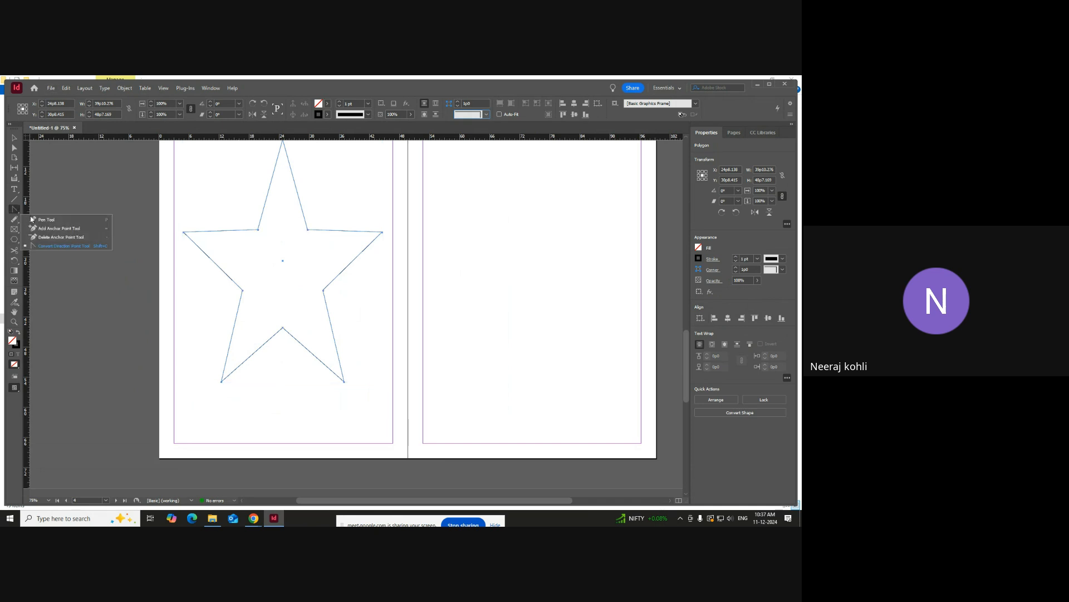
{"action": "left_click", "coordinate": [45, 229]}
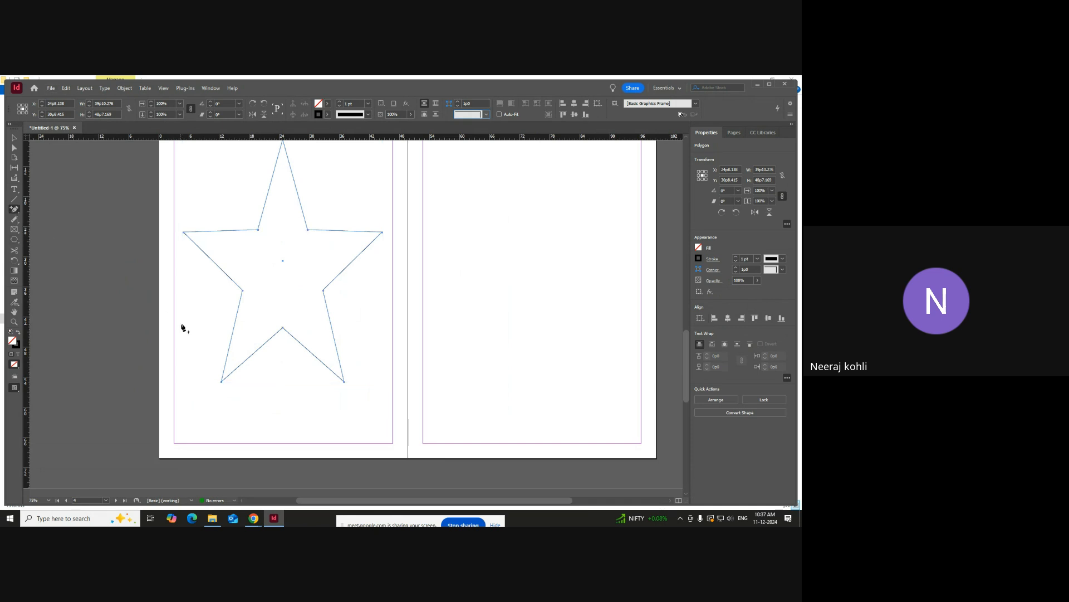
{"action": "left_click", "coordinate": [234, 329]}
{"action": "left_click", "coordinate": [234, 329]}
{"action": "scroll", "coordinate": [233, 336], "scroll_direction": "up", "scroll_amount": 3}
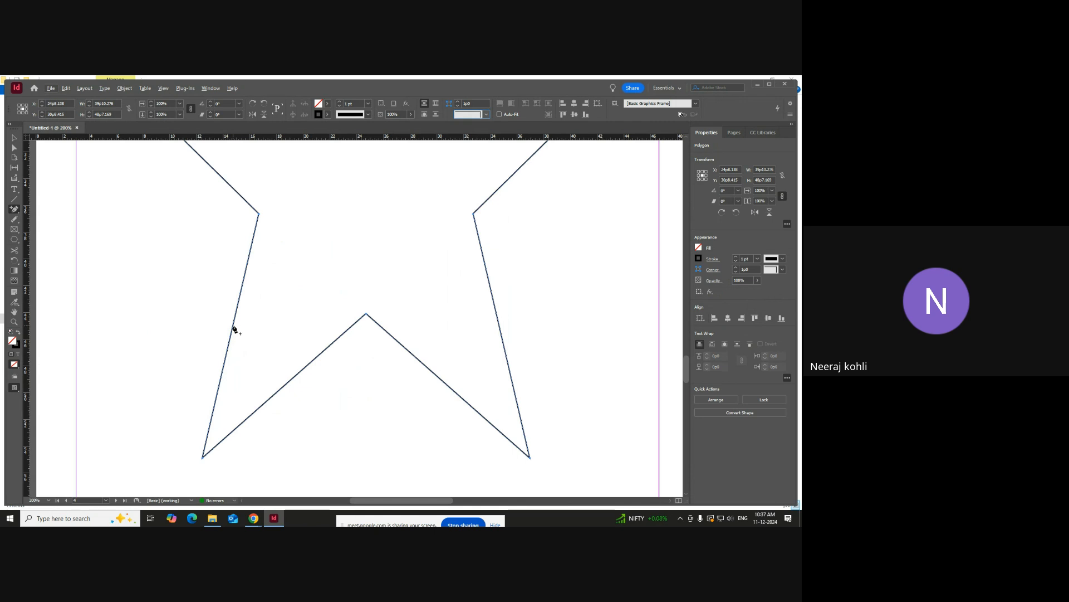
{"action": "scroll", "coordinate": [229, 346], "scroll_direction": "down", "scroll_amount": 1}
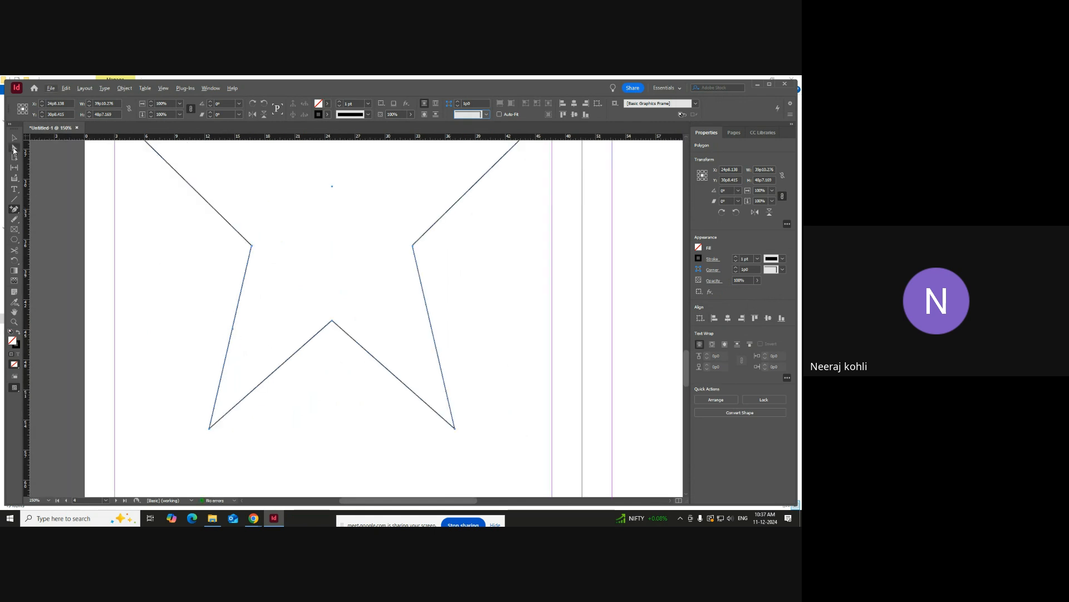
- Move the added anchor point with Direct Selection from the lower left arm inward, just past the star's center
{"action": "left_click", "coordinate": [14, 149]}
{"action": "scroll", "coordinate": [223, 362], "scroll_direction": "down", "scroll_amount": 2}
{"action": "left_click_drag", "start_coordinate": [231, 345], "coordinate": [230, 372]}
{"action": "scroll", "coordinate": [231, 379], "scroll_direction": "up", "scroll_amount": 3}
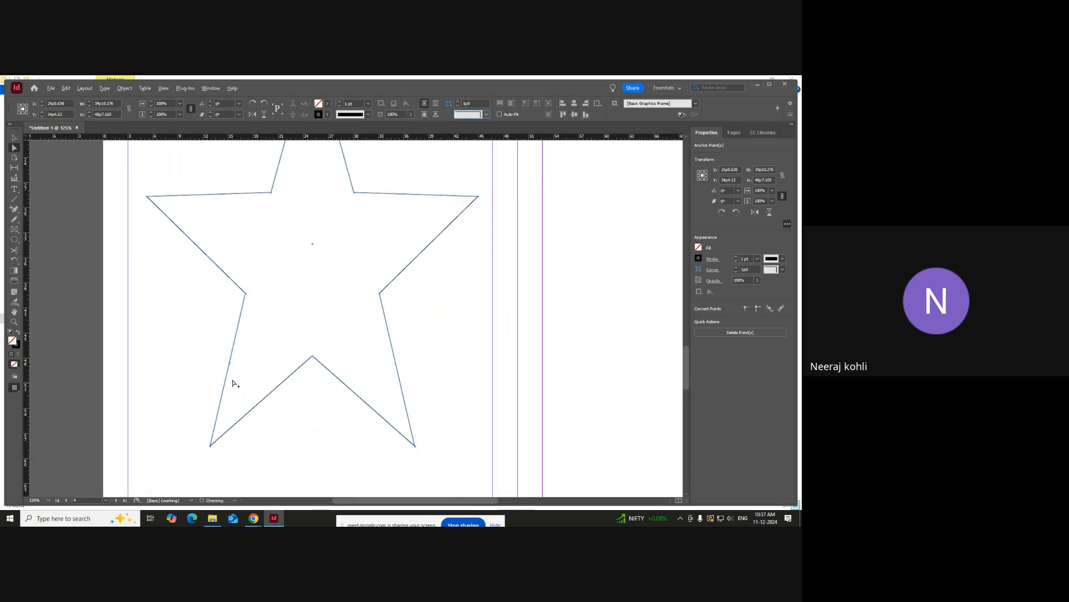
{"action": "scroll", "coordinate": [224, 351], "scroll_direction": "up", "scroll_amount": 3}
{"action": "left_click_drag", "start_coordinate": [198, 302], "coordinate": [240, 338]}
{"action": "scroll", "coordinate": [171, 360], "scroll_direction": "down", "scroll_amount": 5}
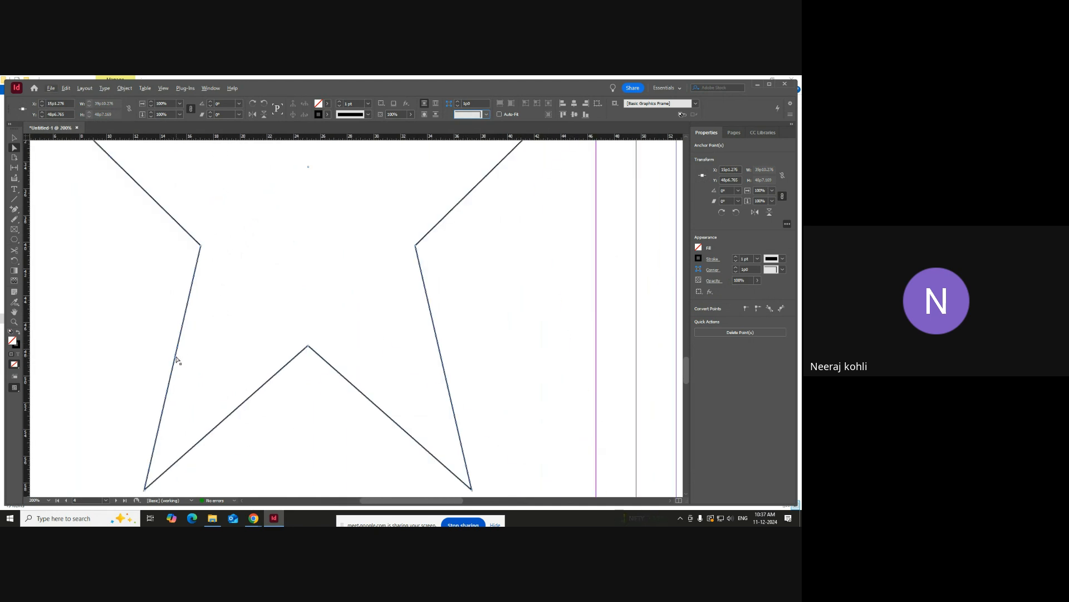
{"action": "left_click_drag", "start_coordinate": [176, 361], "coordinate": [347, 174]}
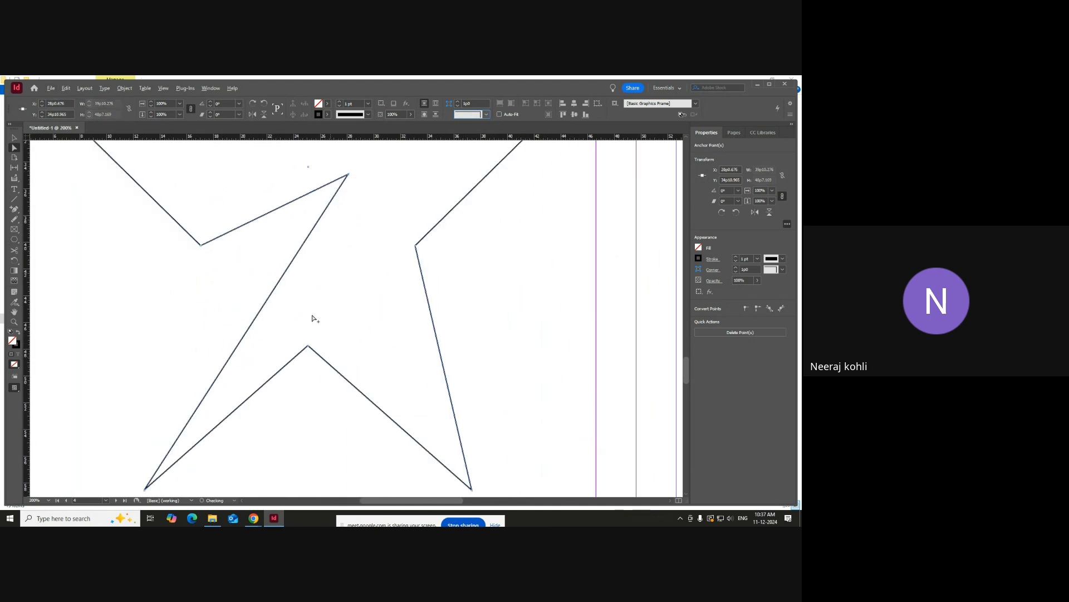
- Move the same anchor point farther up and right, onto the upper edge of the star's right arm
{"action": "scroll", "coordinate": [305, 350], "scroll_direction": "down", "scroll_amount": 2}
{"action": "scroll", "coordinate": [366, 204], "scroll_direction": "up", "scroll_amount": 1}
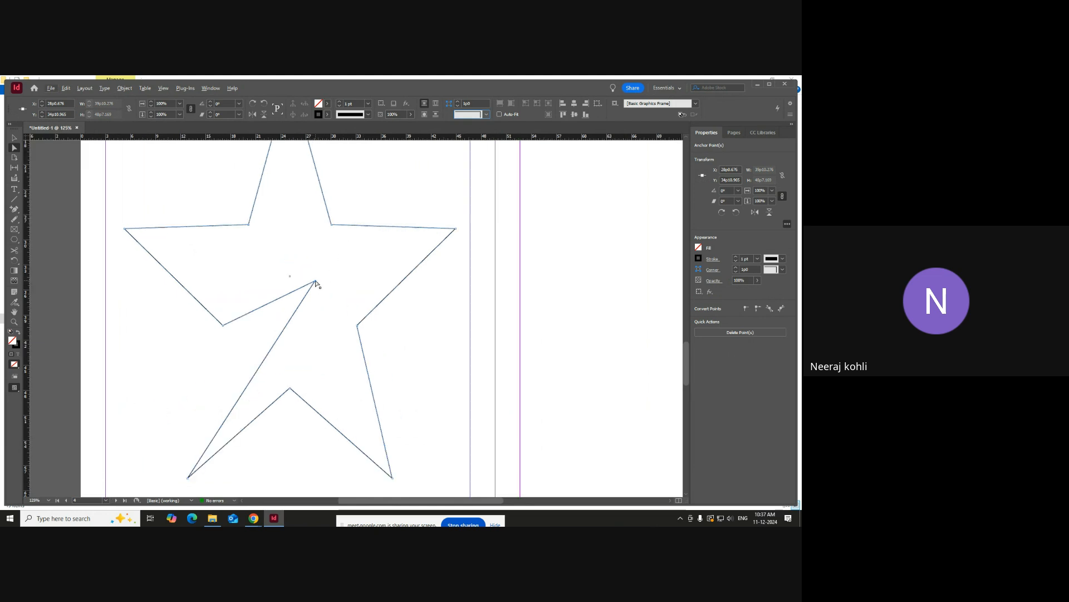
{"action": "left_click_drag", "start_coordinate": [316, 282], "coordinate": [386, 226]}
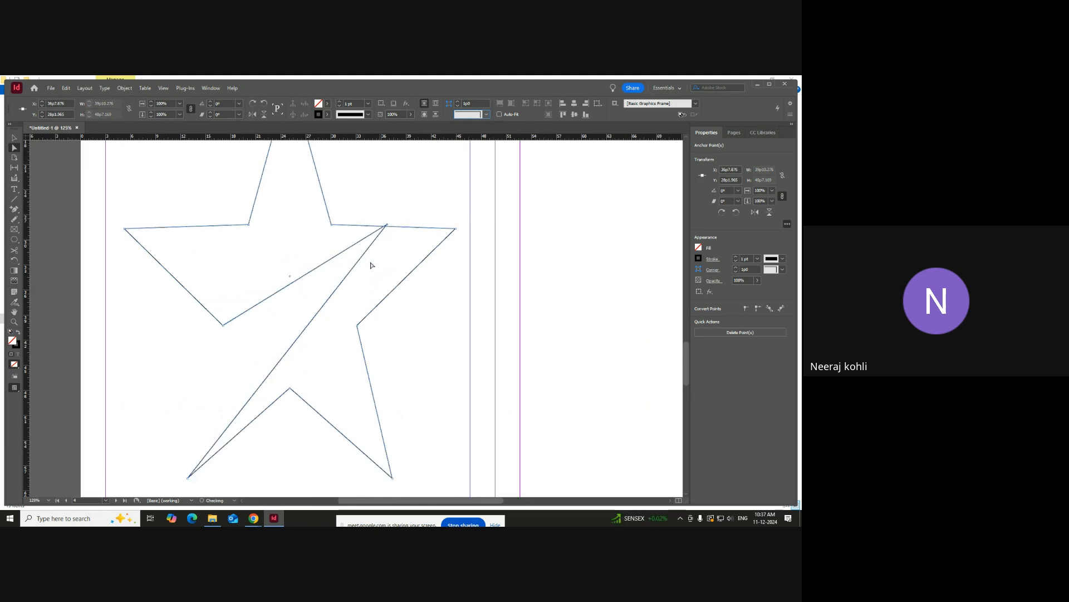
{"action": "scroll", "coordinate": [304, 383], "scroll_direction": "down", "scroll_amount": 1}
{"action": "scroll", "coordinate": [306, 385], "scroll_direction": "down", "scroll_amount": 1}
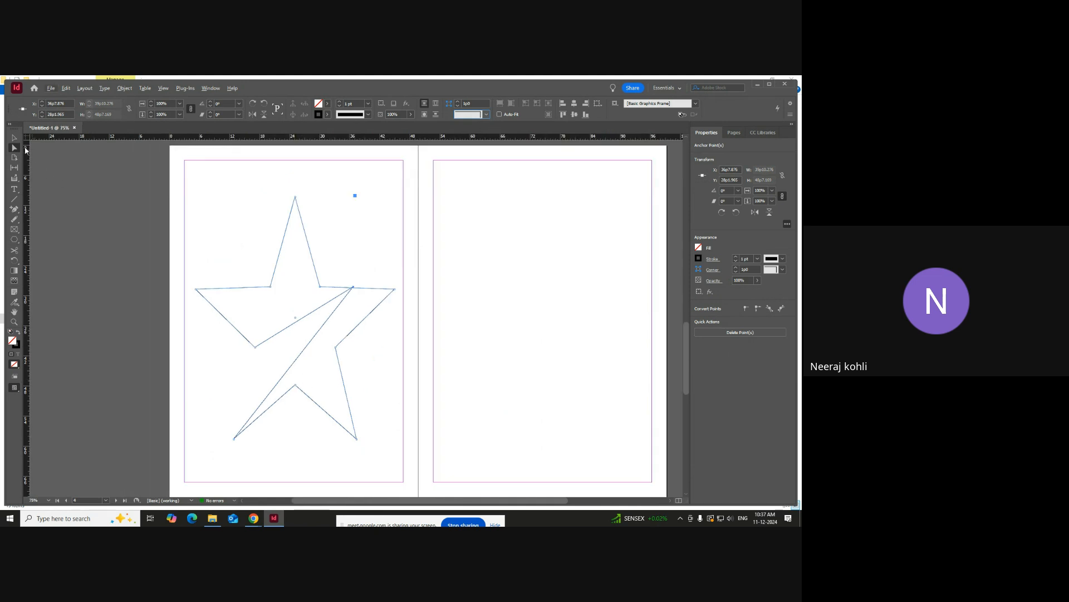
- Reduce the star's height from its upper edge and delete the star from the page
{"action": "left_click", "coordinate": [14, 138]}
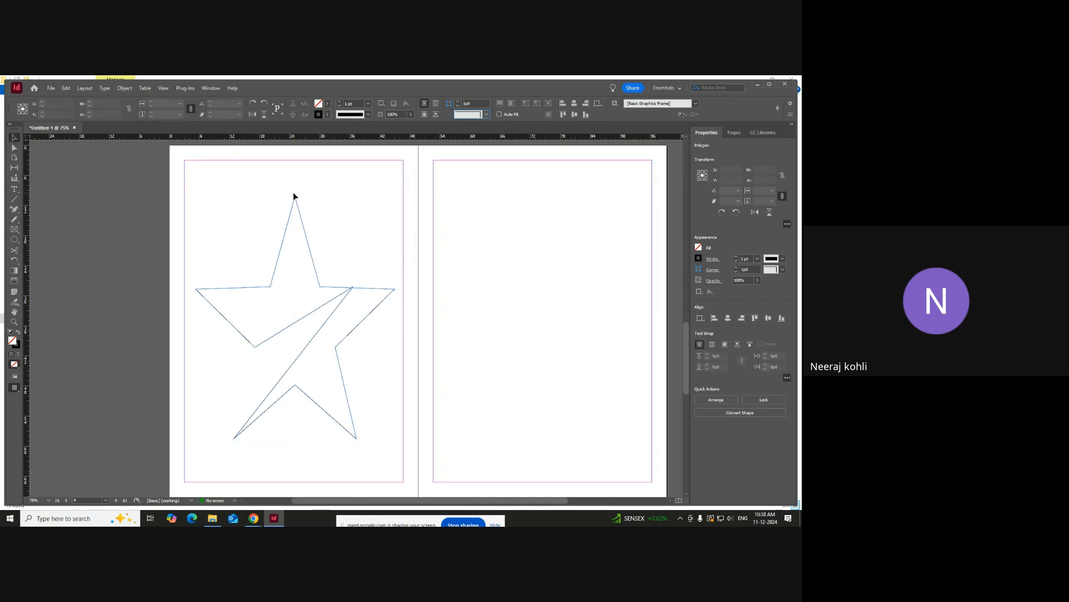
{"action": "left_click_drag", "start_coordinate": [294, 195], "coordinate": [289, 236]}
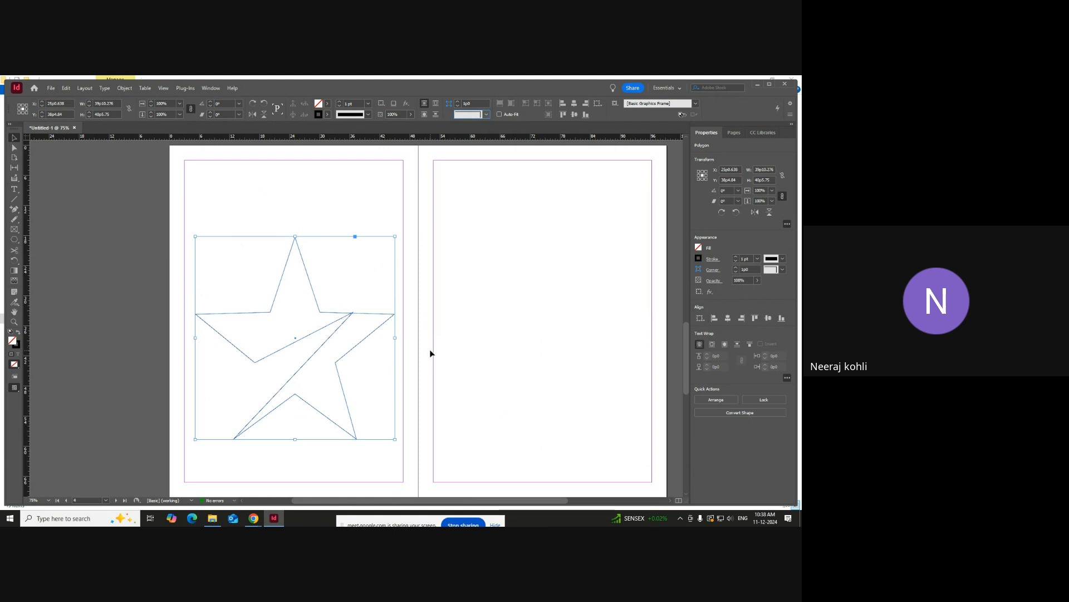
{"action": "key", "text": "Delete"}
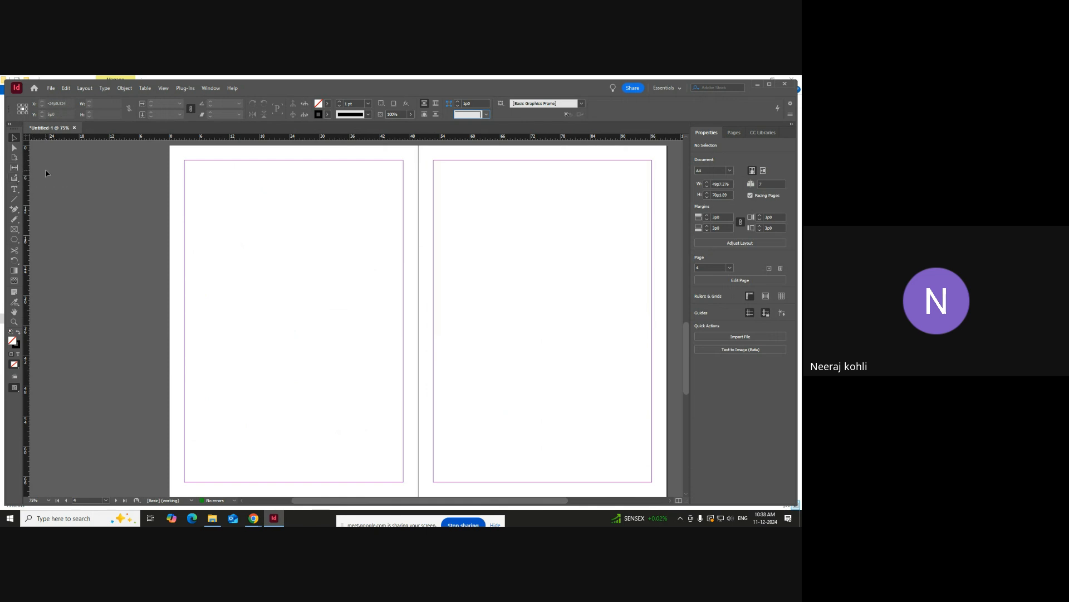
- Draw a text frame about 43p7 wide and 11p7 high across the top of the left page's margin area and enter "In Design"
{"action": "left_click", "coordinate": [14, 189]}
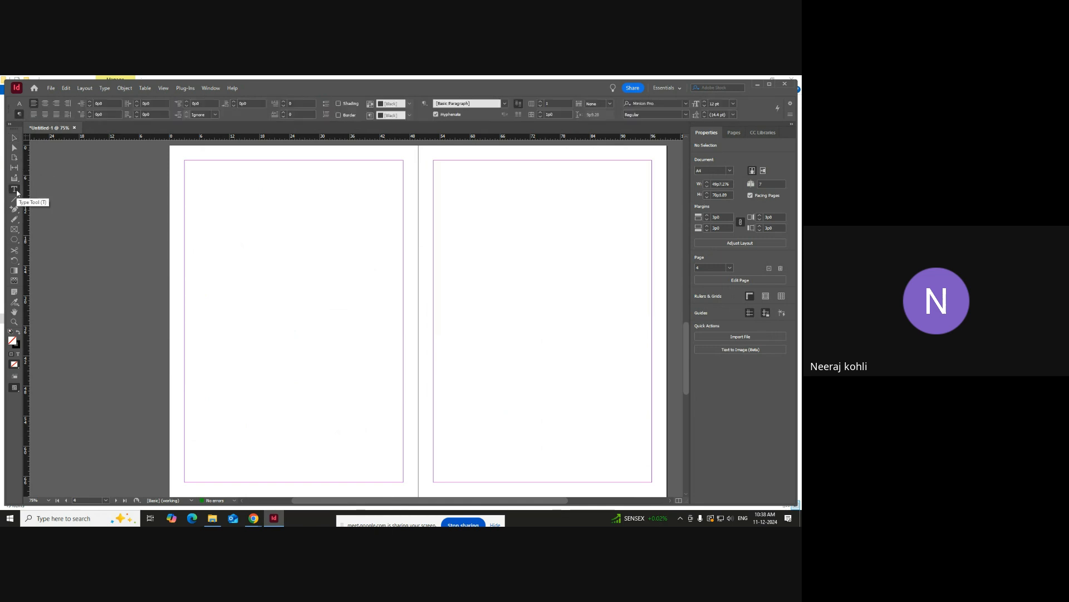
{"action": "scroll", "coordinate": [267, 317], "scroll_direction": "down", "scroll_amount": 3}
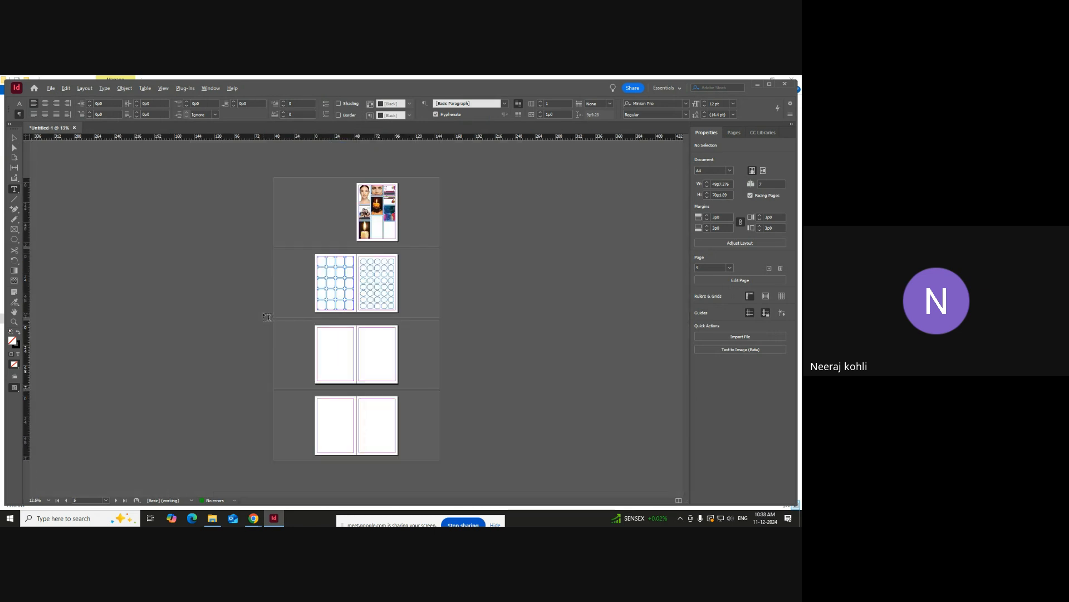
{"action": "scroll", "coordinate": [346, 343], "scroll_direction": "up", "scroll_amount": 3}
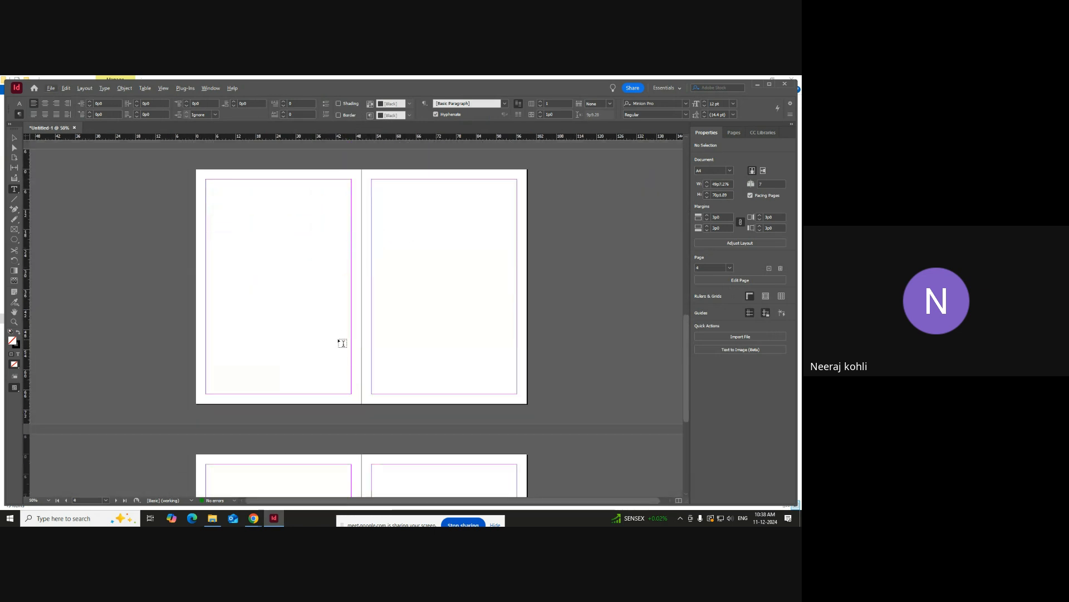
{"action": "scroll", "coordinate": [275, 191], "scroll_direction": "down", "scroll_amount": 1}
{"action": "scroll", "coordinate": [251, 231], "scroll_direction": "up", "scroll_amount": 2}
{"action": "scroll", "coordinate": [249, 231], "scroll_direction": "up", "scroll_amount": 1}
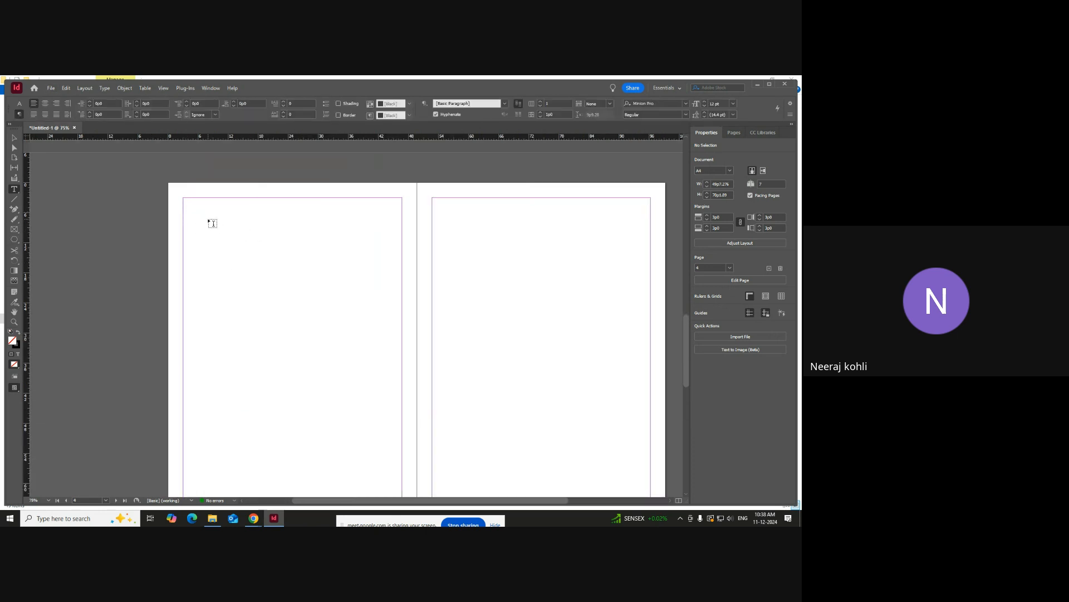
{"action": "left_click_drag", "start_coordinate": [188, 202], "coordinate": [402, 256]}
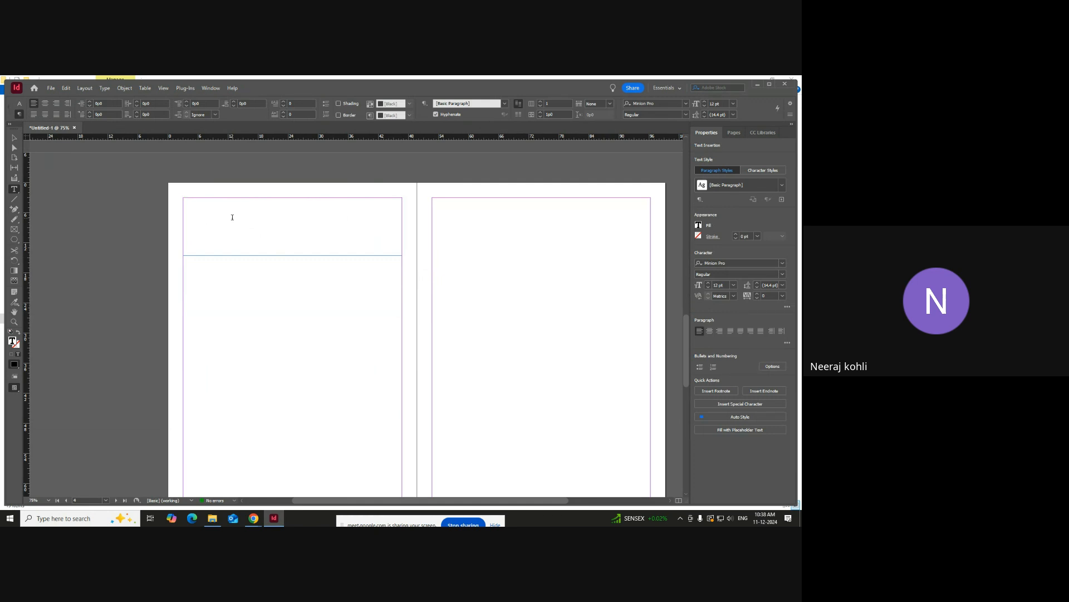
{"action": "type", "text": "In Design"}
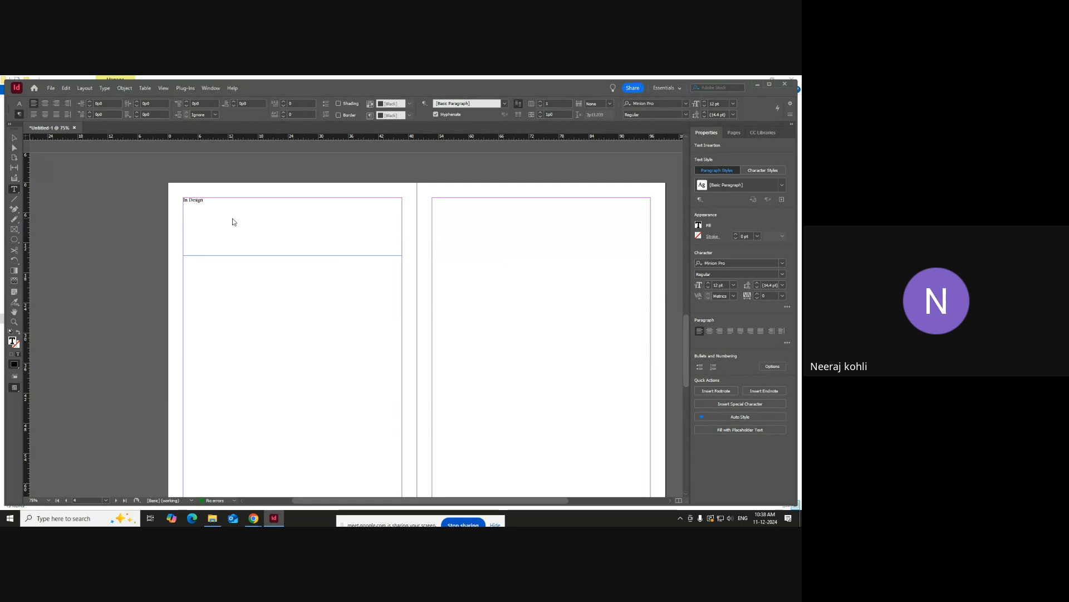
- Set the font of the whole "In Design" heading to Impact
{"action": "key", "text": "ctrl+a"}
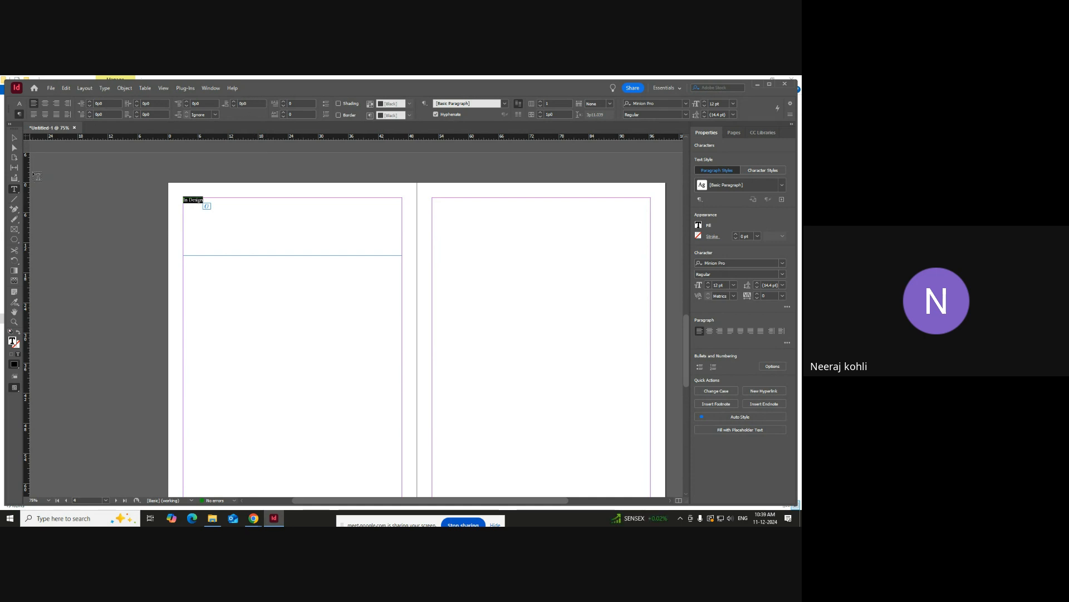
{"action": "left_click", "coordinate": [19, 103]}
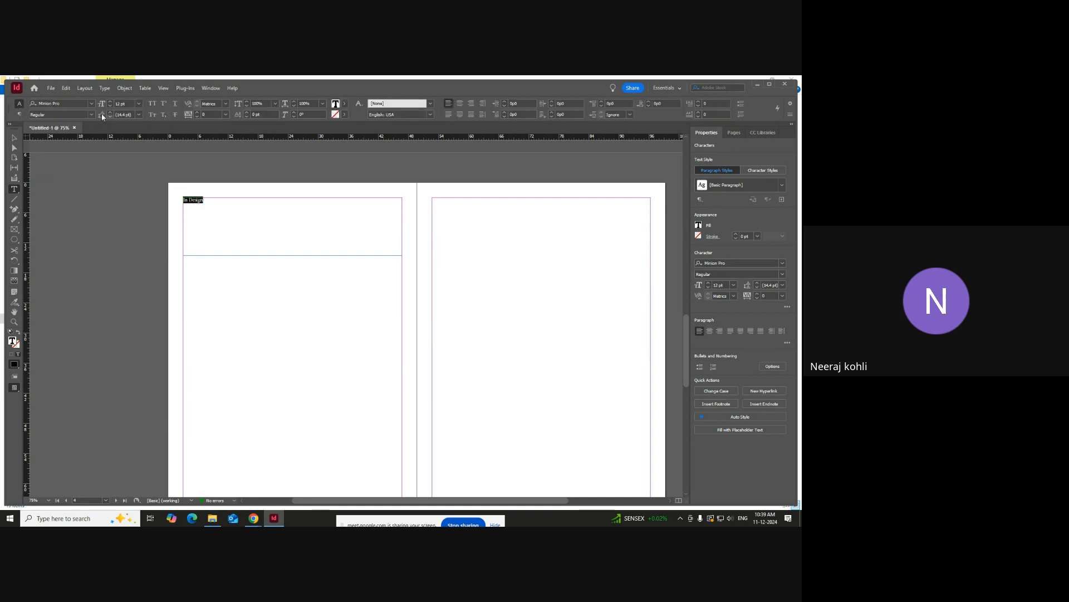
{"action": "left_click", "coordinate": [91, 102]}
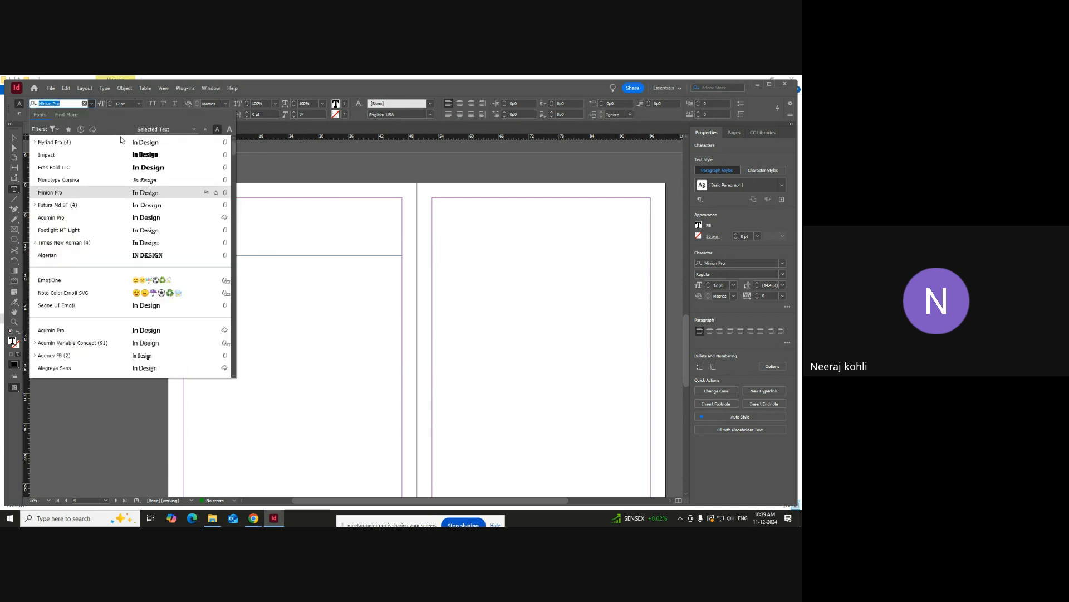
{"action": "left_click", "coordinate": [125, 156]}
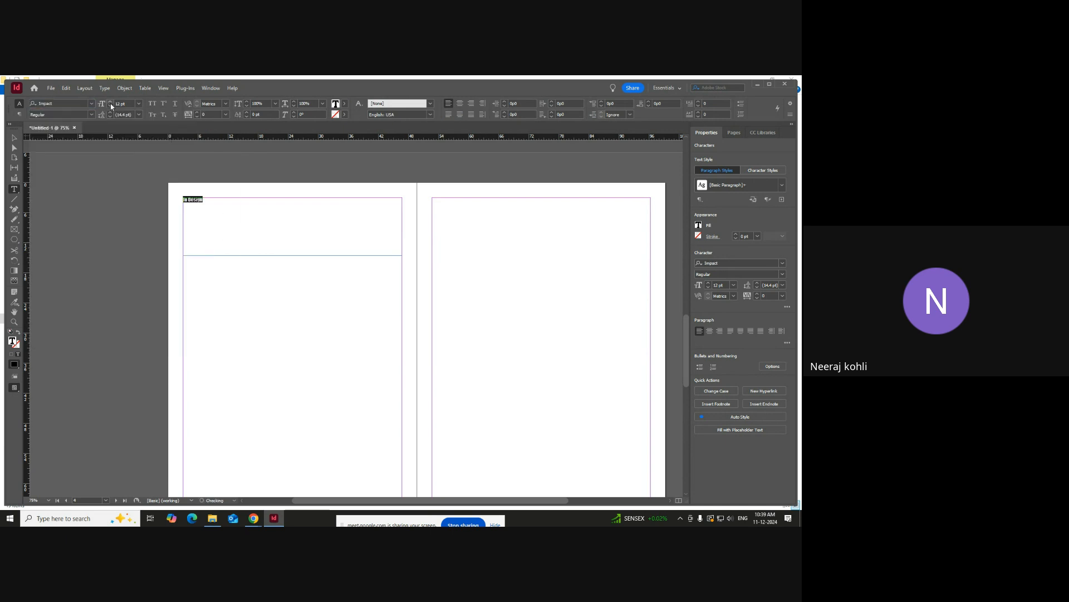
- Increase the heading's font size to 136 pt so it fills the frame's width on a single line
{"action": "left_click", "coordinate": [111, 103]}
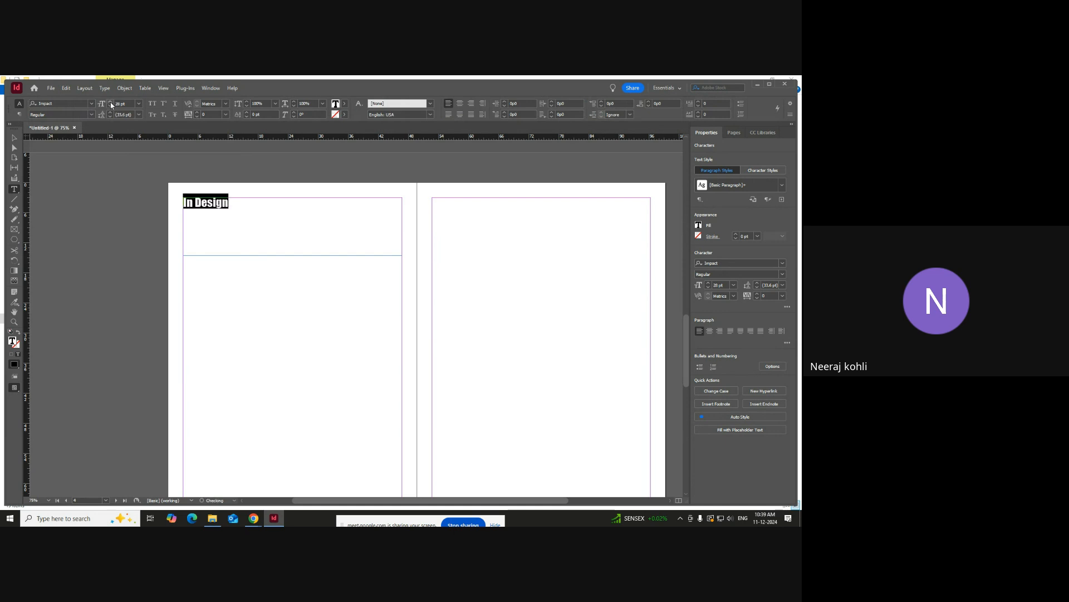
{"action": "left_click", "coordinate": [110, 103]}
{"action": "left_click", "coordinate": [111, 103]}
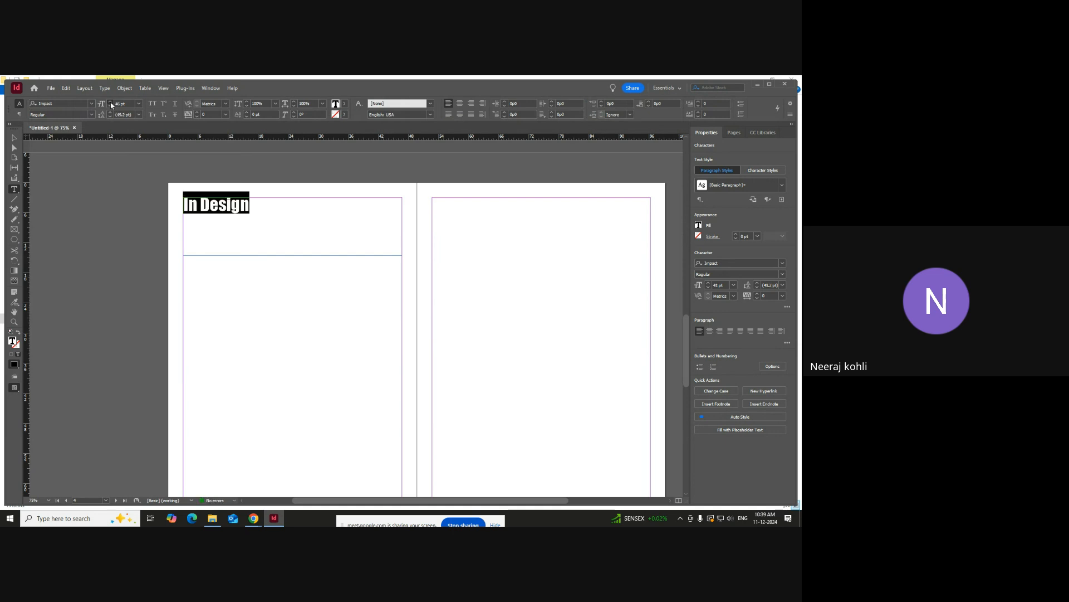
{"action": "left_click", "coordinate": [111, 103]}
{"action": "left_click", "coordinate": [111, 103]}
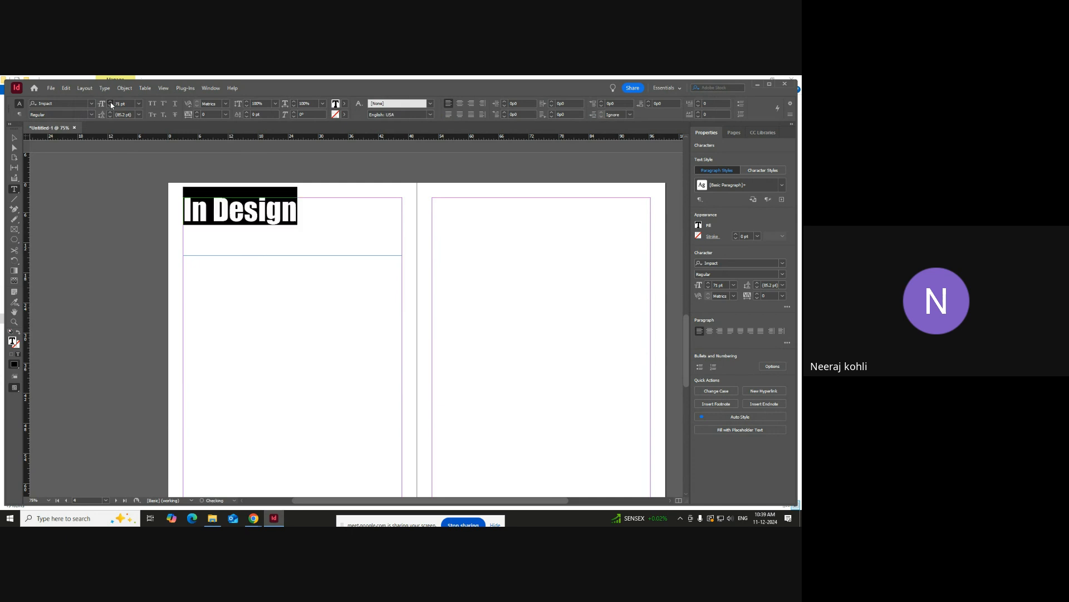
{"action": "left_click", "coordinate": [111, 103]}
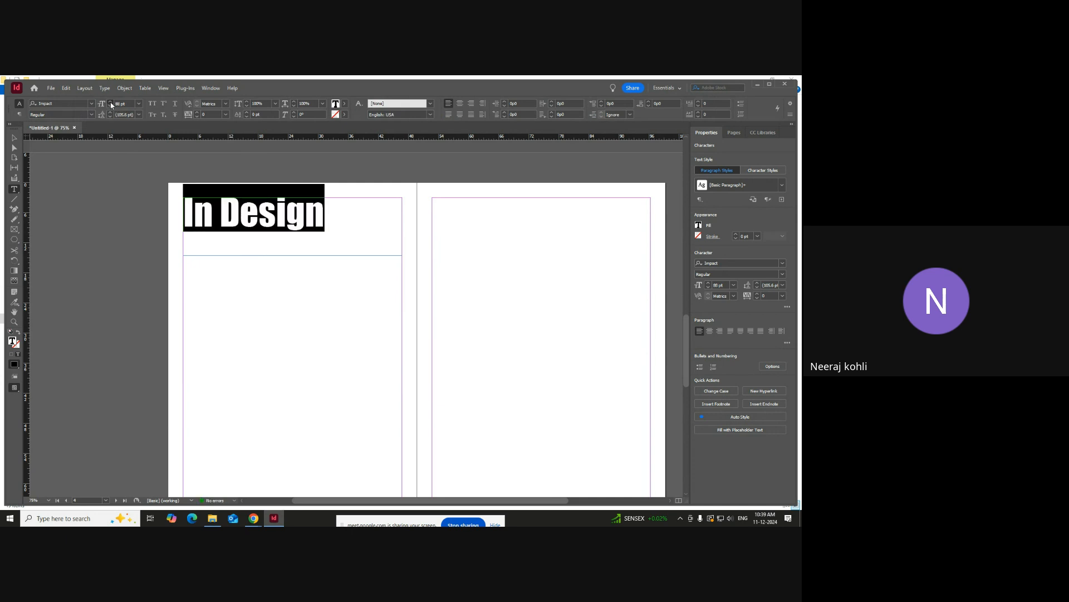
{"action": "left_click", "coordinate": [111, 103]}
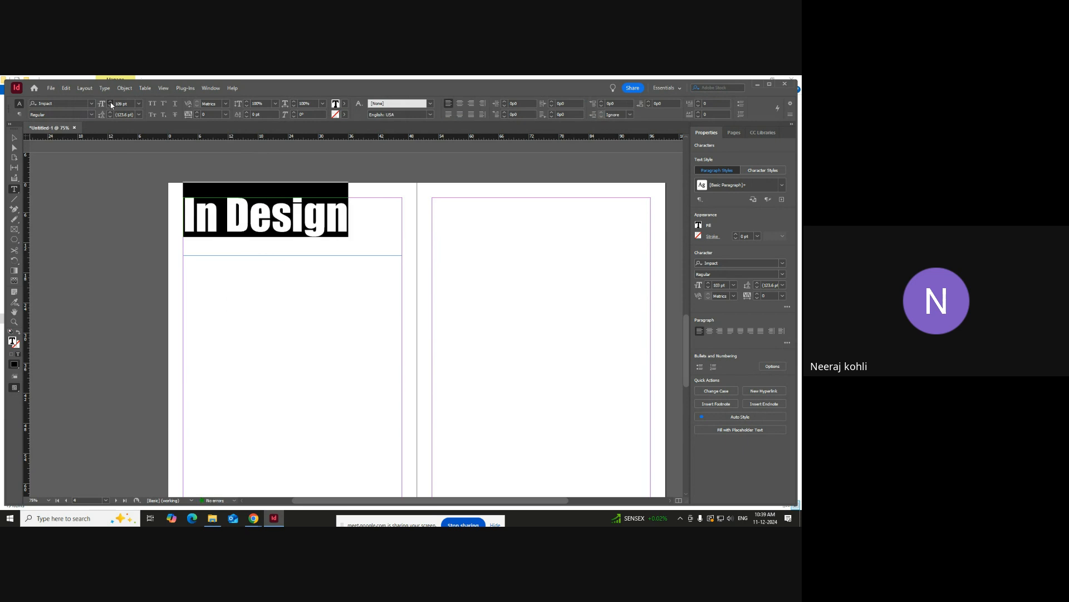
{"action": "left_click", "coordinate": [111, 103]}
{"action": "left_click", "coordinate": [110, 103]}
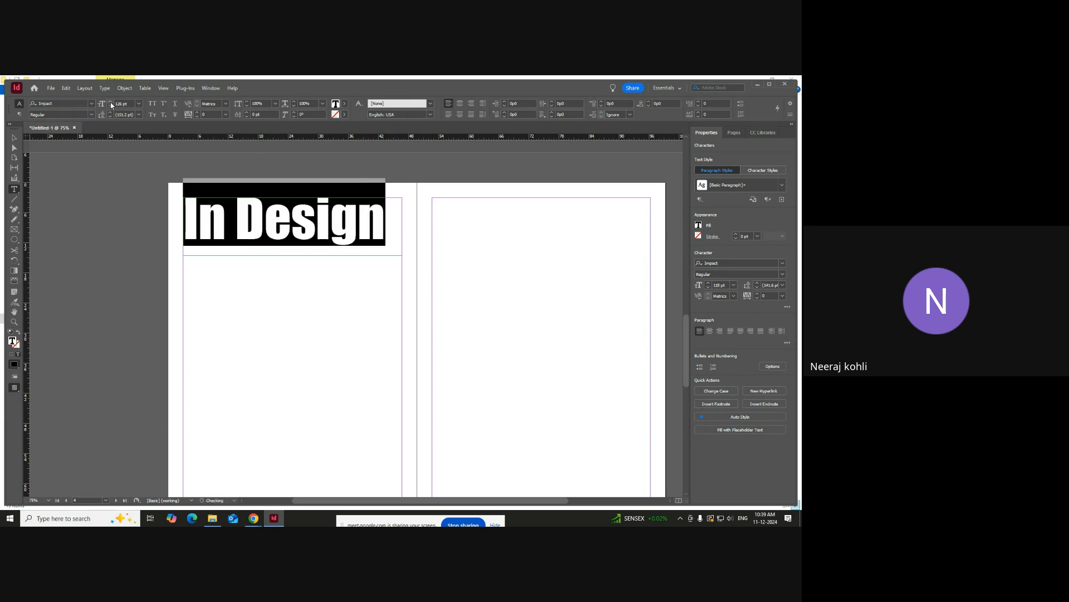
{"action": "left_click", "coordinate": [111, 103]}
{"action": "left_click", "coordinate": [111, 103]}
{"action": "left_click", "coordinate": [111, 103]}
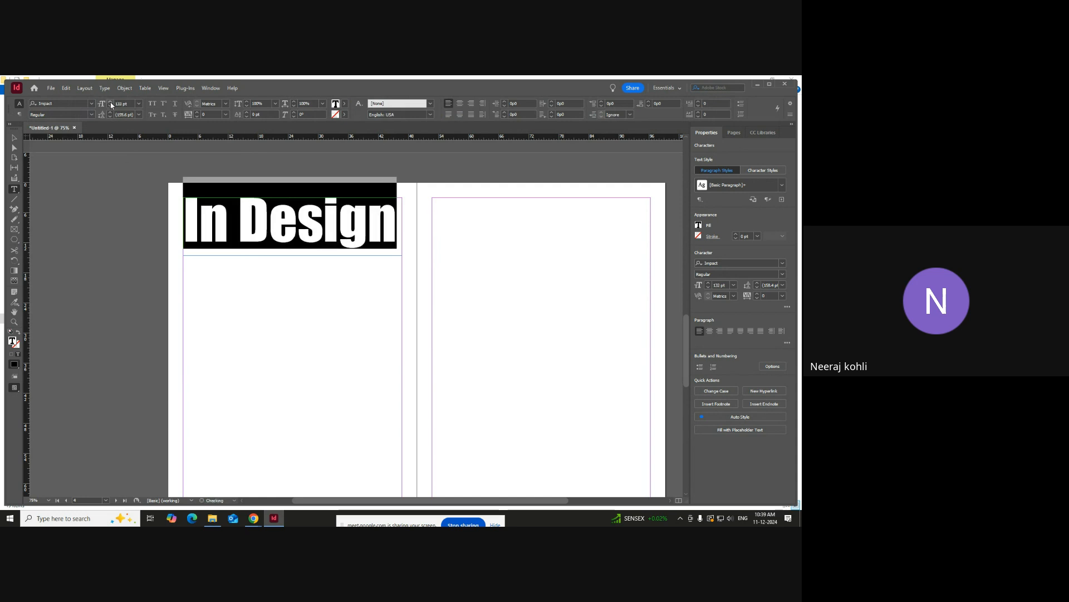
{"action": "left_click", "coordinate": [111, 103]}
{"action": "left_click", "coordinate": [111, 103]}
{"action": "left_click", "coordinate": [111, 103]}
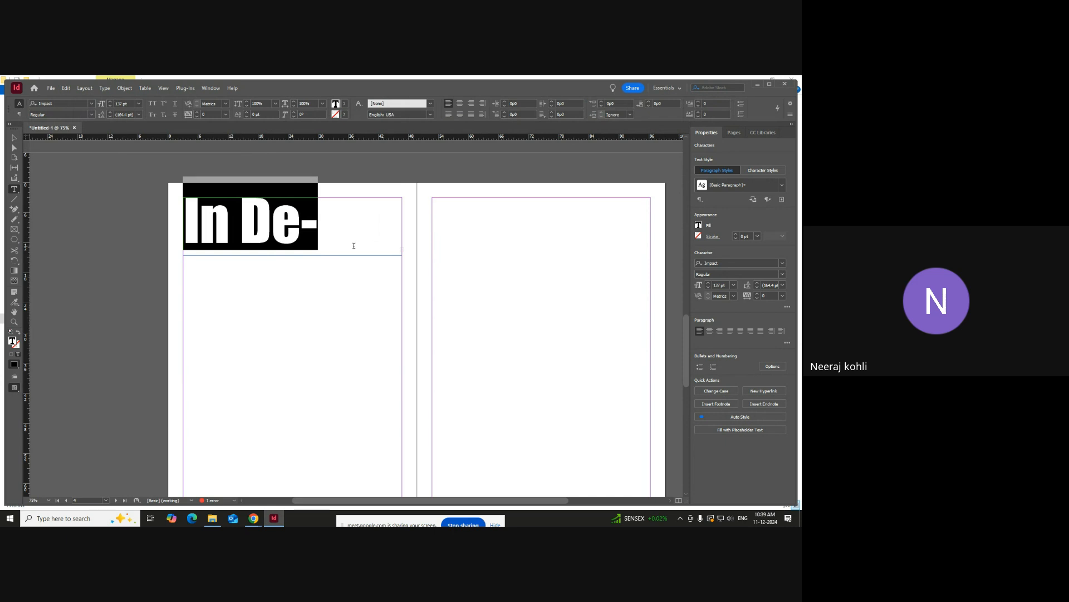
{"action": "left_click", "coordinate": [110, 106]}
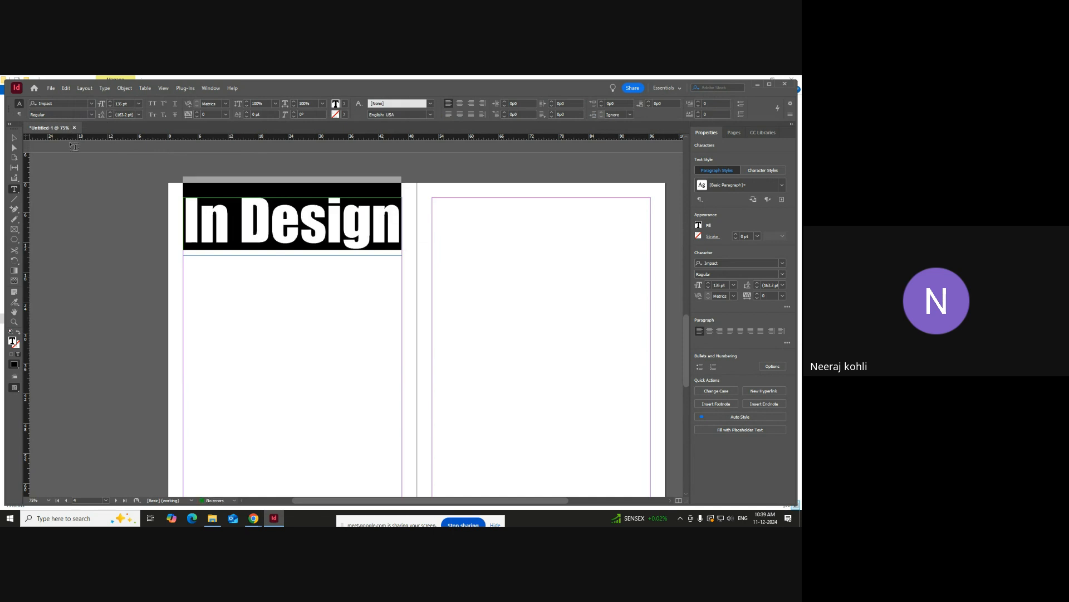
- Color the "In Design" heading text with the red swatch C=15 M=100 Y=100 K=0
{"action": "left_click", "coordinate": [344, 105]}
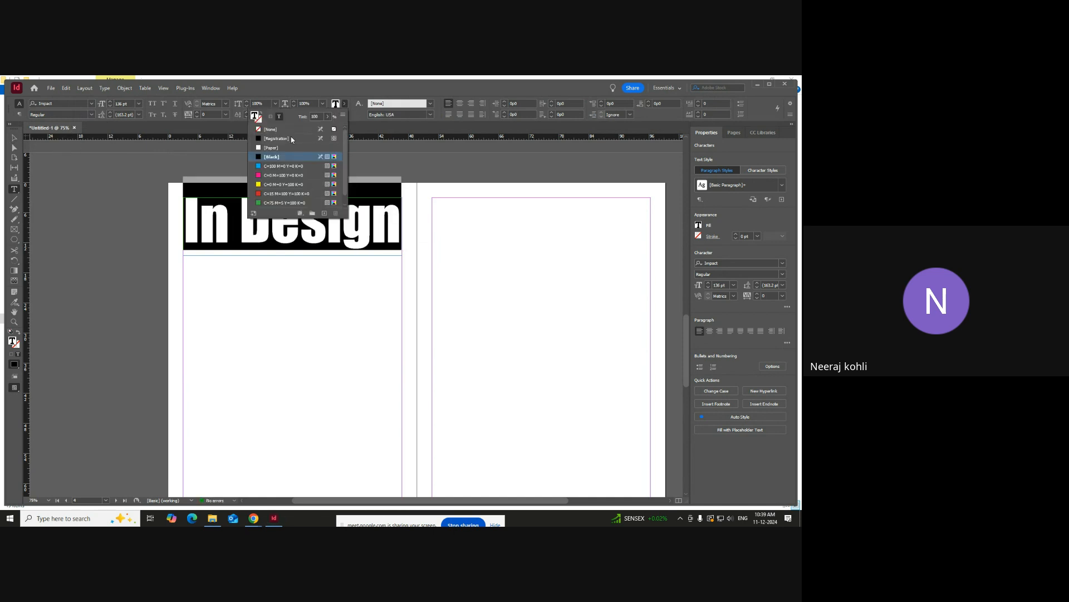
{"action": "left_click", "coordinate": [279, 191]}
{"action": "left_click", "coordinate": [344, 106]}
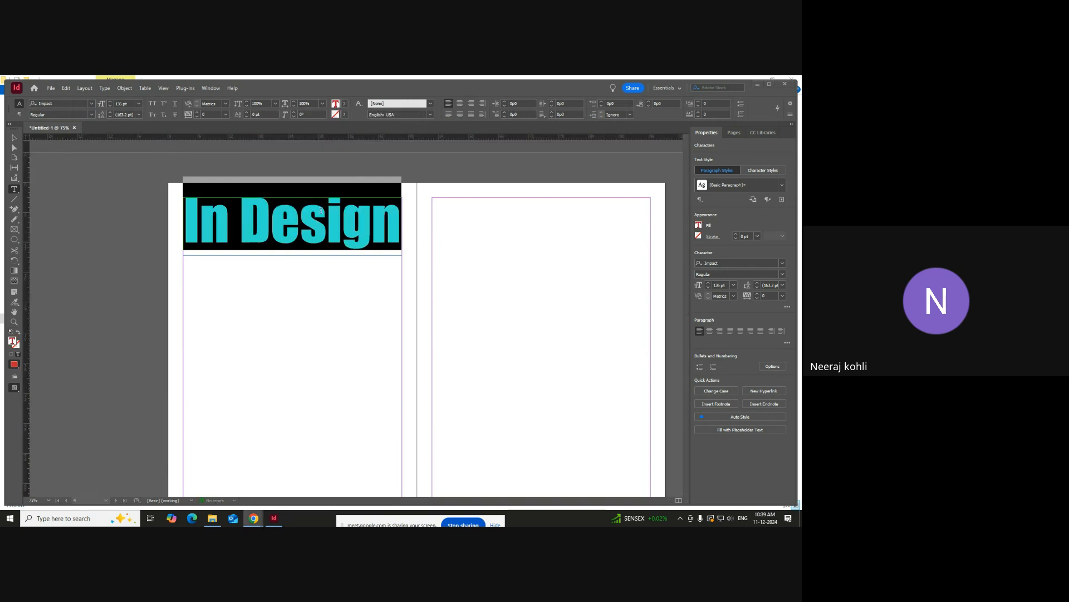
{"action": "left_click", "coordinate": [317, 232]}
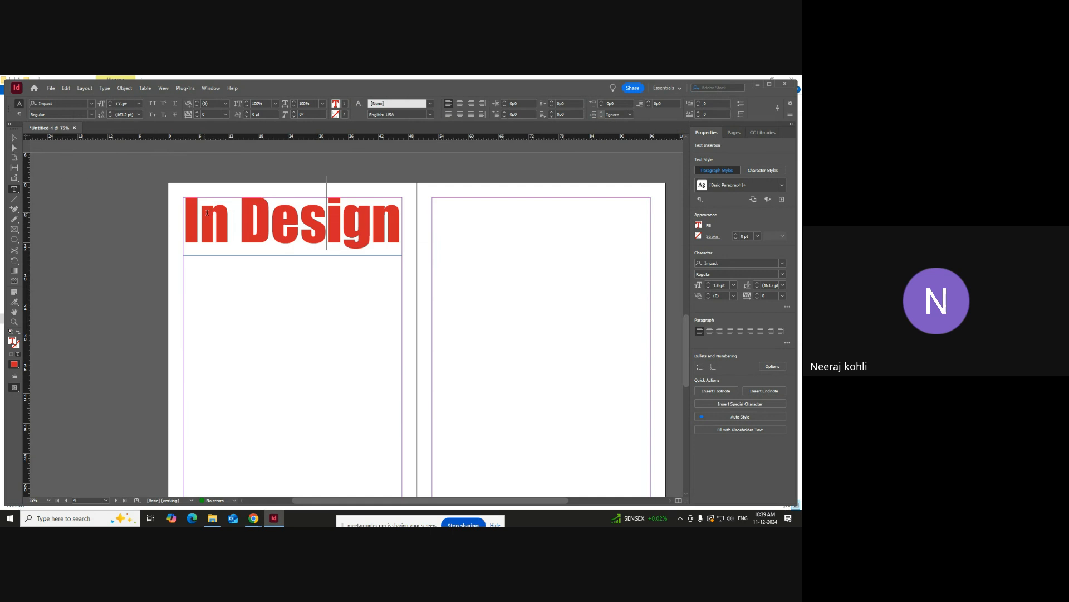
- Fill the heading's text frame with the cyan swatch C=100 M=0 Y=0 K=0
{"action": "left_click", "coordinate": [12, 139]}
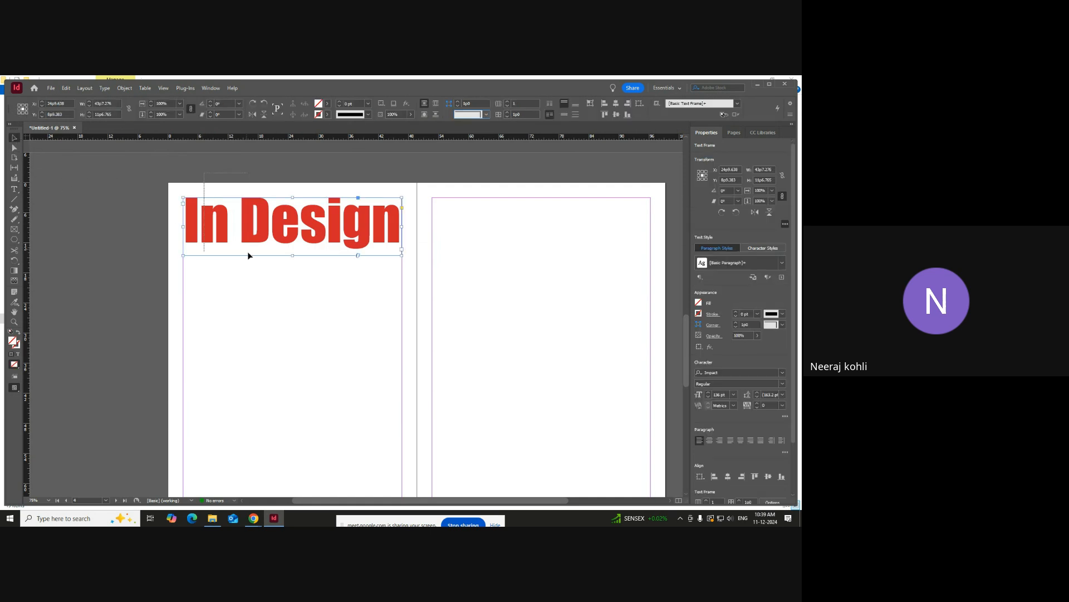
{"action": "left_click", "coordinate": [327, 103]}
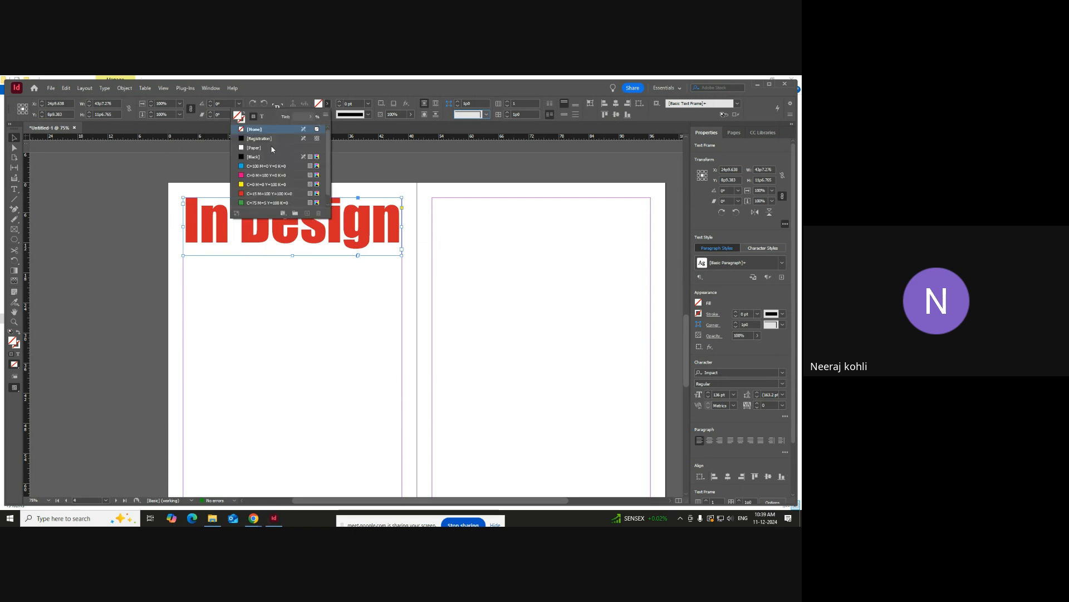
{"action": "left_click", "coordinate": [256, 166]}
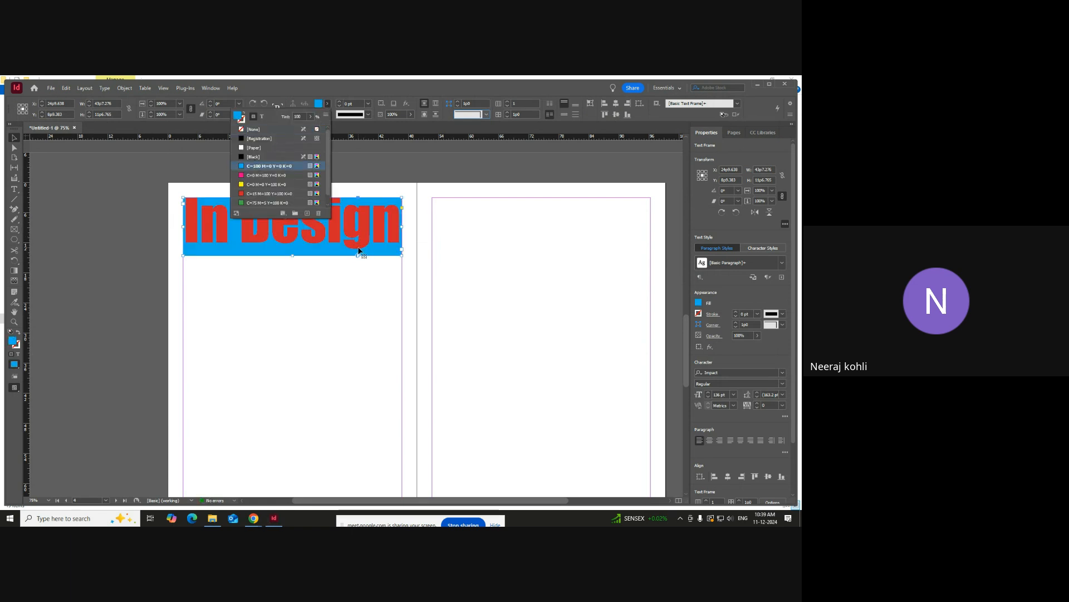
{"action": "left_click", "coordinate": [329, 279]}
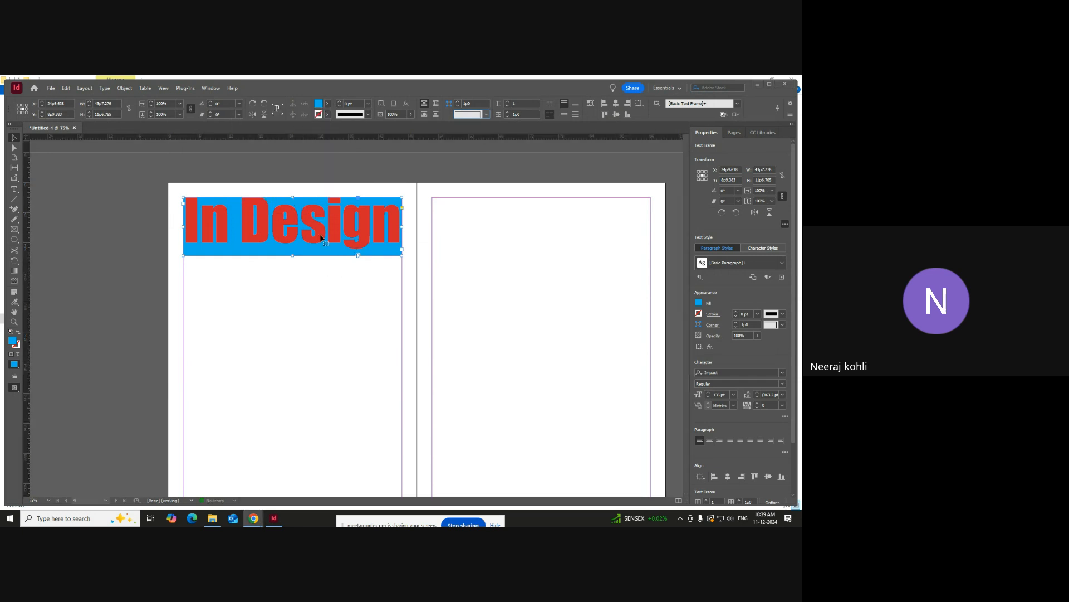
- Recolor the heading text with the magenta swatch C=0 M=100 Y=0 K=0 and shorten its frame from below to about 11p0 high
{"action": "double_click", "coordinate": [320, 234]}
{"action": "key", "text": "ctrl+a"}
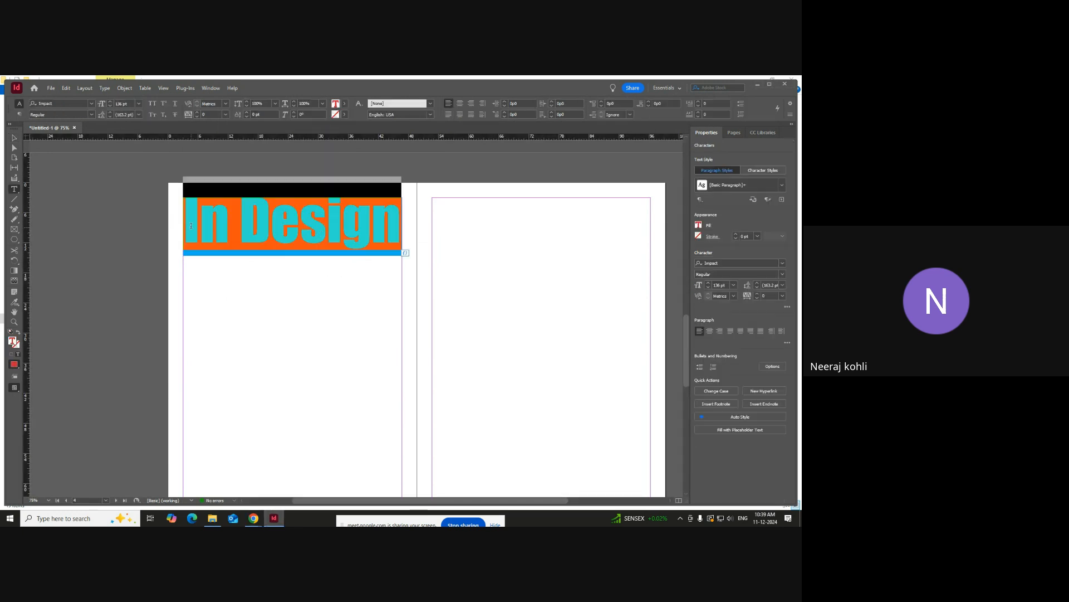
{"action": "left_click", "coordinate": [344, 105]}
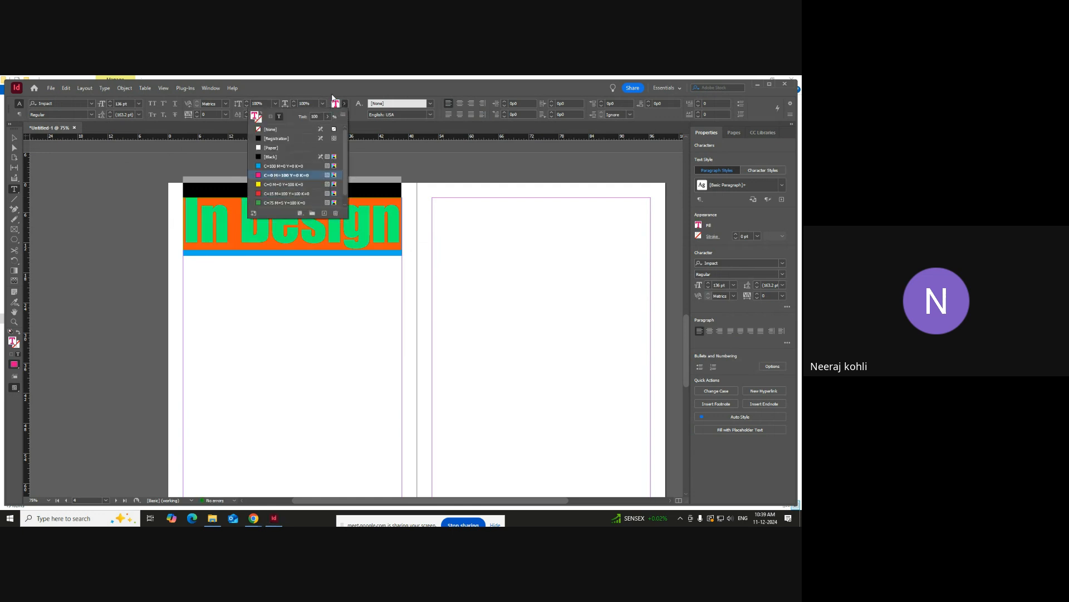
{"action": "left_click", "coordinate": [275, 175]}
{"action": "left_click", "coordinate": [14, 138]}
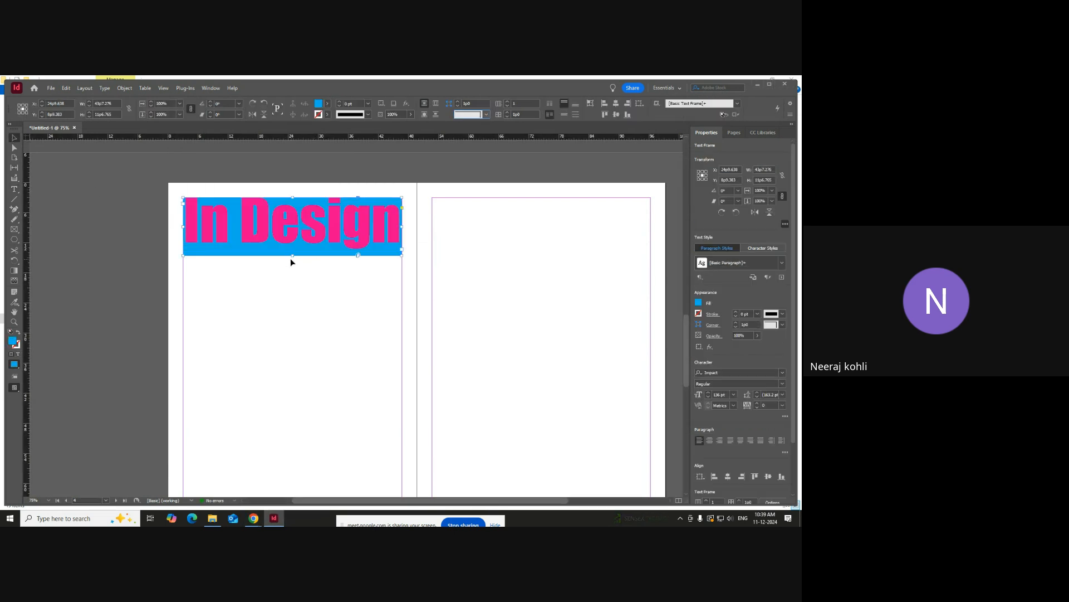
{"action": "left_click_drag", "start_coordinate": [291, 255], "coordinate": [291, 253]}
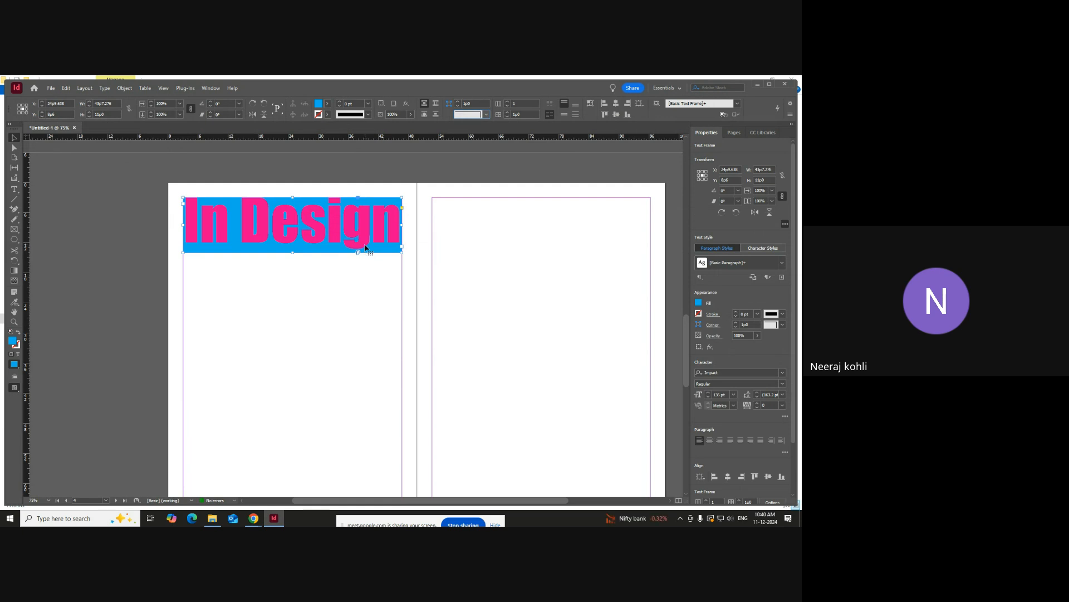
- Draw a text frame about 43p7 wide and 52p high below the heading, down to the left page's bottom margin
{"action": "scroll", "coordinate": [334, 262], "scroll_direction": "down", "scroll_amount": 1}
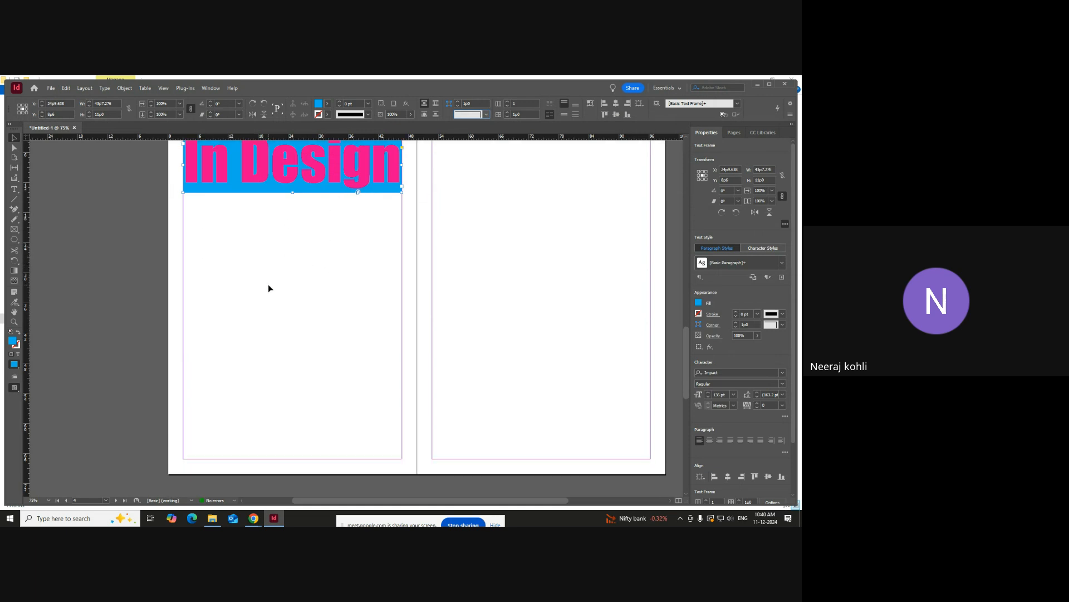
{"action": "left_click", "coordinate": [14, 189]}
{"action": "left_click_drag", "start_coordinate": [184, 198], "coordinate": [402, 459]}
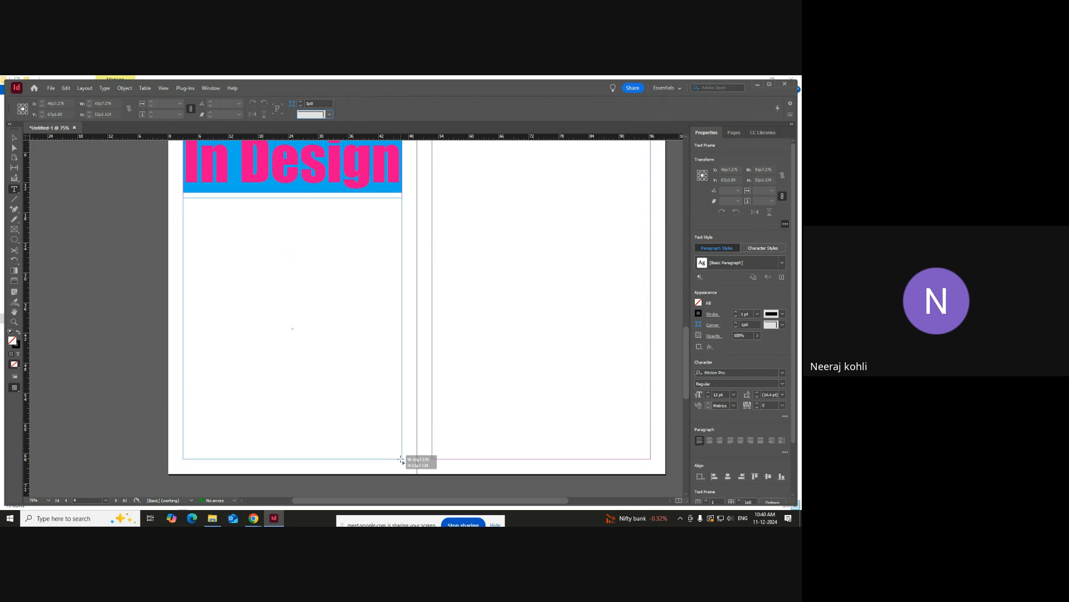
- Split the text frame being drawn below the heading into two side-by-side threaded columns and fill them with placeholder text
{"action": "key", "text": "Right"}
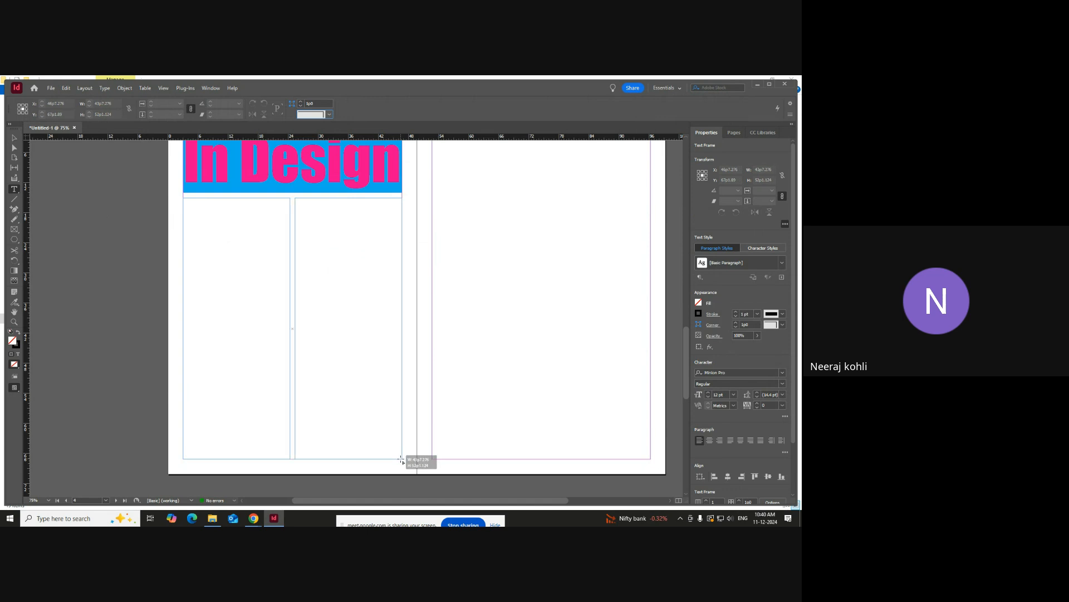
{"action": "left_click_drag", "start_coordinate": [401, 459], "coordinate": [399, 457]}
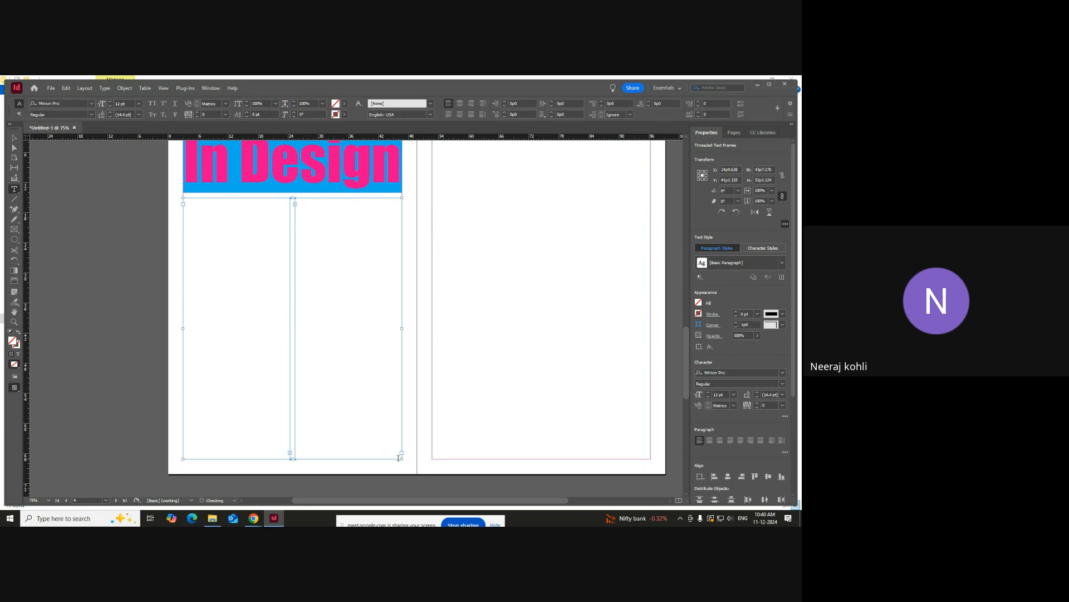
{"action": "right_click", "coordinate": [189, 207]}
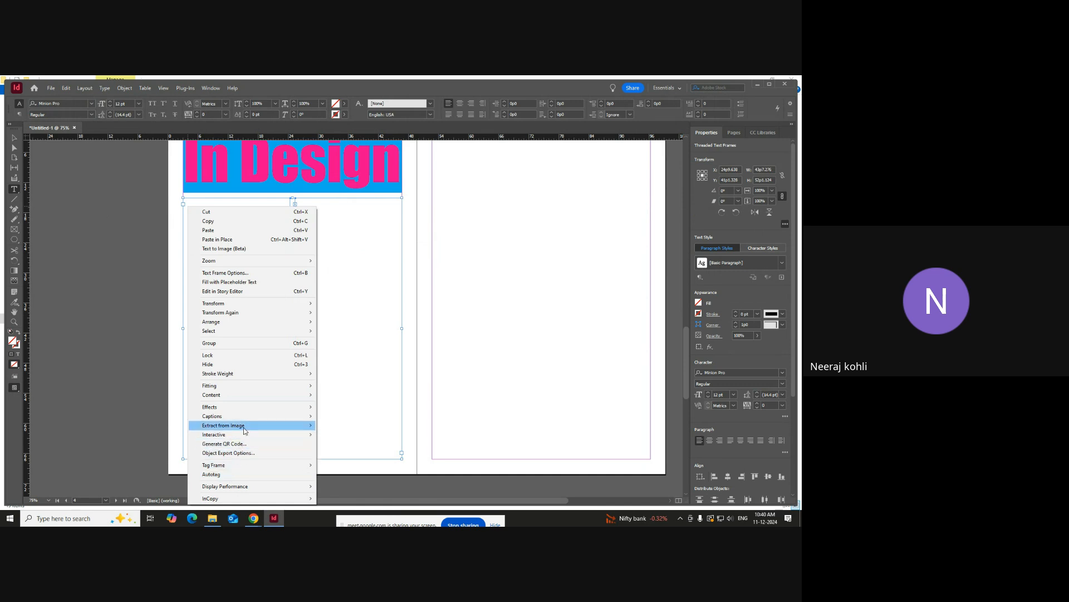
{"action": "mouse_move", "coordinate": [244, 431]}
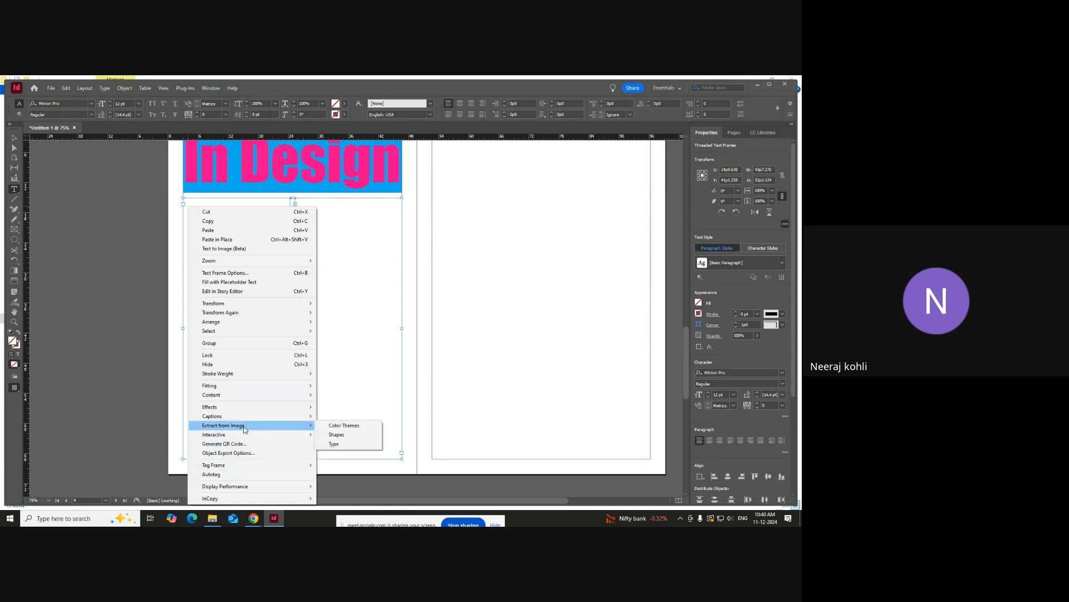
{"action": "left_click", "coordinate": [259, 285]}
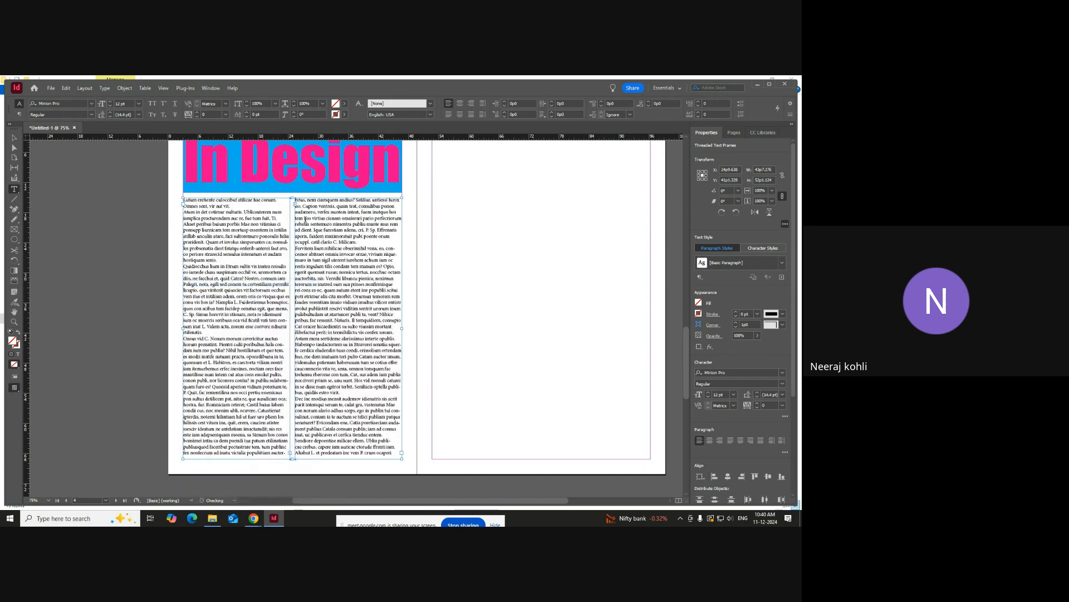
{"action": "scroll", "coordinate": [392, 344], "scroll_direction": "up", "scroll_amount": 2}
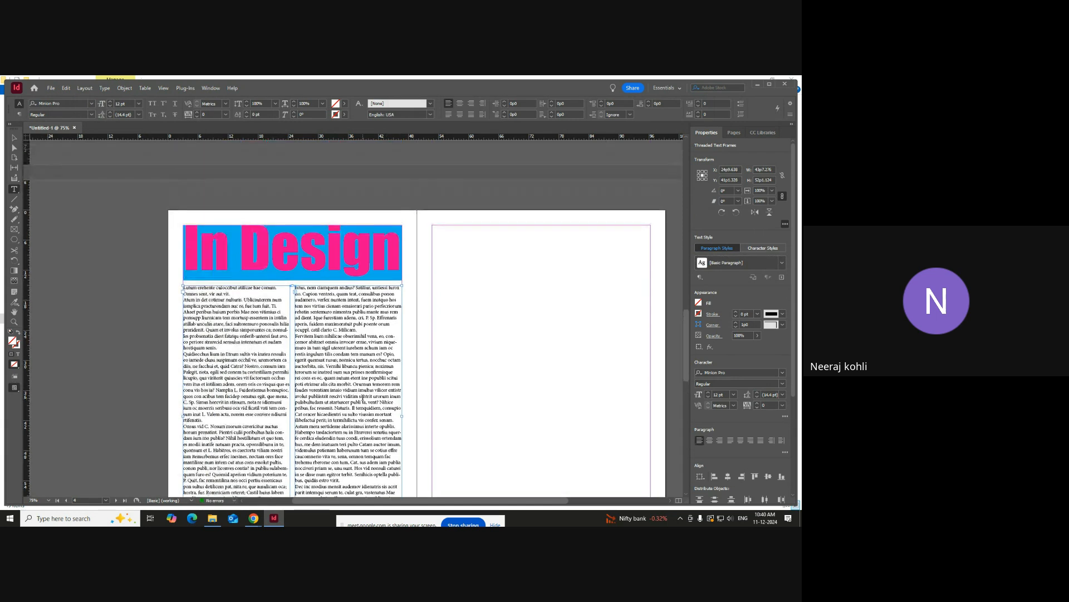
{"action": "scroll", "coordinate": [344, 370], "scroll_direction": "down", "scroll_amount": 2}
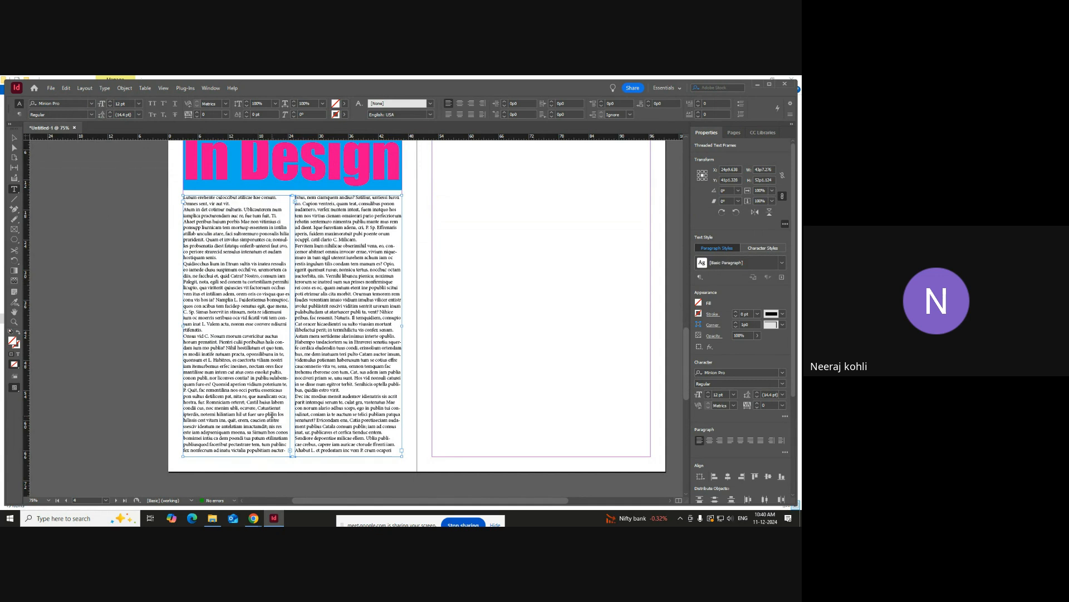
- Try centered, left and fully justified alignment on the two-column text, finishing with justified text whose last line aligns left
{"action": "left_click", "coordinate": [459, 104]}
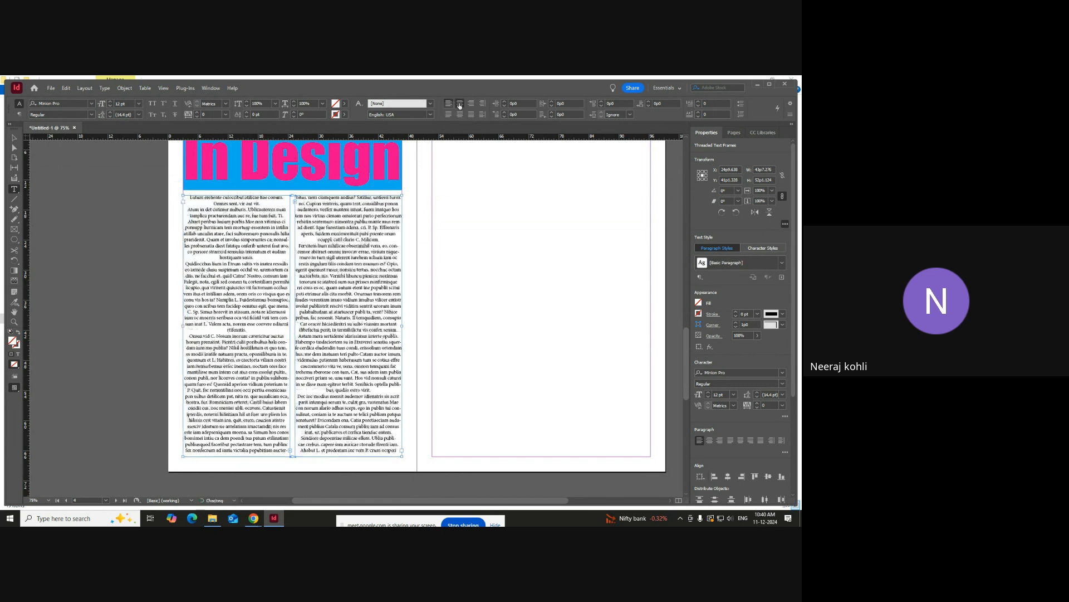
{"action": "left_click", "coordinate": [448, 103]}
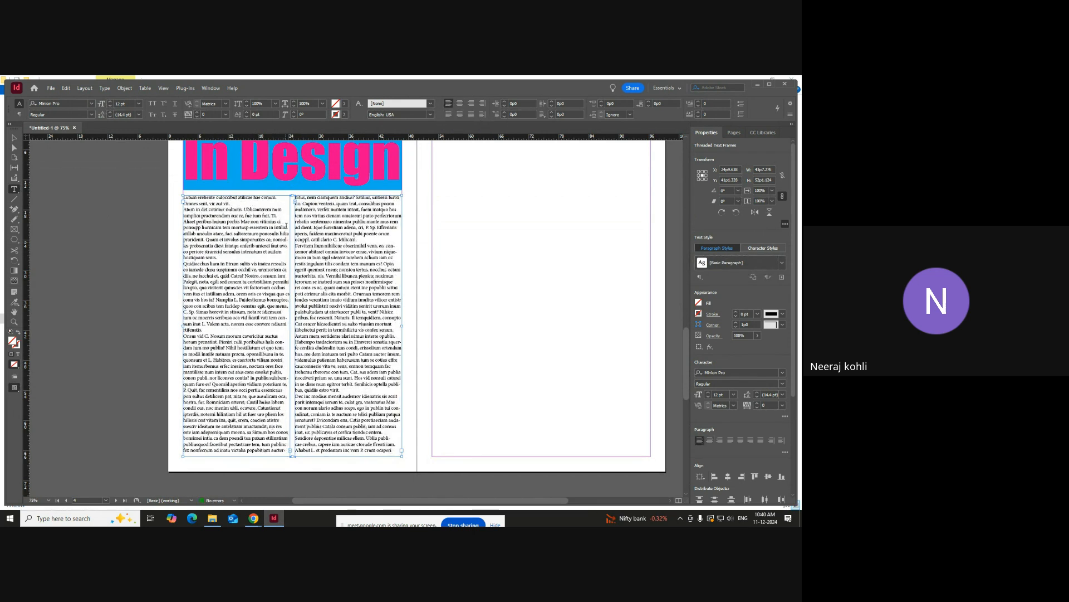
{"action": "left_click", "coordinate": [448, 114]}
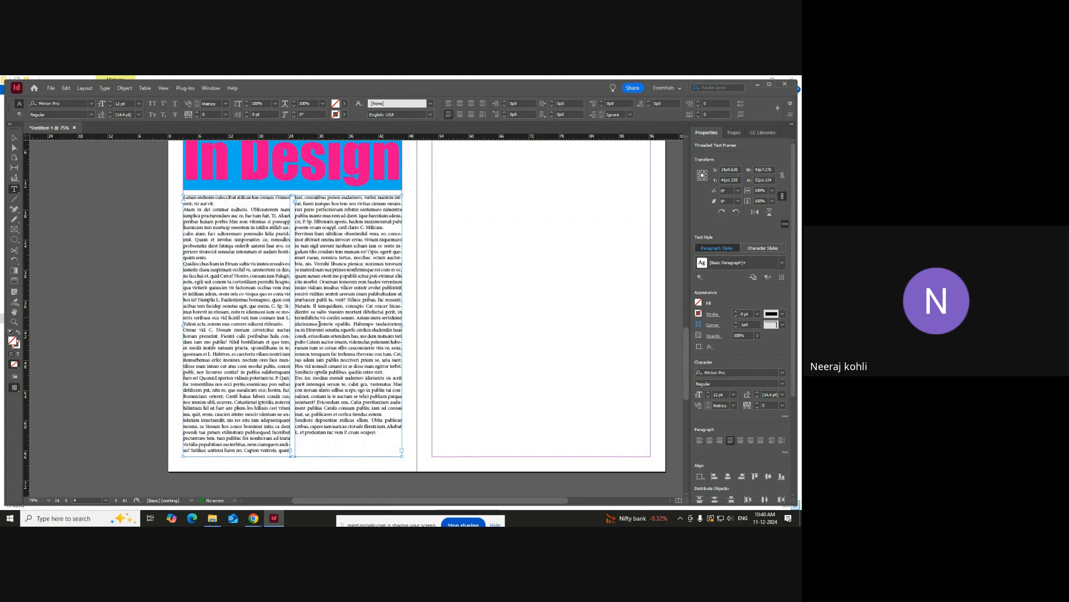
{"action": "scroll", "coordinate": [306, 301], "scroll_direction": "up", "scroll_amount": 1}
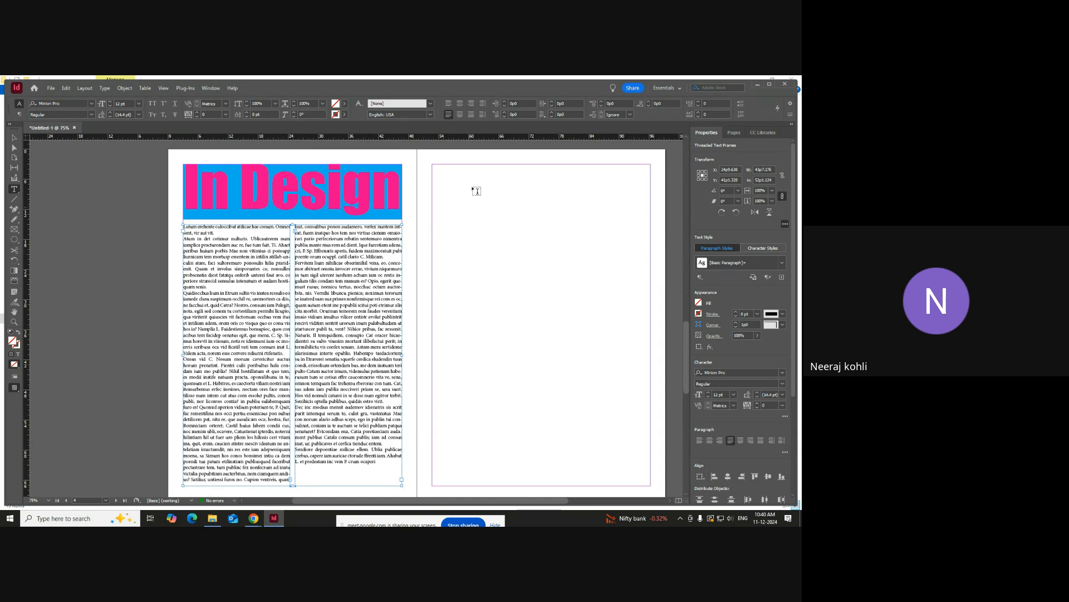
{"action": "left_click", "coordinate": [471, 114]}
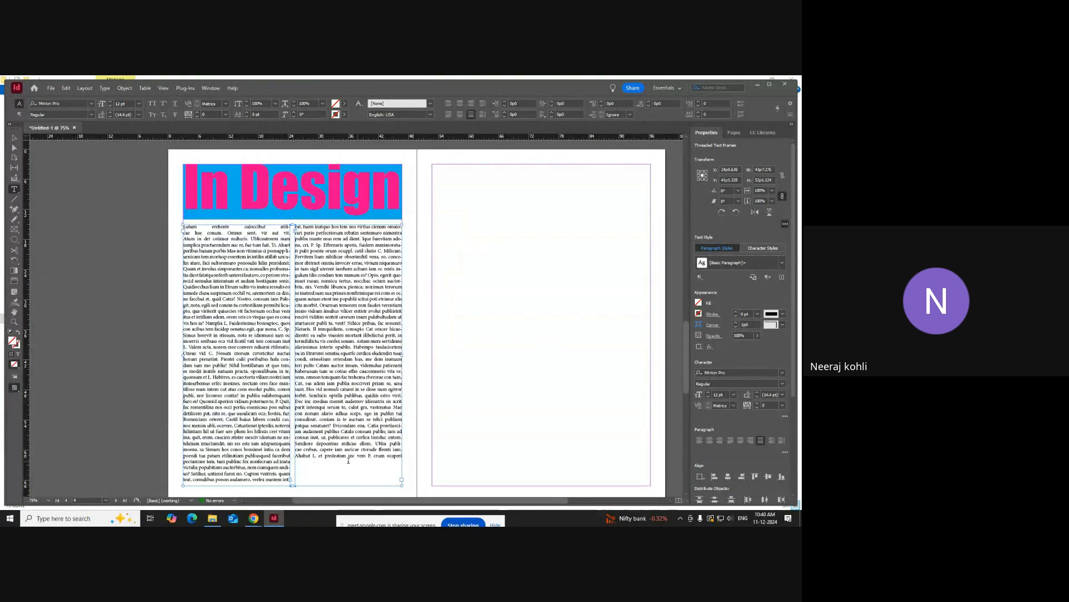
{"action": "left_click", "coordinate": [448, 115]}
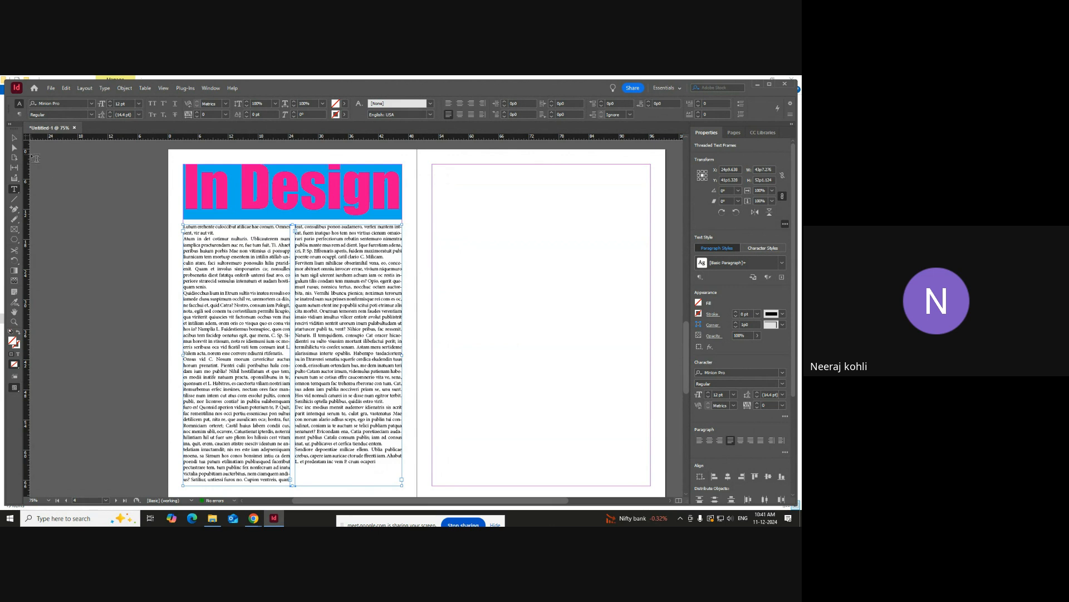
{"action": "left_click", "coordinate": [14, 137]}
{"action": "left_click", "coordinate": [427, 406]}
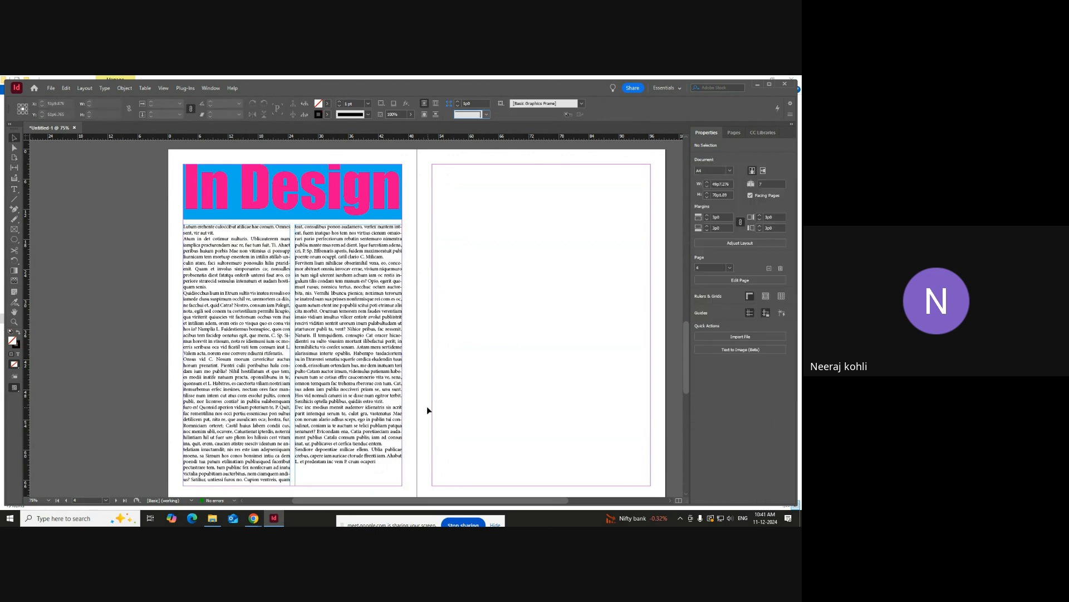
- Draw a text frame about 20p5 wide and 12p7 high in the middle of the right page and fill it with placeholder text
{"action": "scroll", "coordinate": [315, 392], "scroll_direction": "down", "scroll_amount": 1}
{"action": "scroll", "coordinate": [480, 367], "scroll_direction": "up", "scroll_amount": 1}
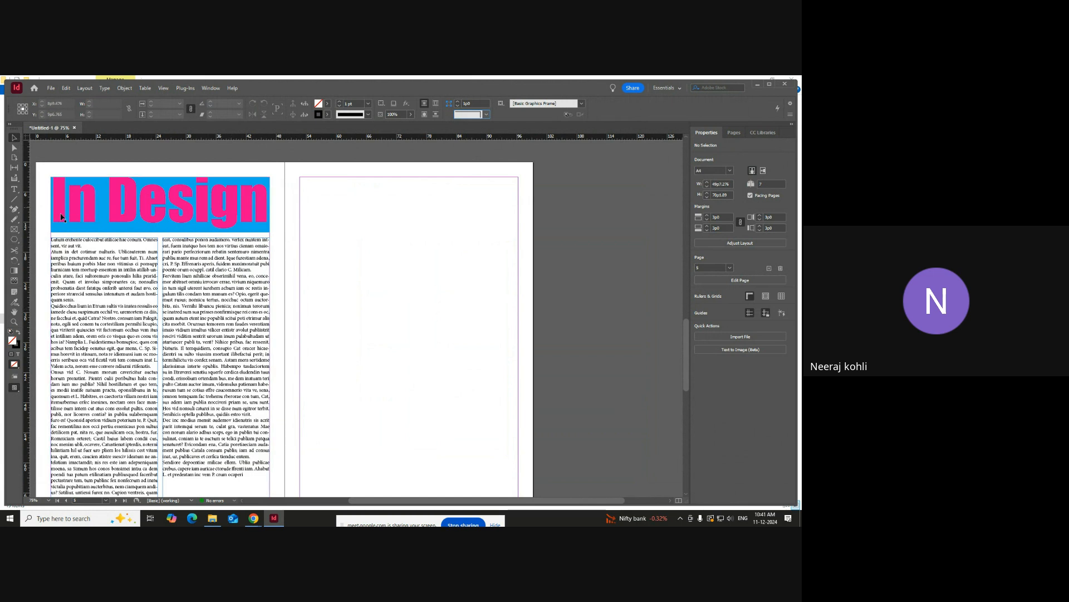
{"action": "scroll", "coordinate": [420, 252], "scroll_direction": "down", "scroll_amount": 2}
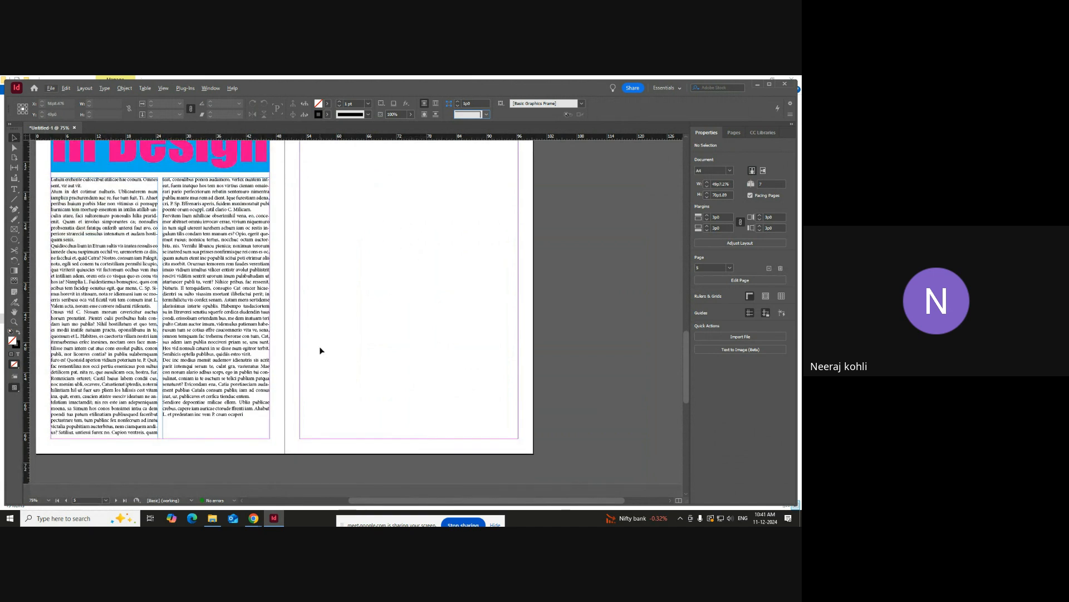
{"action": "scroll", "coordinate": [329, 368], "scroll_direction": "up", "scroll_amount": 1}
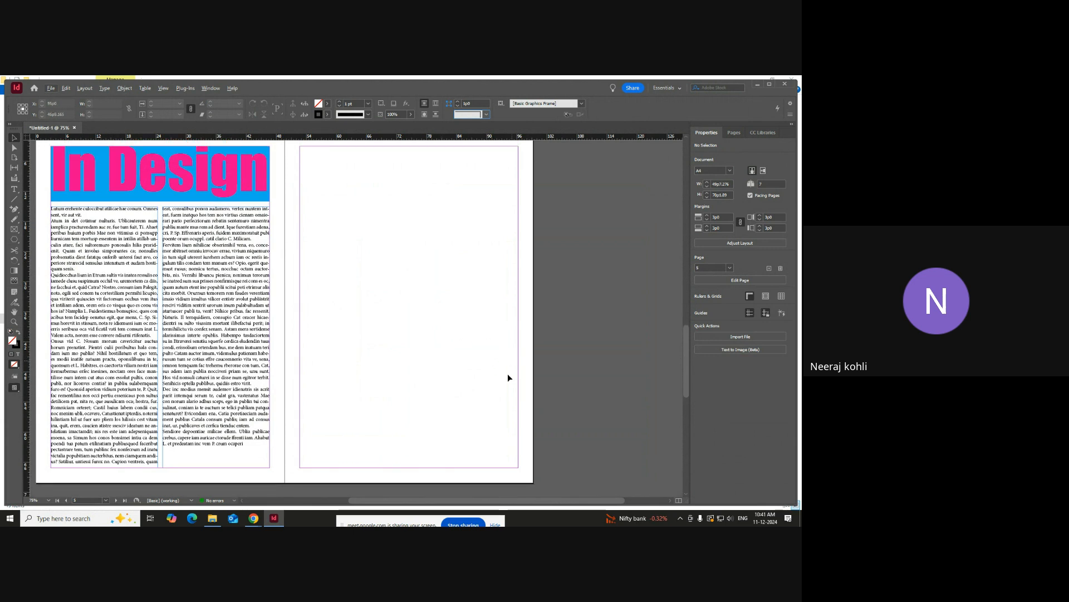
{"action": "left_click", "coordinate": [15, 190]}
{"action": "left_click_drag", "start_coordinate": [358, 243], "coordinate": [460, 306]}
{"action": "right_click", "coordinate": [396, 275]}
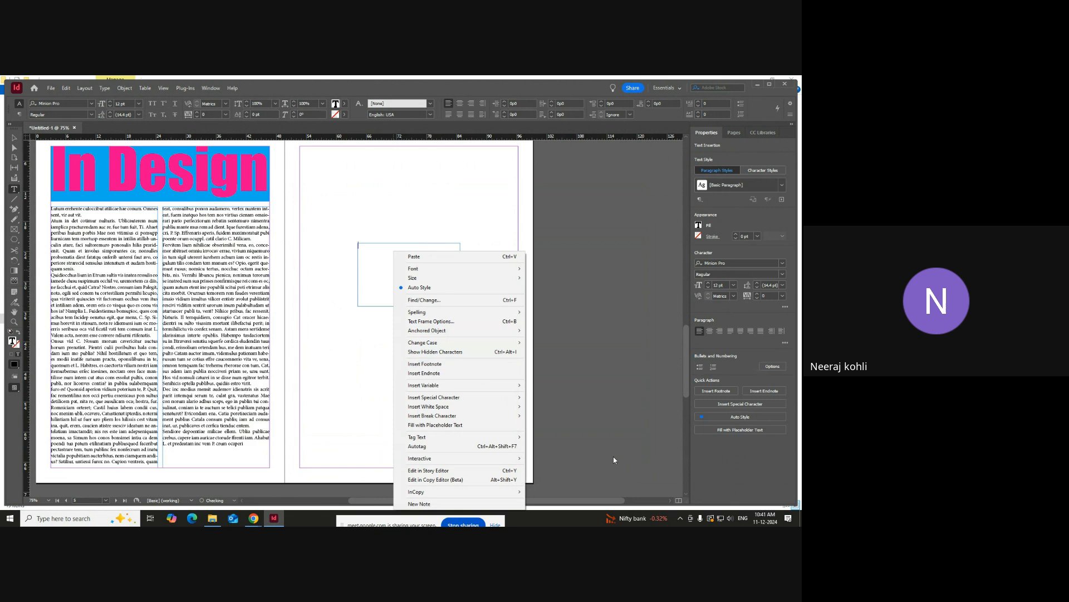
{"action": "left_click", "coordinate": [440, 425]}
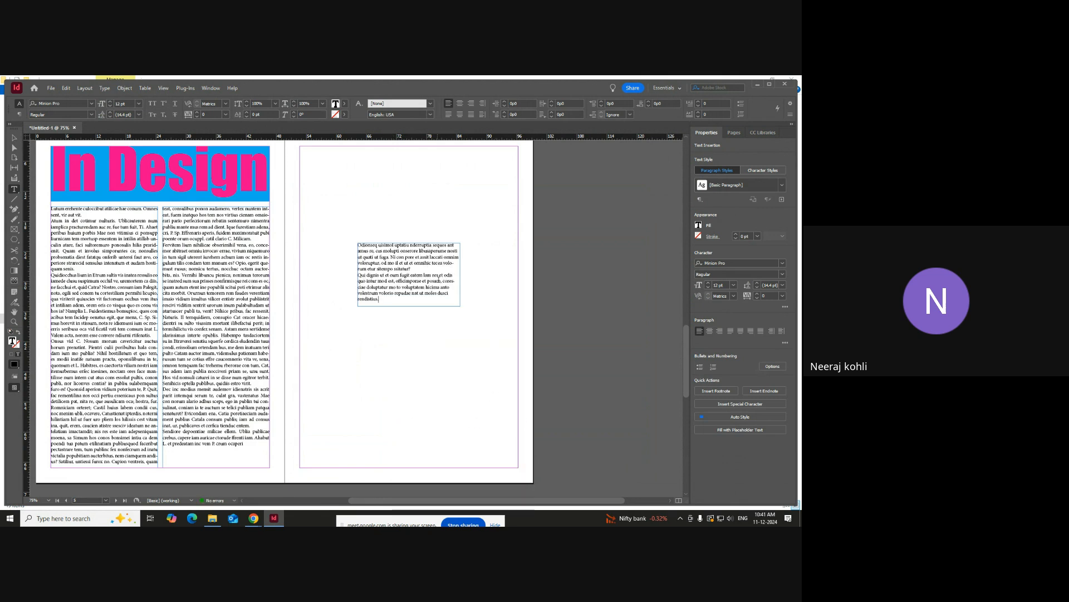
- Duplicate the small text frame twice, placing one copy lower at the right page's left margin and the other near its bottom-right corner
{"action": "left_click", "coordinate": [14, 138]}
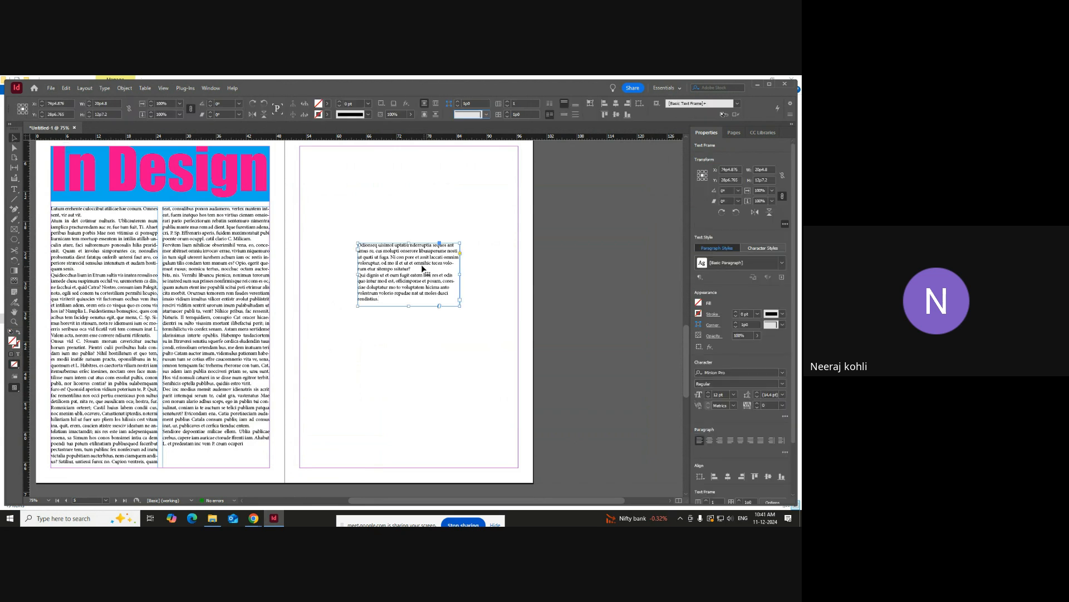
{"action": "left_click_drag", "start_coordinate": [413, 259], "coordinate": [463, 410]}
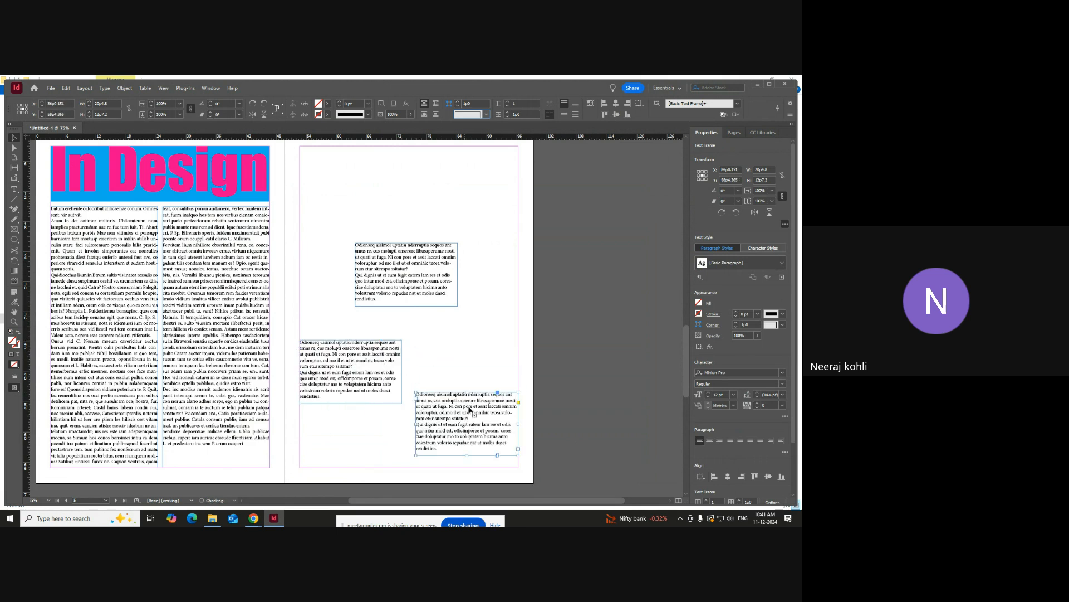
- Center-align all the text in the upper frame on the right page, leaving the frame at the left margin left-aligned
{"action": "double_click", "coordinate": [399, 258]}
{"action": "key", "text": "ctrl+a"}
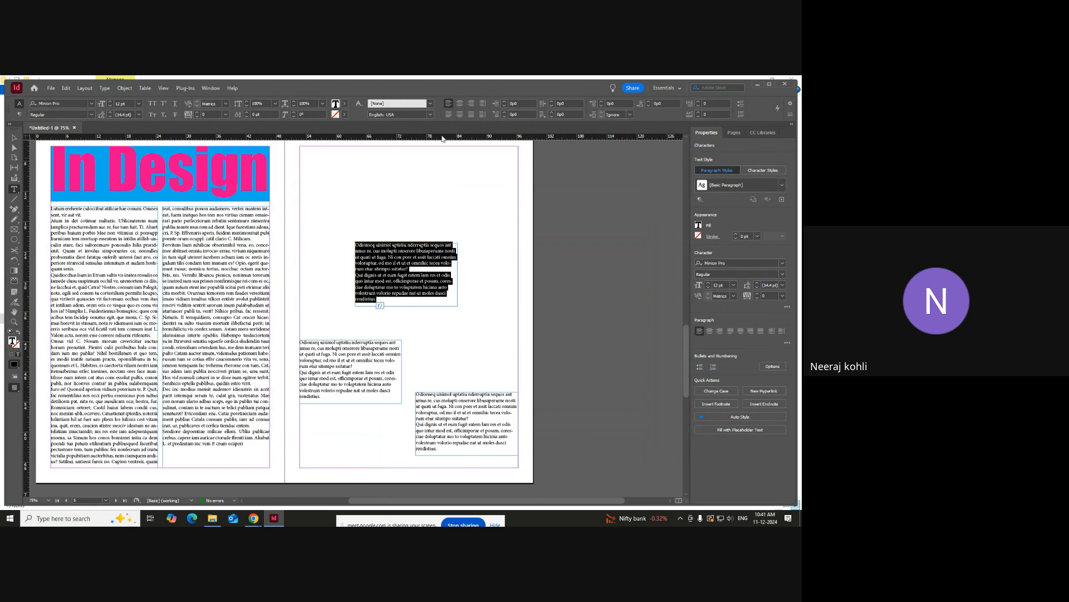
{"action": "left_click", "coordinate": [459, 104]}
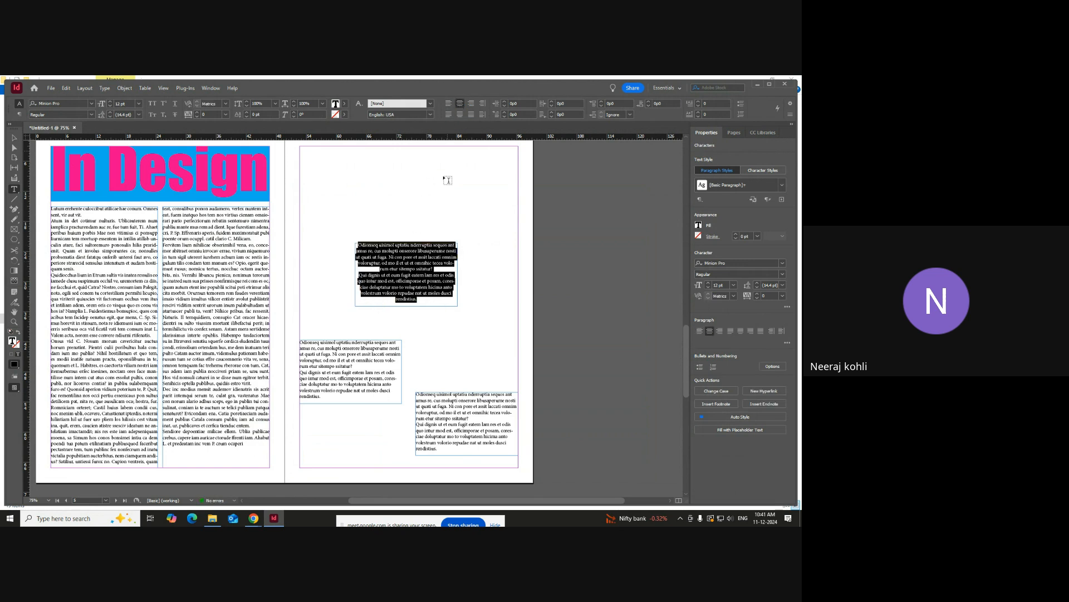
{"action": "left_click", "coordinate": [354, 357]}
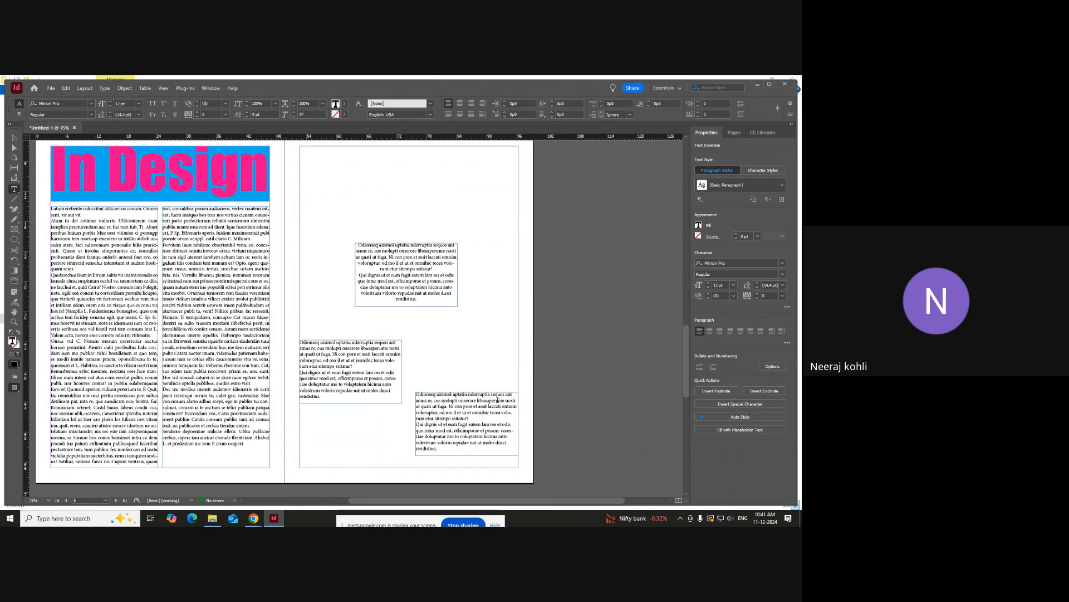
- Right-align both paragraphs of the text frame near the right page's bottom-right corner
{"action": "triple_click", "coordinate": [480, 407]}
{"action": "left_click", "coordinate": [482, 409]}
{"action": "left_click", "coordinate": [482, 411]}
{"action": "left_click", "coordinate": [471, 103]}
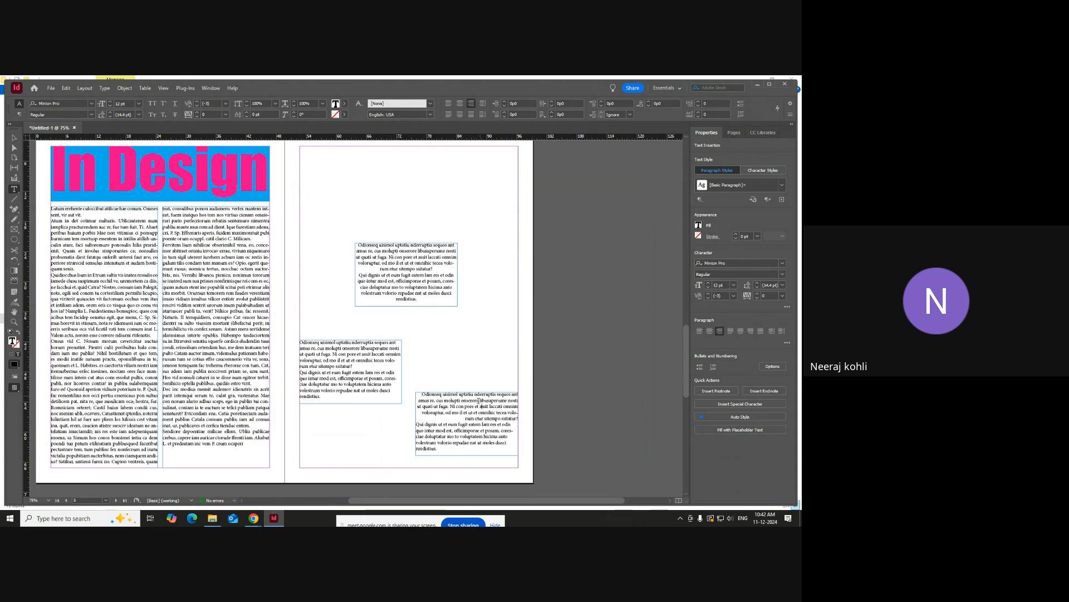
{"action": "left_click", "coordinate": [469, 437]}
{"action": "left_click", "coordinate": [471, 105]}
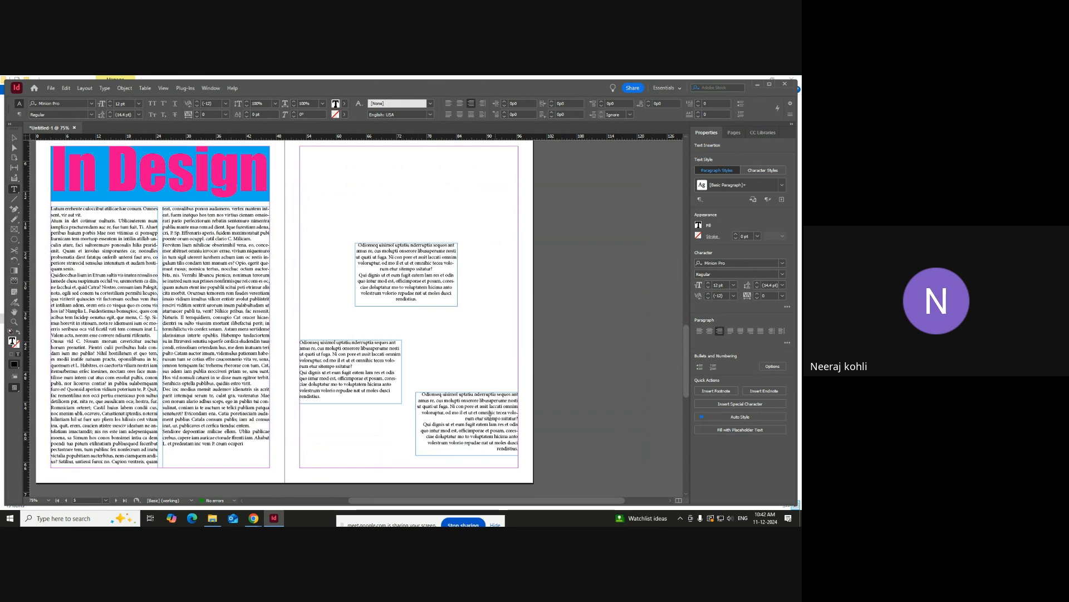
{"action": "scroll", "coordinate": [486, 348], "scroll_direction": "down", "scroll_amount": 1}
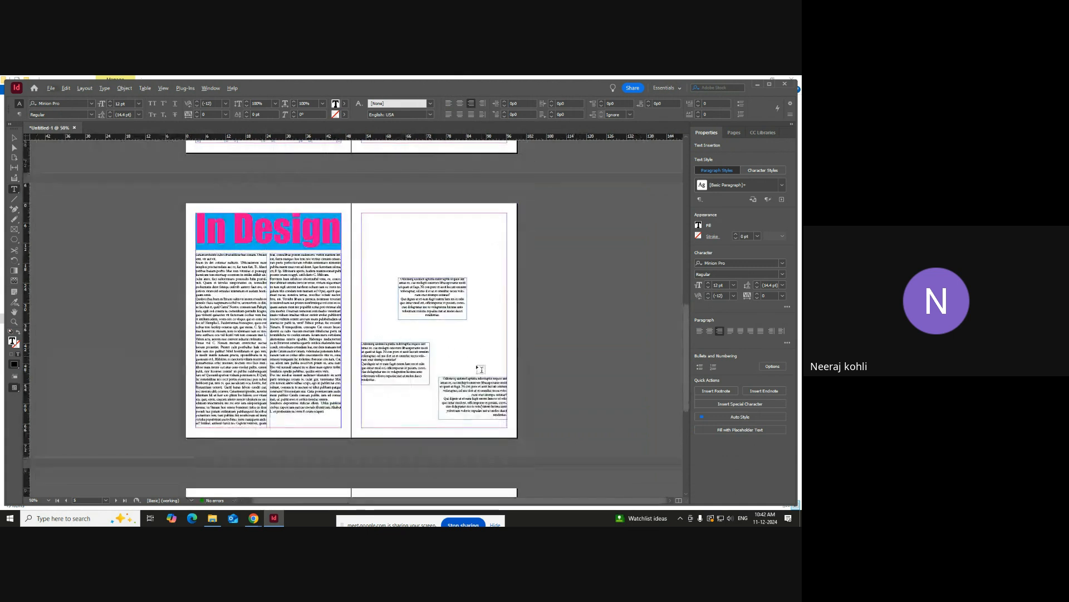
{"action": "scroll", "coordinate": [478, 370], "scroll_direction": "down", "scroll_amount": 1}
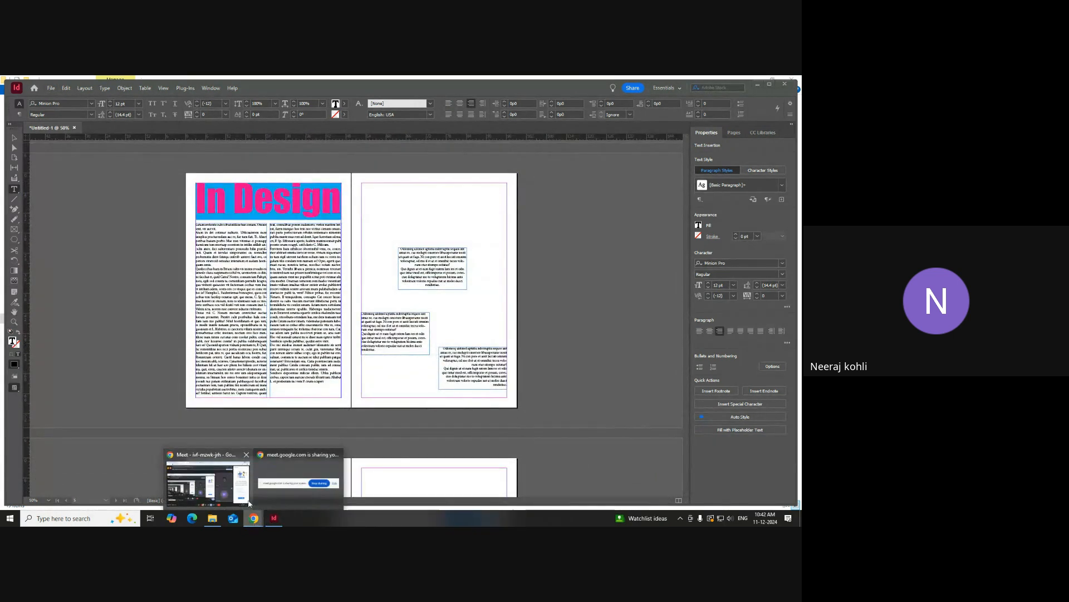
- Switch to Chrome and search Google for "magazine cover page" in a new browser tab
{"action": "left_click", "coordinate": [236, 489]}
{"action": "left_click", "coordinate": [519, 84]}
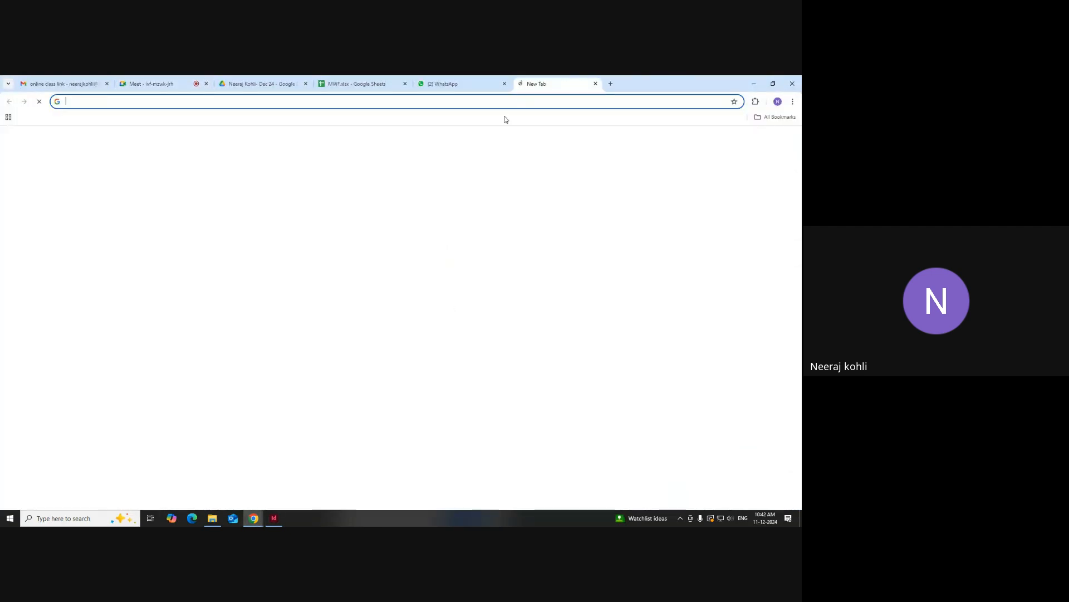
{"action": "left_click", "coordinate": [374, 249]}
{"action": "type", "text": "ma"}
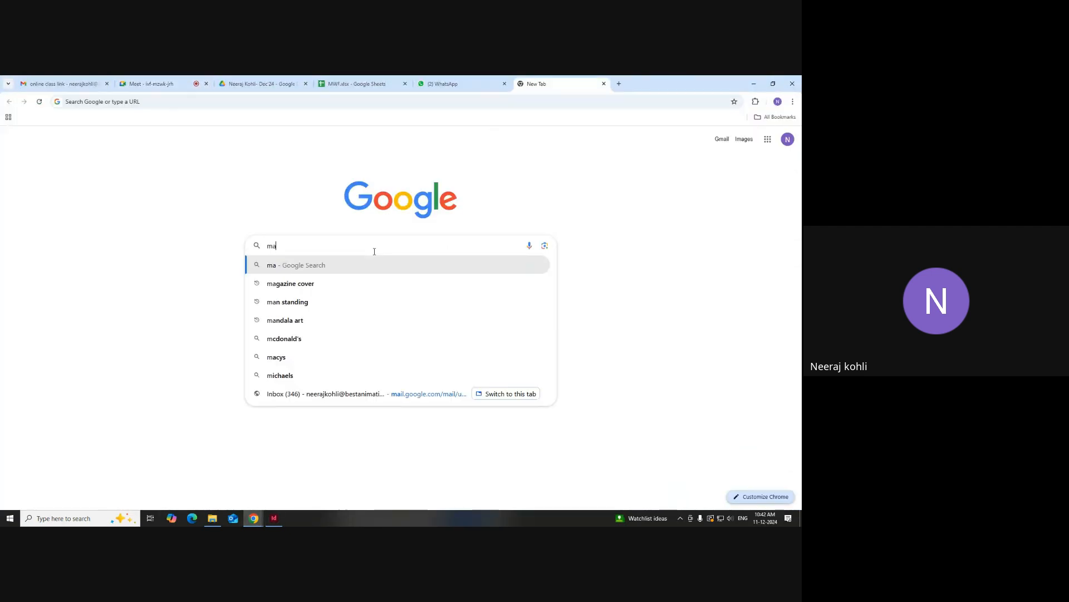
{"action": "type", "text": "gazi"}
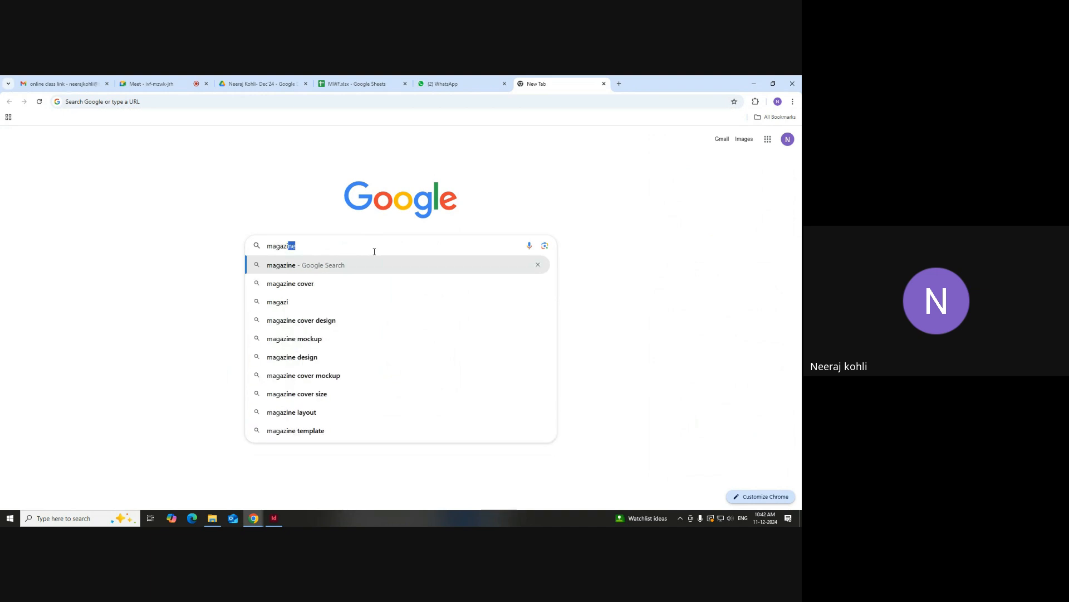
{"action": "type", "text": "ne cover page"}
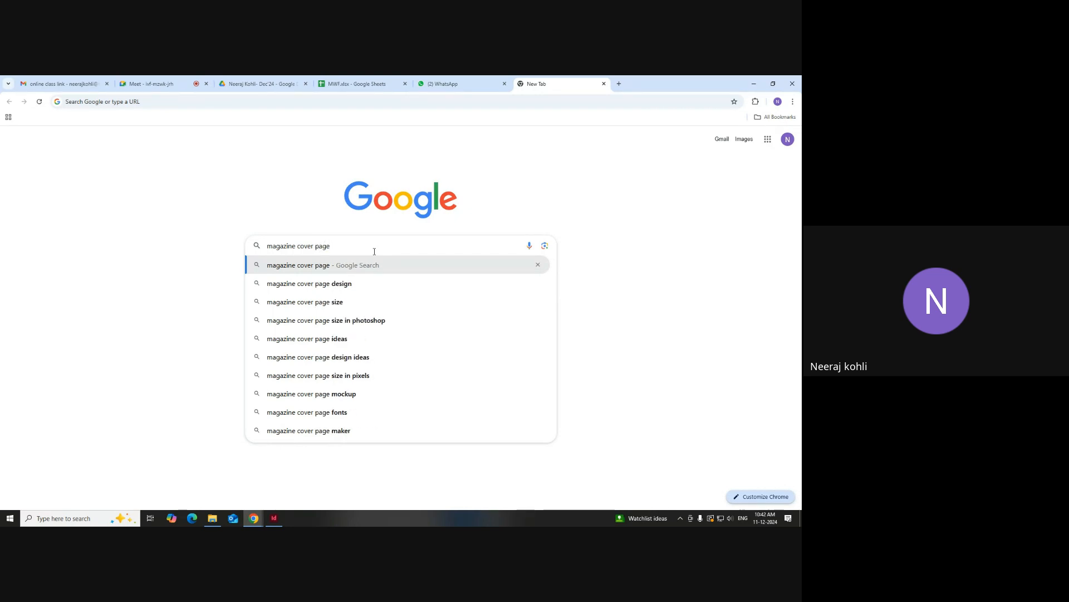
{"action": "key", "text": "Return"}
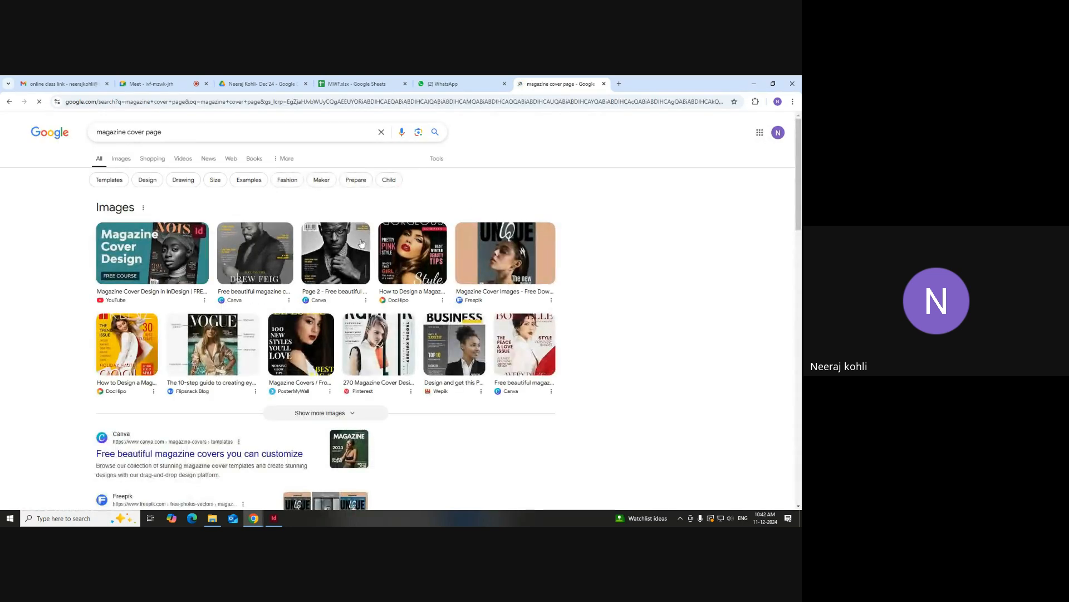
- Show the image results for the search and preview the red "Statement" fashion magazine cover
{"action": "left_click", "coordinate": [121, 159]}
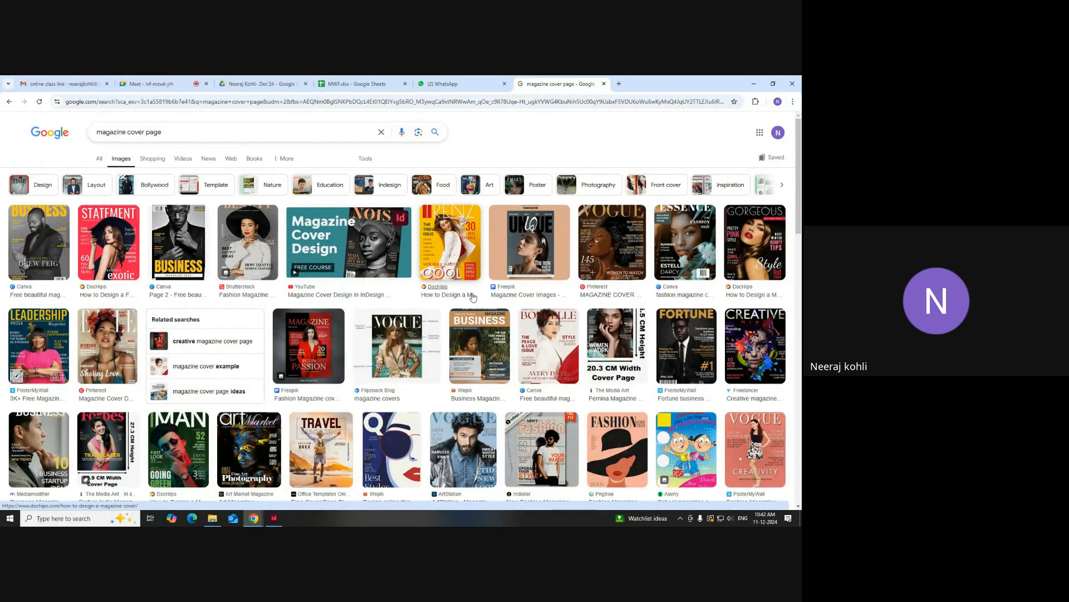
{"action": "left_click", "coordinate": [123, 266]}
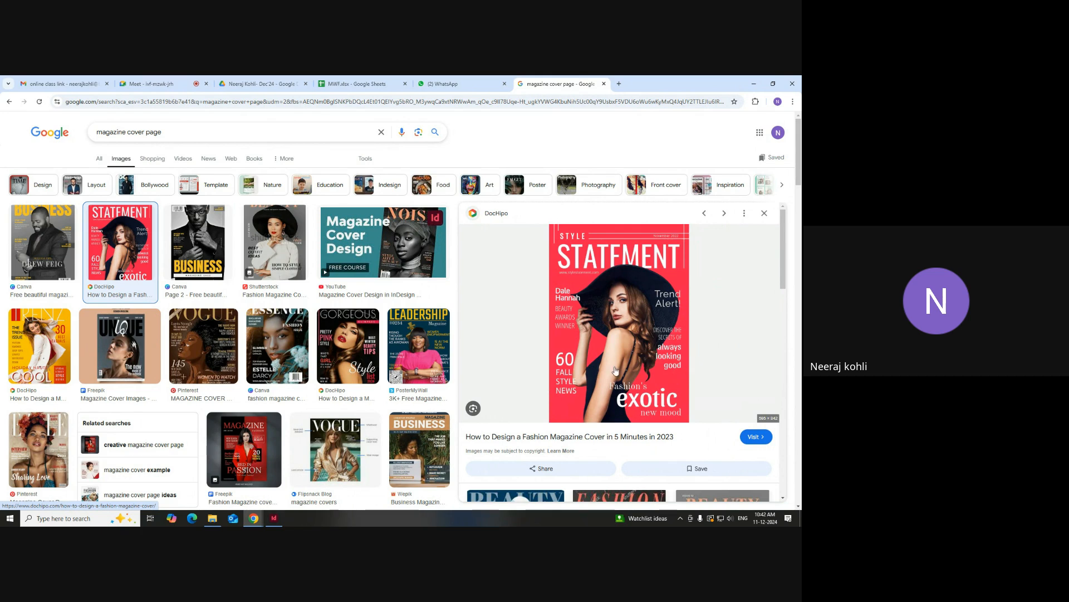
- Preview the "Leadership" and "Gorgeous" magazine covers in the image results, and close the search tab
{"action": "scroll", "coordinate": [616, 370], "scroll_direction": "down", "scroll_amount": 1}
{"action": "left_click", "coordinate": [435, 356]}
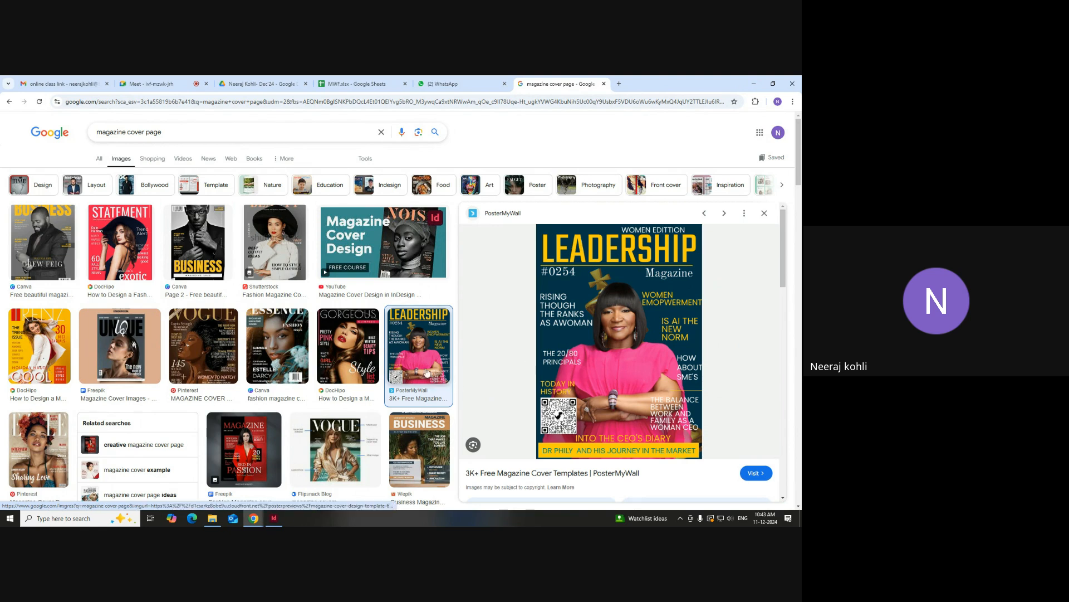
{"action": "key", "text": "Left"}
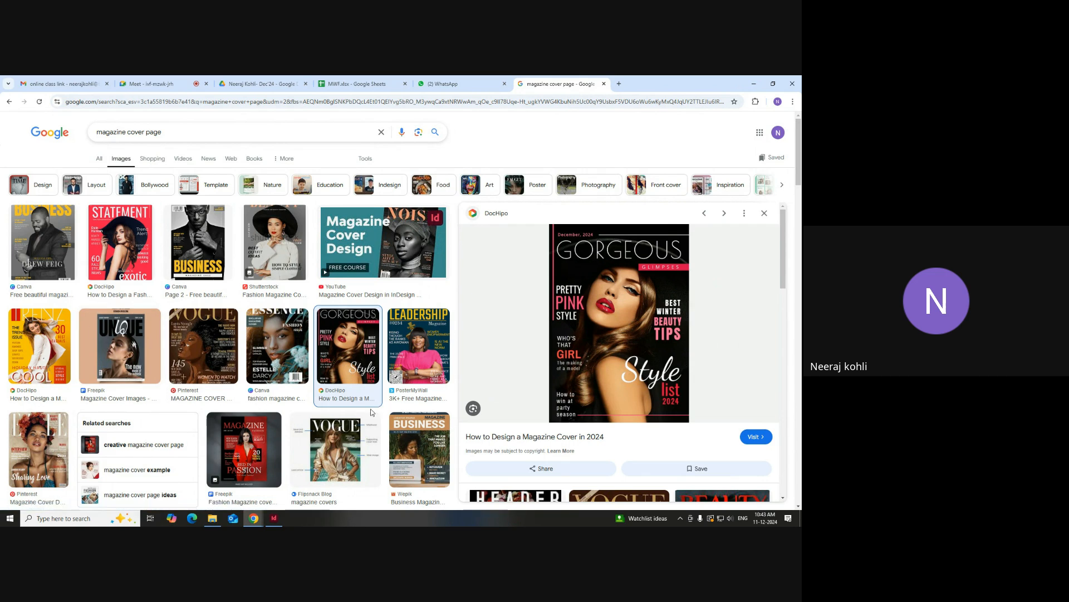
{"action": "left_click", "coordinate": [604, 84]}
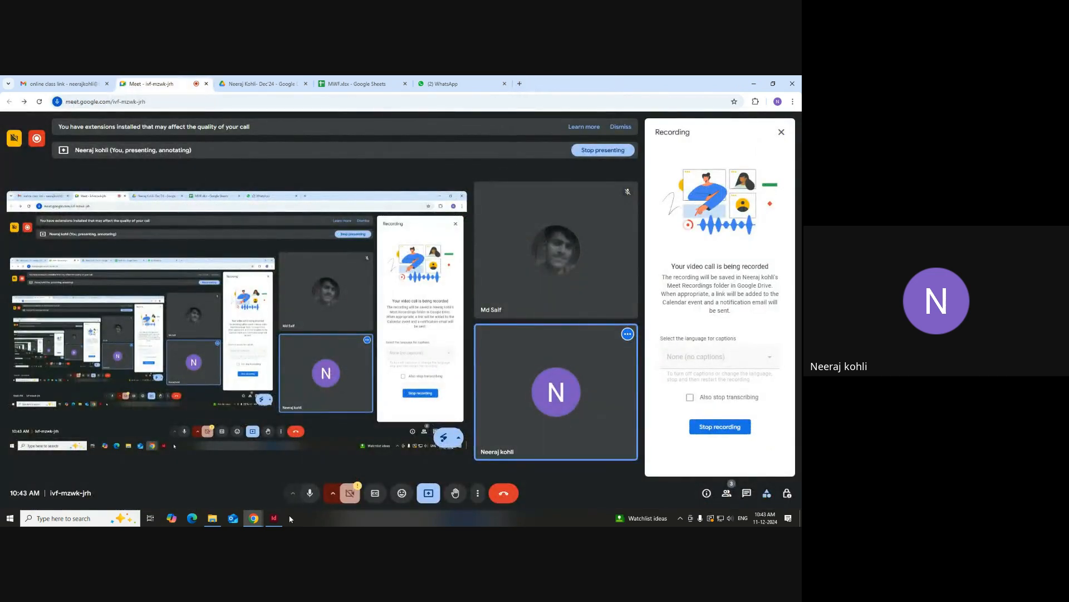
- Switch back to InDesign and add four blank pages to the end of the document as two facing spreads
{"action": "left_click", "coordinate": [274, 517]}
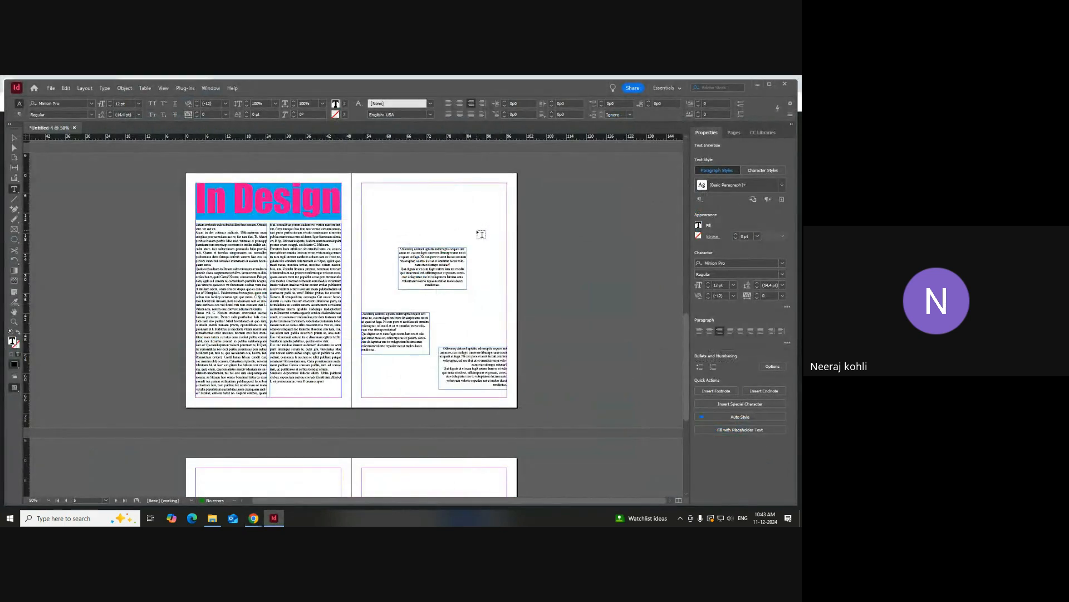
{"action": "scroll", "coordinate": [403, 278], "scroll_direction": "down", "scroll_amount": 4}
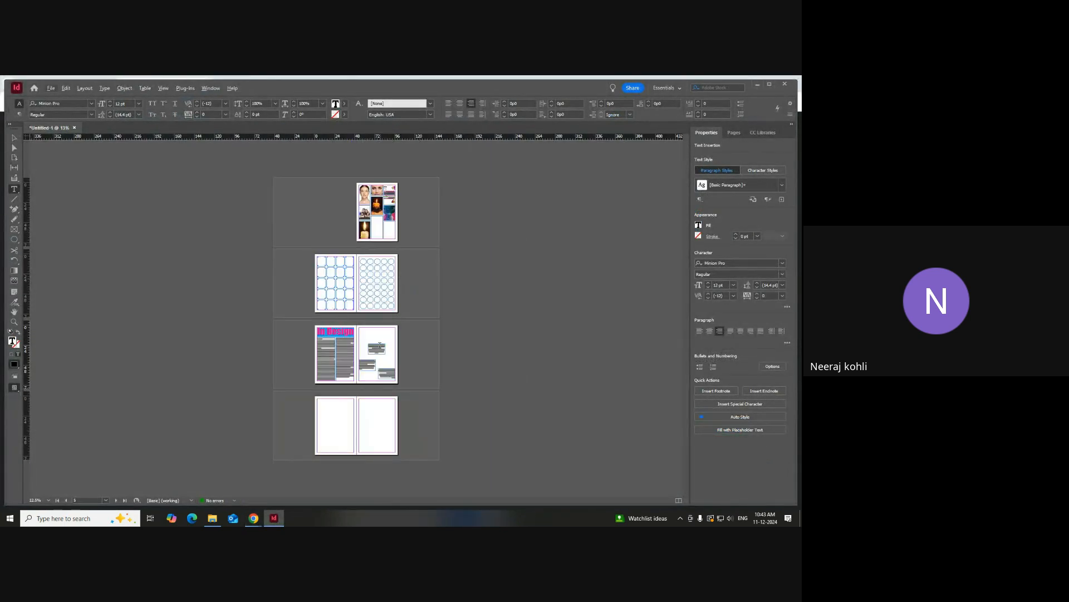
{"action": "scroll", "coordinate": [363, 405], "scroll_direction": "up", "scroll_amount": 2}
{"action": "scroll", "coordinate": [360, 344], "scroll_direction": "down", "scroll_amount": 1}
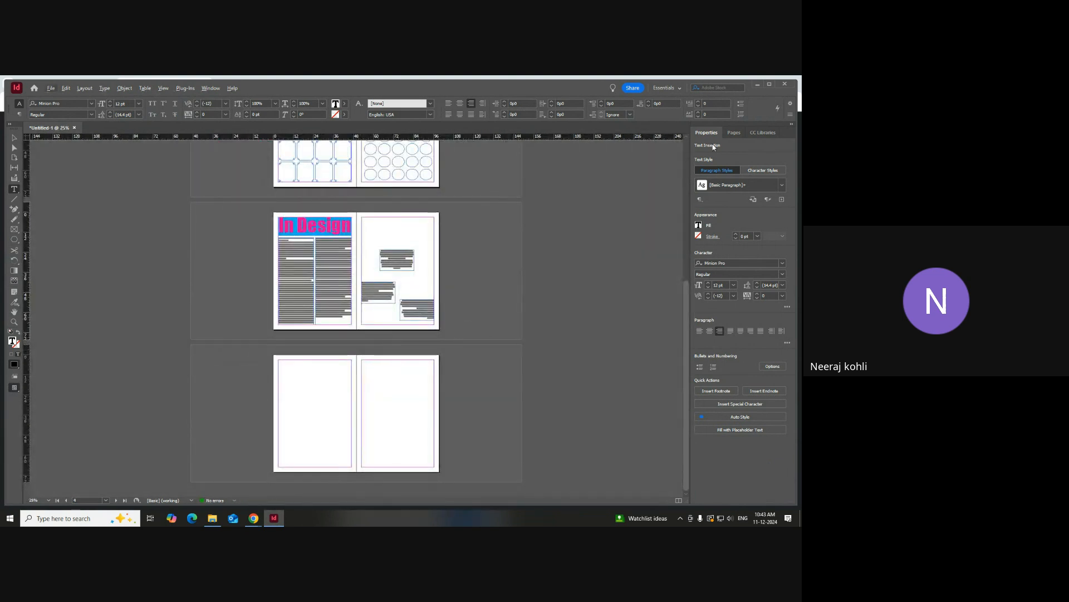
{"action": "left_click", "coordinate": [733, 133]}
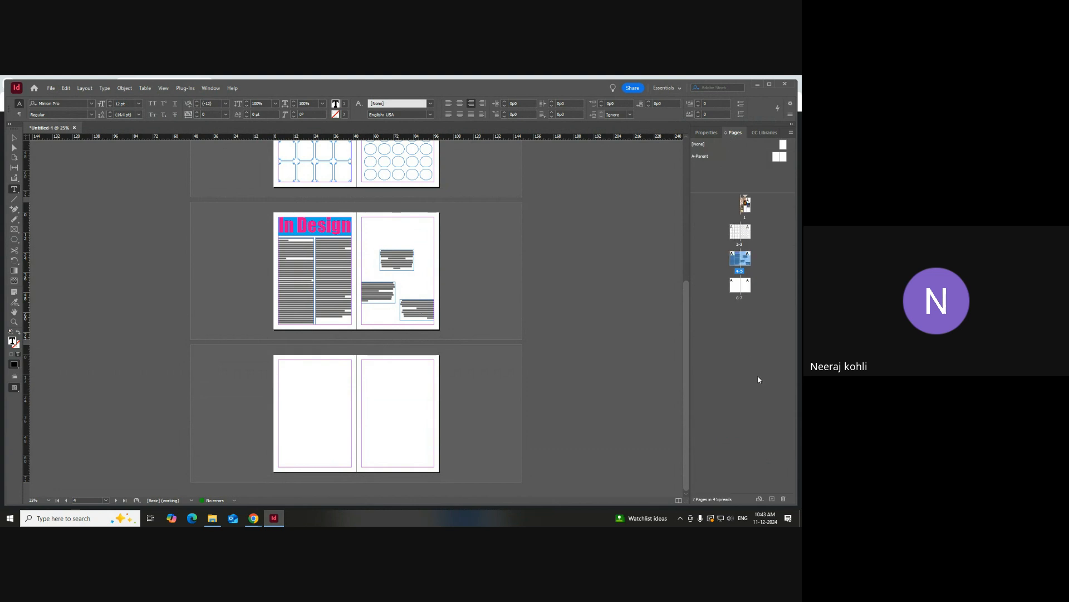
{"action": "left_click", "coordinate": [773, 499]}
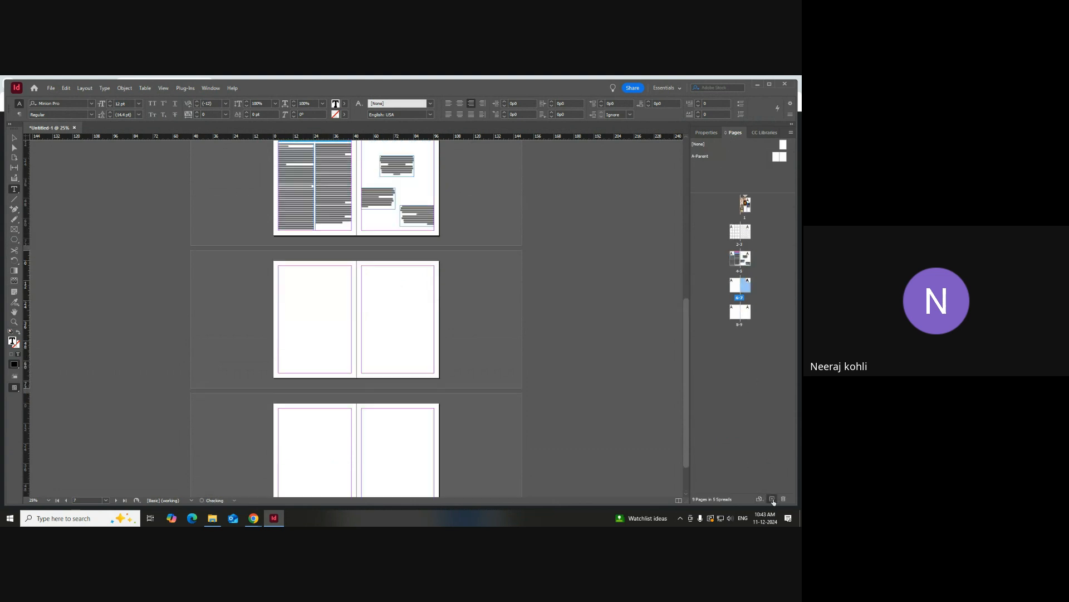
{"action": "left_click", "coordinate": [773, 499]}
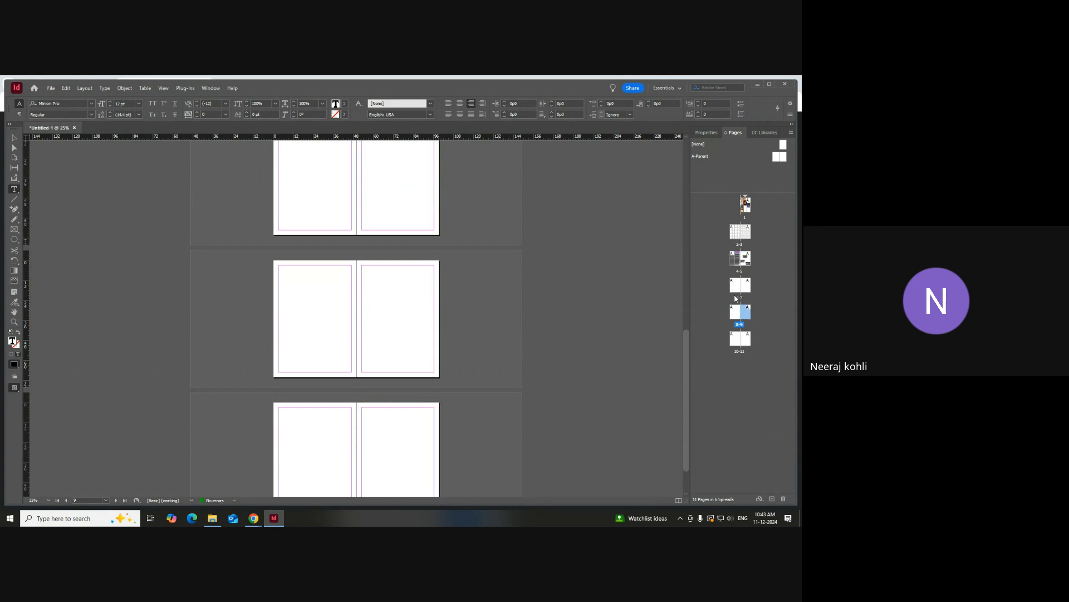
- Load the nine image files in the second row of the D: drive's images folder onto blank spread 6-7 for placing
{"action": "scroll", "coordinate": [394, 411], "scroll_direction": "up", "scroll_amount": 5}
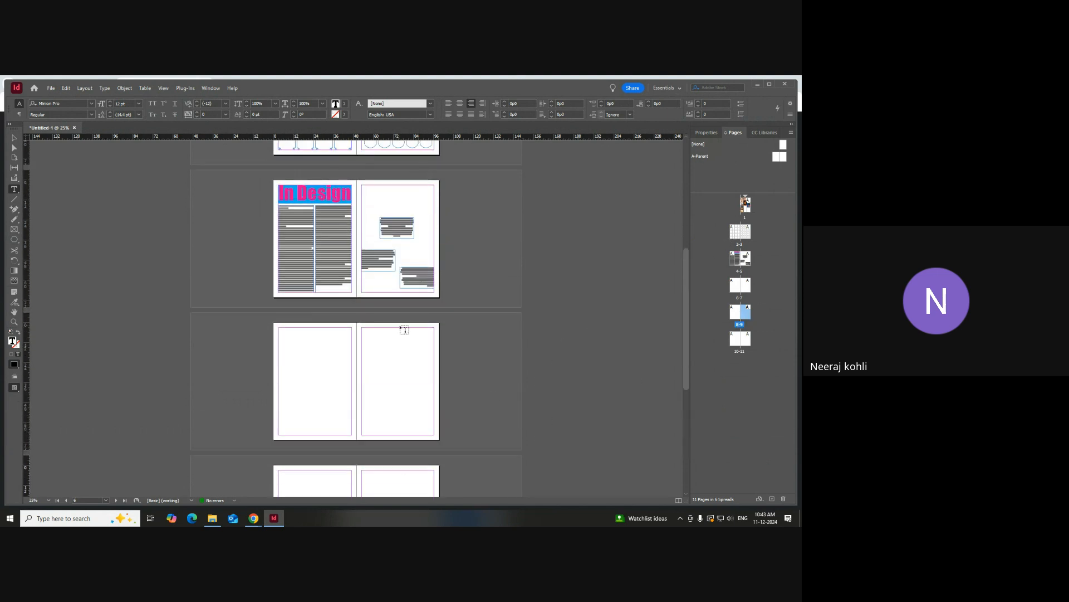
{"action": "scroll", "coordinate": [375, 369], "scroll_direction": "up", "scroll_amount": 4}
{"action": "scroll", "coordinate": [411, 279], "scroll_direction": "down", "scroll_amount": 2}
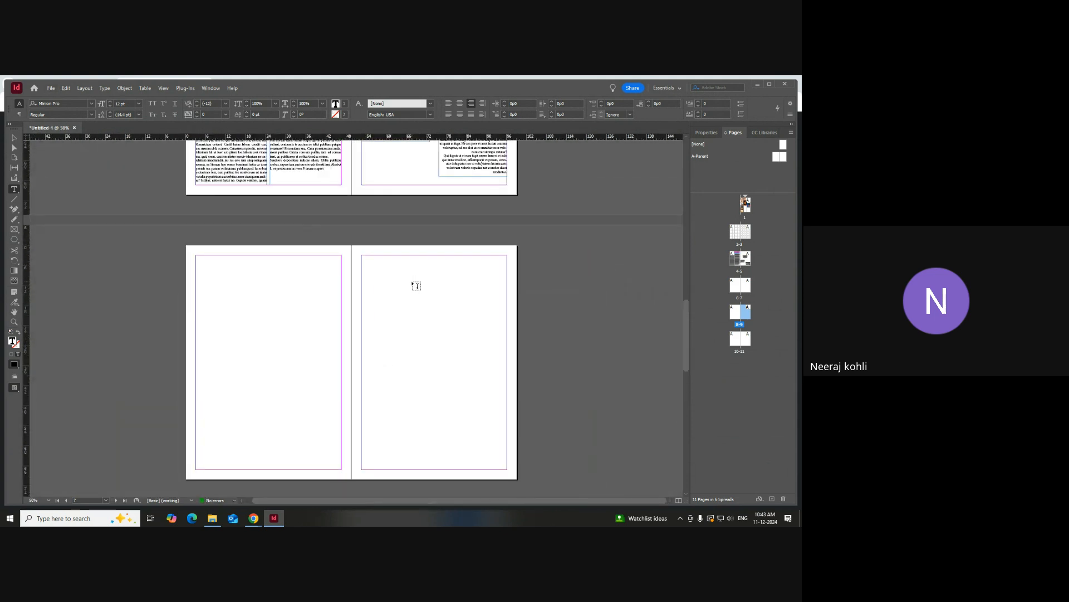
{"action": "left_click", "coordinate": [757, 85]}
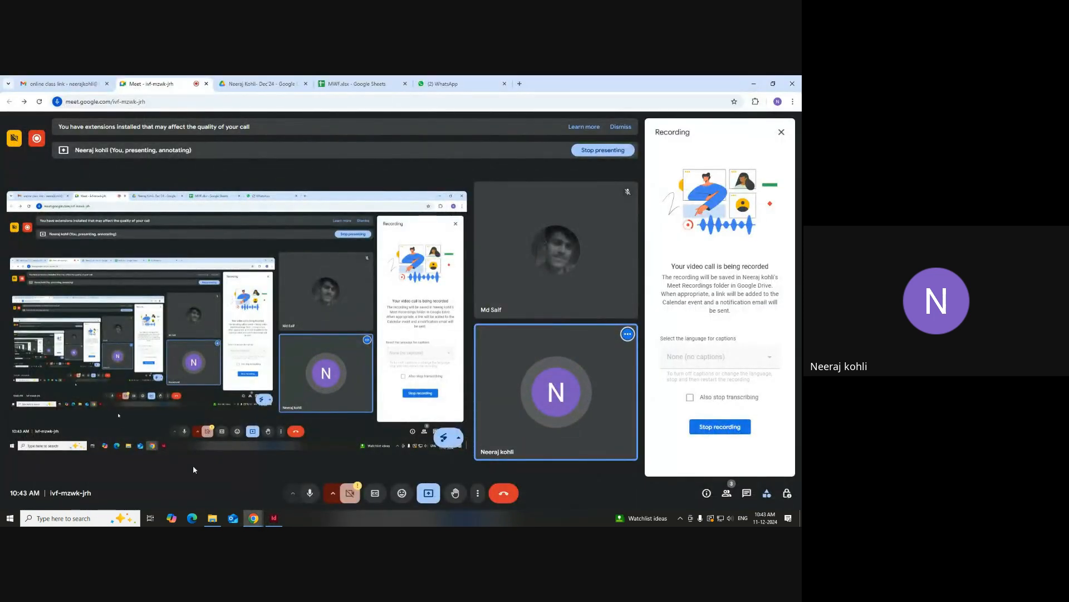
{"action": "left_click", "coordinate": [213, 518]}
{"action": "left_click", "coordinate": [166, 211]}
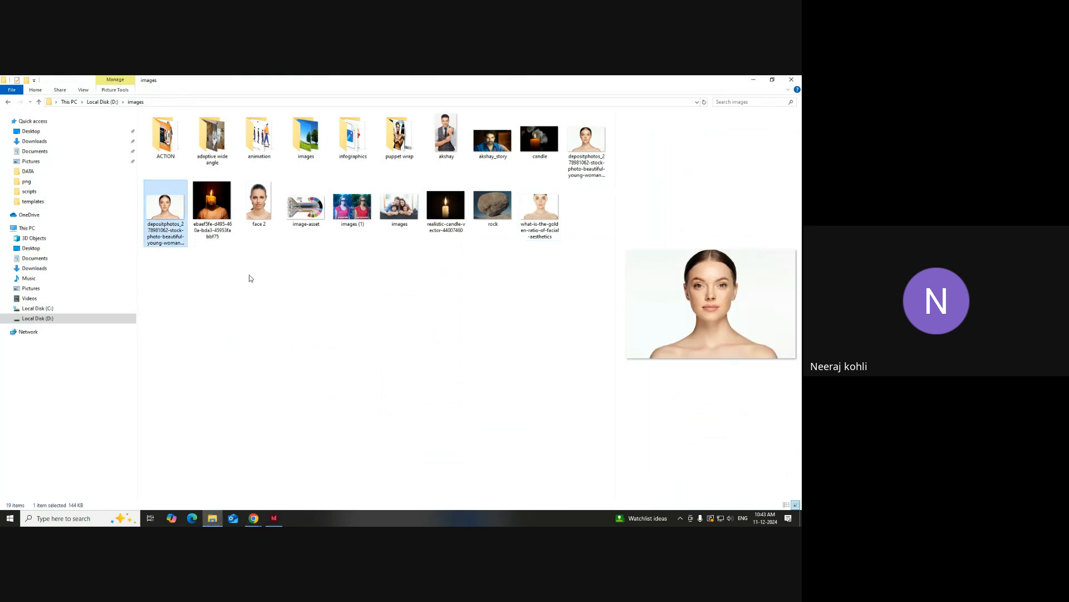
{"action": "left_click", "coordinate": [551, 224], "text": "shift"}
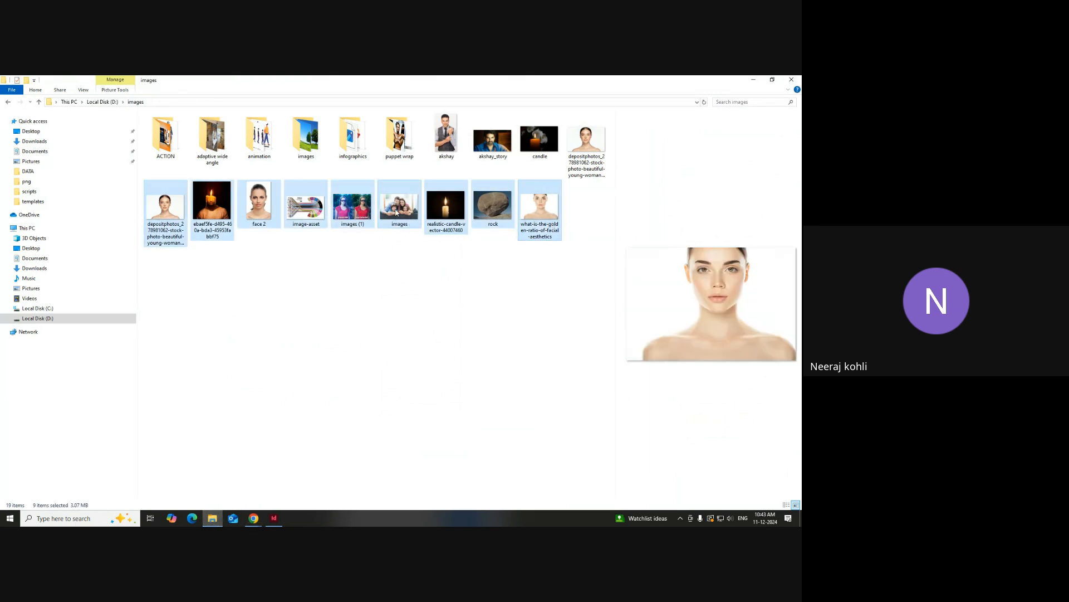
{"action": "left_click_drag", "start_coordinate": [399, 214], "coordinate": [305, 307]}
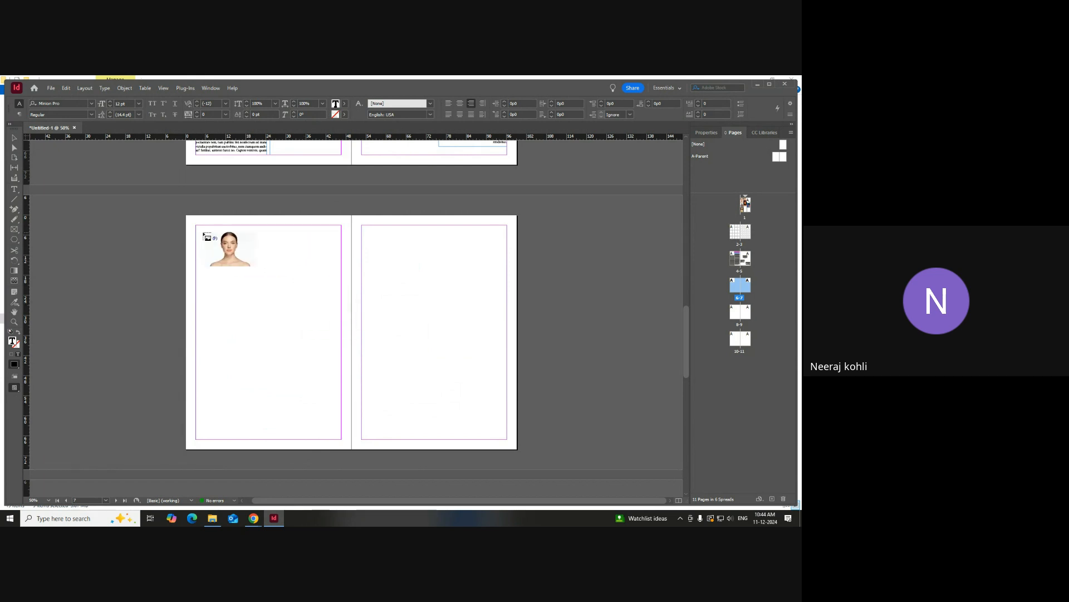
- Place the woman portrait at page 6's top-left margin corner and the candle-head picture across page 7's full margin width
{"action": "left_click", "coordinate": [197, 225]}
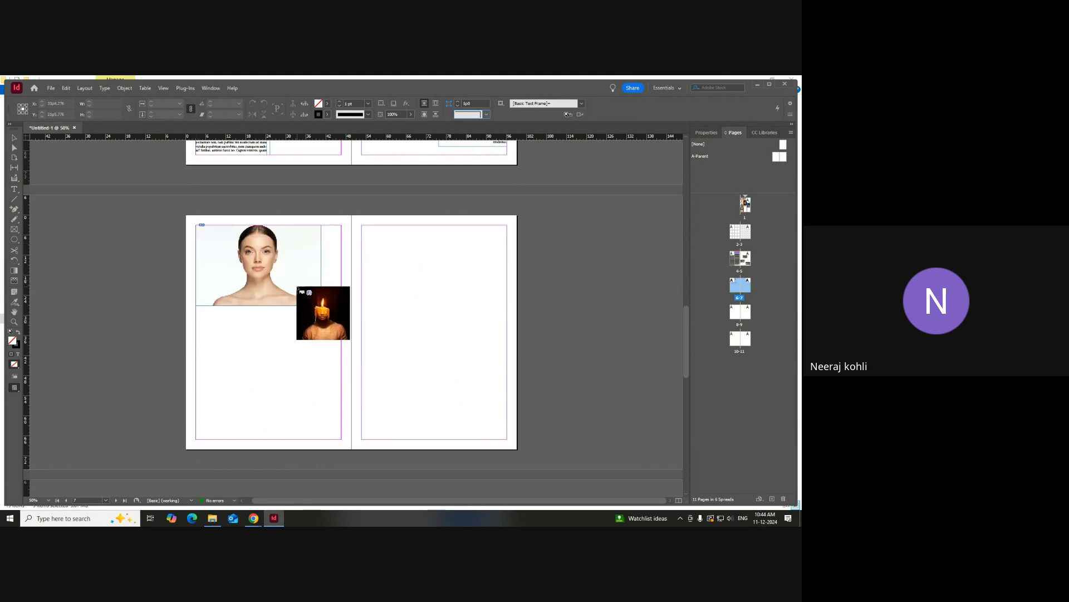
{"action": "left_click_drag", "start_coordinate": [363, 225], "coordinate": [504, 371]}
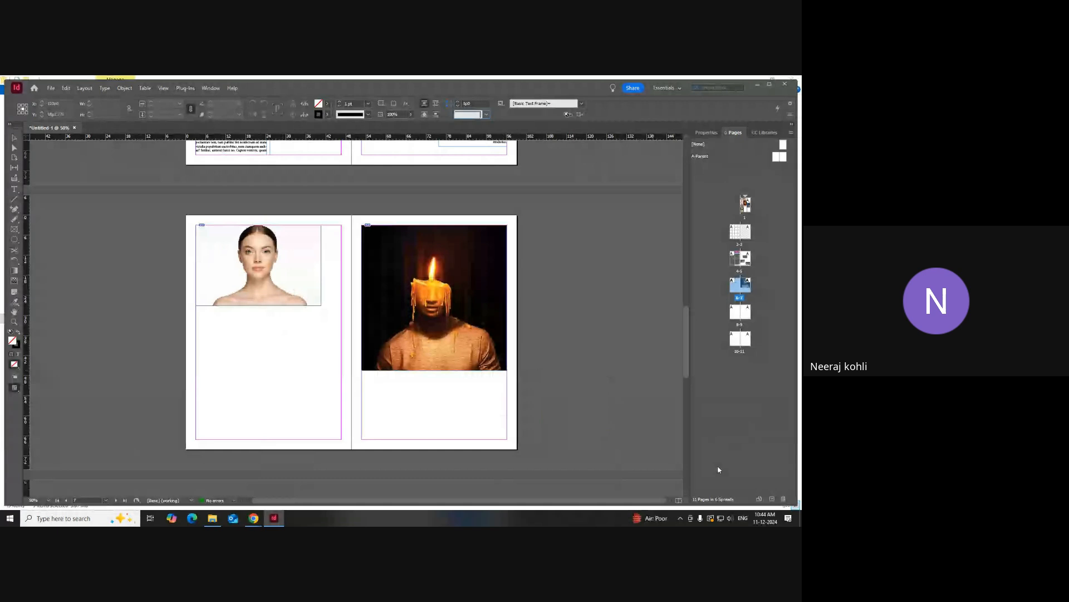
- Place the next three images as one row along page 8's top margin, and the family photo below them at full margin width
{"action": "scroll", "coordinate": [223, 306], "scroll_direction": "down", "scroll_amount": 5}
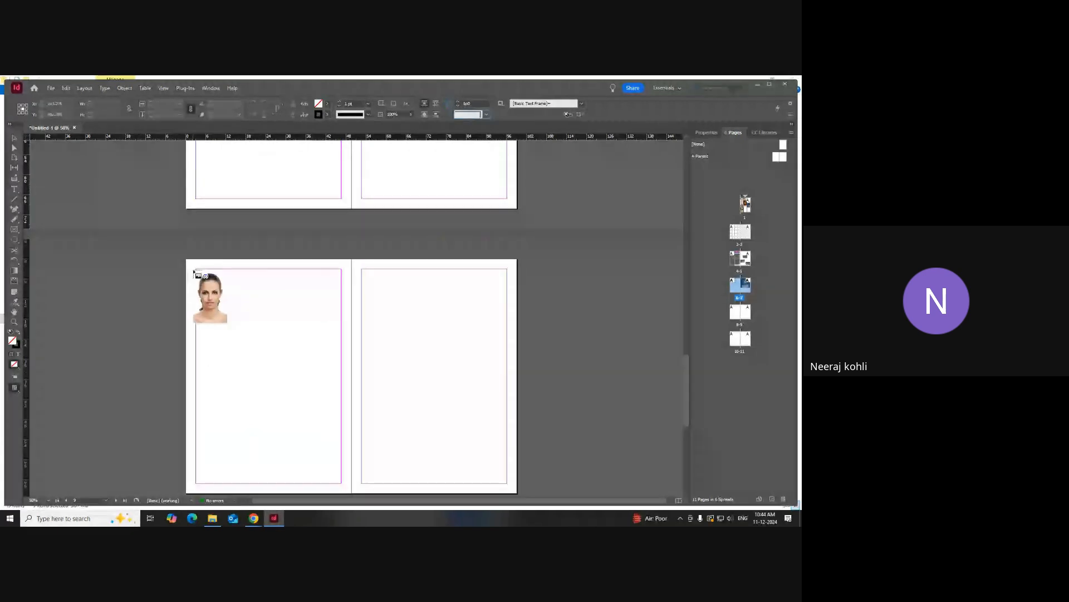
{"action": "left_click_drag", "start_coordinate": [194, 272], "coordinate": [343, 322]}
{"action": "key", "text": "Right"}
{"action": "key", "text": "Right"}
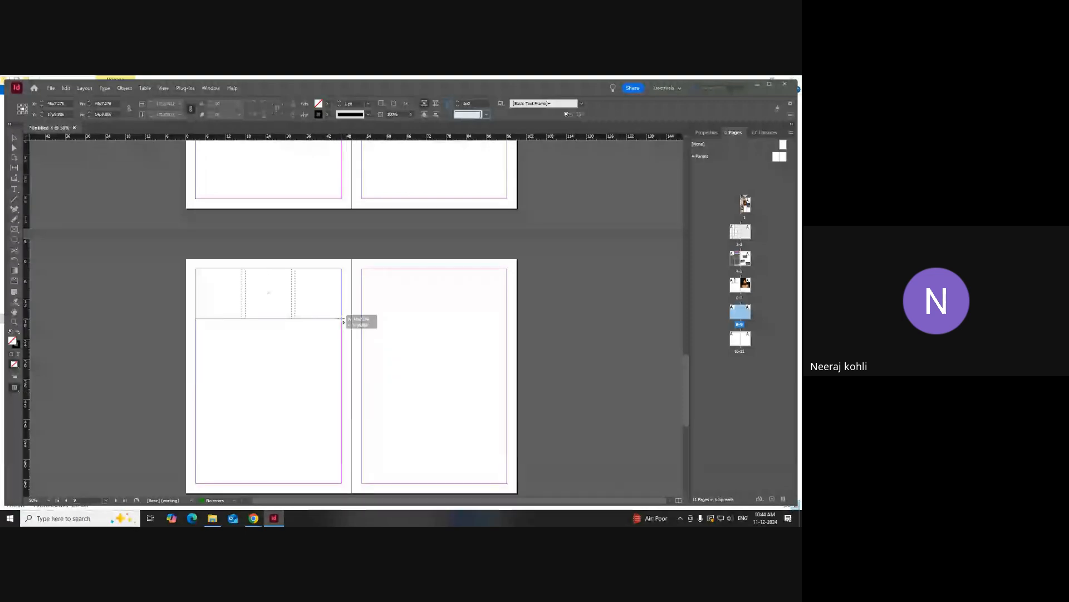
{"action": "left_click_drag", "start_coordinate": [343, 321], "coordinate": [343, 321]}
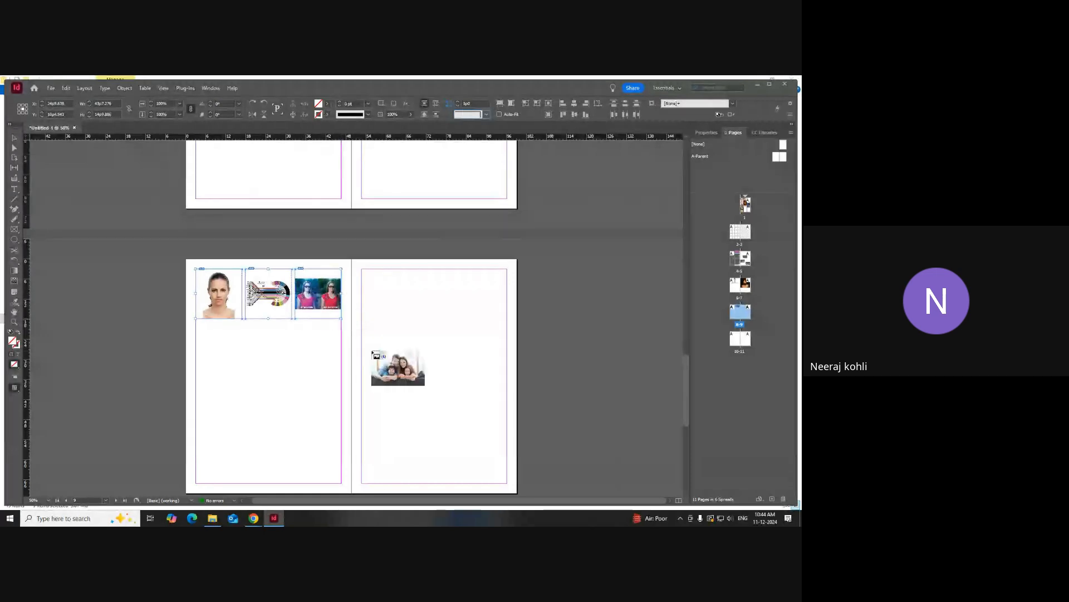
{"action": "scroll", "coordinate": [194, 319], "scroll_direction": "down", "scroll_amount": 1}
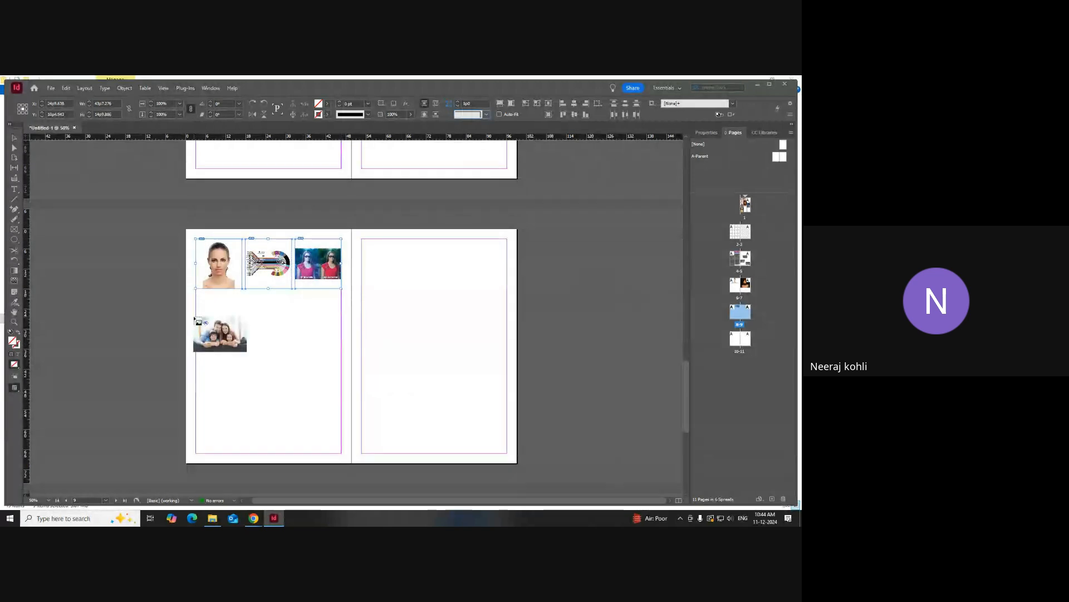
{"action": "left_click_drag", "start_coordinate": [195, 317], "coordinate": [341, 415]}
- Place the candle, rock and face images as one row of three across the margin width of page 9
{"action": "scroll", "coordinate": [396, 382], "scroll_direction": "down", "scroll_amount": 3}
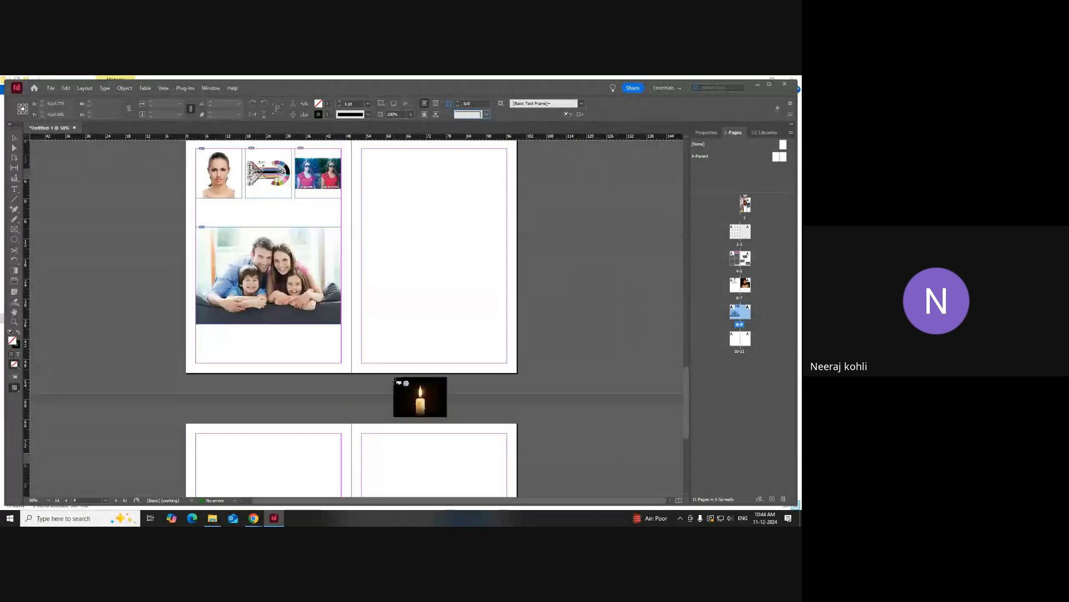
{"action": "scroll", "coordinate": [394, 379], "scroll_direction": "up", "scroll_amount": 2}
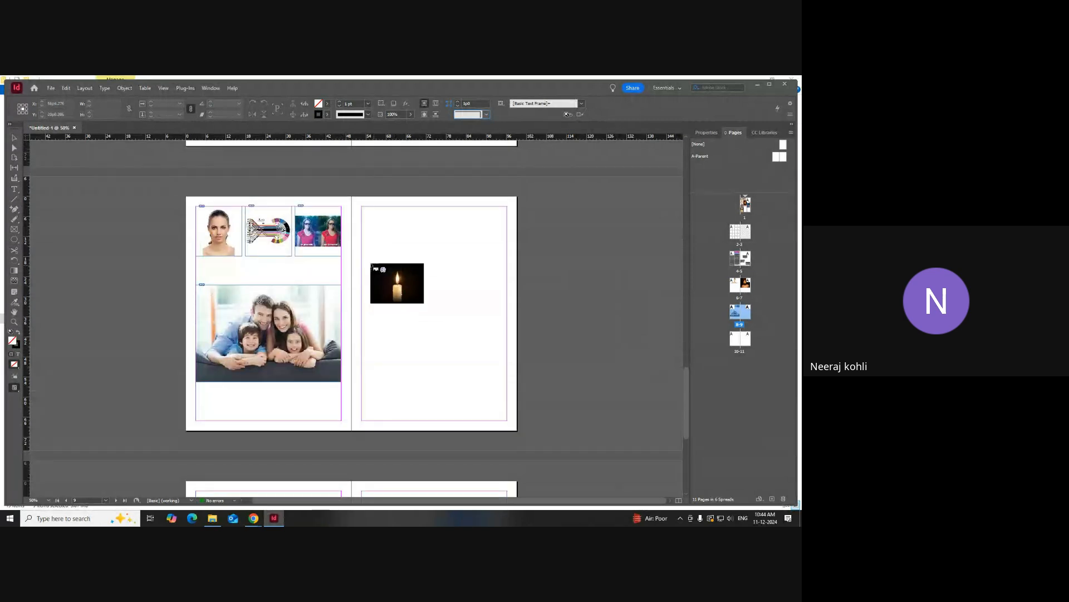
{"action": "left_click_drag", "start_coordinate": [362, 260], "coordinate": [506, 367]}
{"action": "key", "text": "Right"}
{"action": "key", "text": "Right"}
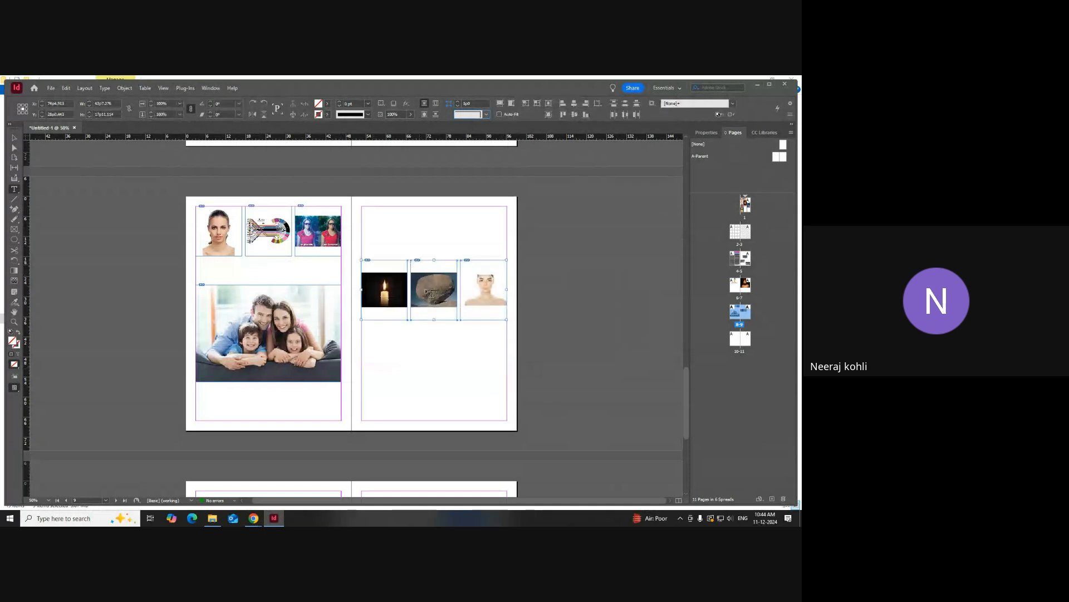
- Crop the woman portrait on page 6 by shrinking its frame from the lower-right corner to about half the picture's width
{"action": "scroll", "coordinate": [392, 376], "scroll_direction": "up", "scroll_amount": 5}
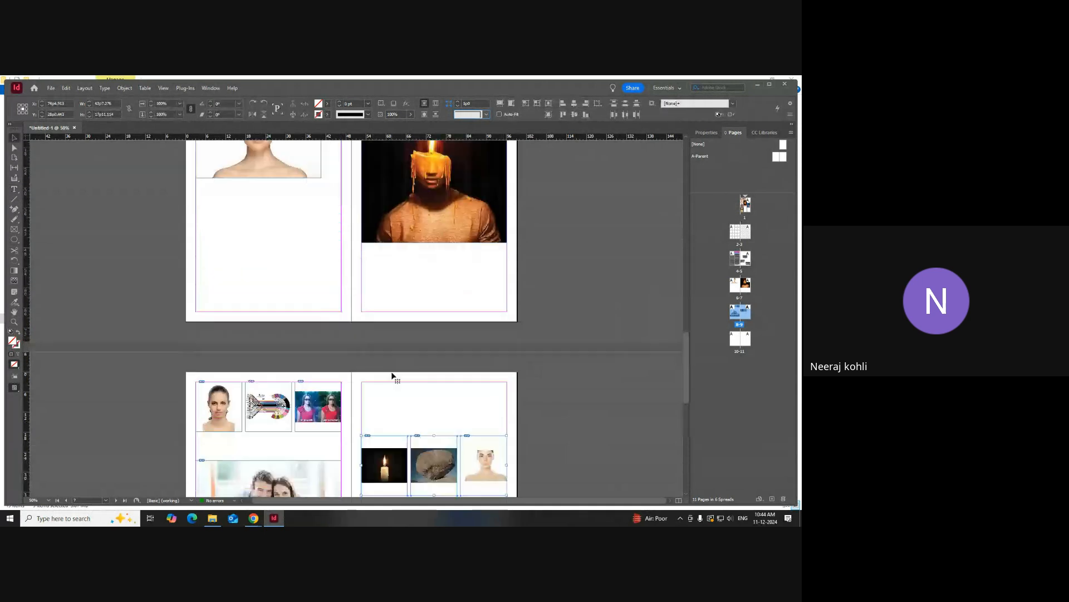
{"action": "scroll", "coordinate": [392, 376], "scroll_direction": "down", "scroll_amount": 1}
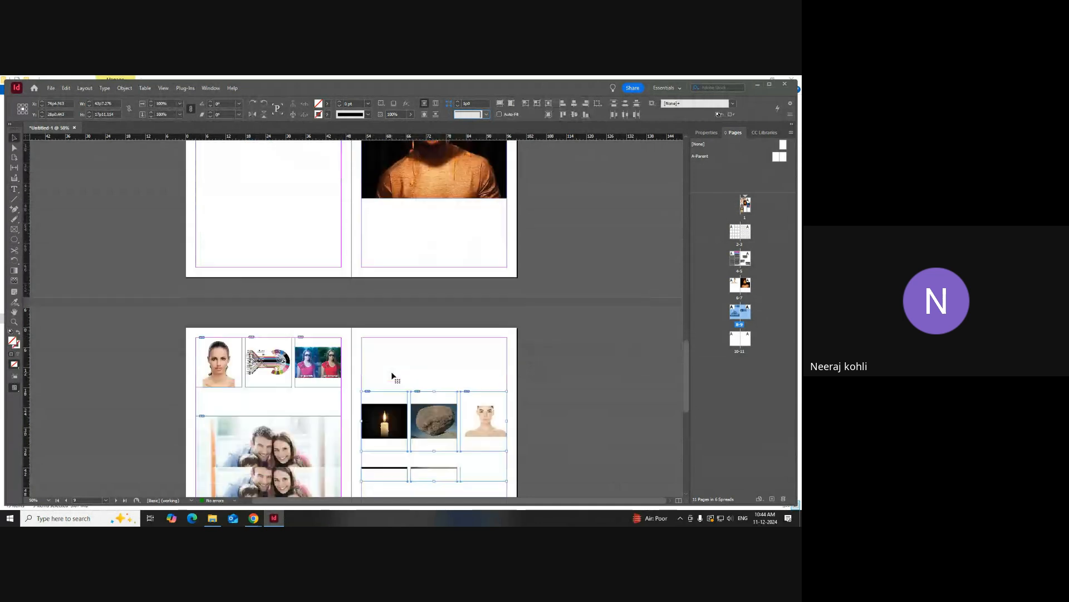
{"action": "scroll", "coordinate": [390, 374], "scroll_direction": "down", "scroll_amount": 10}
{"action": "scroll", "coordinate": [386, 378], "scroll_direction": "up", "scroll_amount": 15}
{"action": "left_click", "coordinate": [255, 292]}
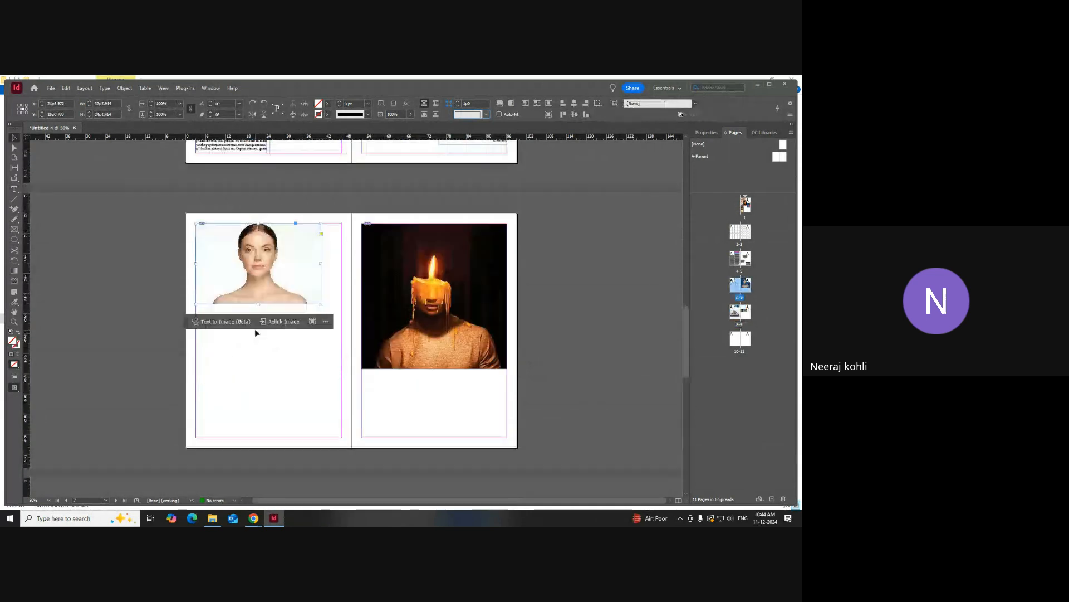
{"action": "key", "text": "ctrl+equal"}
{"action": "key", "text": "ctrl+equal"}
{"action": "key", "text": "ctrl+equal"}
{"action": "key", "text": "ctrl+equal"}
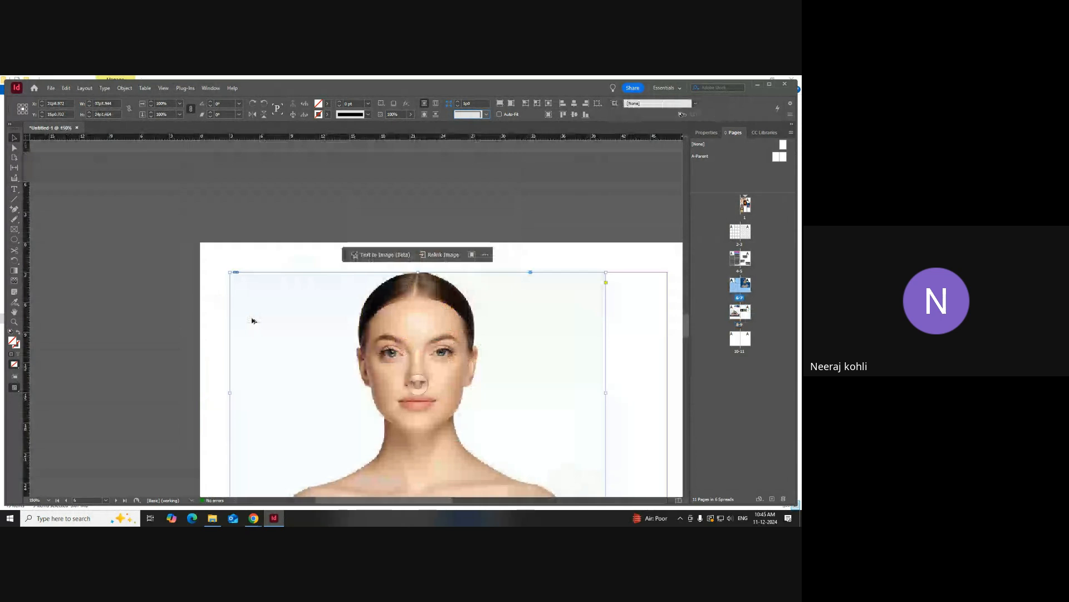
{"action": "key", "text": "ctrl+minus"}
{"action": "key", "text": "ctrl+minus"}
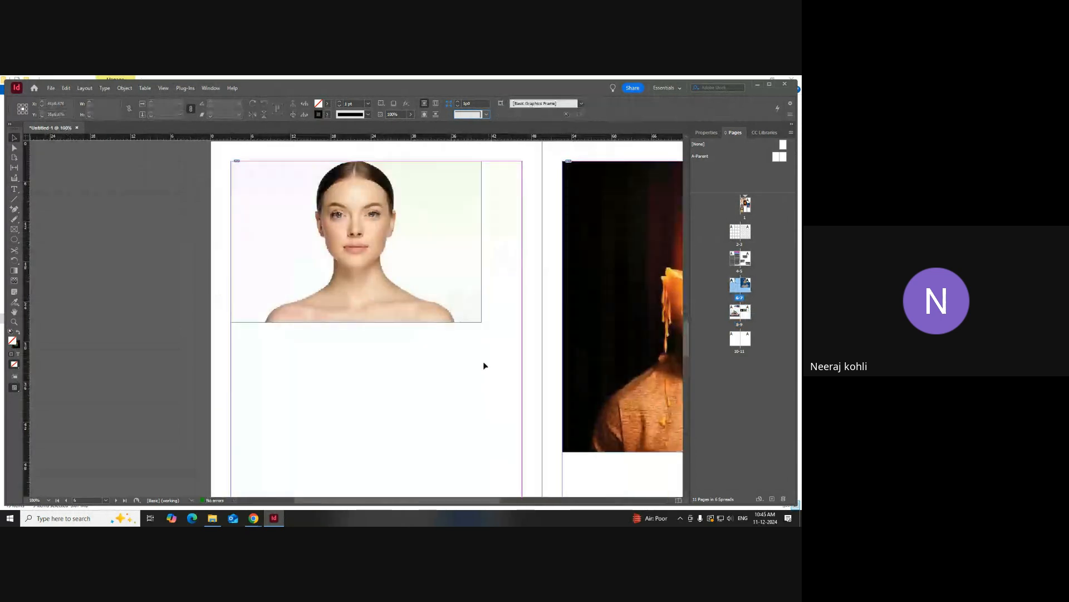
{"action": "left_click_drag", "start_coordinate": [481, 322], "coordinate": [375, 274]}
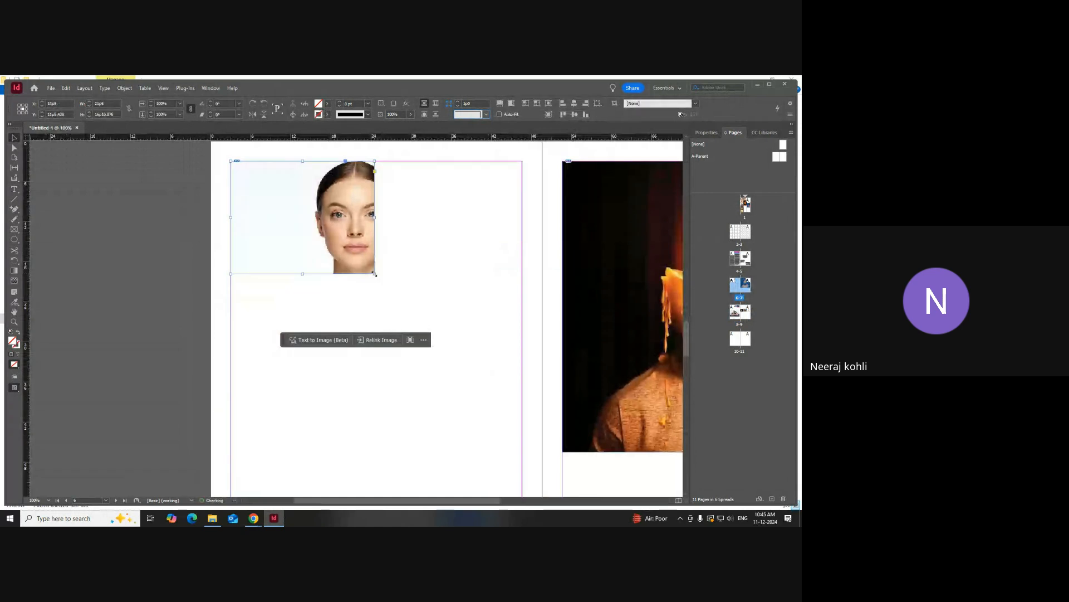
{"action": "key", "text": "ctrl+minus"}
{"action": "key", "text": "ctrl+minus"}
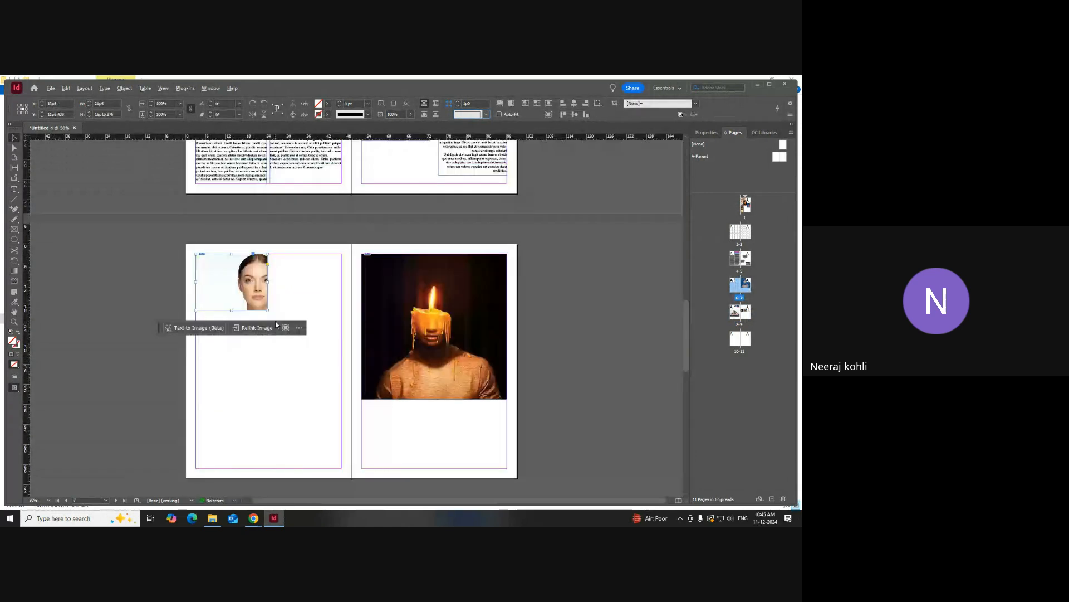
- Enlarge the woman portrait's frame to show the whole picture, rescale it slightly together with its content, and select the picture inside
{"action": "scroll", "coordinate": [217, 305], "scroll_direction": "up", "scroll_amount": 1}
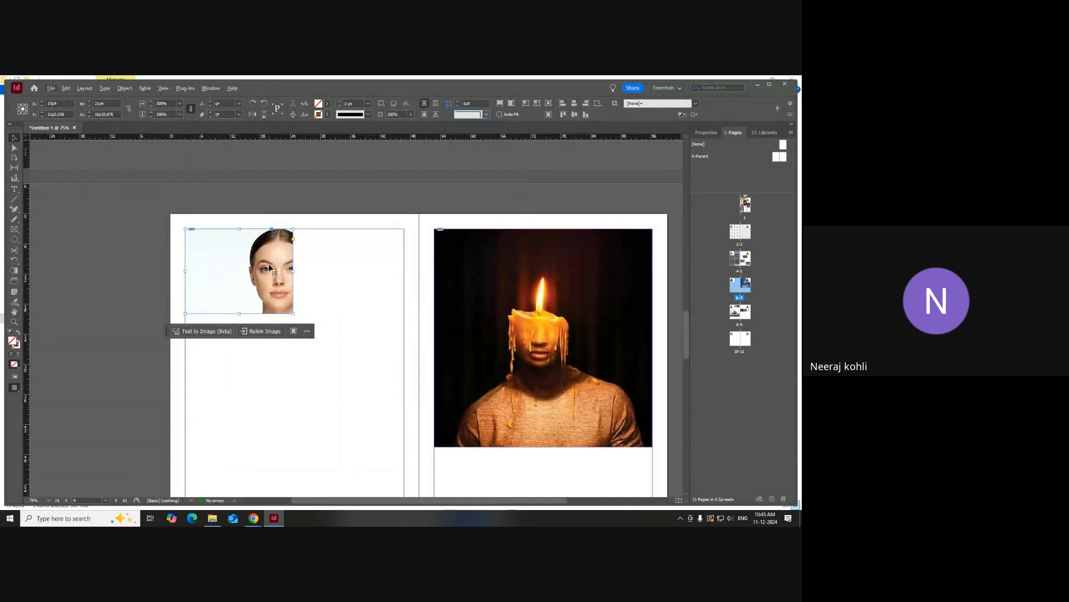
{"action": "left_click_drag", "start_coordinate": [293, 313], "coordinate": [377, 350]}
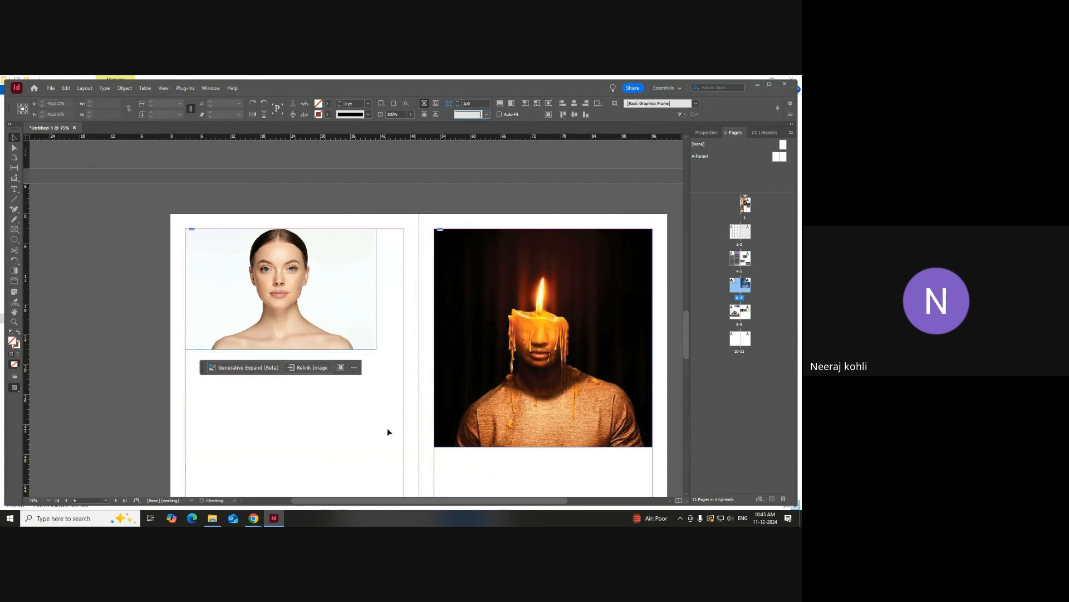
{"action": "left_click_drag", "start_coordinate": [388, 429], "coordinate": [371, 352]}
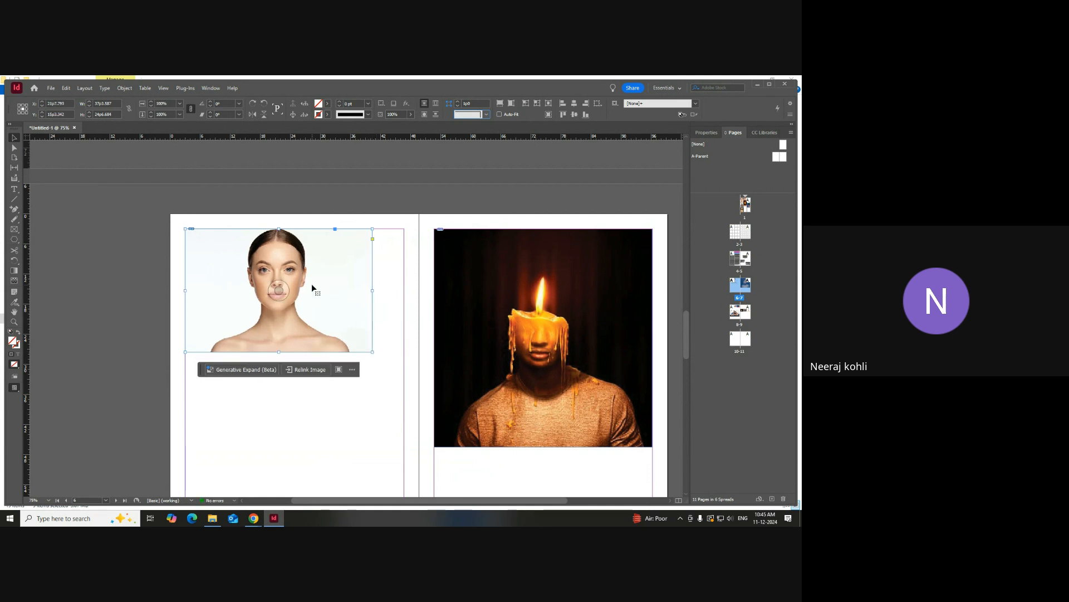
{"action": "left_click", "coordinate": [278, 288]}
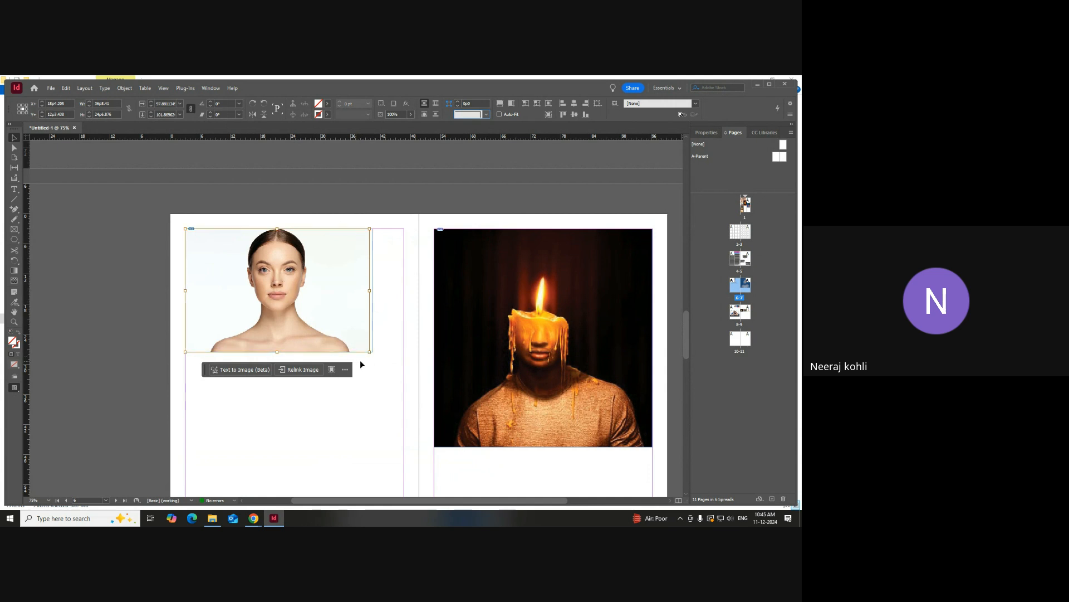
- Enlarge the woman picture inside its frame on page 6 until it extends well onto the facing page, and deselect it
{"action": "left_click_drag", "start_coordinate": [370, 353], "coordinate": [471, 442]}
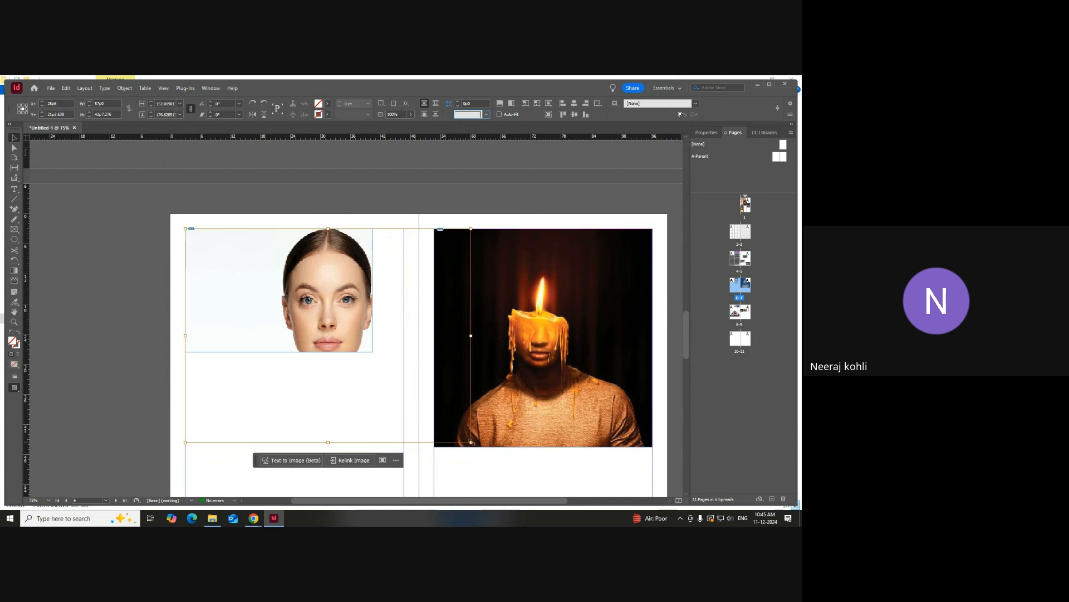
{"action": "left_click_drag", "start_coordinate": [471, 442], "coordinate": [503, 386]}
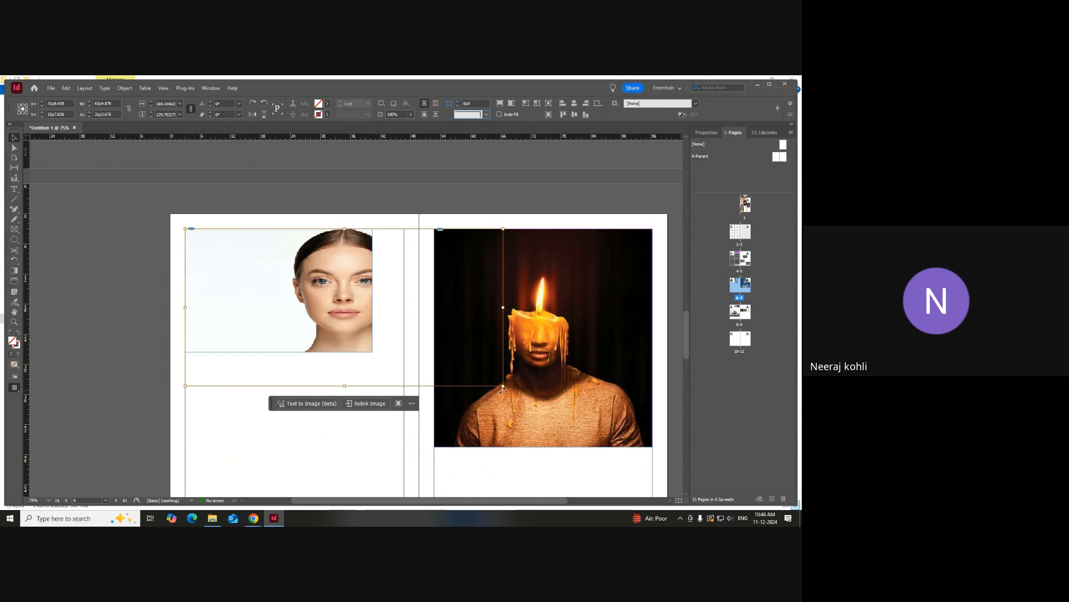
{"action": "left_click_drag", "start_coordinate": [505, 386], "coordinate": [514, 393]}
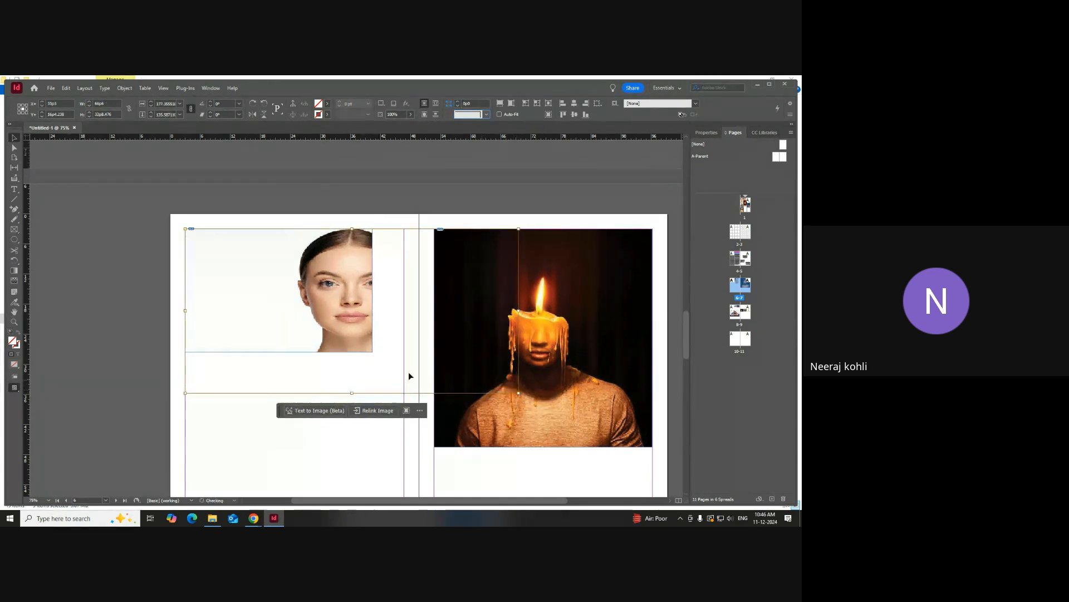
{"action": "left_click", "coordinate": [139, 296]}
- Place the image color-raw-md below the woman portrait on page 6 and move it onto the pasteboard beside the page
{"action": "left_click", "coordinate": [51, 88]}
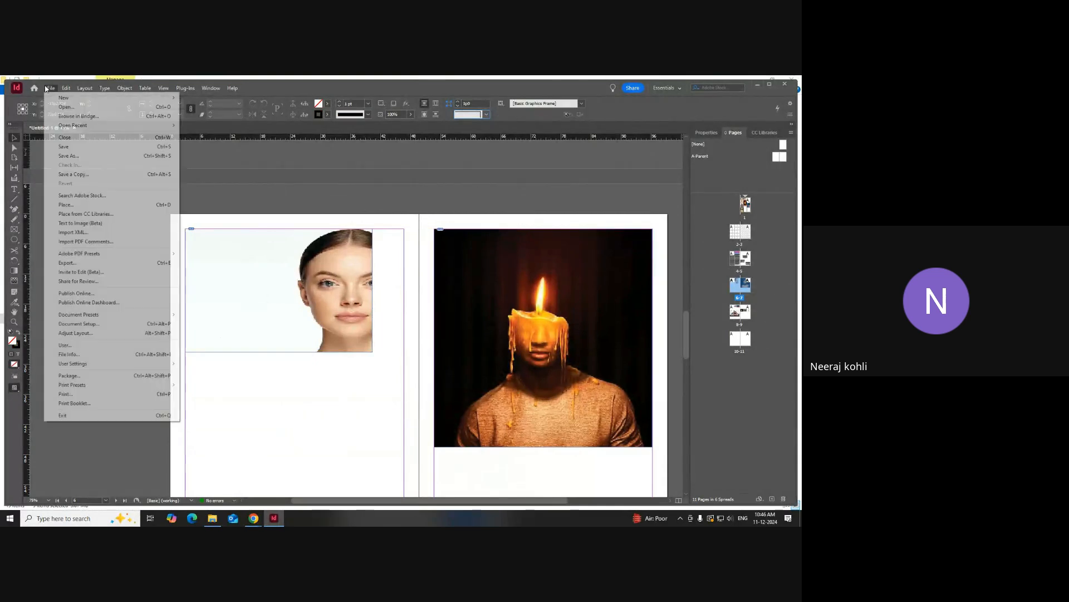
{"action": "left_click", "coordinate": [86, 204]}
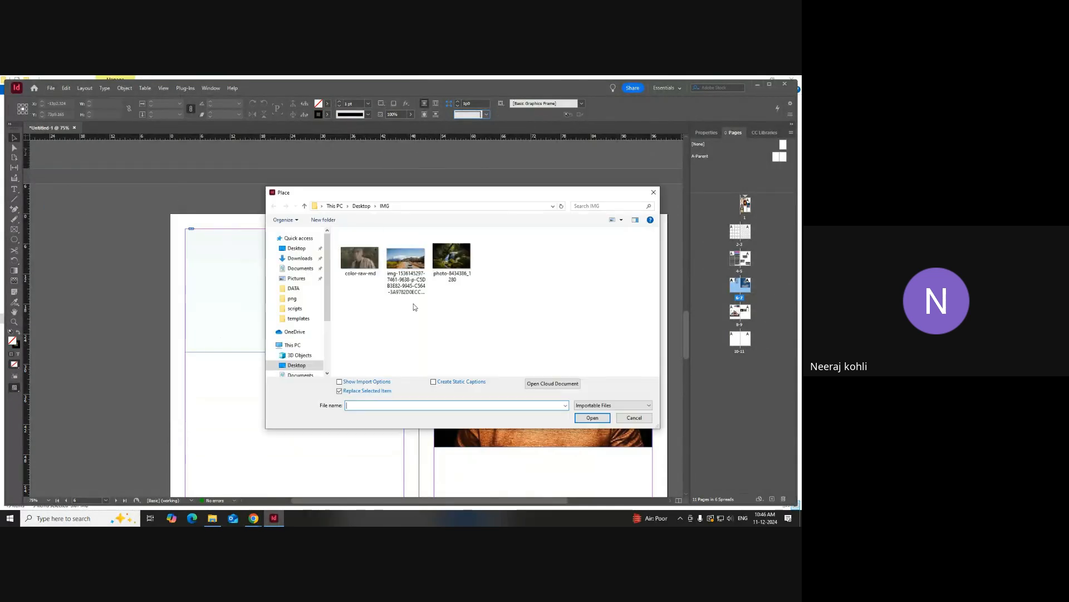
{"action": "left_click", "coordinate": [377, 276]}
{"action": "left_click", "coordinate": [590, 418]}
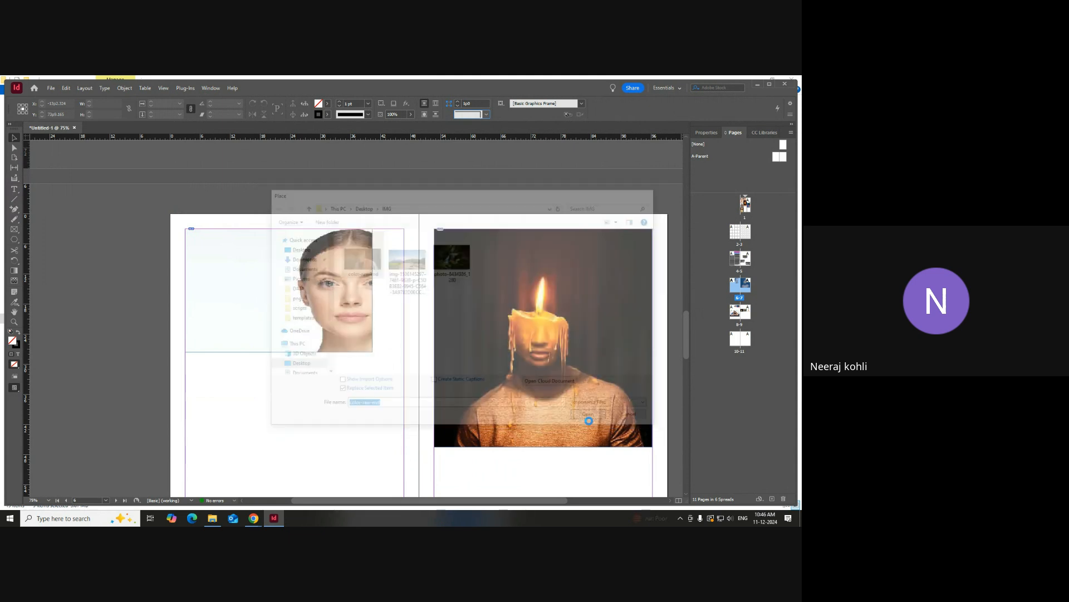
{"action": "left_click_drag", "start_coordinate": [205, 368], "coordinate": [346, 446]}
{"action": "scroll", "coordinate": [376, 387], "scroll_direction": "down", "scroll_amount": 3}
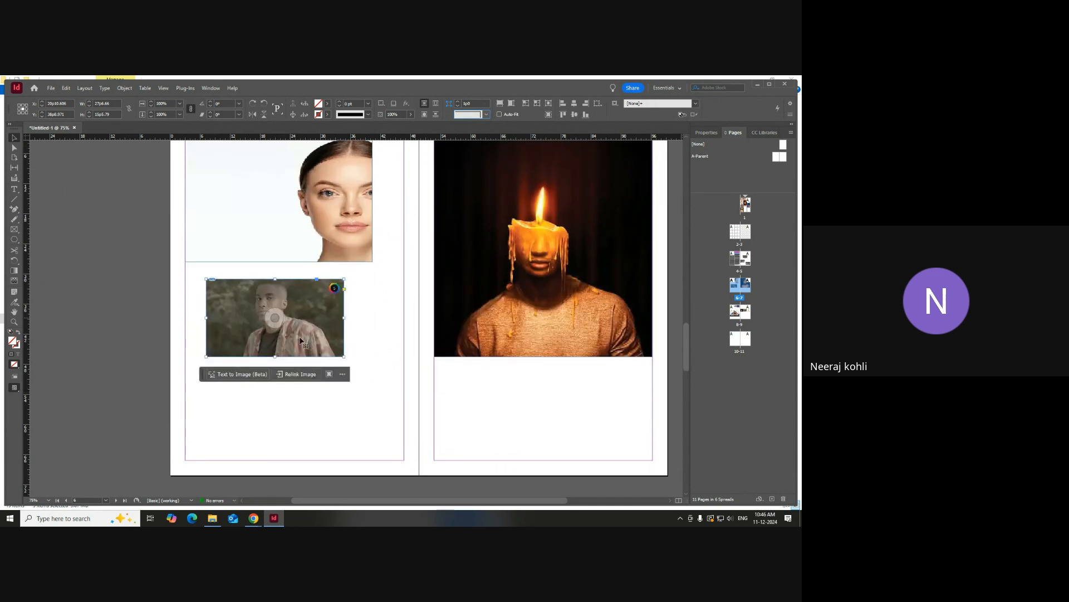
{"action": "left_click_drag", "start_coordinate": [295, 323], "coordinate": [109, 330]}
{"action": "left_click", "coordinate": [328, 413]}
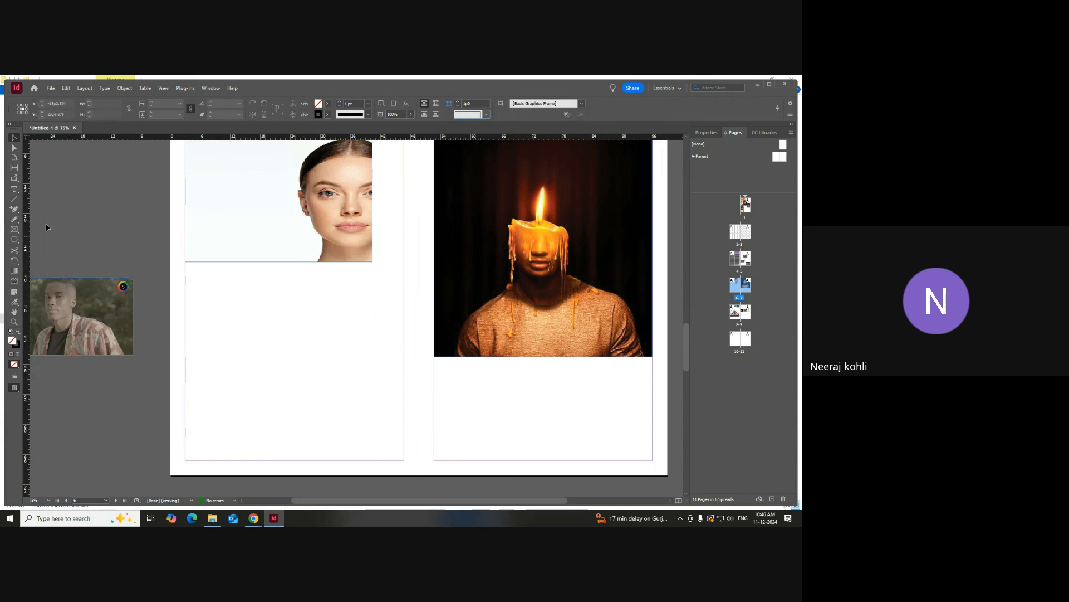
- Draw a margin-wide text frame below the woman portrait on page 6 and fill it with placeholder text
{"action": "left_click", "coordinate": [14, 189]}
{"action": "left_click_drag", "start_coordinate": [187, 268], "coordinate": [403, 449]}
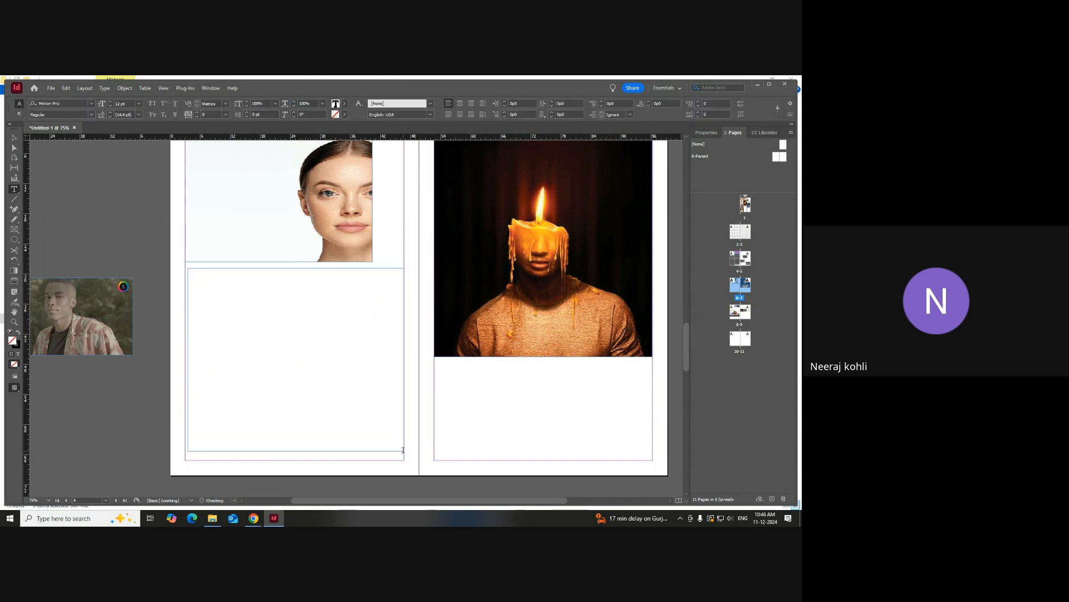
{"action": "right_click", "coordinate": [251, 273]}
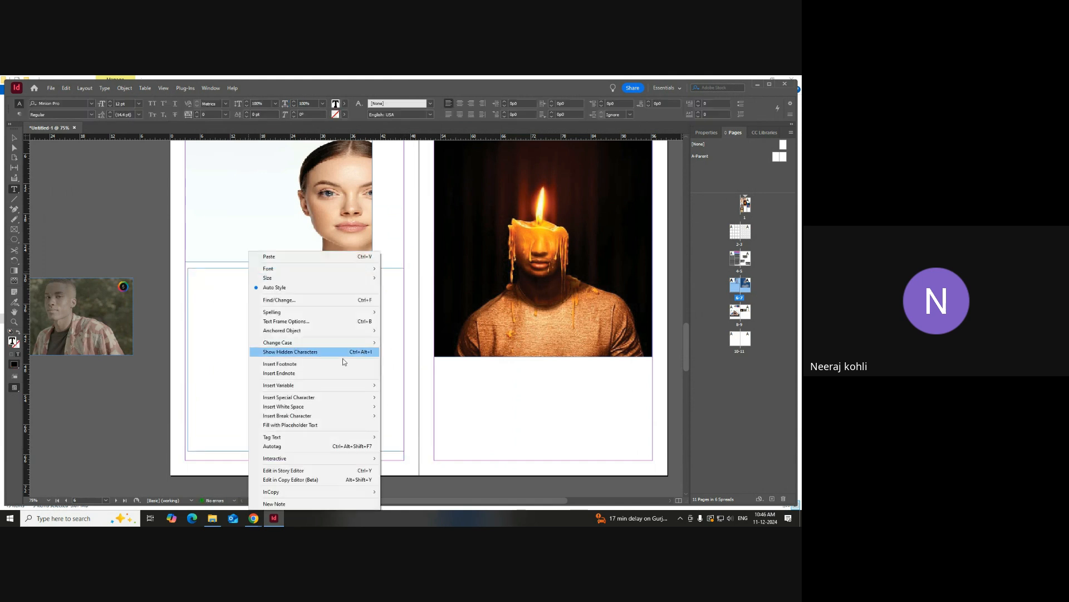
{"action": "left_click", "coordinate": [300, 424]}
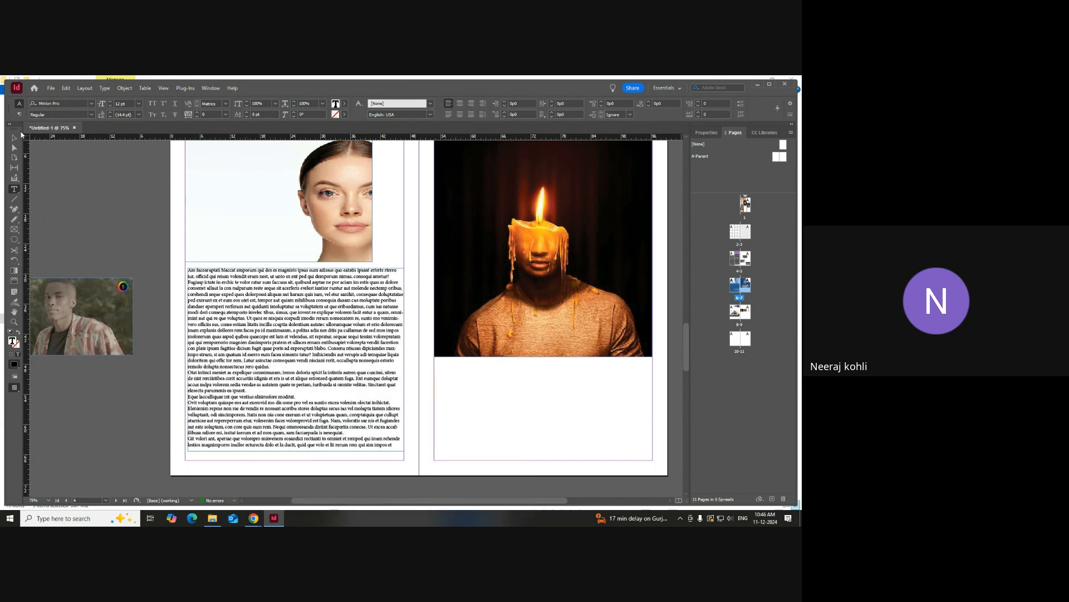
{"action": "key", "text": "Escape"}
- Bring the man photo to the front and position it over the middle of page 6's placeholder text
{"action": "left_click", "coordinate": [127, 311]}
{"action": "right_click", "coordinate": [127, 311]}
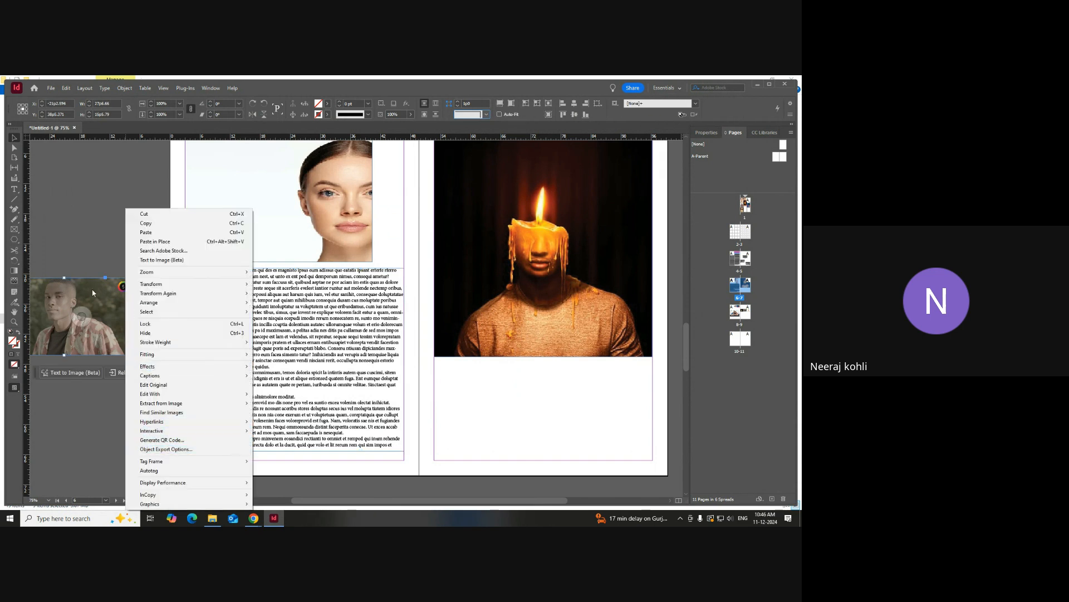
{"action": "left_click", "coordinate": [90, 233]}
{"action": "left_click_drag", "start_coordinate": [82, 295], "coordinate": [200, 318]}
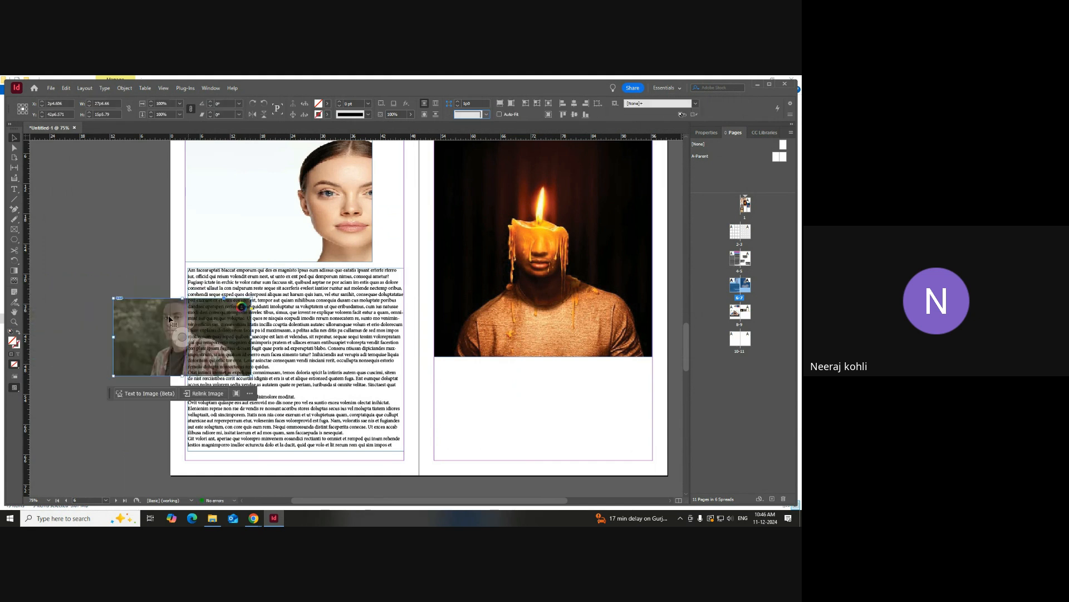
{"action": "right_click", "coordinate": [150, 324]}
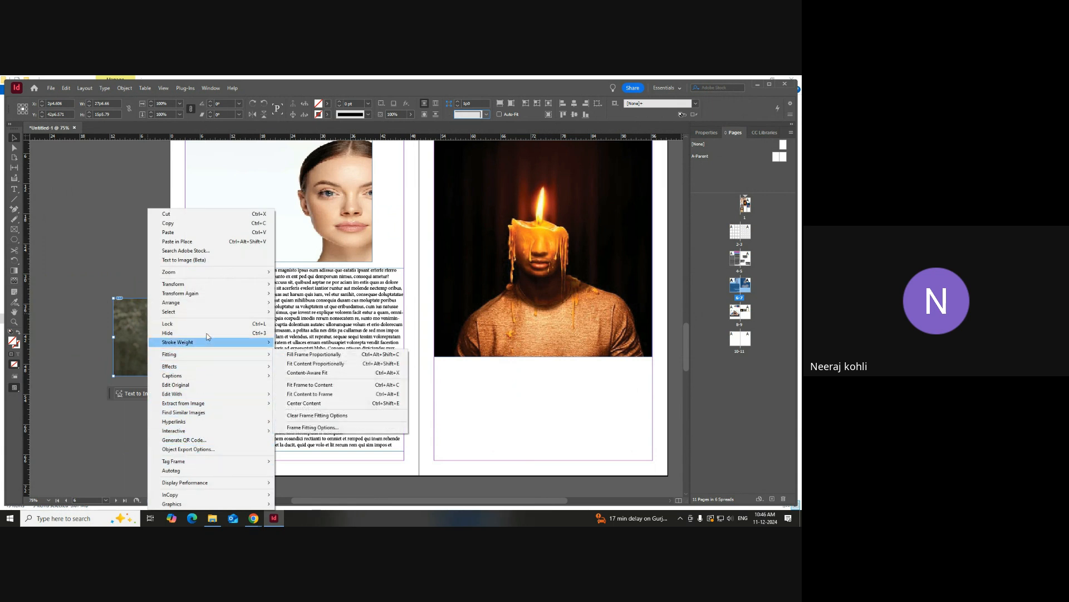
{"action": "mouse_move", "coordinate": [202, 304]}
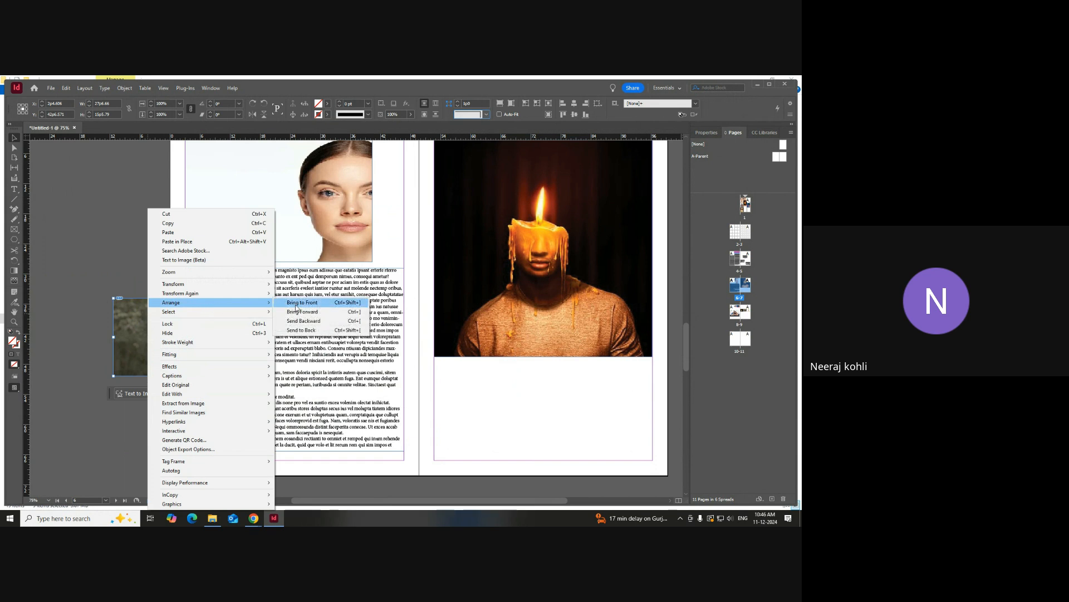
{"action": "left_click", "coordinate": [296, 307]}
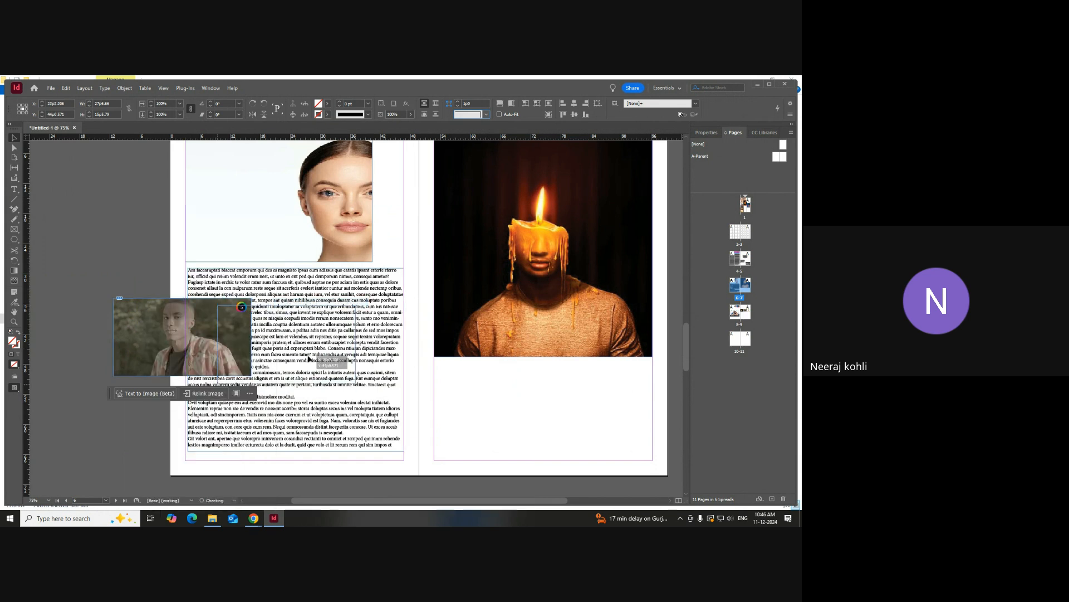
{"action": "left_click_drag", "start_coordinate": [203, 351], "coordinate": [310, 351]}
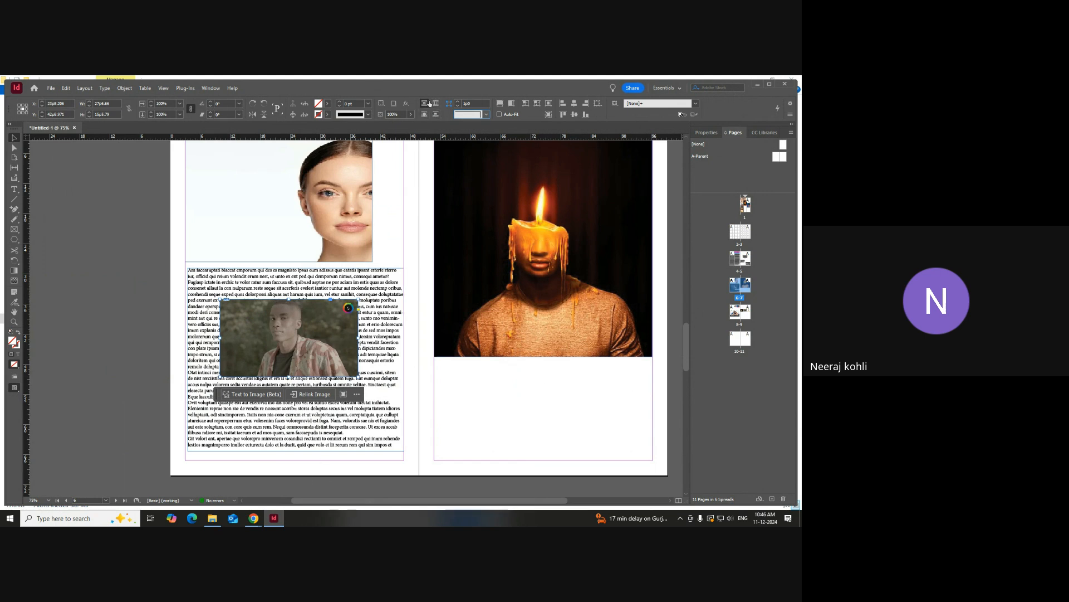
- Wrap the placeholder text around the man photo's object shape and shift the picture slightly down inside its frame
{"action": "left_click", "coordinate": [210, 88]}
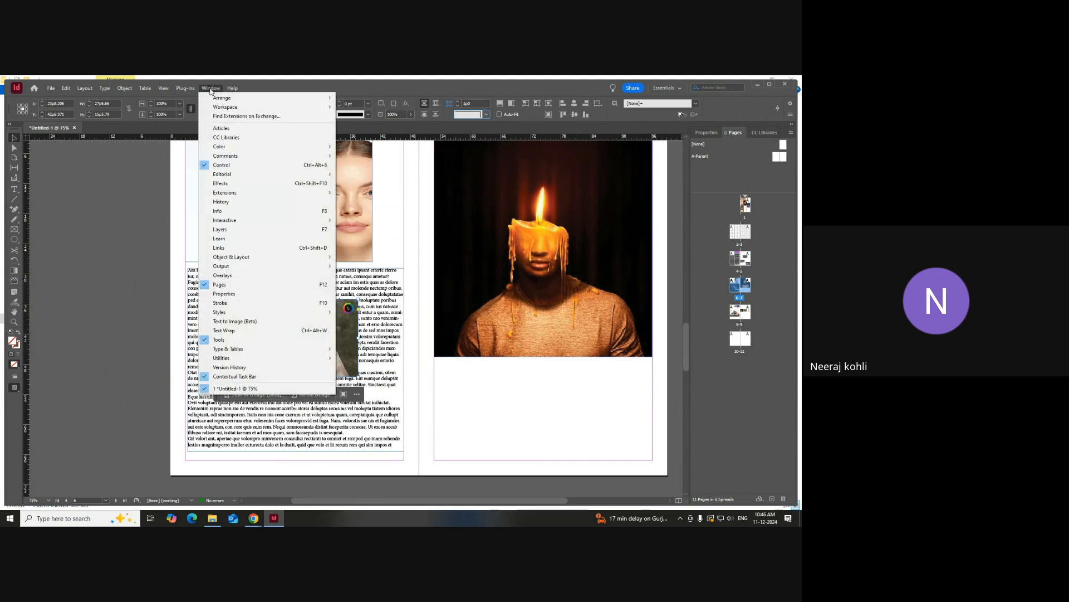
{"action": "left_click", "coordinate": [238, 333]}
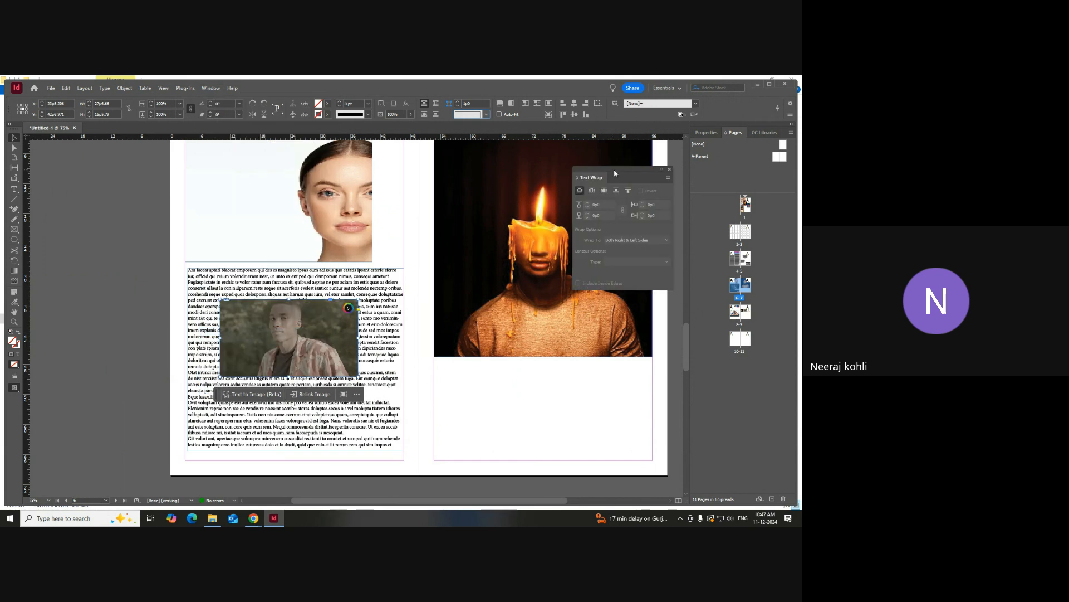
{"action": "left_click_drag", "start_coordinate": [591, 180], "coordinate": [553, 191]}
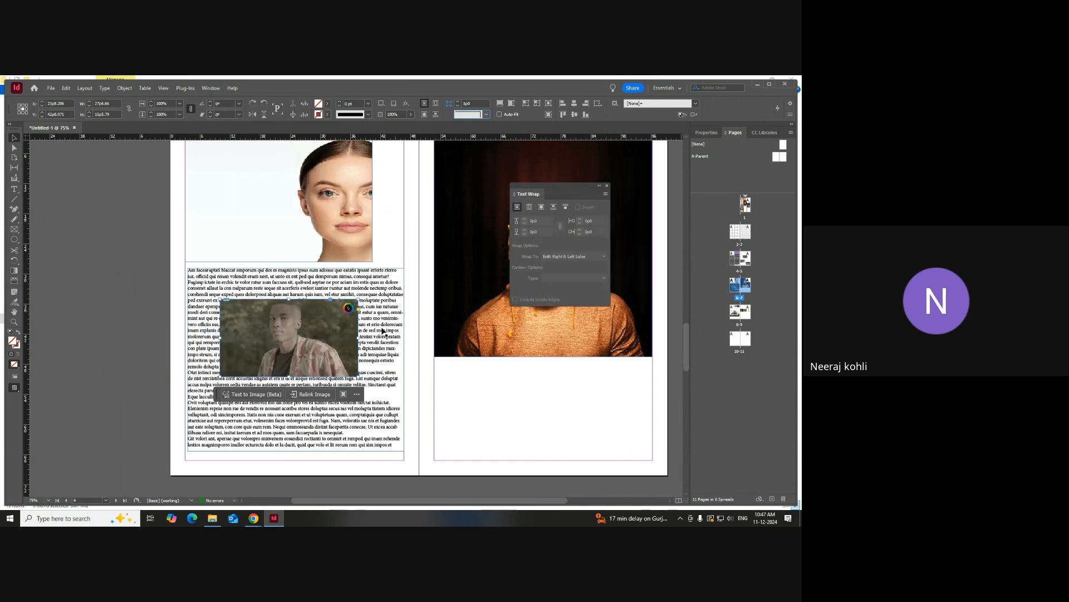
{"action": "left_click", "coordinate": [541, 207]}
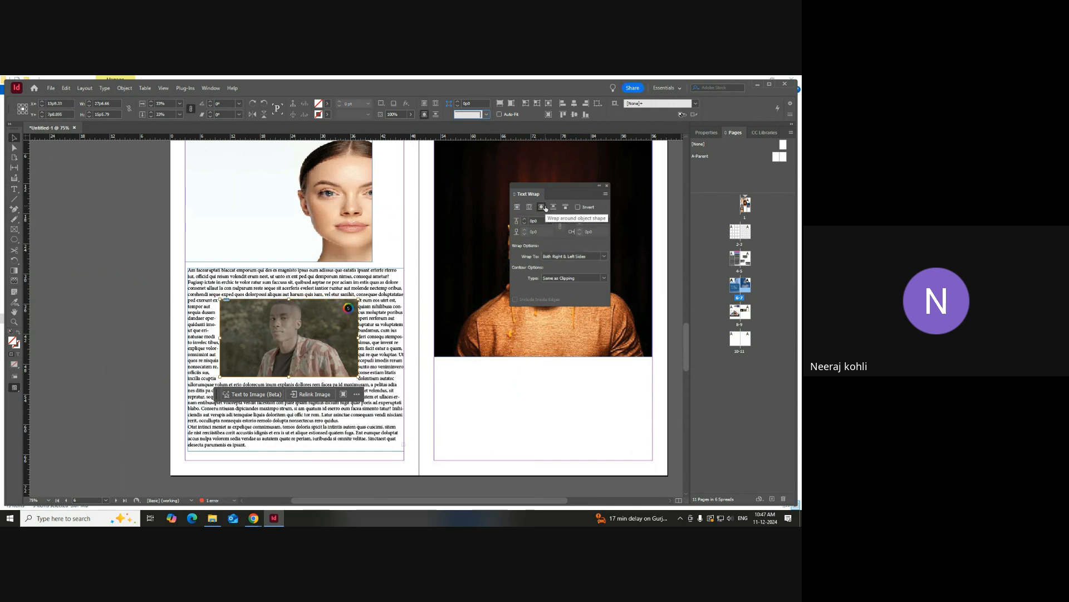
{"action": "mouse_move", "coordinate": [302, 337]}
{"action": "left_mouse_down"}
{"action": "mouse_move", "coordinate": [283, 340]}
{"action": "mouse_move", "coordinate": [321, 342]}
{"action": "mouse_move", "coordinate": [308, 344]}
{"action": "left_mouse_up"}
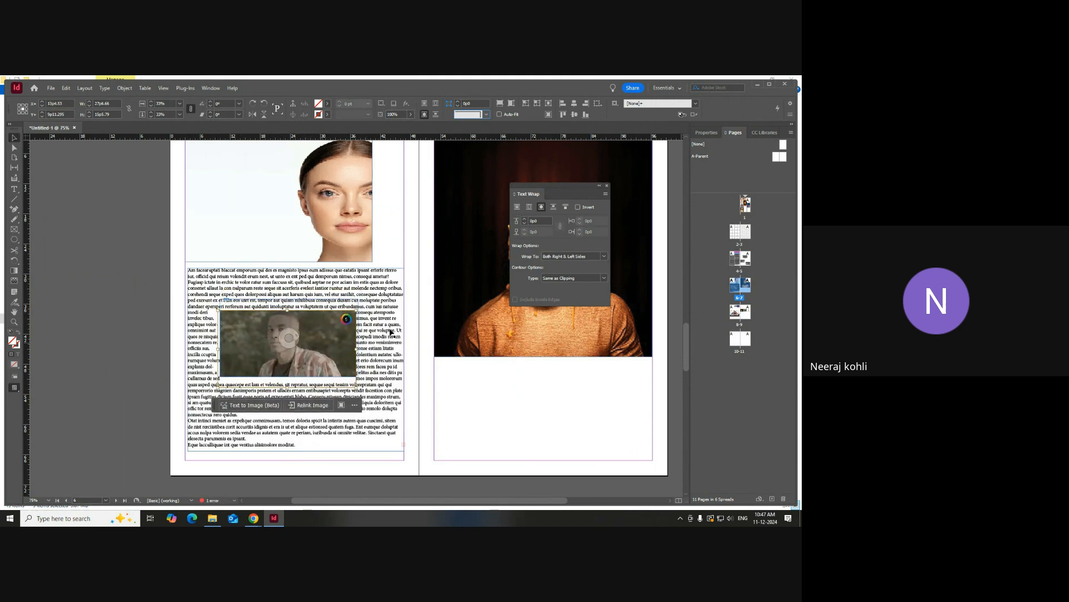
- Try the Jump object and Jump to next column wraps on the man photo, and return to wrapping around the object shape
{"action": "left_click", "coordinate": [553, 208]}
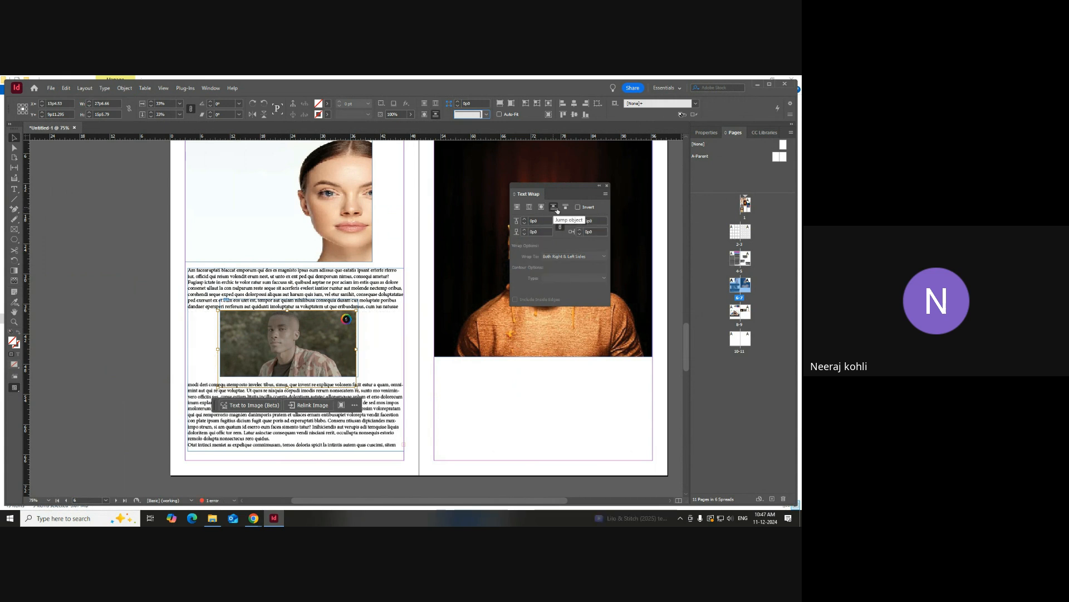
{"action": "left_click", "coordinate": [566, 209]}
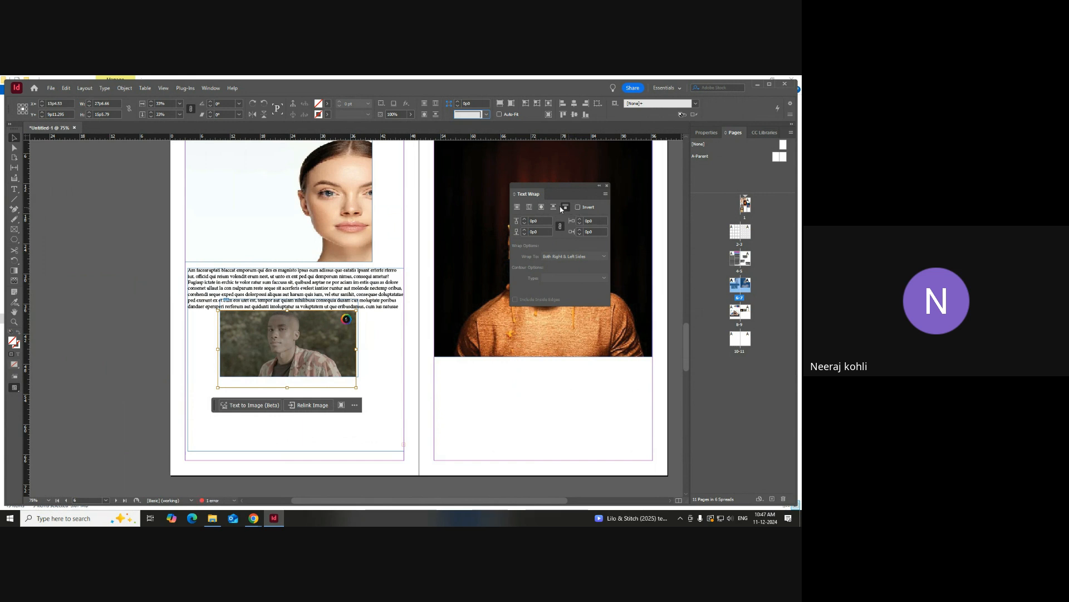
{"action": "left_click", "coordinate": [542, 209]}
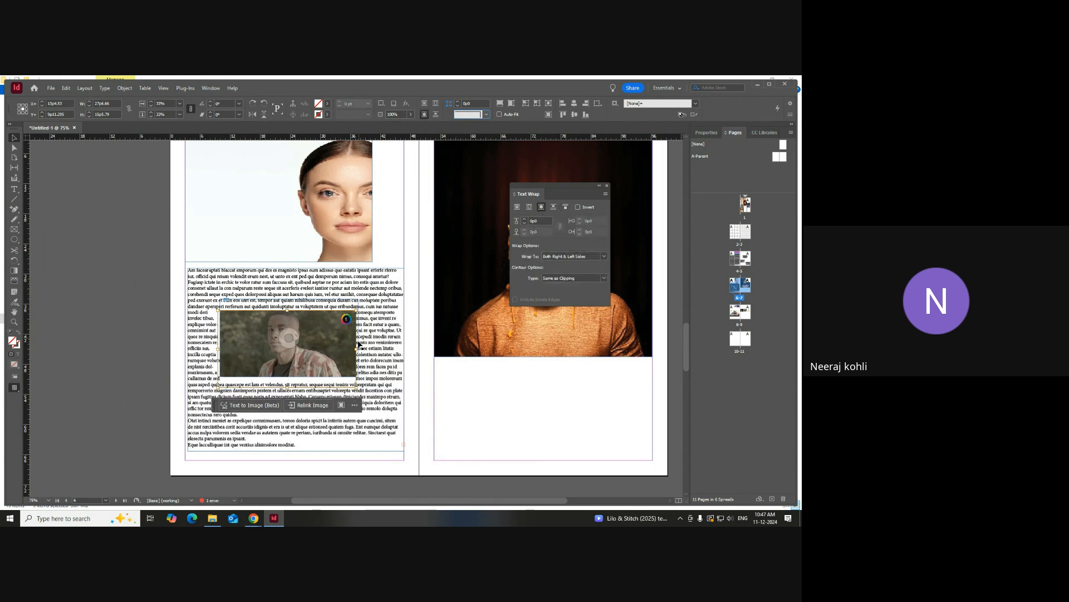
- Increase the man photo's text wrap offset to 0p10 and deselect the photo
{"action": "left_click", "coordinate": [525, 219]}
{"action": "left_click", "coordinate": [526, 220]}
{"action": "left_click", "coordinate": [525, 220]}
{"action": "left_click", "coordinate": [525, 220]}
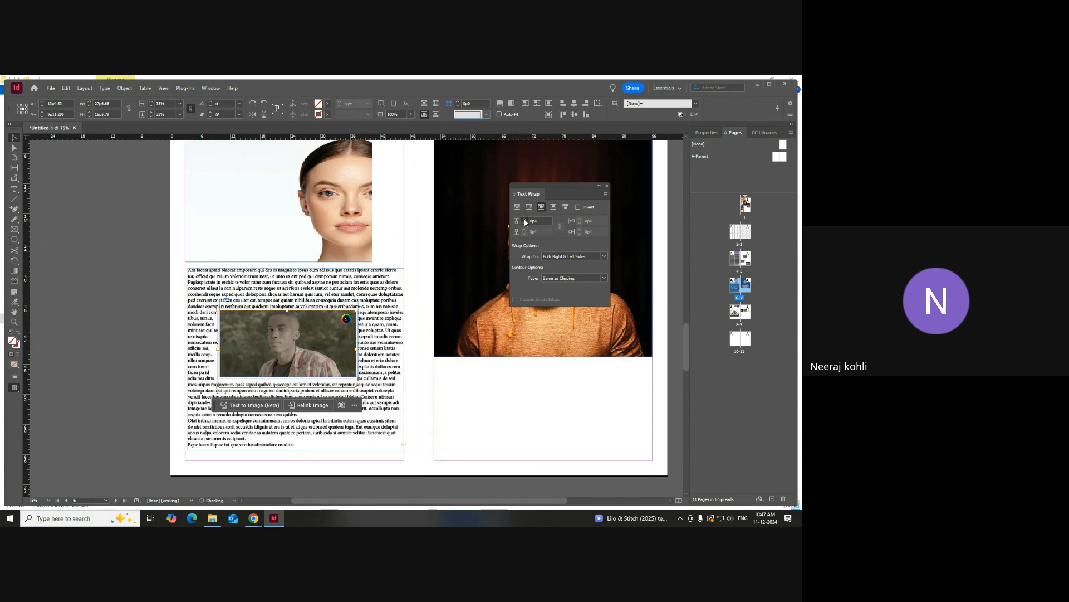
{"action": "left_click", "coordinate": [525, 219]}
{"action": "left_click", "coordinate": [525, 219]}
{"action": "left_click", "coordinate": [525, 219]}
{"action": "left_click", "coordinate": [525, 219]}
{"action": "left_click", "coordinate": [526, 219]}
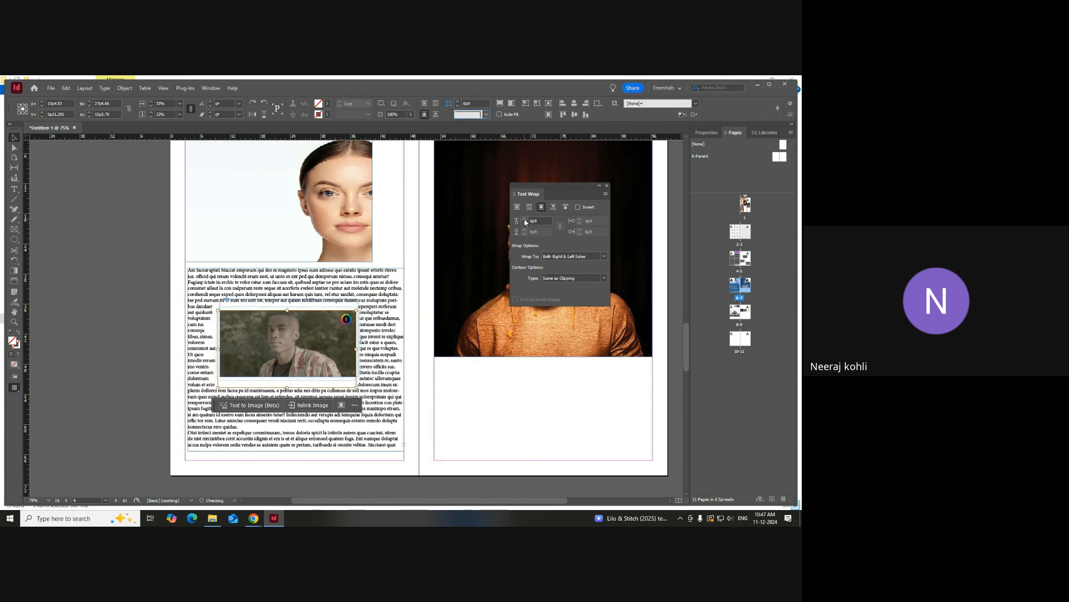
{"action": "left_click", "coordinate": [525, 220]}
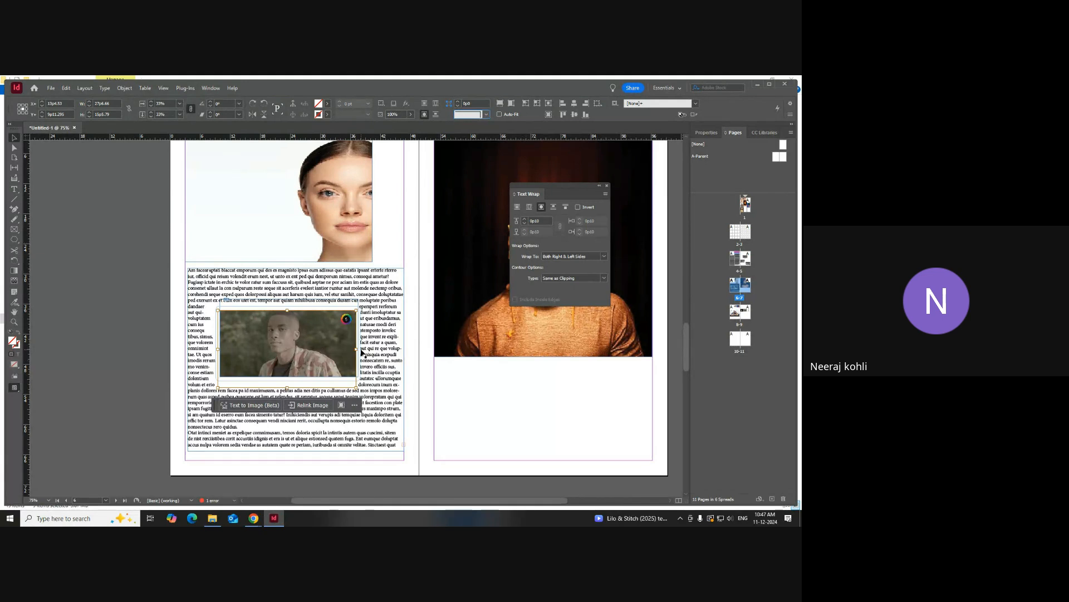
{"action": "left_click", "coordinate": [179, 357]}
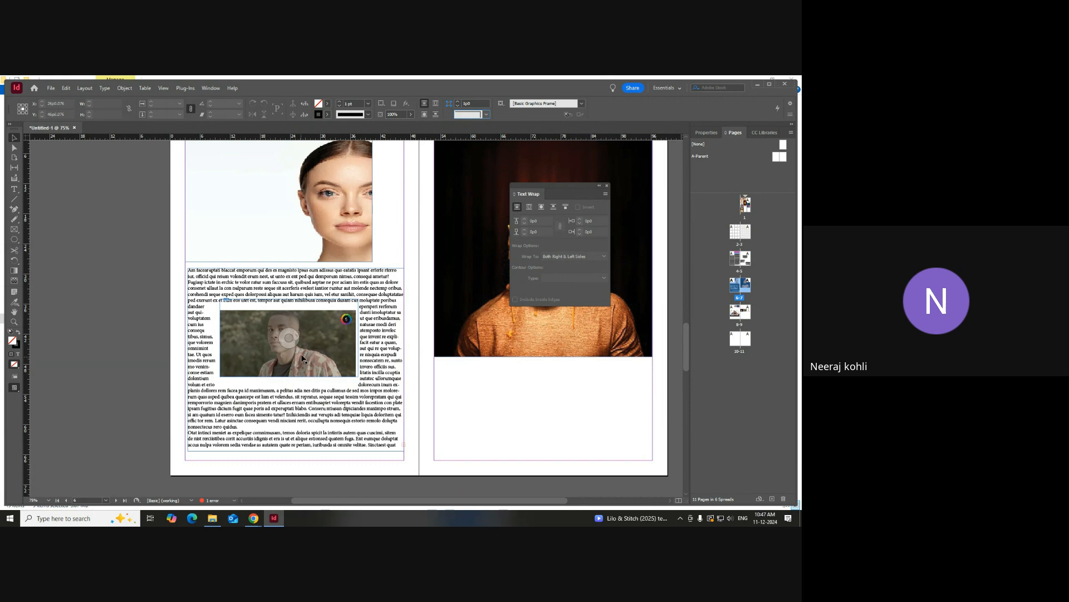
- Draw a text frame over the woman portrait on page 6 and fill it with placeholder text
{"action": "scroll", "coordinate": [302, 361], "scroll_direction": "up", "scroll_amount": 3}
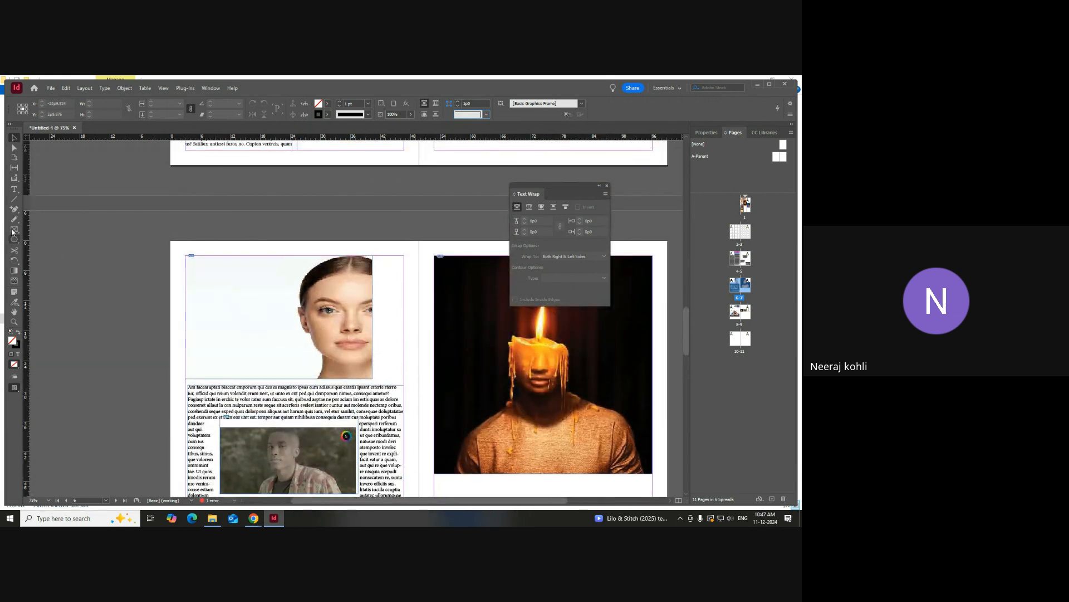
{"action": "left_click", "coordinate": [14, 189]}
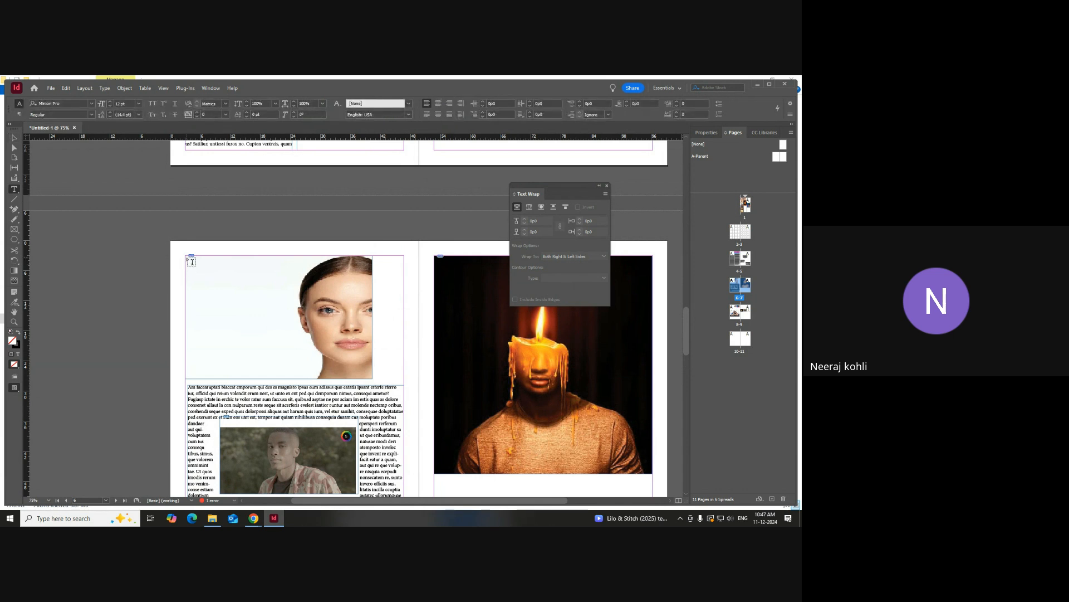
{"action": "left_click_drag", "start_coordinate": [187, 258], "coordinate": [362, 377]}
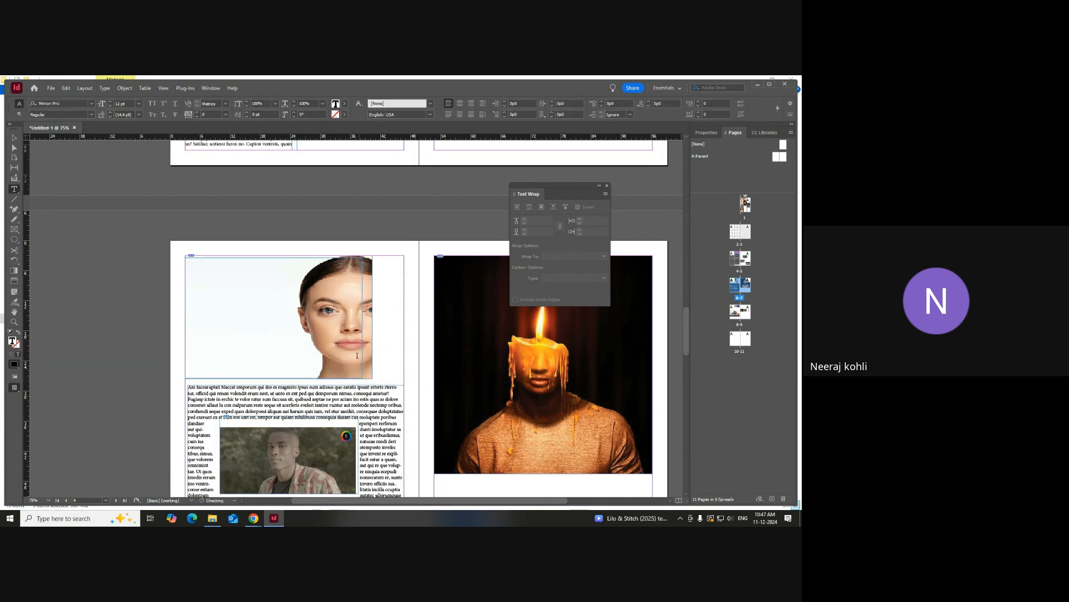
{"action": "right_click", "coordinate": [213, 270]}
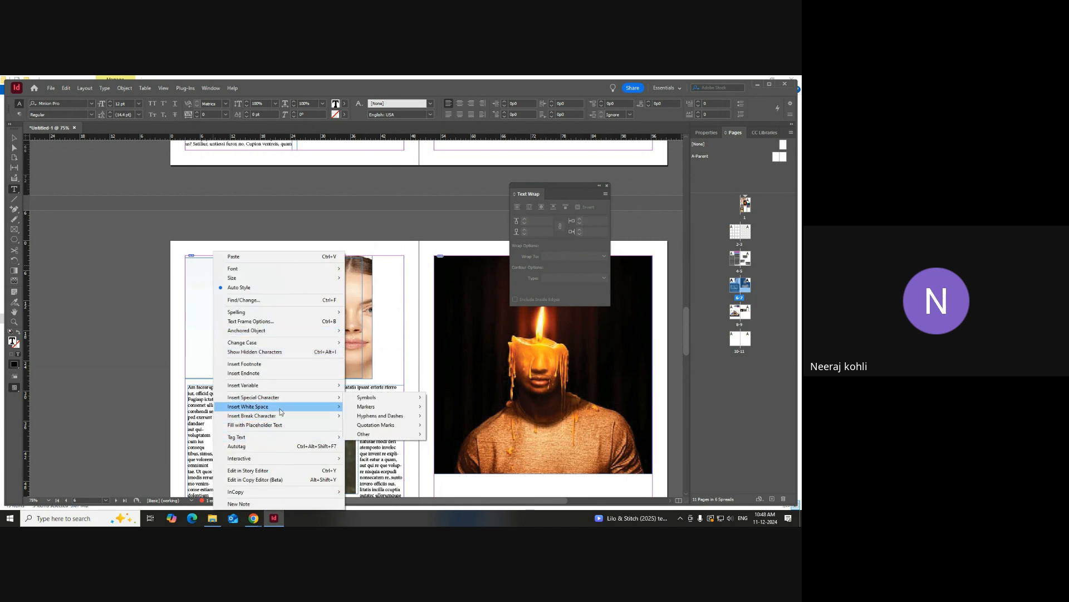
{"action": "left_click", "coordinate": [254, 425]}
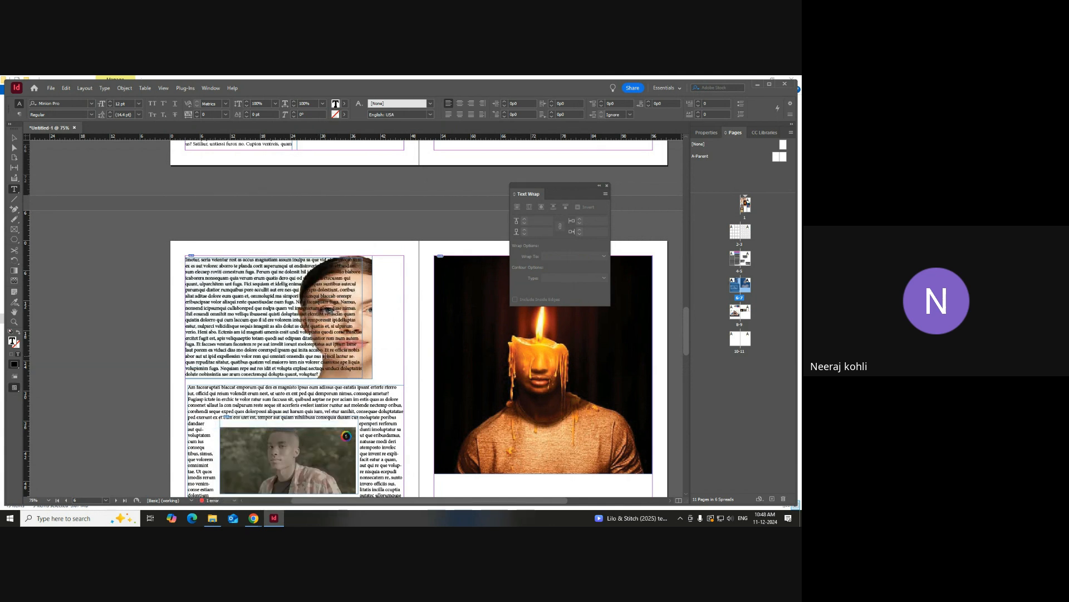
- Apply a Detect Edges clipping path to the woman portrait on page 6, with threshold 25 and tolerance 2
{"action": "left_click", "coordinate": [13, 139]}
{"action": "left_click", "coordinate": [371, 305]}
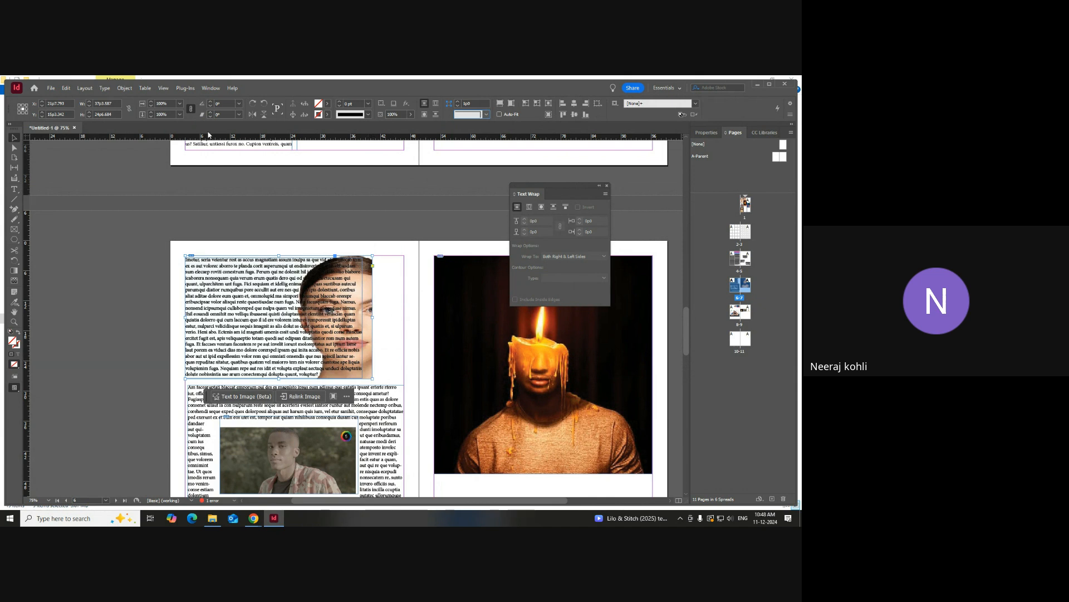
{"action": "left_click", "coordinate": [124, 88]}
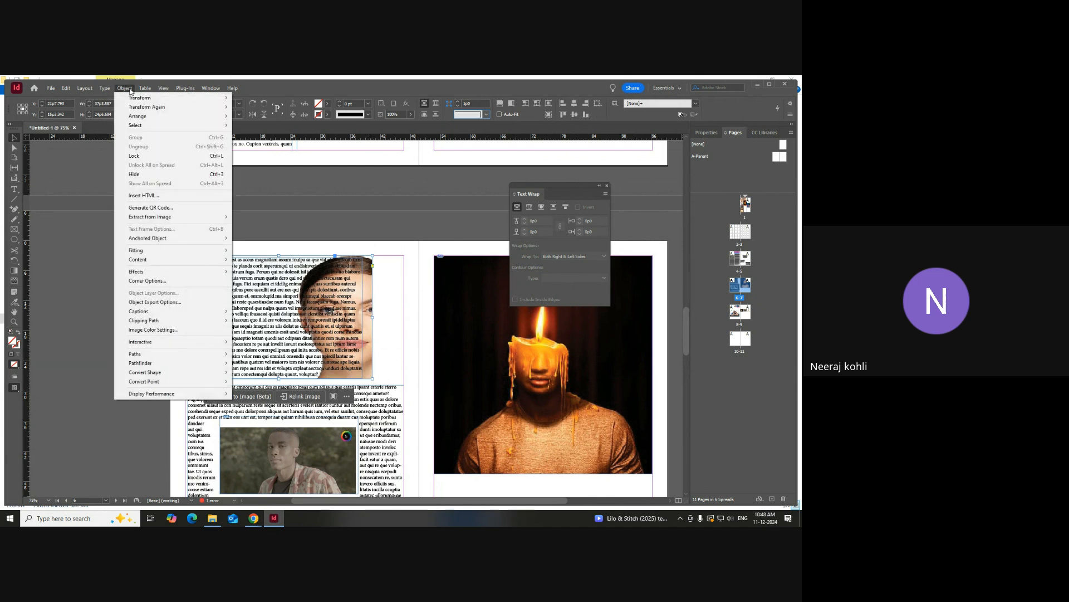
{"action": "mouse_move", "coordinate": [181, 322]}
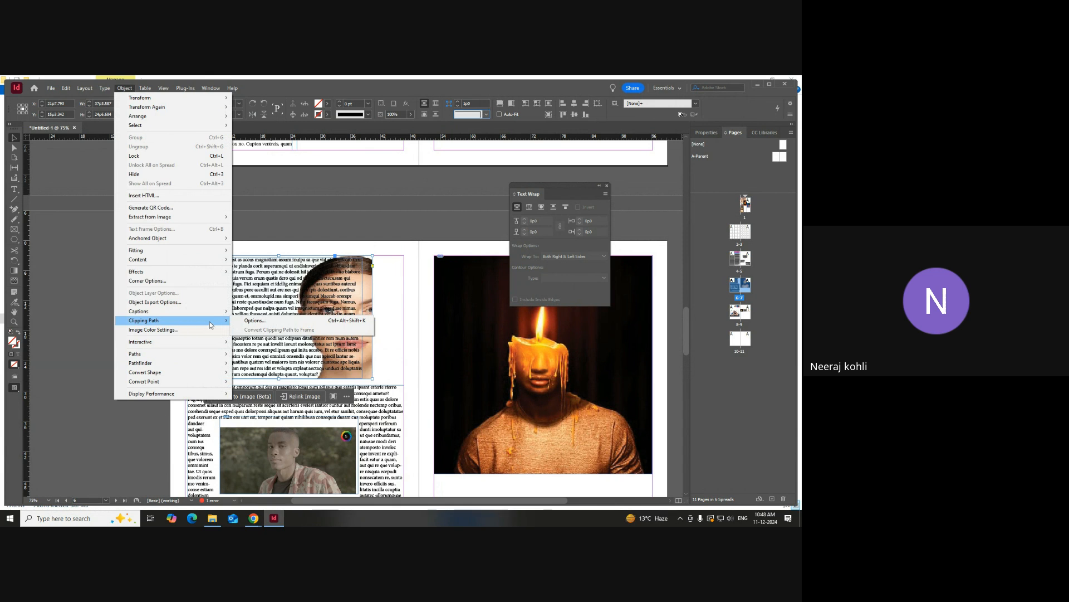
{"action": "left_click", "coordinate": [249, 323]}
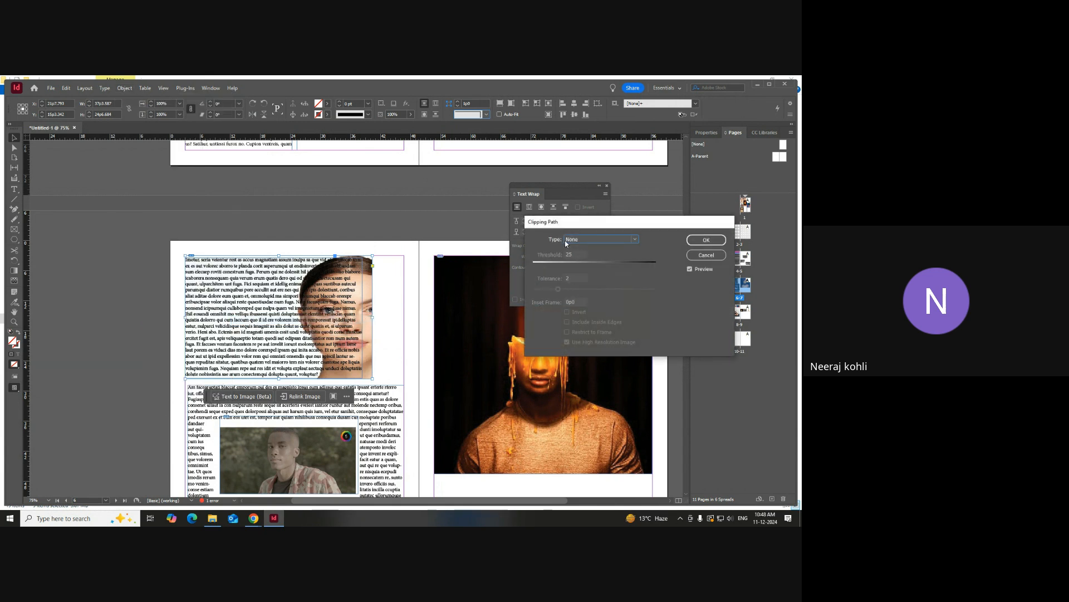
{"action": "left_click", "coordinate": [604, 240]}
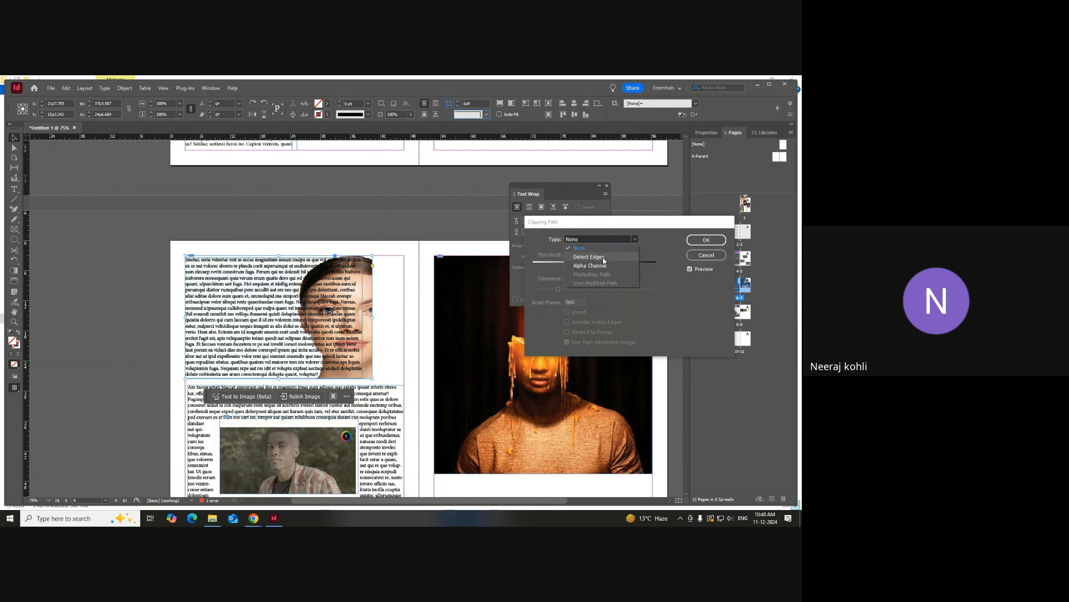
{"action": "left_click", "coordinate": [604, 257]}
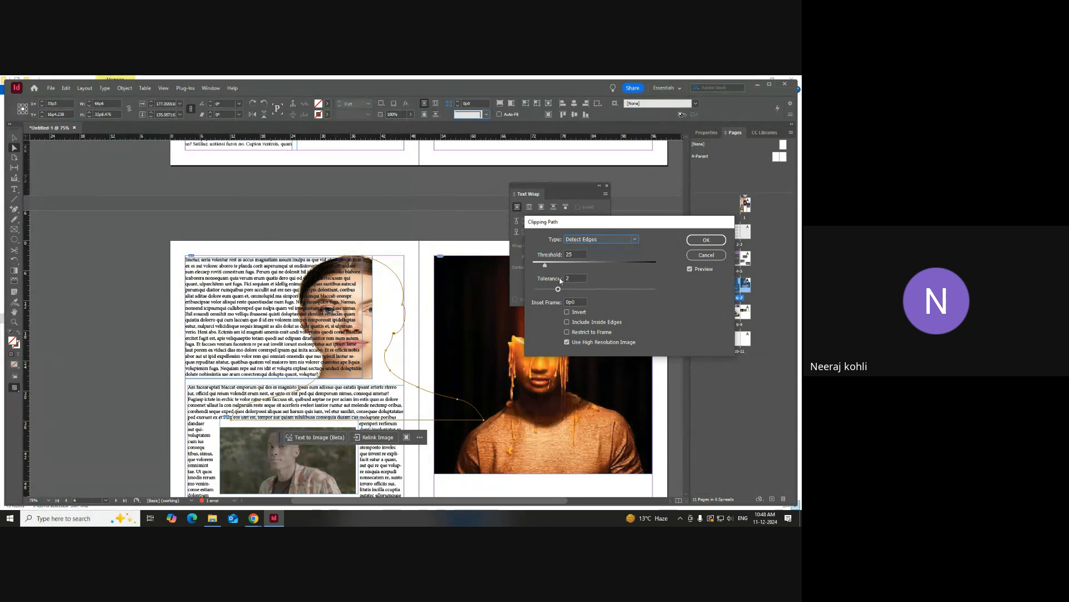
{"action": "left_click", "coordinate": [706, 240]}
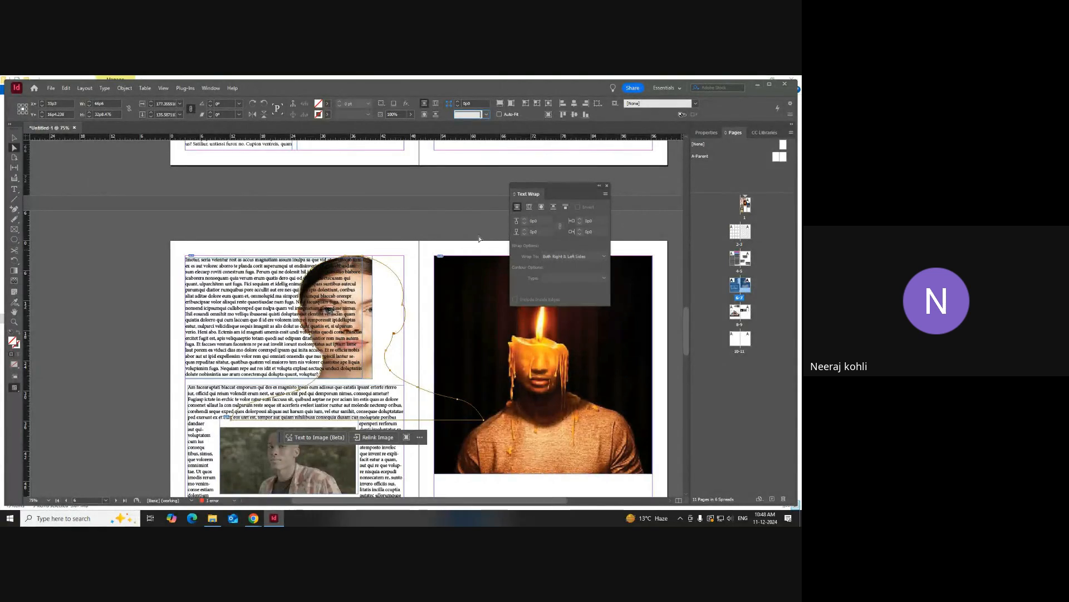
- Wrap the text around the woman portrait's object shape, nudge the overlapping text frame slightly, and close the Text Wrap panel
{"action": "left_click", "coordinate": [541, 208]}
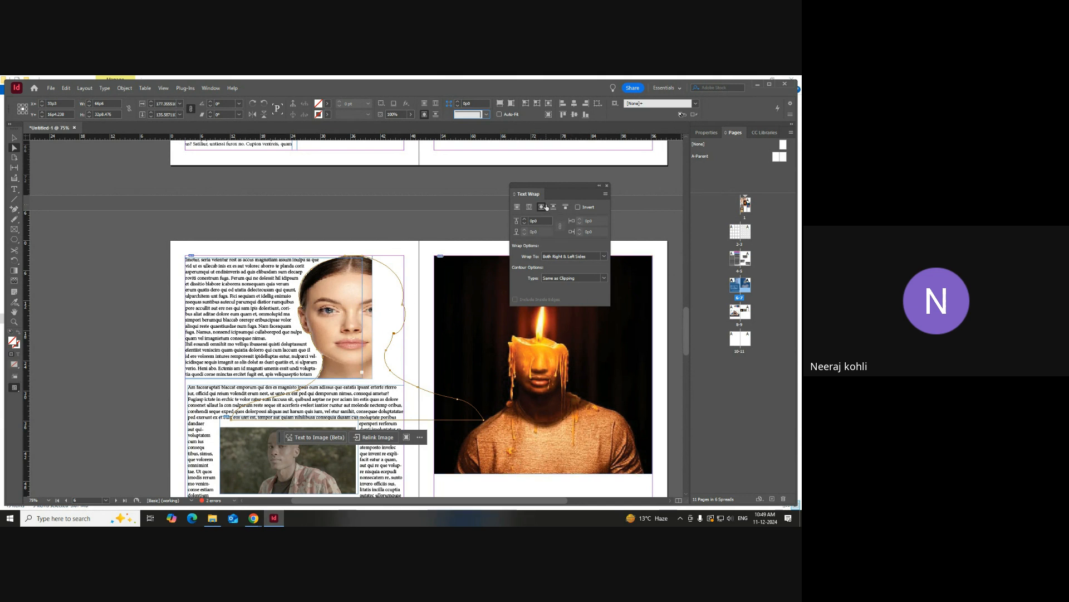
{"action": "left_click", "coordinate": [14, 137]}
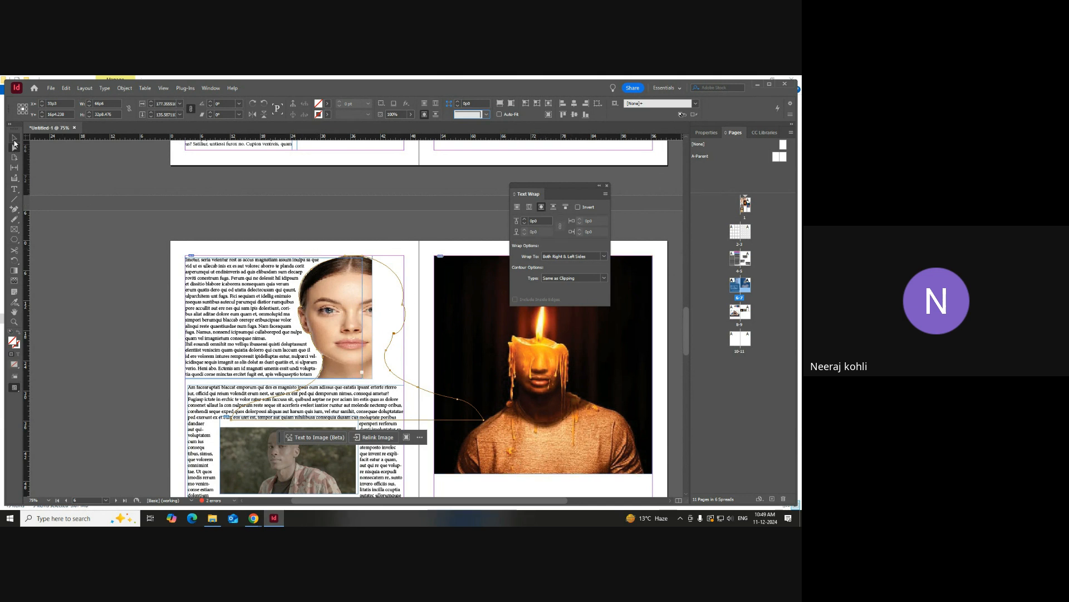
{"action": "left_click", "coordinate": [66, 256]}
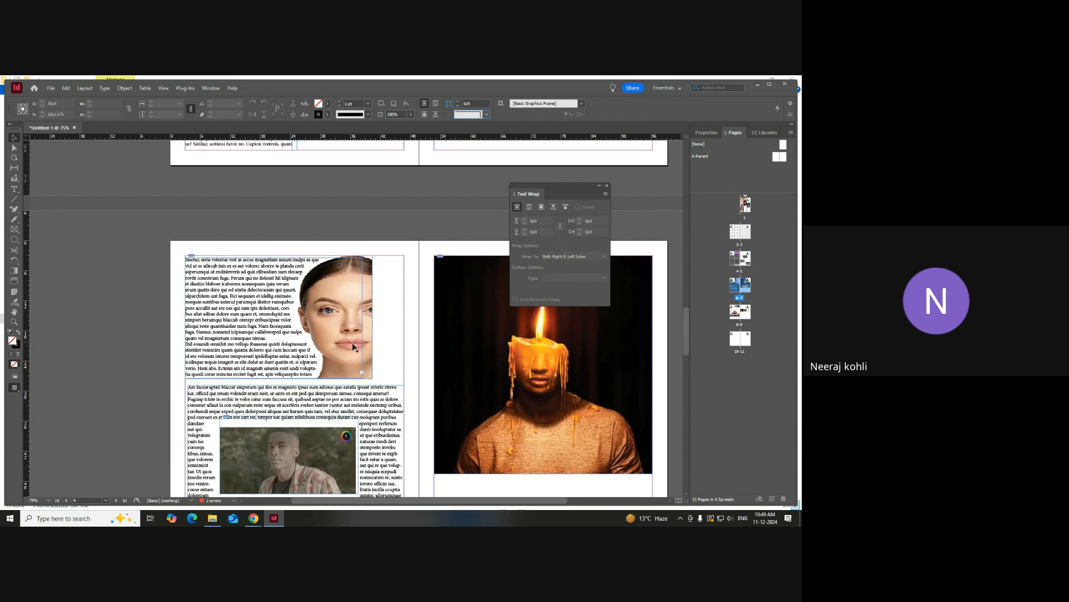
{"action": "mouse_move", "coordinate": [349, 312]}
{"action": "left_mouse_down"}
{"action": "mouse_move", "coordinate": [313, 309]}
{"action": "mouse_move", "coordinate": [359, 313]}
{"action": "mouse_move", "coordinate": [348, 312]}
{"action": "left_mouse_up"}
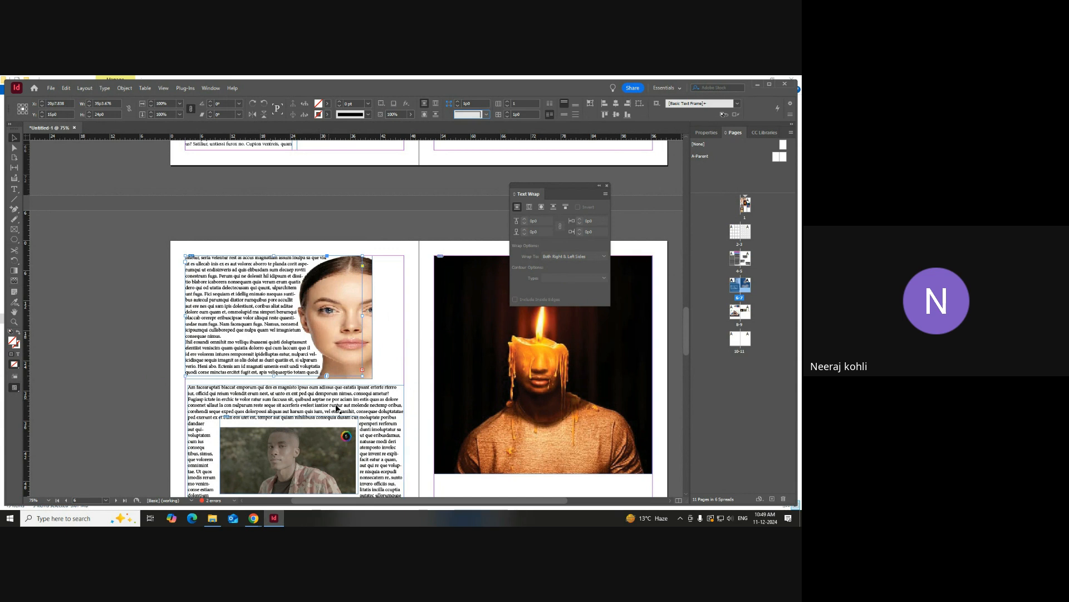
{"action": "scroll", "coordinate": [392, 430], "scroll_direction": "down", "scroll_amount": 5}
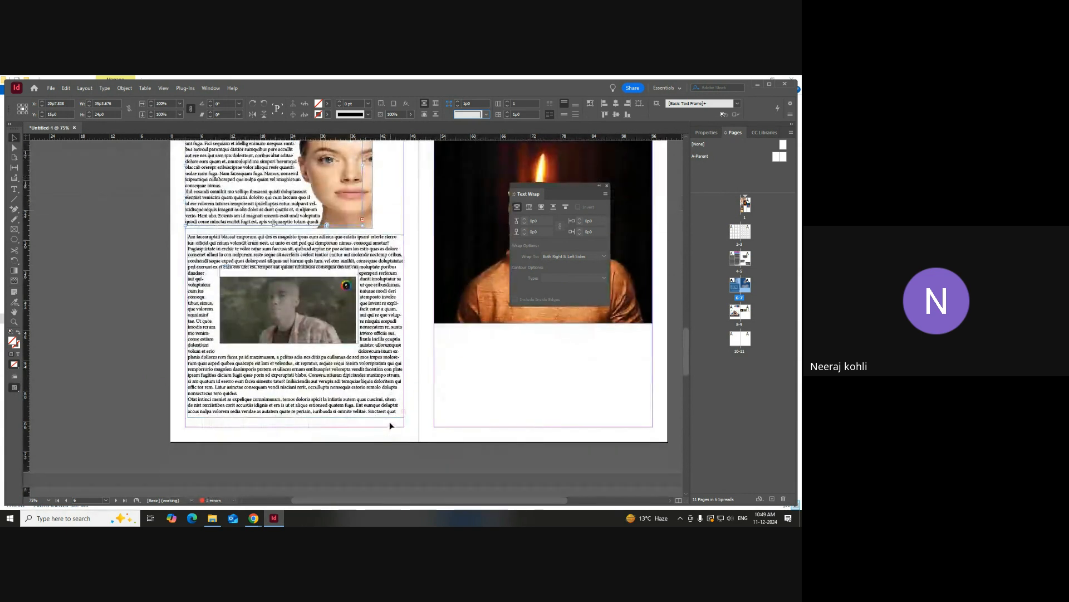
{"action": "left_click", "coordinate": [606, 185]}
- Delete pages 11 and 10 from the document
{"action": "scroll", "coordinate": [268, 389], "scroll_direction": "down", "scroll_amount": 3}
{"action": "scroll", "coordinate": [310, 364], "scroll_direction": "down", "scroll_amount": 1}
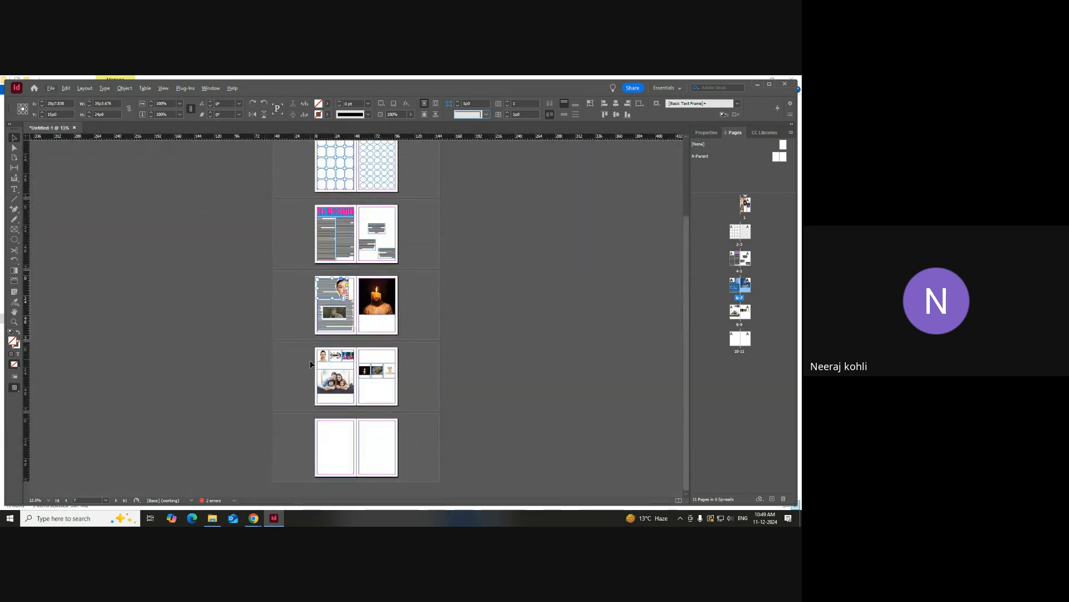
{"action": "scroll", "coordinate": [356, 370], "scroll_direction": "up", "scroll_amount": 1}
{"action": "scroll", "coordinate": [356, 371], "scroll_direction": "down", "scroll_amount": 1}
{"action": "left_click", "coordinate": [742, 340]}
{"action": "left_click", "coordinate": [783, 498]}
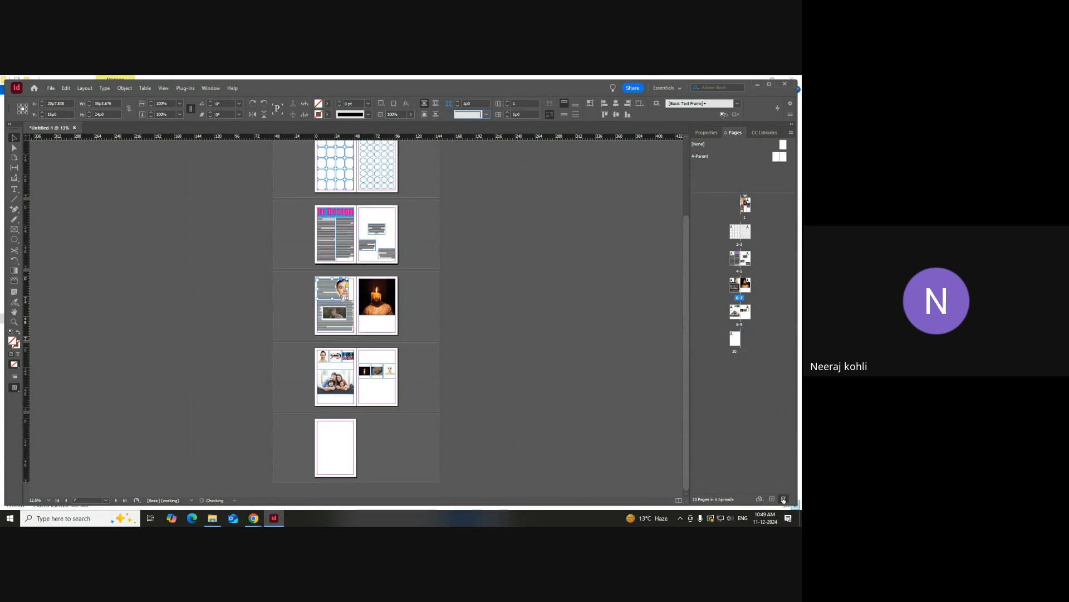
{"action": "left_click", "coordinate": [737, 340]}
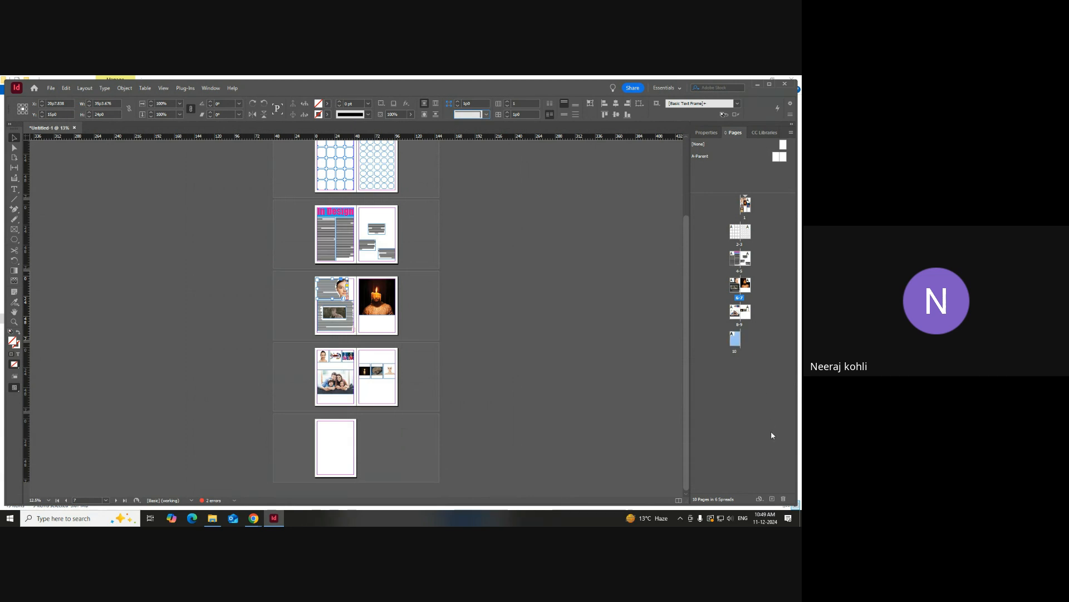
{"action": "left_click", "coordinate": [784, 500]}
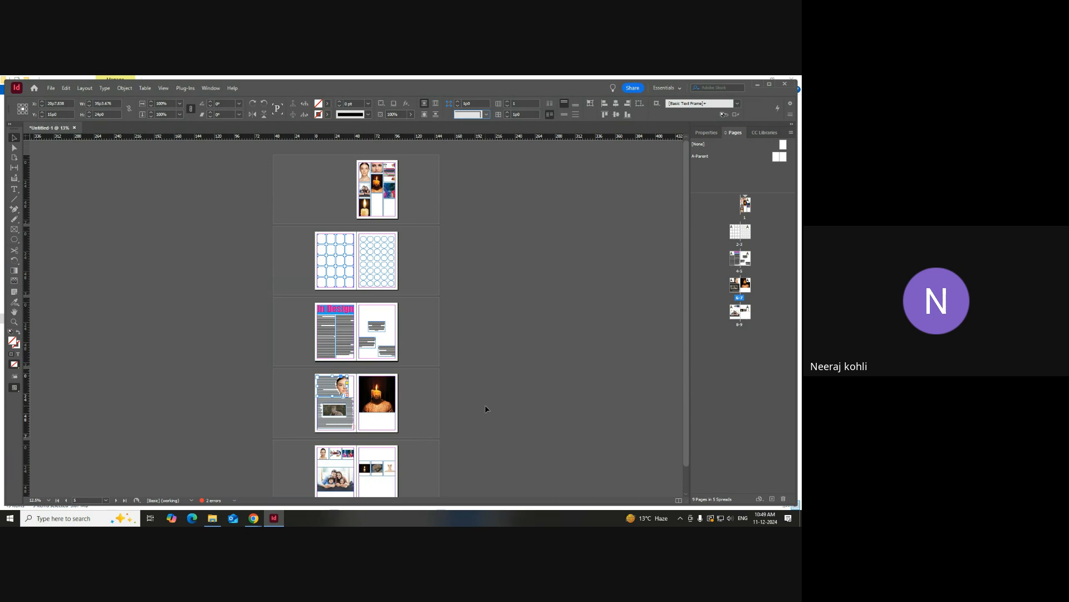
- Create a new portrait A4 document with 7 facing pages
{"action": "left_click", "coordinate": [54, 89]}
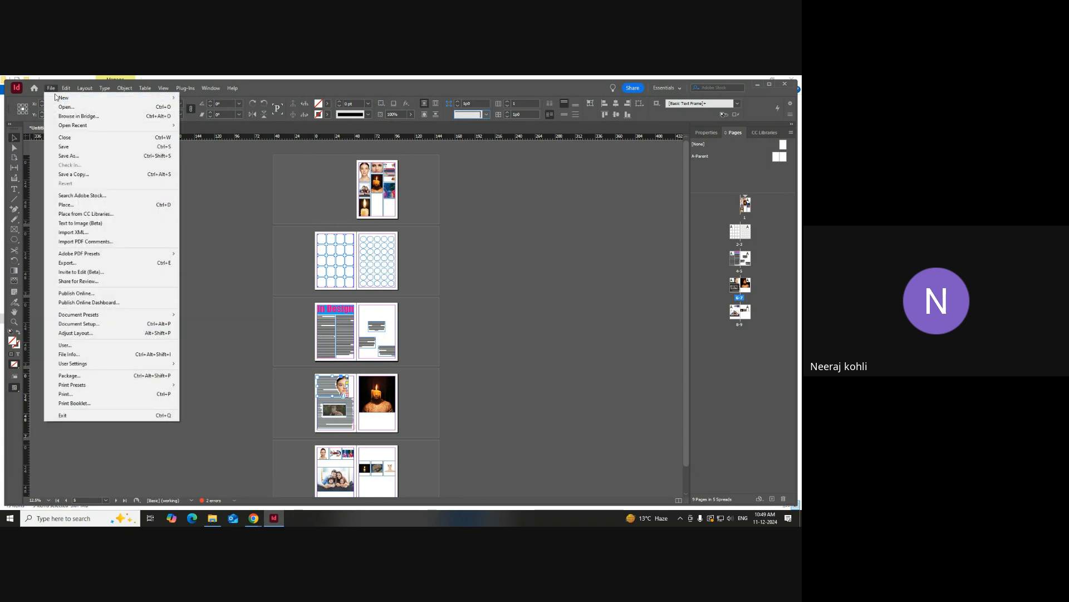
{"action": "left_click", "coordinate": [205, 98]}
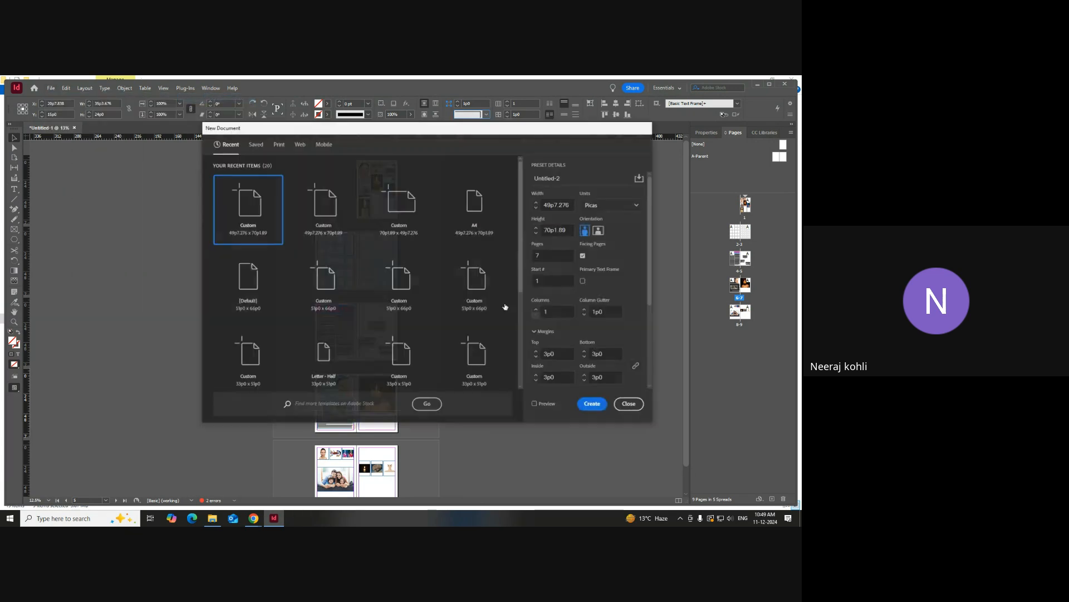
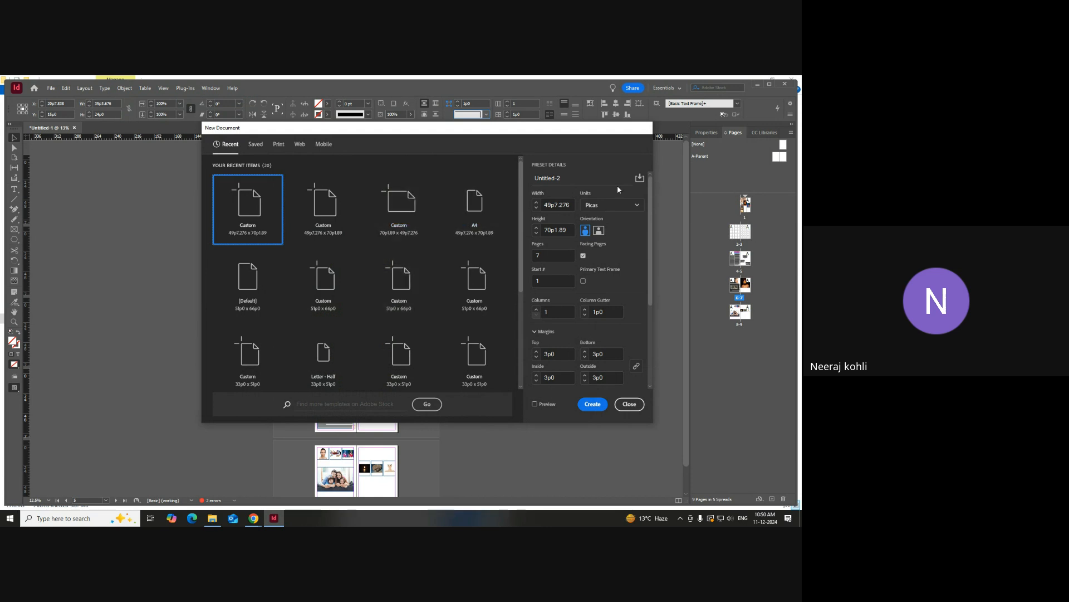
{"action": "left_click", "coordinate": [475, 209]}
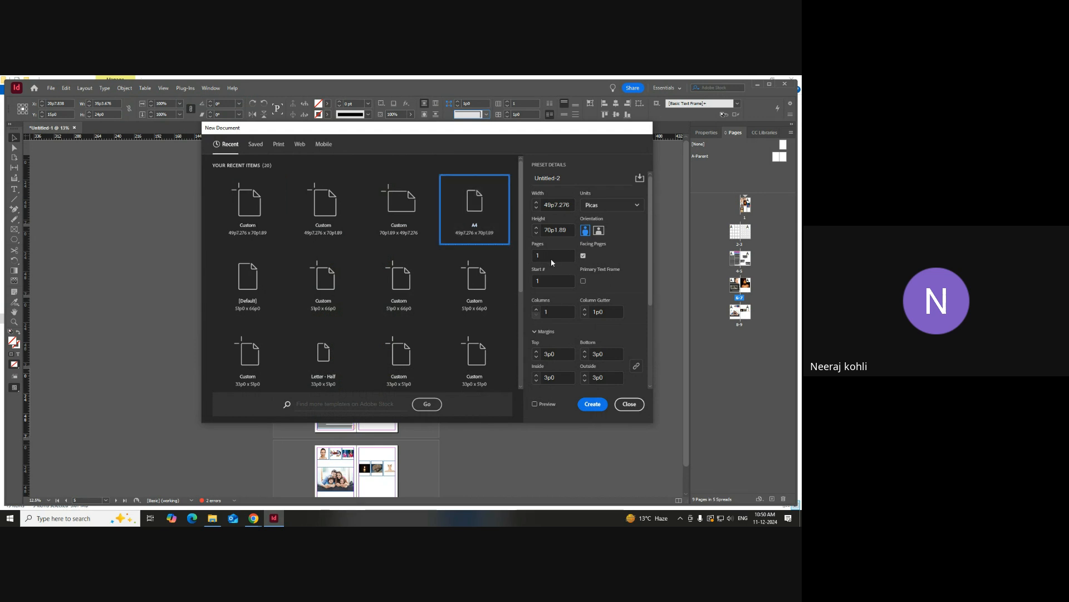
{"action": "left_click", "coordinate": [536, 255]}
{"action": "left_click", "coordinate": [592, 404]}
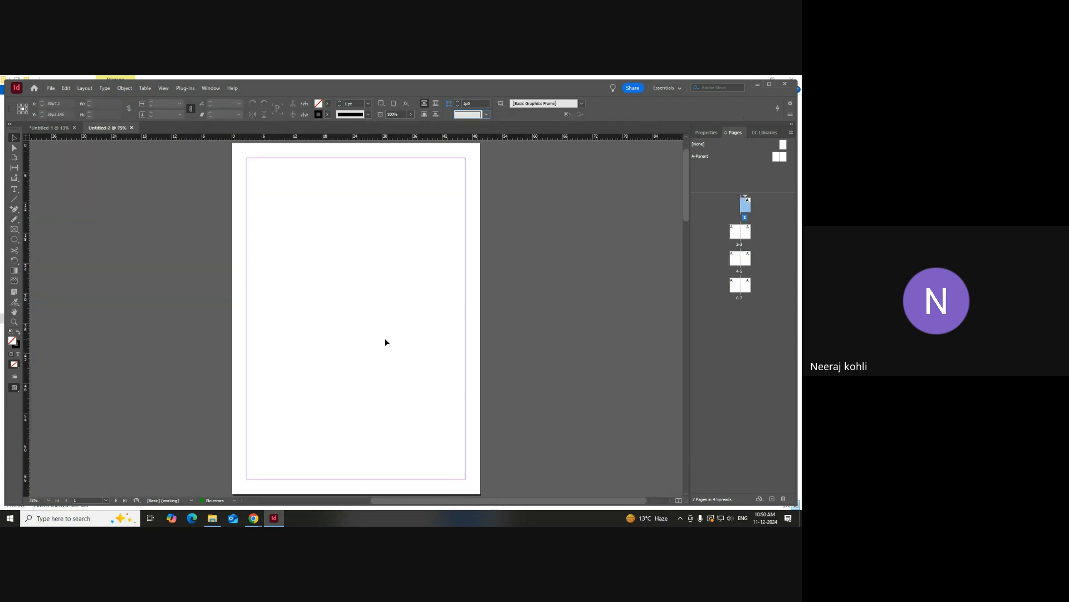
{"action": "key", "text": "ctrl+minus"}
{"action": "key", "text": "ctrl+minus"}
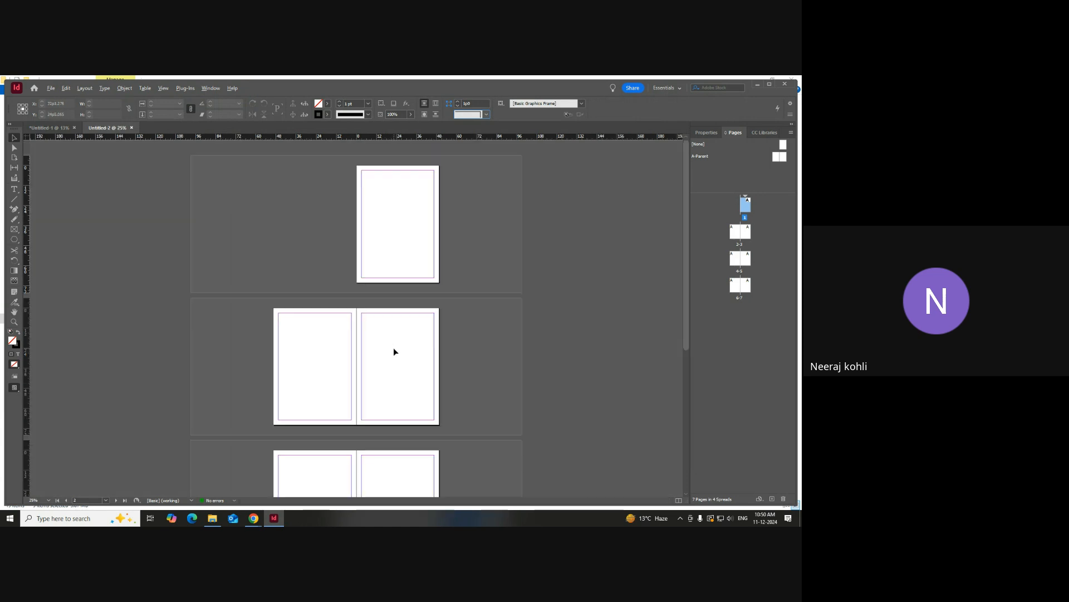
{"action": "key", "text": "ctrl+plus"}
{"action": "key", "text": "ctrl+plus"}
{"action": "scroll", "coordinate": [394, 240], "scroll_direction": "up", "scroll_amount": 3}
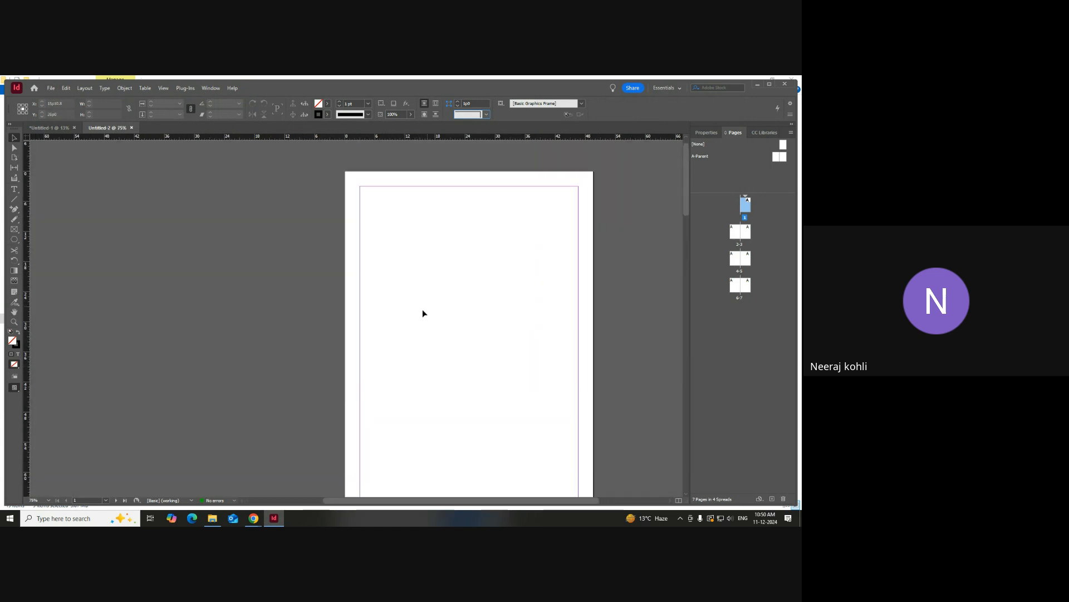
{"action": "key", "text": "ctrl+minus"}
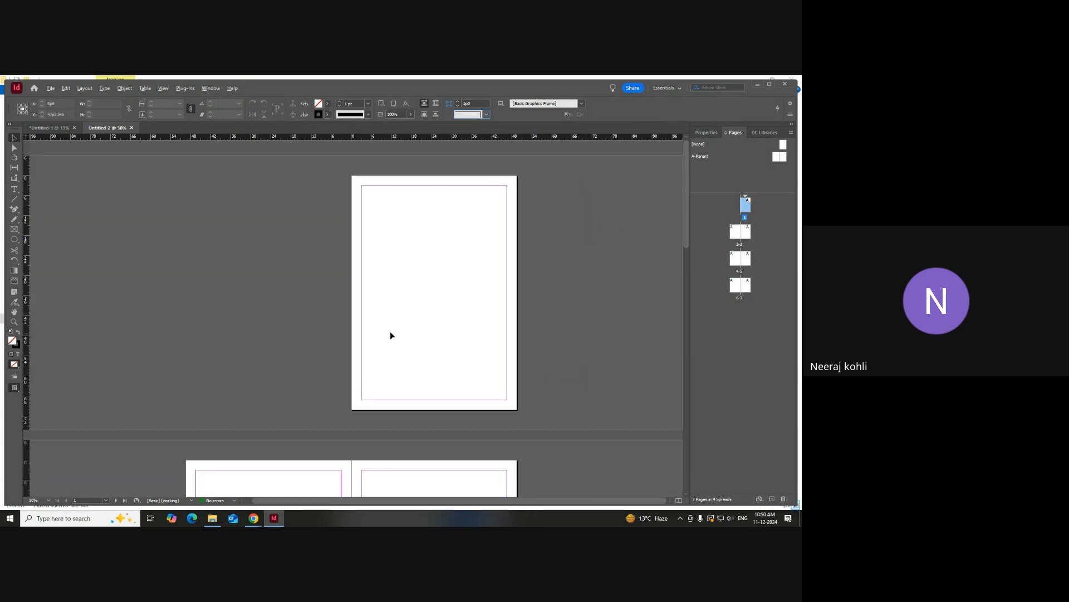
- Switch back to the Untitled-1 document and activate the Content Collector tool
{"action": "left_click", "coordinate": [56, 128]}
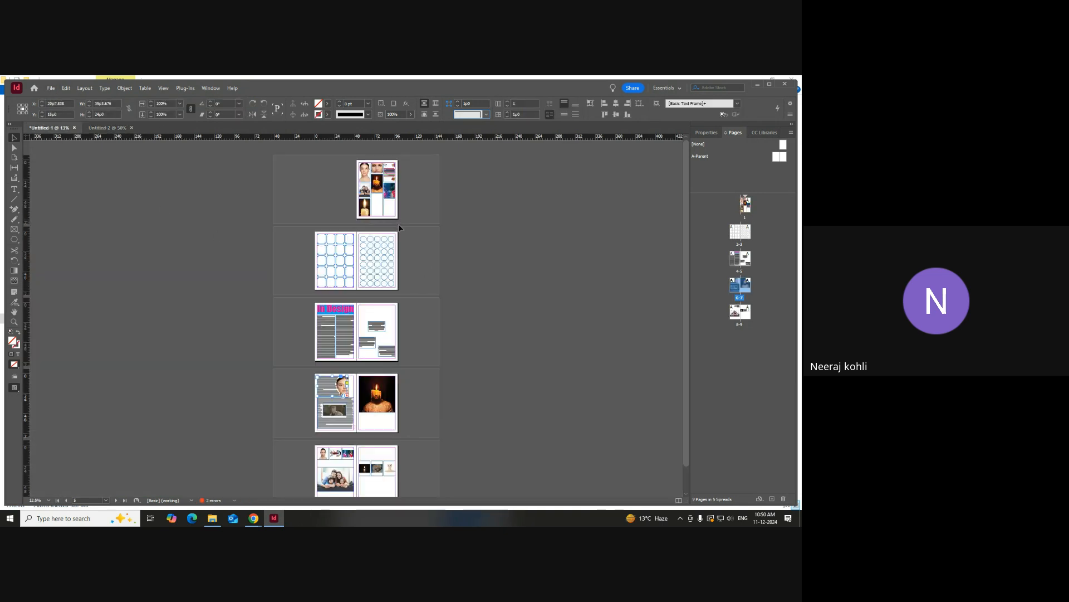
{"action": "left_click", "coordinate": [14, 179]}
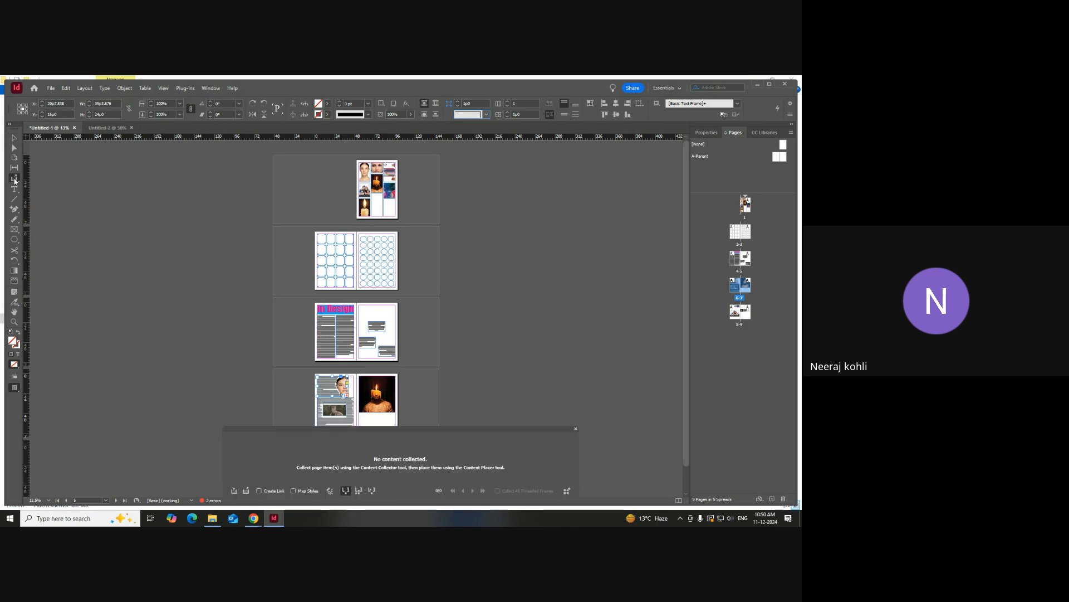
{"action": "left_click", "coordinate": [233, 492]}
- Collect six page 1 pictures: the woman portrait, face close-up, candle-headed man, blue-and-red picture, family photo and burning candle
{"action": "key", "text": "ctrl+equal"}
{"action": "key", "text": "ctrl+equal"}
{"action": "key", "text": "ctrl+equal"}
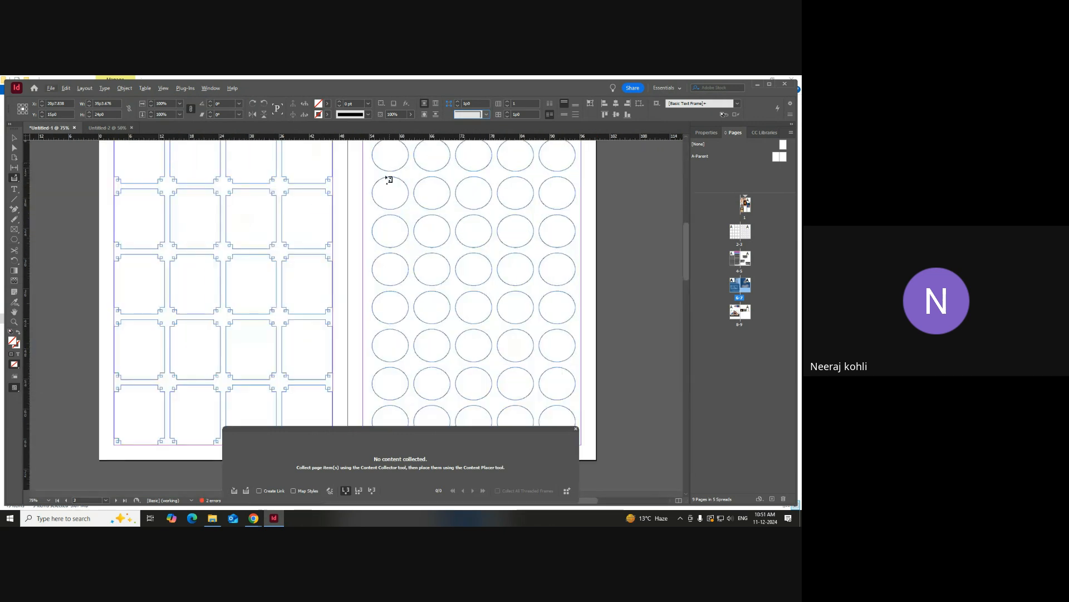
{"action": "scroll", "coordinate": [389, 179], "scroll_direction": "up", "scroll_amount": 7}
{"action": "key", "text": "ctrl+minus"}
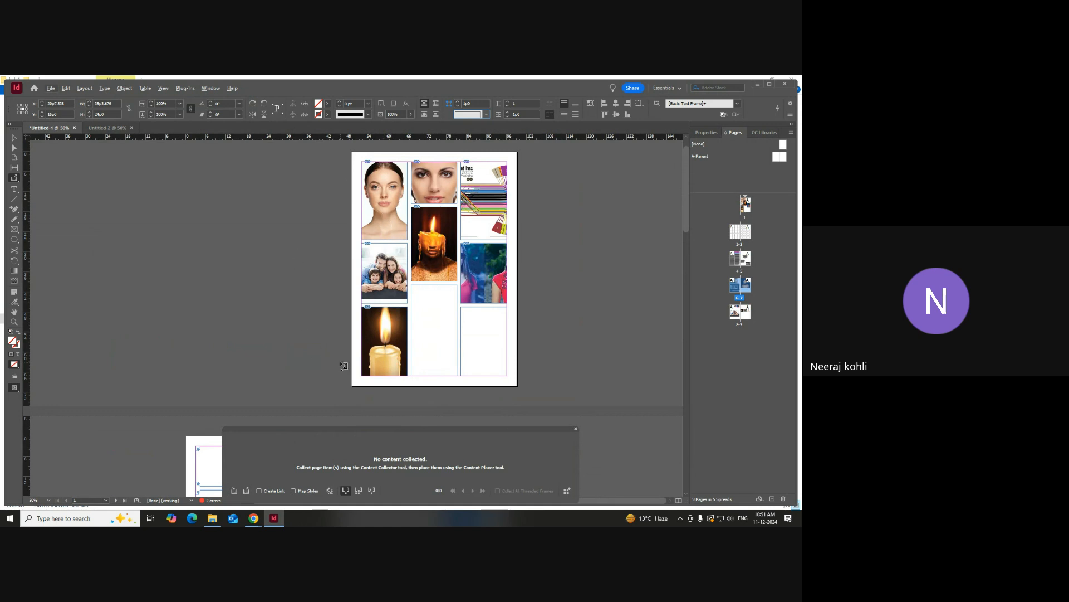
{"action": "left_click", "coordinate": [384, 200]}
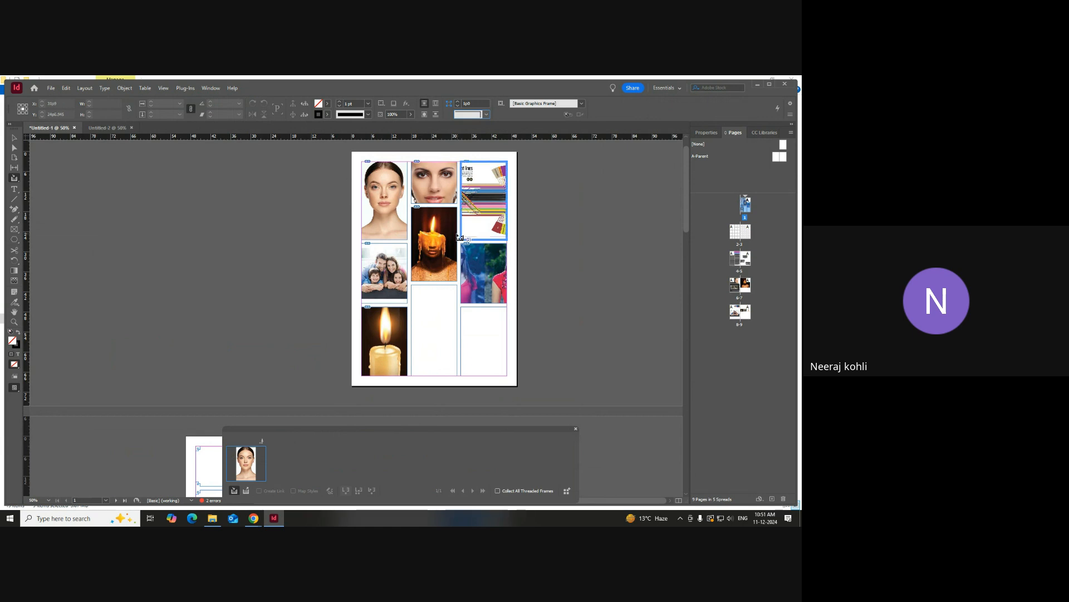
{"action": "left_click", "coordinate": [443, 188]}
{"action": "left_click", "coordinate": [440, 245]}
{"action": "left_click", "coordinate": [479, 291]}
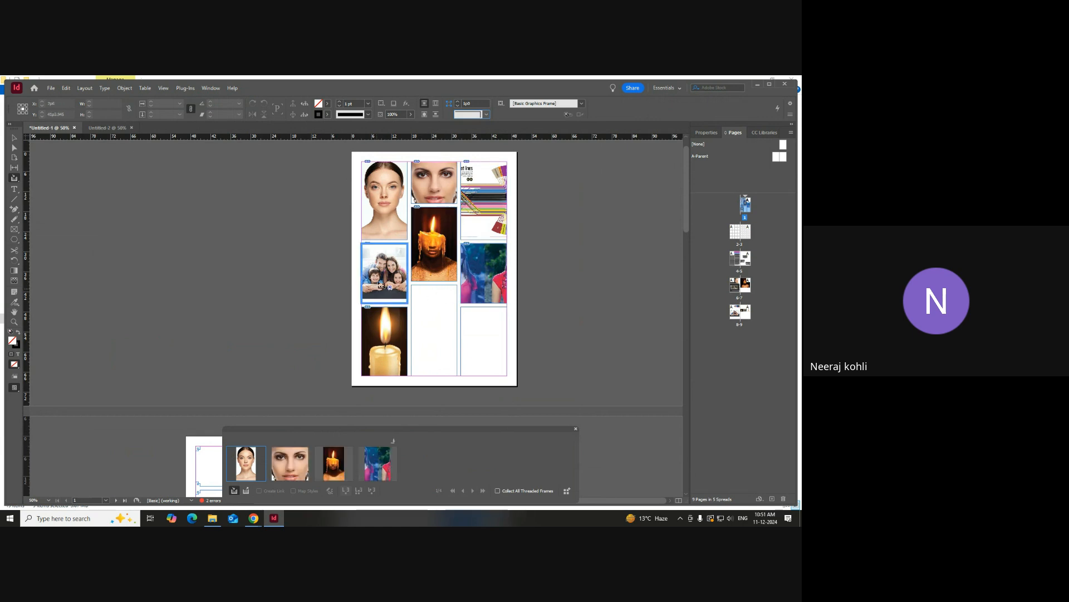
{"action": "left_click", "coordinate": [390, 282]}
{"action": "left_click", "coordinate": [382, 336]}
- Add one corner-decorated frame from page 2 and one circular frame from page 3 to the collected content
{"action": "scroll", "coordinate": [480, 332], "scroll_direction": "down", "scroll_amount": 5}
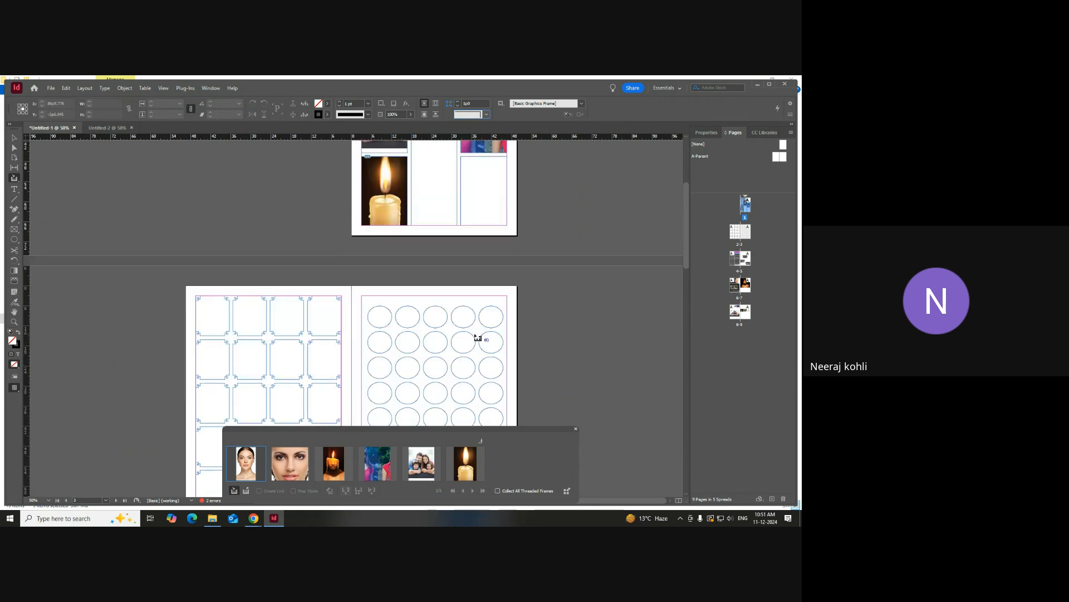
{"action": "left_click", "coordinate": [288, 237]}
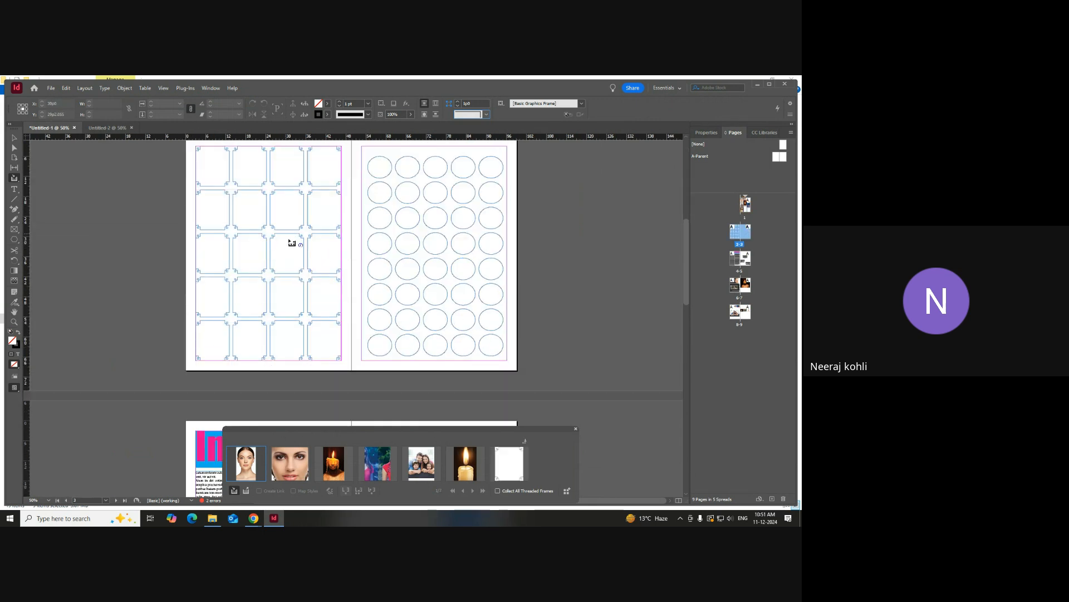
{"action": "scroll", "coordinate": [429, 281], "scroll_direction": "down", "scroll_amount": 1}
{"action": "left_click", "coordinate": [427, 256]}
{"action": "scroll", "coordinate": [428, 256], "scroll_direction": "down", "scroll_amount": 2}
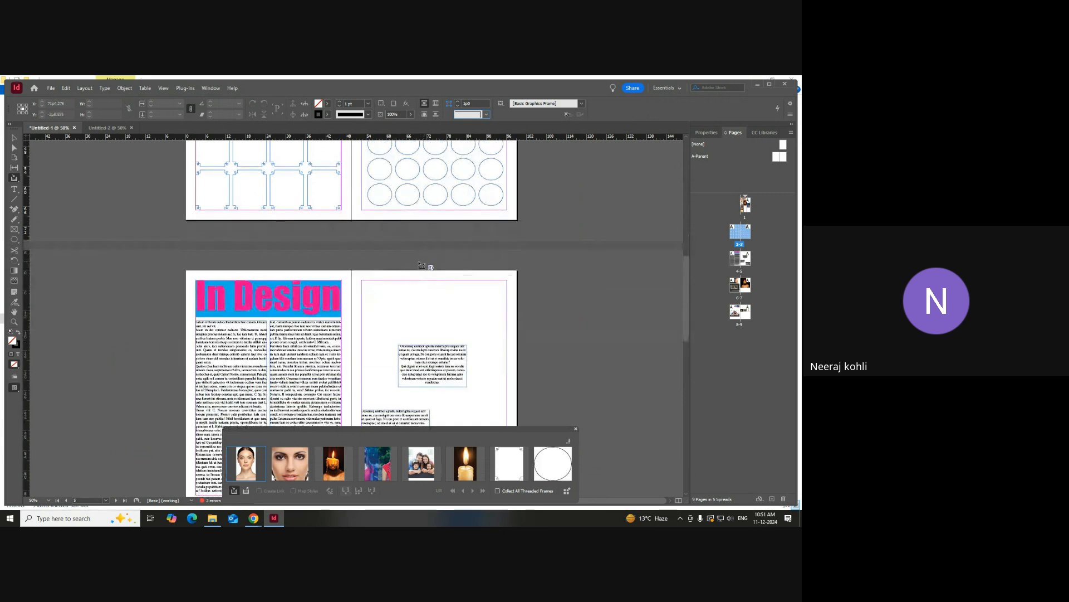
- Add the In Design title and both text columns from page 4 to the collected content
{"action": "scroll", "coordinate": [324, 298], "scroll_direction": "down", "scroll_amount": 2}
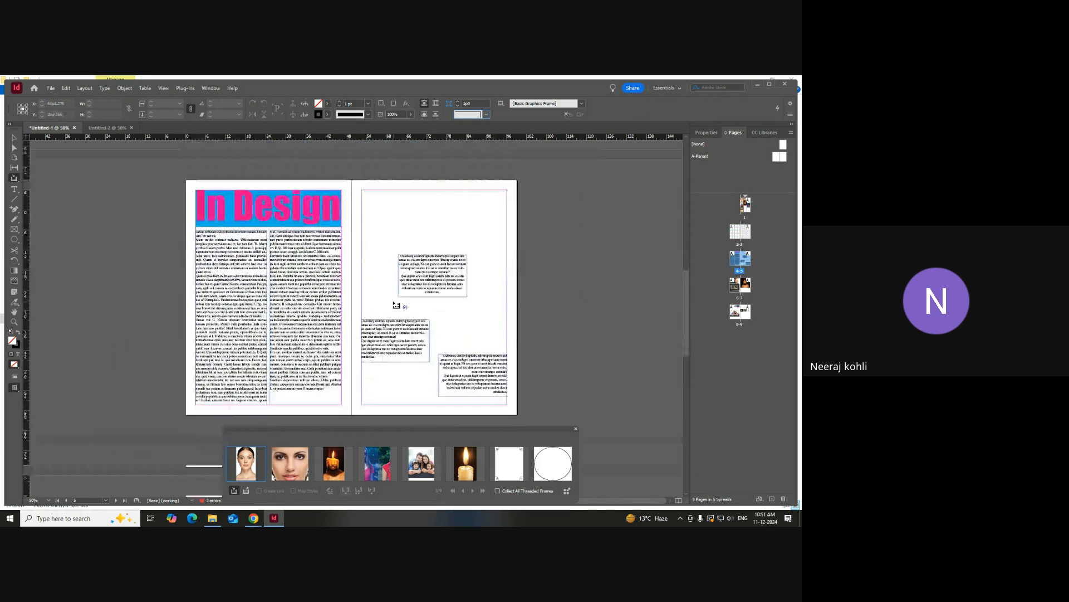
{"action": "left_click", "coordinate": [306, 314]}
{"action": "scroll", "coordinate": [306, 313], "scroll_direction": "down", "scroll_amount": 2}
{"action": "left_click", "coordinate": [286, 273]}
- Collect page 6's wrapped text and woman picture, page 7's candle-headed man, and page 8's family photo and woman portrait
{"action": "scroll", "coordinate": [322, 333], "scroll_direction": "down", "scroll_amount": 2}
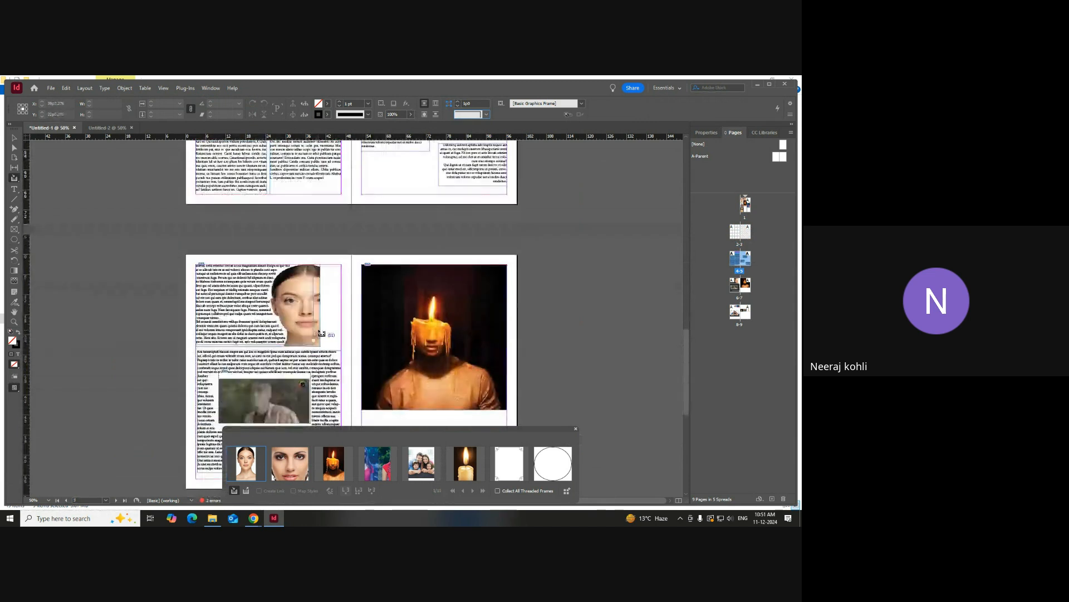
{"action": "left_click", "coordinate": [298, 304]}
{"action": "left_click", "coordinate": [316, 306]}
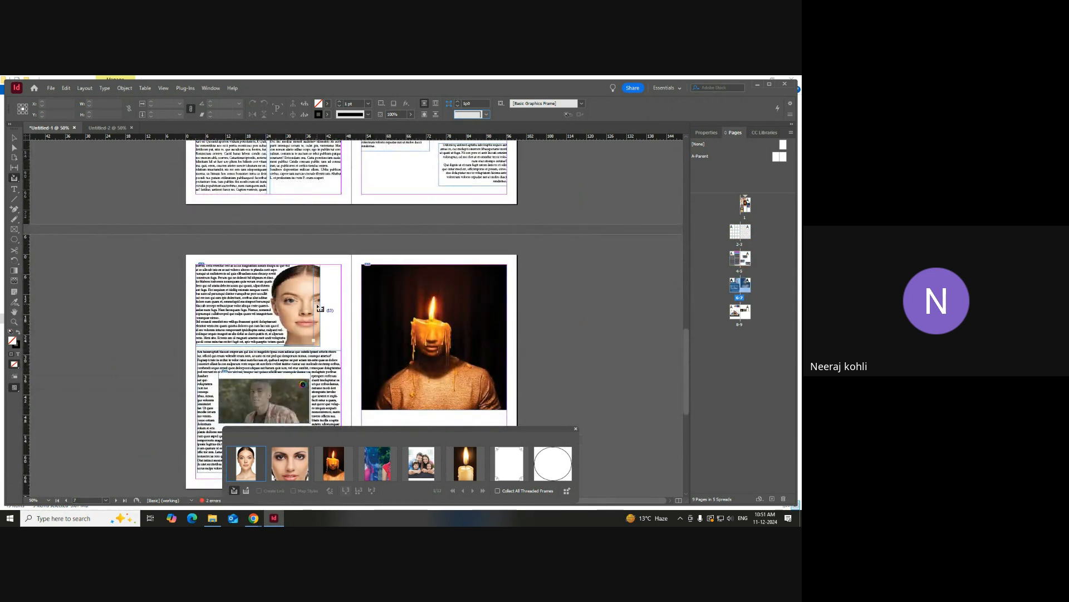
{"action": "left_click", "coordinate": [437, 337]}
{"action": "scroll", "coordinate": [424, 335], "scroll_direction": "down", "scroll_amount": 2}
{"action": "left_click", "coordinate": [404, 337]}
{"action": "scroll", "coordinate": [404, 336], "scroll_direction": "down", "scroll_amount": 2}
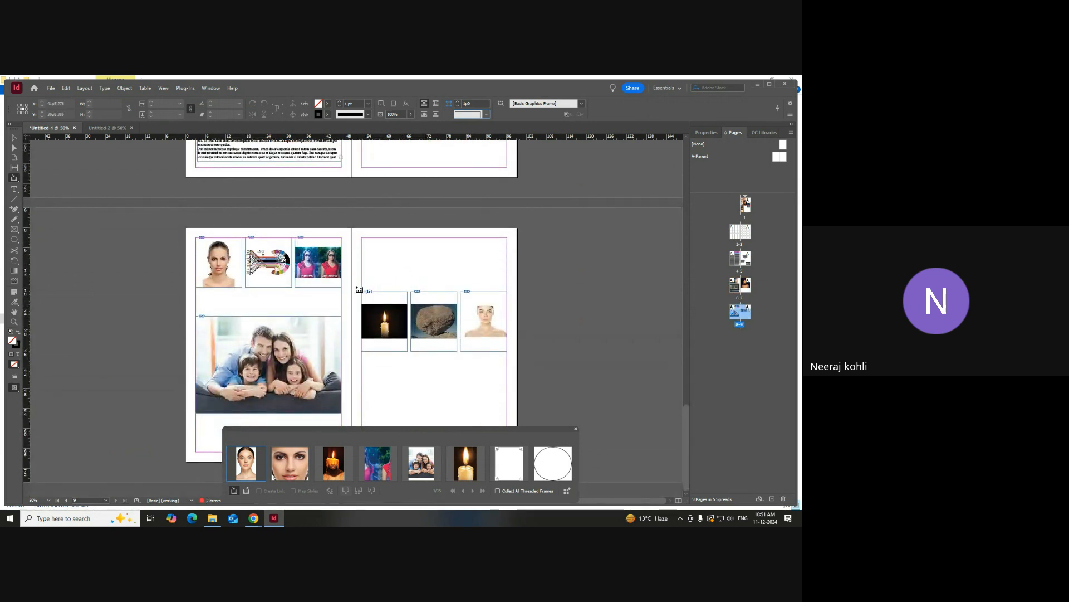
- Switch to the Untitled-2 document and use the Content Placer to skip the woman portrait and place the face close-up across page 1
{"action": "left_click", "coordinate": [111, 130]}
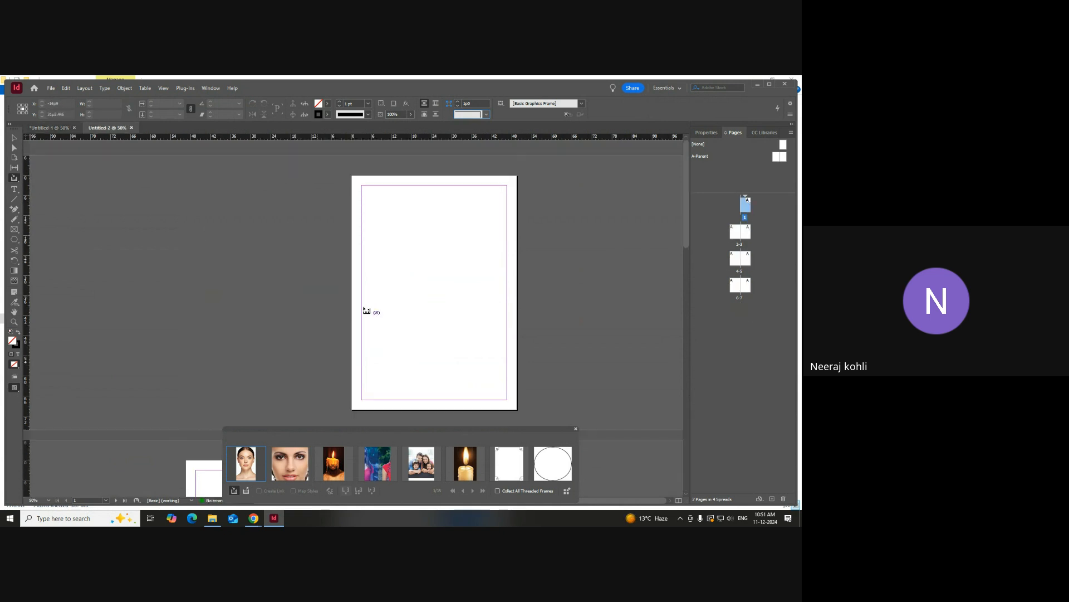
{"action": "left_click", "coordinate": [247, 491]}
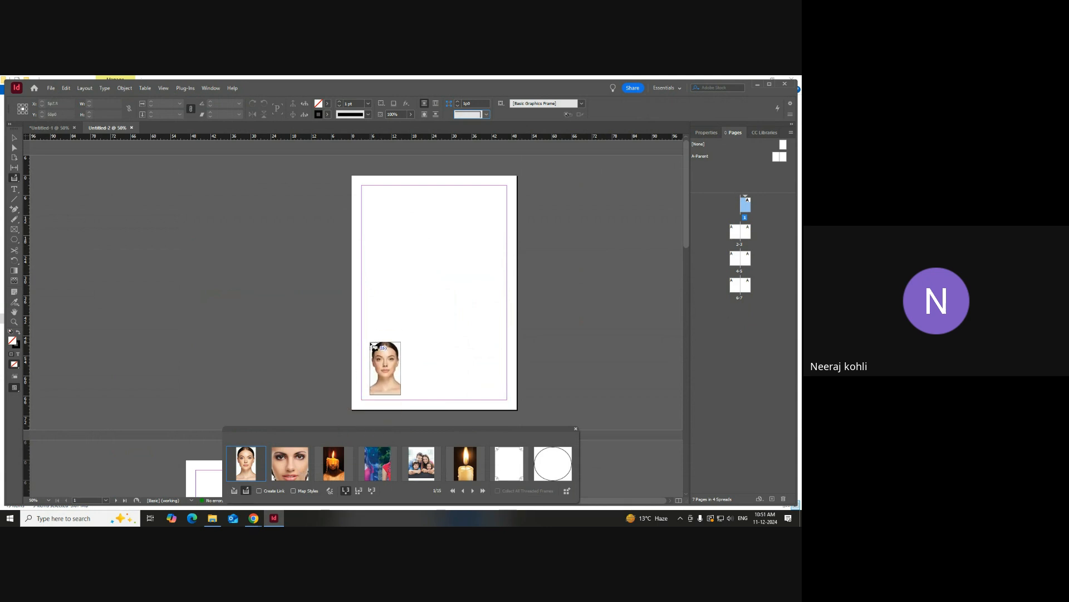
{"action": "key", "text": "Right"}
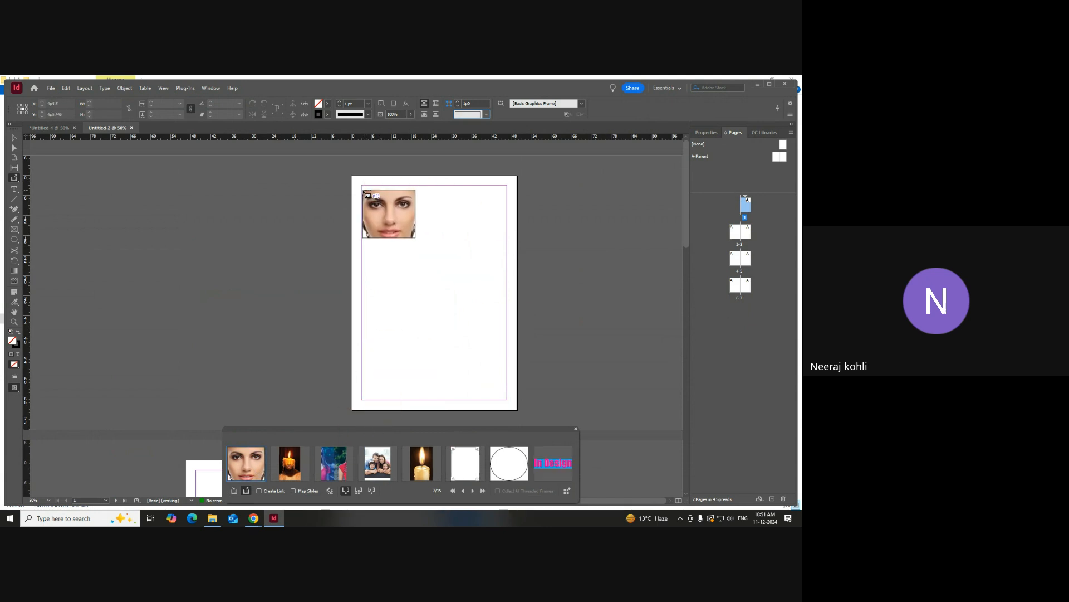
{"action": "left_click_drag", "start_coordinate": [362, 190], "coordinate": [508, 306]}
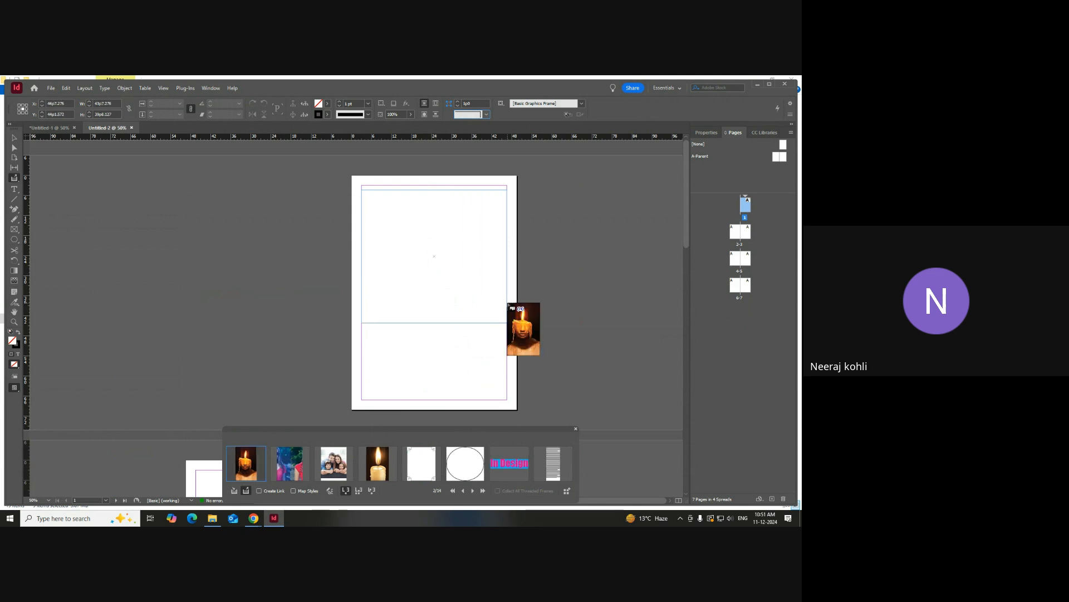
- Place the candle-headed man, blue-and-red picture and burning candle on page 2, and the family photo on page 3
{"action": "scroll", "coordinate": [451, 306], "scroll_direction": "down", "scroll_amount": 1}
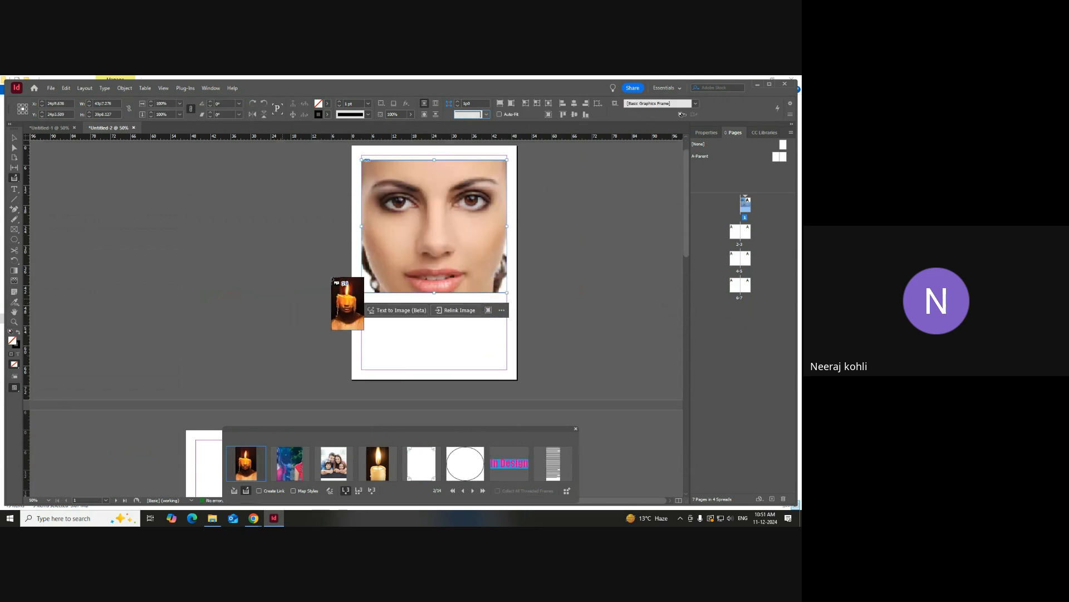
{"action": "scroll", "coordinate": [351, 300], "scroll_direction": "down", "scroll_amount": 8}
{"action": "left_click_drag", "start_coordinate": [197, 199], "coordinate": [244, 275]}
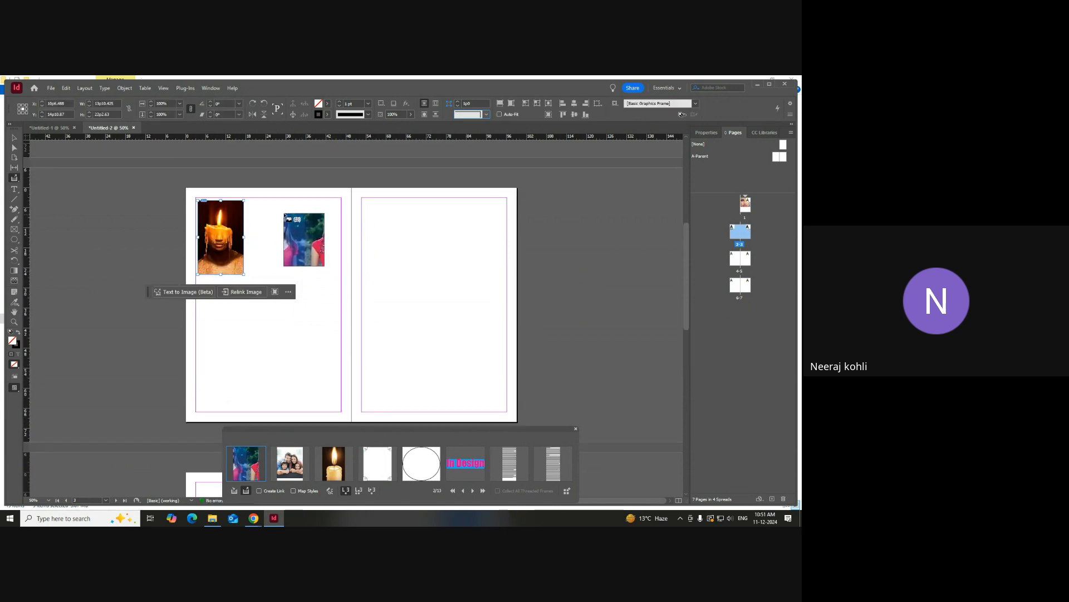
{"action": "left_click_drag", "start_coordinate": [250, 202], "coordinate": [339, 316]}
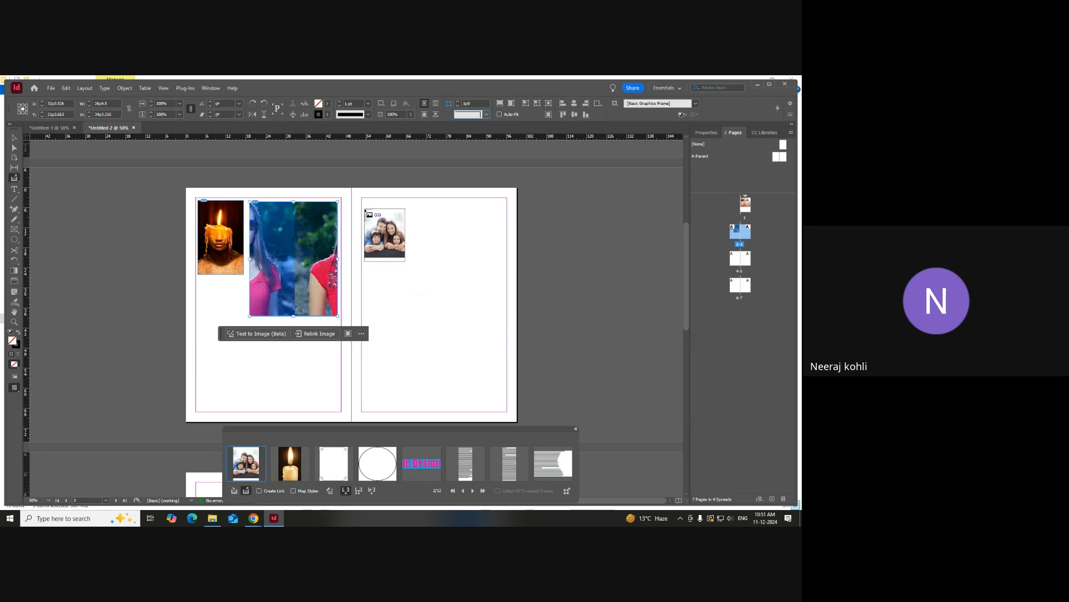
{"action": "left_click_drag", "start_coordinate": [364, 204], "coordinate": [478, 351]}
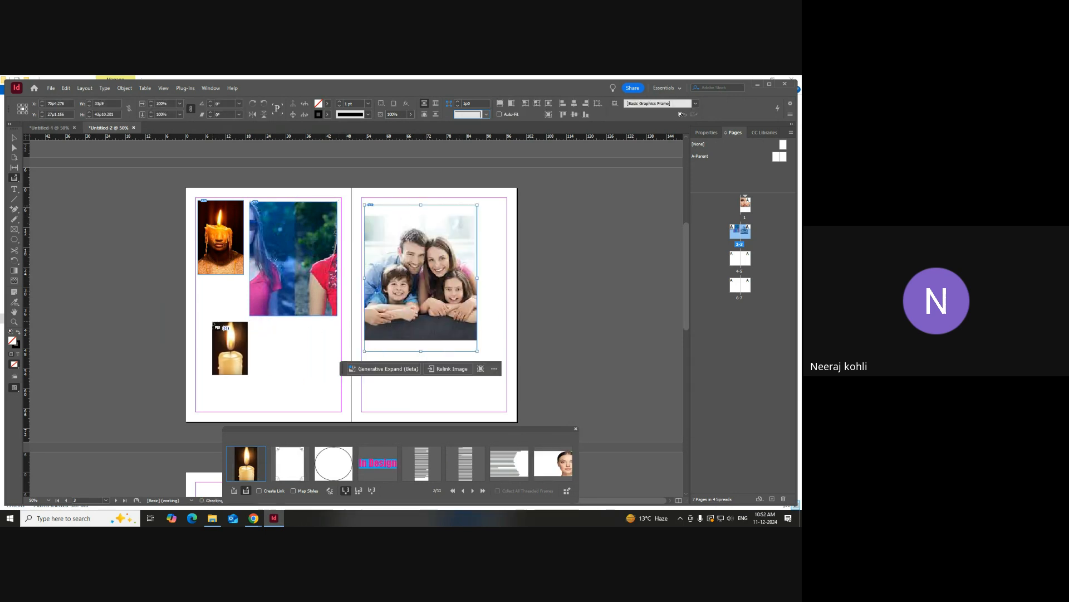
{"action": "left_click_drag", "start_coordinate": [214, 325], "coordinate": [279, 384]}
- Place the corner-decorated frame and circular frame near the top of page 4, with the In Design title across the page below them
{"action": "scroll", "coordinate": [306, 301], "scroll_direction": "down", "scroll_amount": 5}
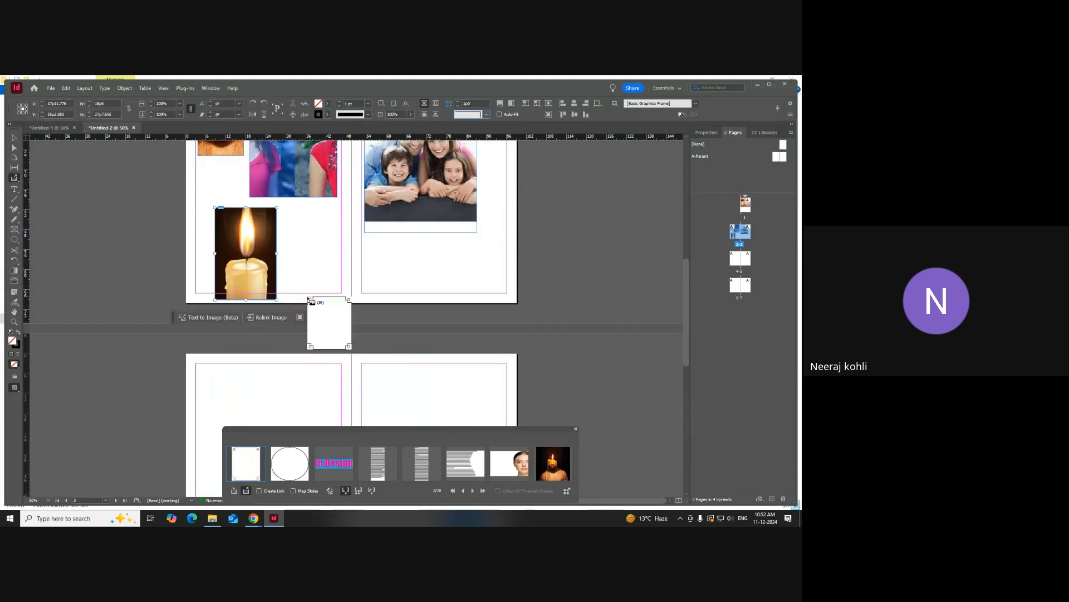
{"action": "left_click_drag", "start_coordinate": [200, 219], "coordinate": [249, 277]}
{"action": "left_click_drag", "start_coordinate": [264, 221], "coordinate": [290, 244]}
{"action": "scroll", "coordinate": [334, 311], "scroll_direction": "down", "scroll_amount": 3}
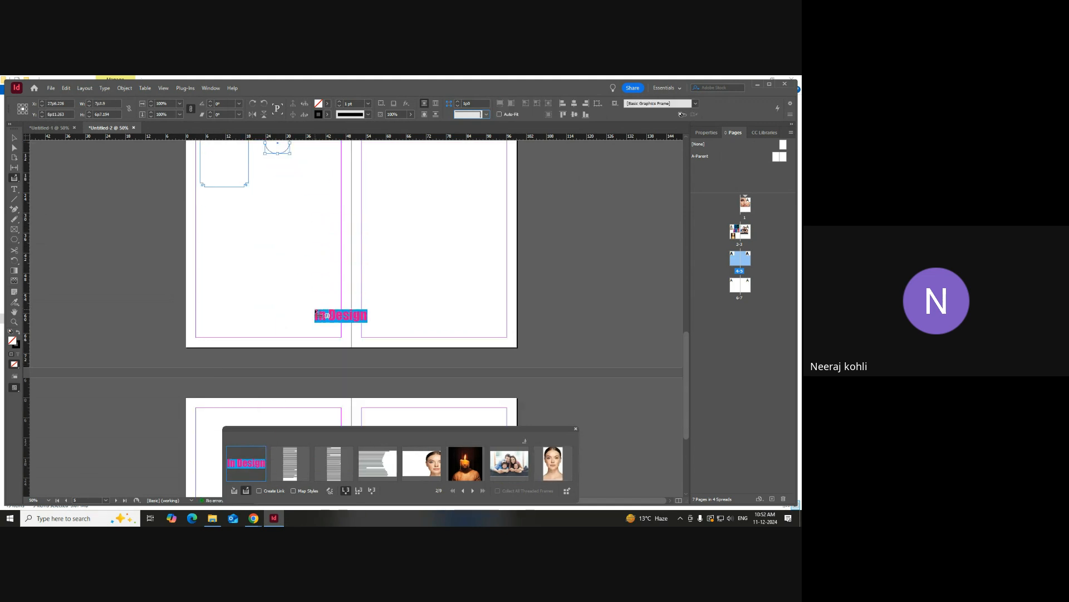
{"action": "key", "text": "Escape"}
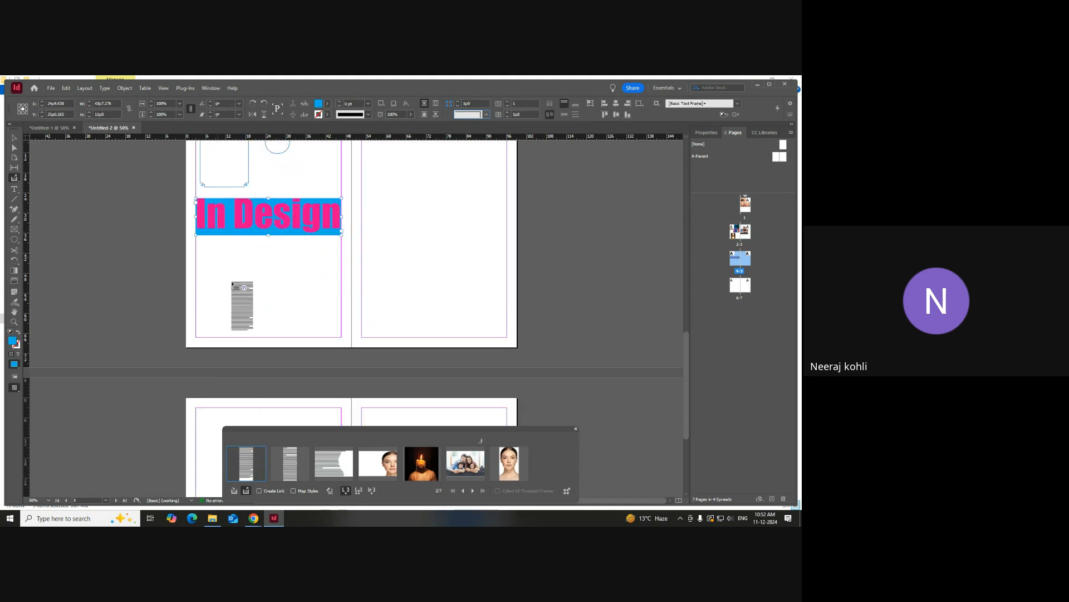
- Place the two collected text columns side by side on page 5
{"action": "scroll", "coordinate": [387, 313], "scroll_direction": "up", "scroll_amount": 3}
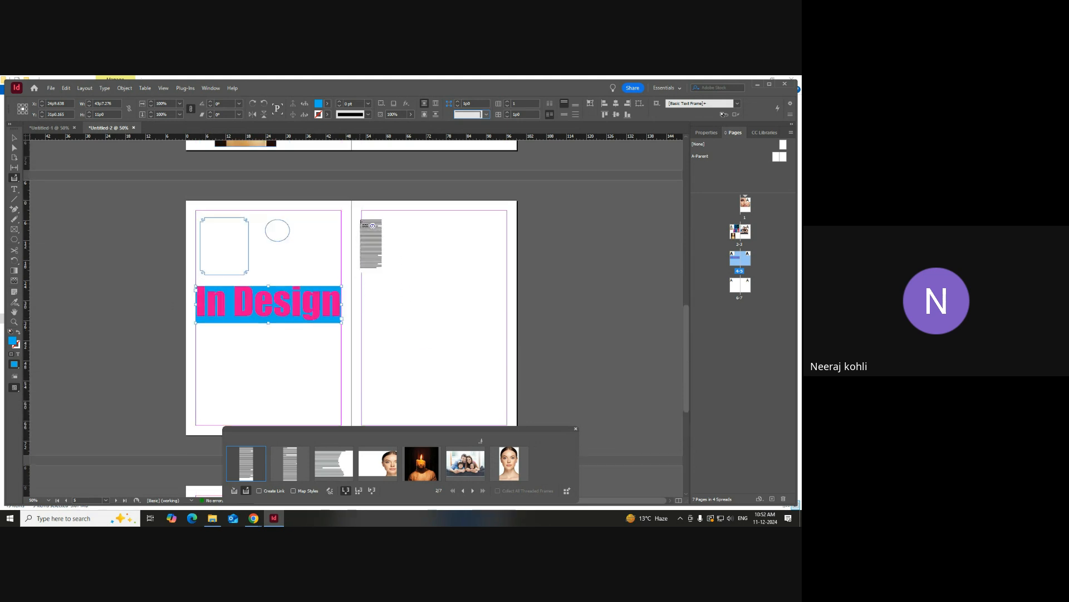
{"action": "left_click_drag", "start_coordinate": [361, 212], "coordinate": [433, 384]}
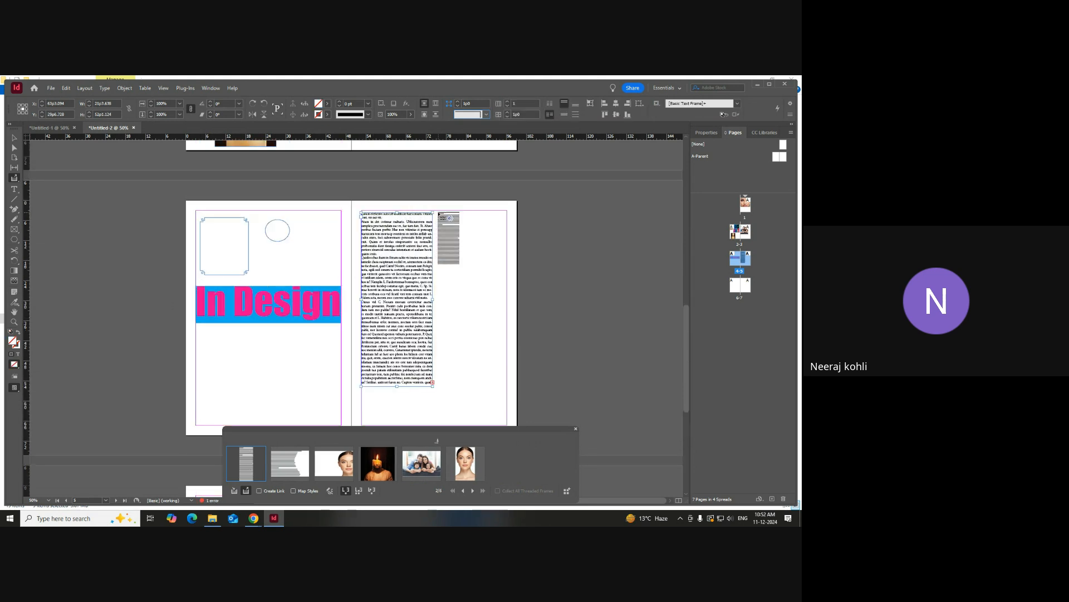
{"action": "left_click_drag", "start_coordinate": [438, 213], "coordinate": [508, 385]}
- Place the wrapped text above the candle-headed man on page 6, and the cropped woman picture above the family photo on page 7
{"action": "scroll", "coordinate": [392, 289], "scroll_direction": "down", "scroll_amount": 8}
{"action": "scroll", "coordinate": [393, 290], "scroll_direction": "down", "scroll_amount": 1}
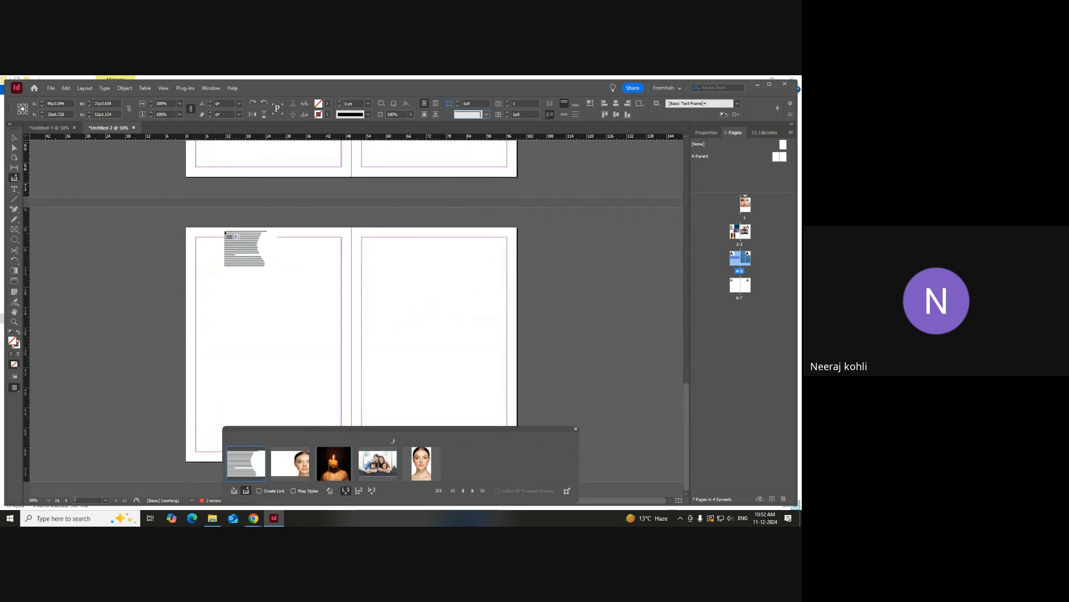
{"action": "left_click_drag", "start_coordinate": [199, 240], "coordinate": [317, 320]}
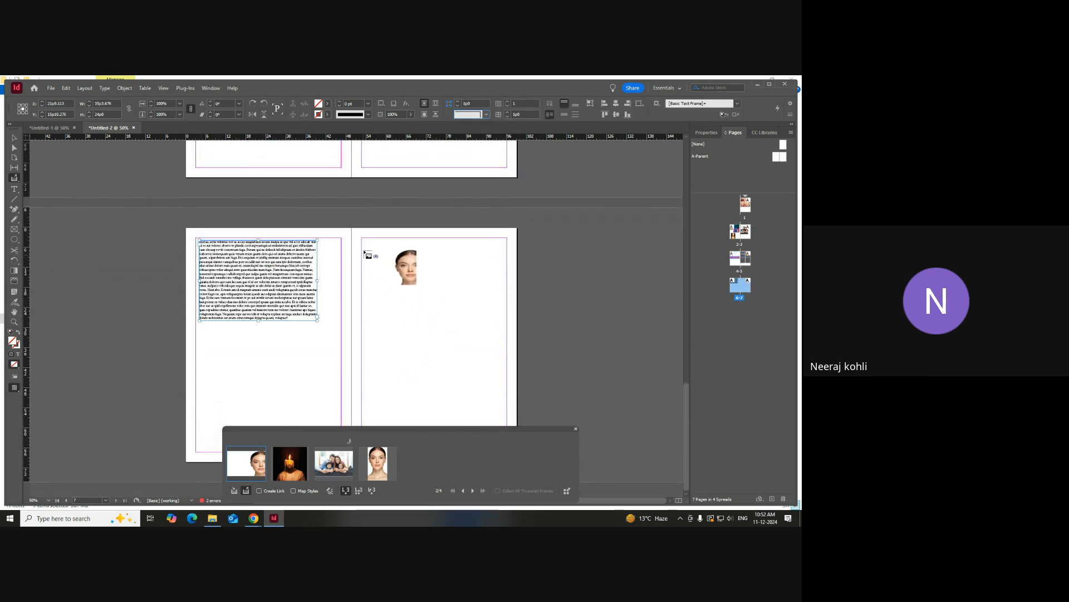
{"action": "left_click_drag", "start_coordinate": [366, 243], "coordinate": [491, 324]}
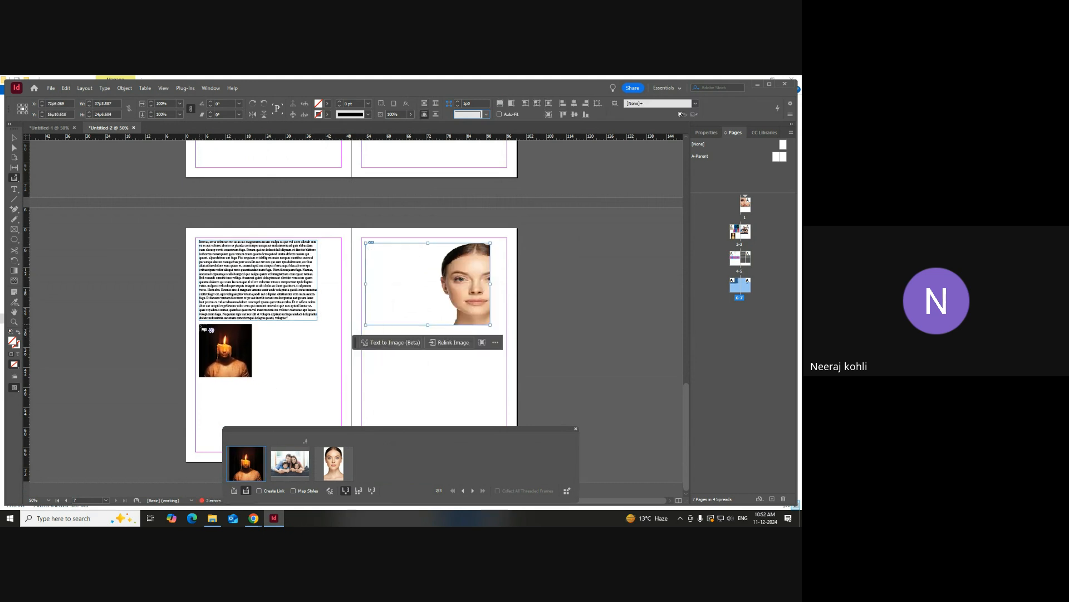
{"action": "left_click_drag", "start_coordinate": [200, 324], "coordinate": [345, 470]}
{"action": "left_click_drag", "start_coordinate": [369, 333], "coordinate": [513, 428]}
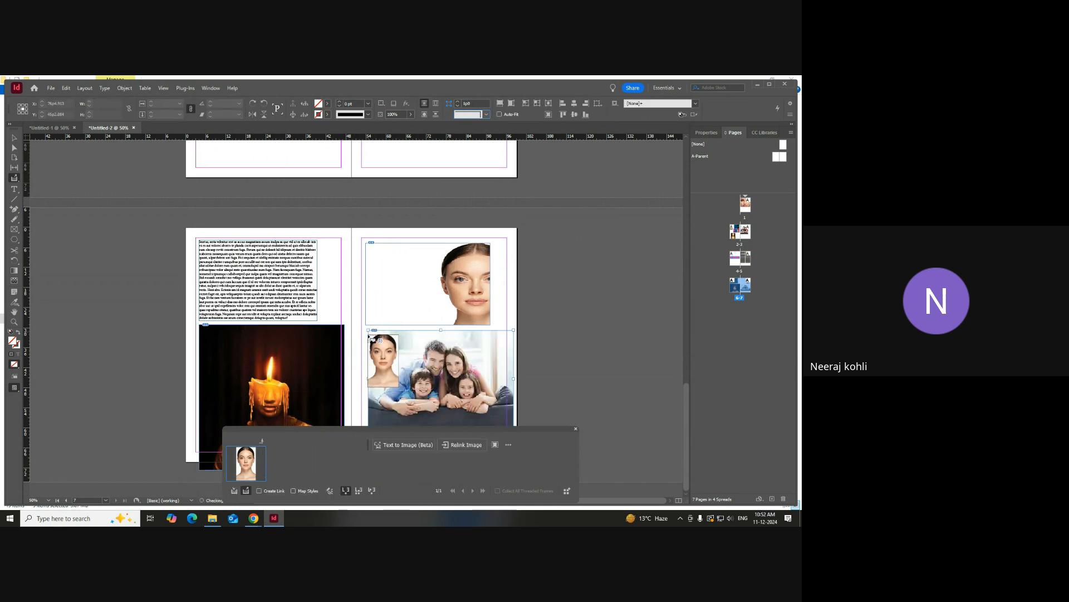
- Place the last collected woman portrait below the In Design title on page 4, and close the content conveyor
{"action": "scroll", "coordinate": [392, 341], "scroll_direction": "up", "scroll_amount": 3}
{"action": "scroll", "coordinate": [393, 343], "scroll_direction": "up", "scroll_amount": 2}
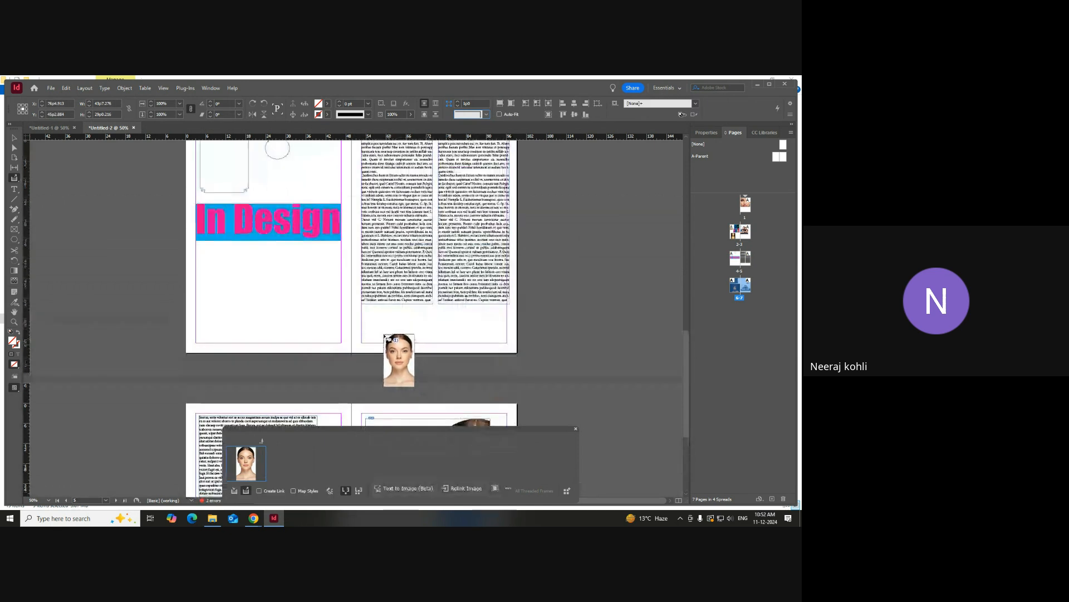
{"action": "left_click_drag", "start_coordinate": [198, 245], "coordinate": [342, 331]}
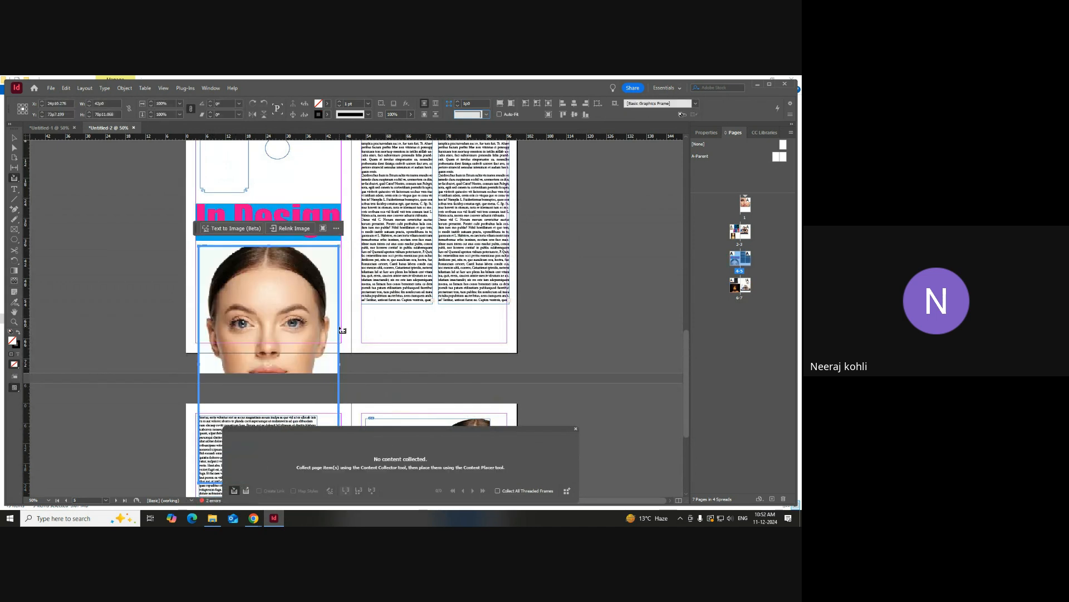
{"action": "scroll", "coordinate": [342, 330], "scroll_direction": "up", "scroll_amount": 5}
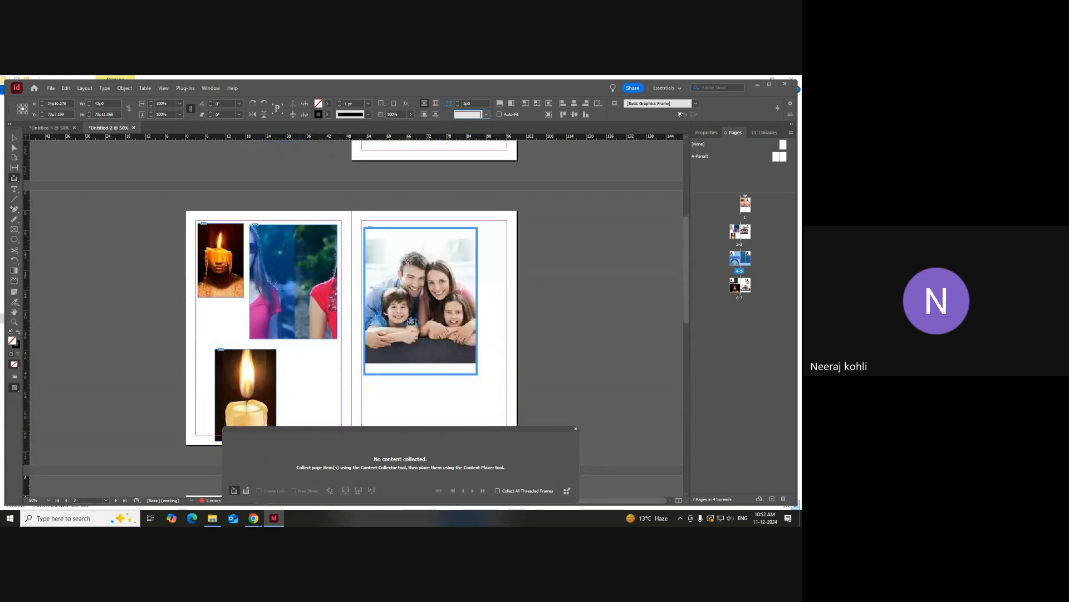
{"action": "scroll", "coordinate": [411, 322], "scroll_direction": "down", "scroll_amount": 3}
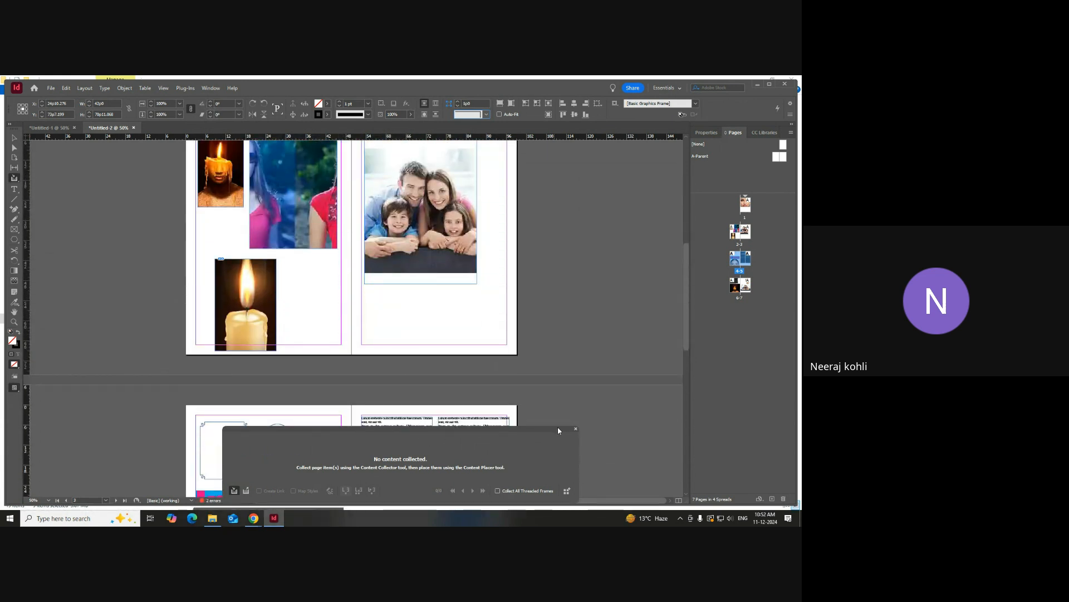
{"action": "left_click", "coordinate": [575, 430]}
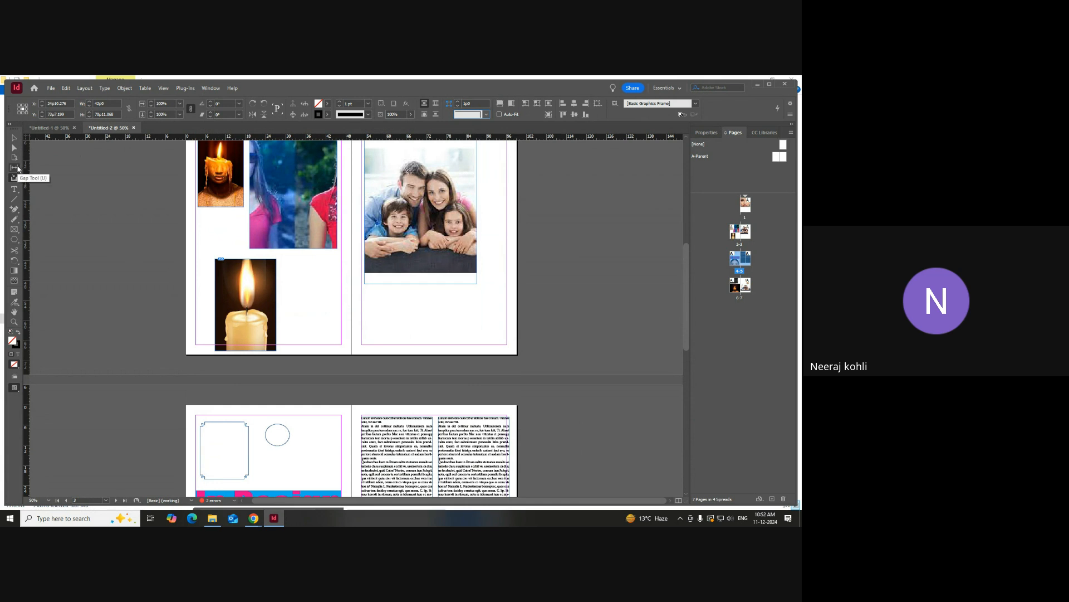
- With the Gap tool, shift the spaces between the candle-headed man, blue-and-red picture and burning candle frames on page 2
{"action": "scroll", "coordinate": [32, 172], "scroll_direction": "up", "scroll_amount": 3}
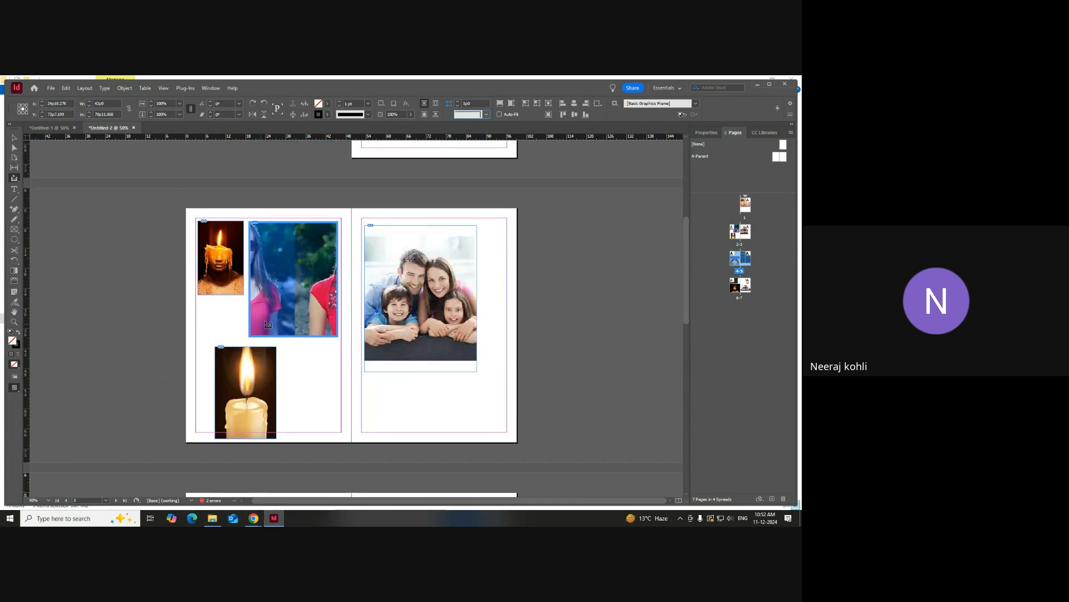
{"action": "left_click", "coordinate": [14, 168]}
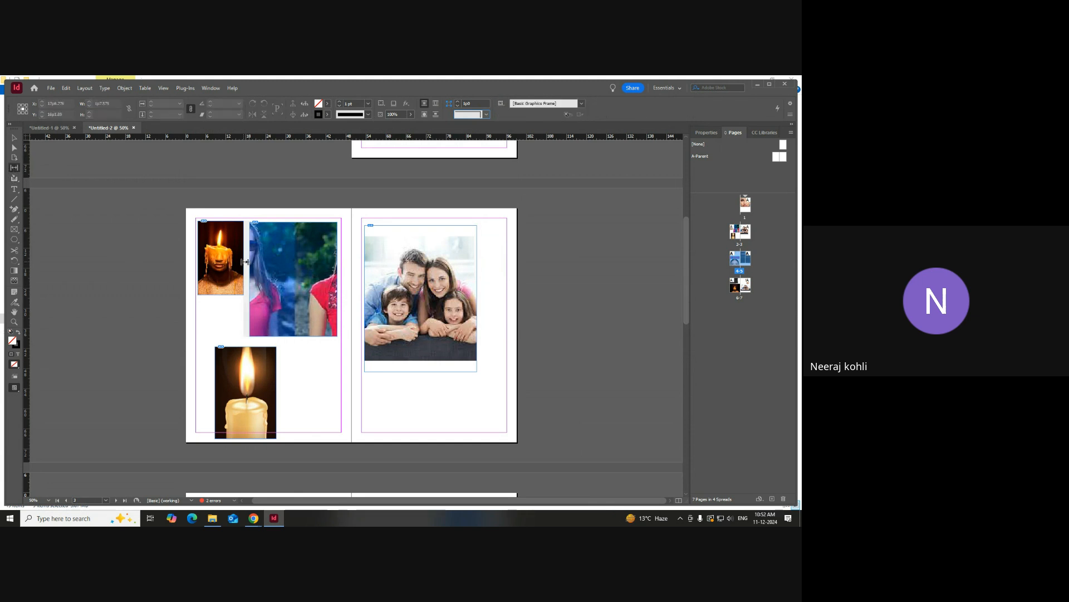
{"action": "mouse_move", "coordinate": [245, 262]}
{"action": "left_mouse_down"}
{"action": "mouse_move", "coordinate": [268, 265]}
{"action": "mouse_move", "coordinate": [219, 265]}
{"action": "mouse_move", "coordinate": [252, 265]}
{"action": "left_mouse_up"}
{"action": "mouse_move", "coordinate": [269, 342]}
{"action": "left_mouse_down"}
{"action": "mouse_move", "coordinate": [269, 308]}
{"action": "mouse_move", "coordinate": [269, 340]}
{"action": "mouse_move", "coordinate": [269, 313]}
{"action": "mouse_move", "coordinate": [269, 323]}
{"action": "left_mouse_up"}
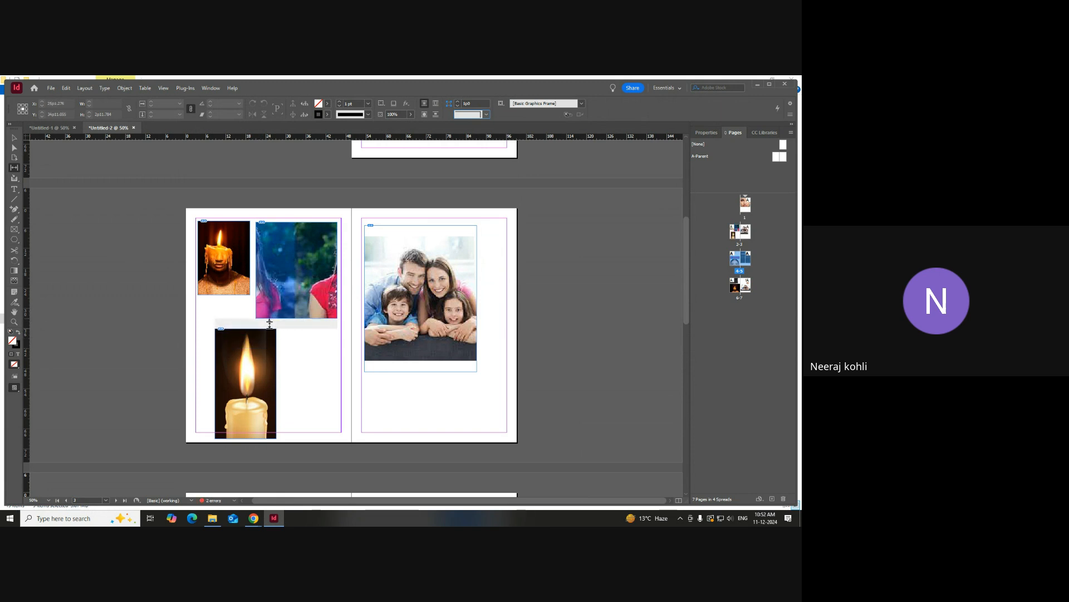
{"action": "mouse_move", "coordinate": [253, 260]}
{"action": "left_mouse_down"}
{"action": "mouse_move", "coordinate": [230, 261]}
{"action": "mouse_move", "coordinate": [260, 264]}
{"action": "mouse_move", "coordinate": [250, 264]}
{"action": "left_mouse_up"}
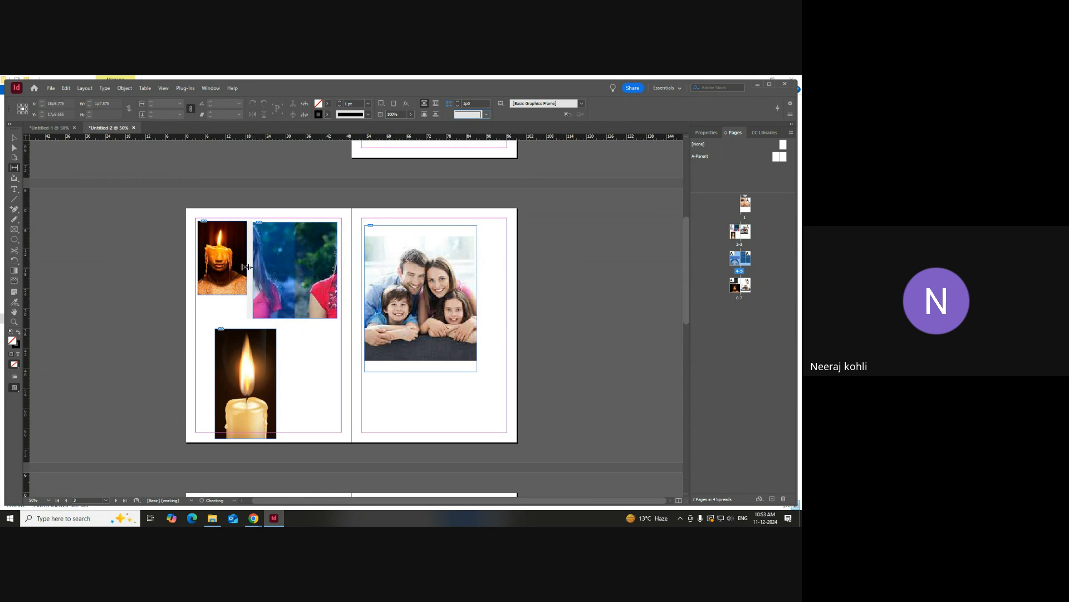
- Select the candle-headed man image inside its page 2 frame and make it fill the frame proportionally
{"action": "left_click", "coordinate": [15, 138]}
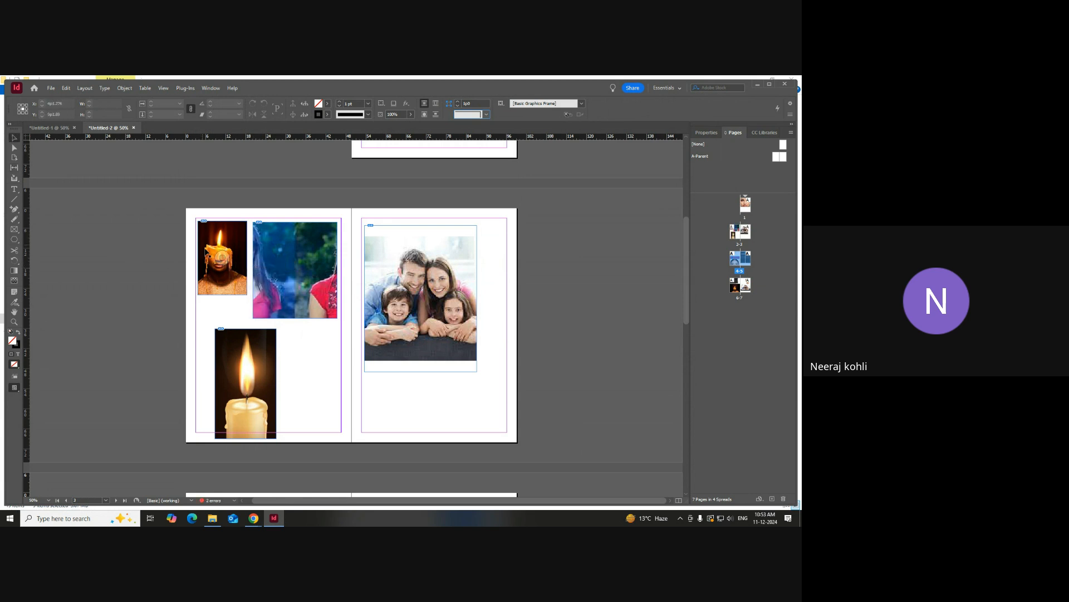
{"action": "left_click", "coordinate": [220, 258]}
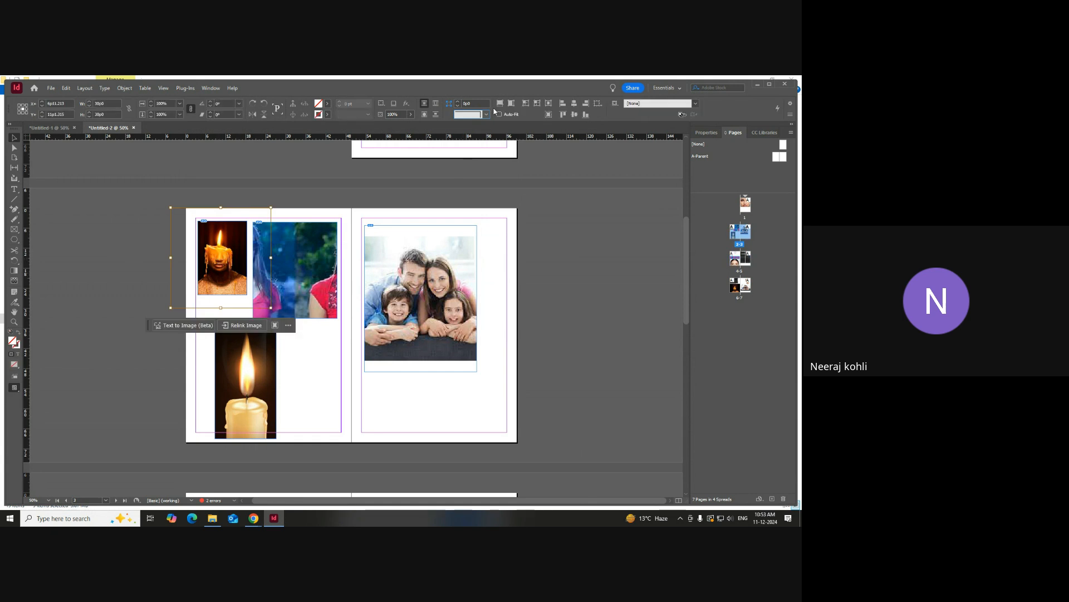
{"action": "left_click", "coordinate": [499, 103]}
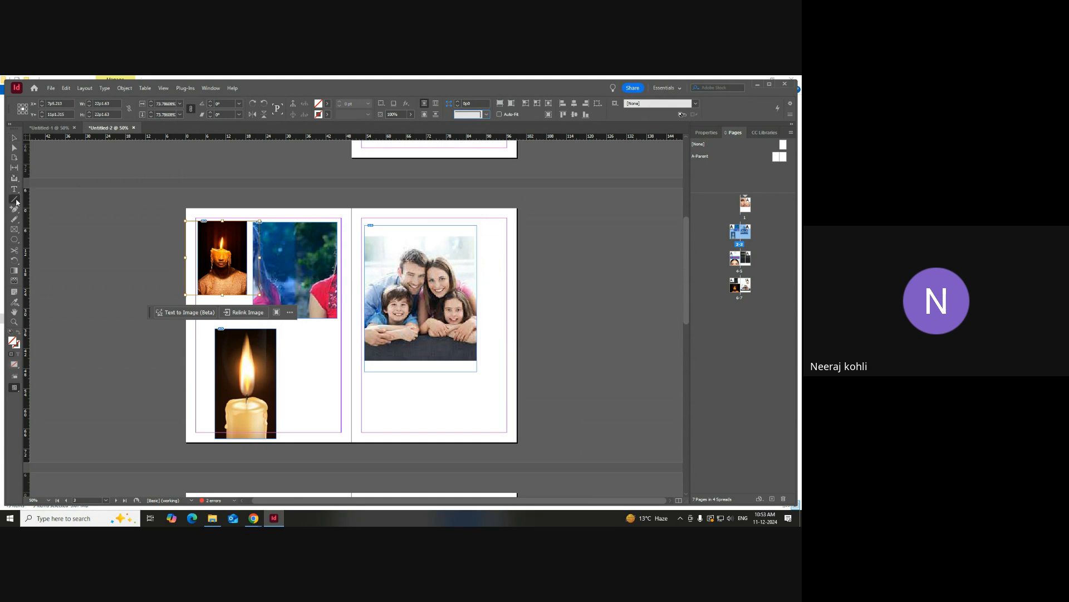
- Draw a horizontal line below the family photo on page 3, increase its corner size, and show the anchor point tool variants
{"action": "left_click_drag", "start_coordinate": [374, 385], "coordinate": [491, 385]}
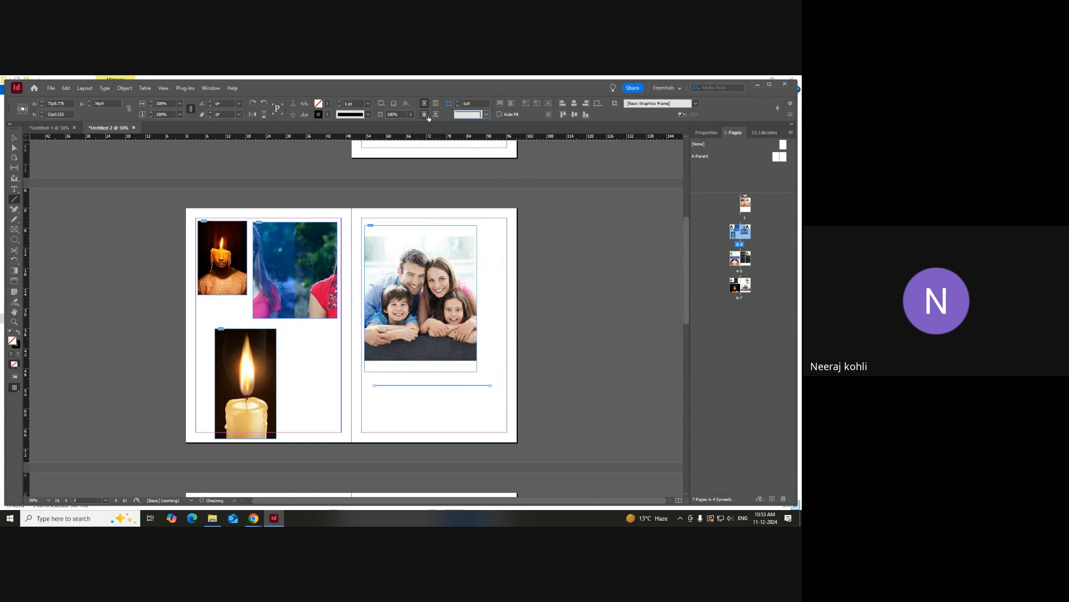
{"action": "left_click", "coordinate": [457, 102]}
{"action": "left_click", "coordinate": [16, 209]}
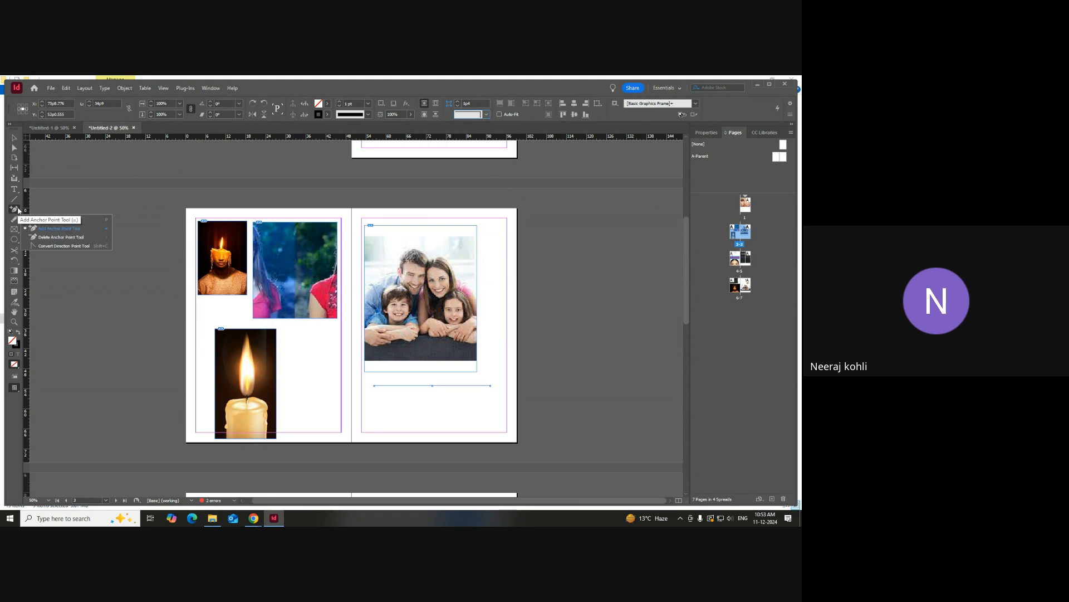
- Pick the Pencil tool and review the picture, shape and text layouts across the Untitled-1 pages, with a brief look at Untitled-2
{"action": "left_click", "coordinate": [17, 220]}
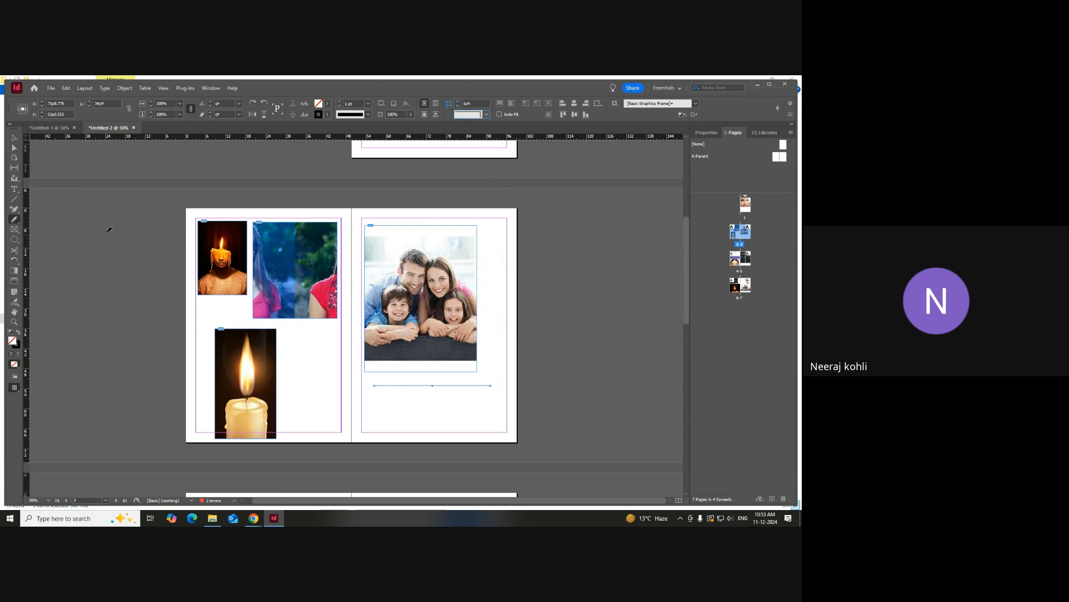
{"action": "left_click", "coordinate": [50, 127]}
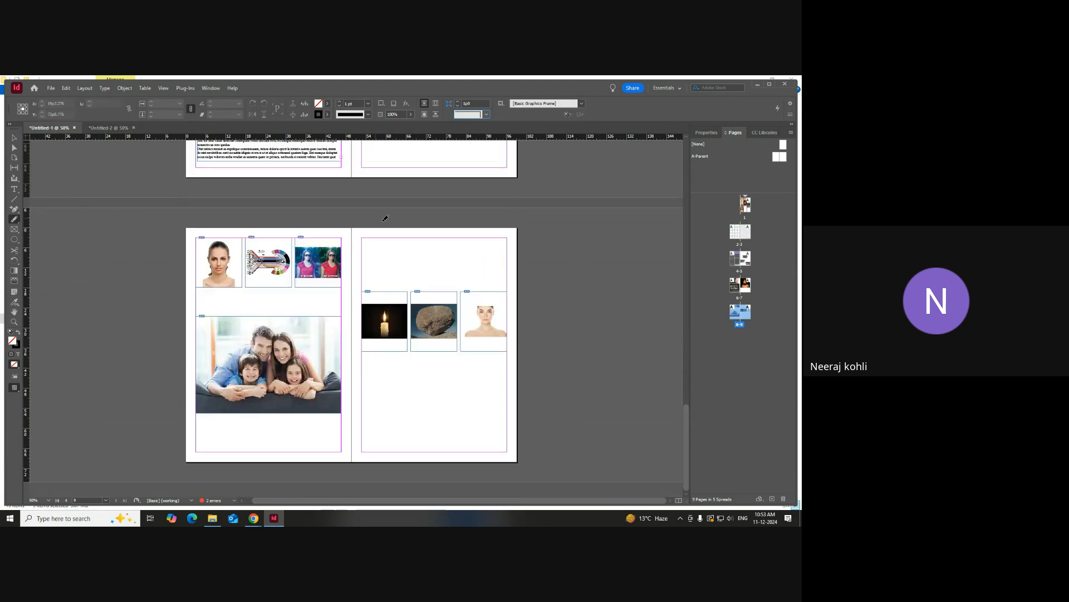
{"action": "scroll", "coordinate": [429, 308], "scroll_direction": "up", "scroll_amount": 3}
{"action": "scroll", "coordinate": [404, 289], "scroll_direction": "up", "scroll_amount": 10}
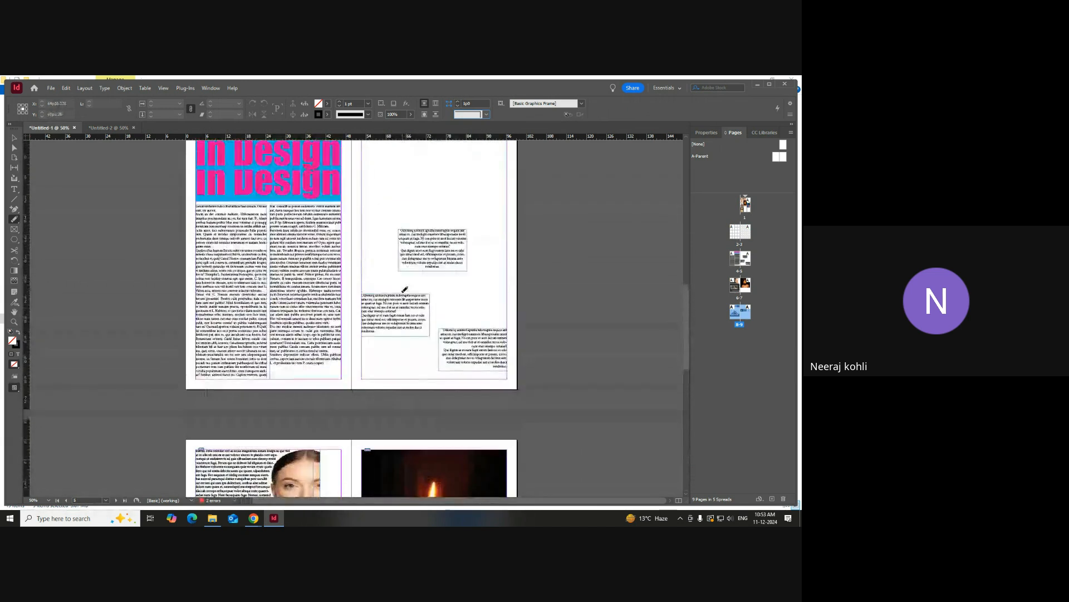
{"action": "scroll", "coordinate": [404, 289], "scroll_direction": "down", "scroll_amount": 1}
{"action": "scroll", "coordinate": [388, 303], "scroll_direction": "up", "scroll_amount": 2}
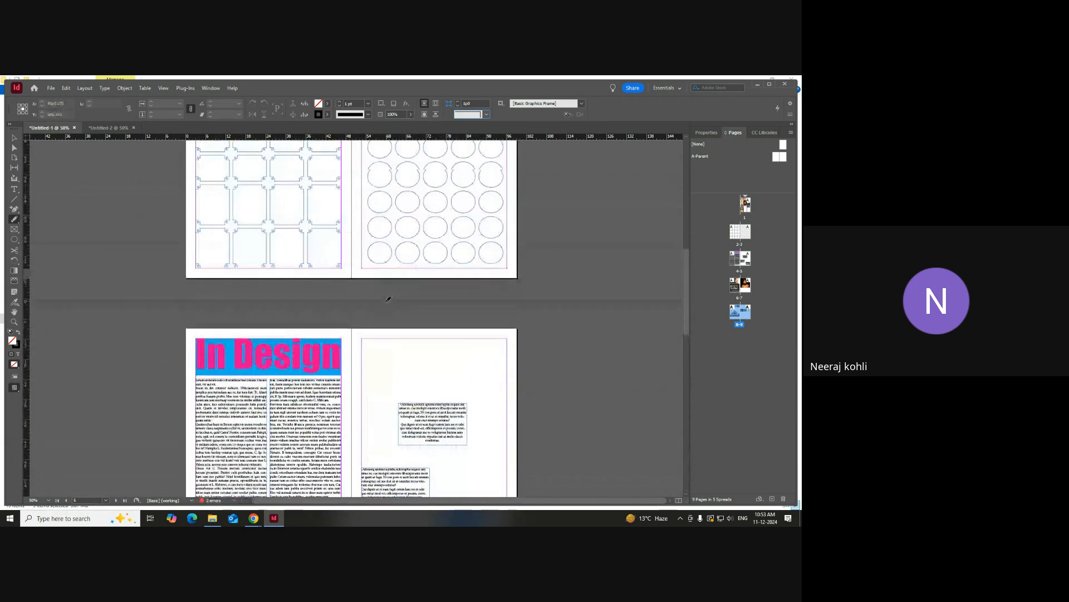
{"action": "scroll", "coordinate": [388, 303], "scroll_direction": "up", "scroll_amount": 5}
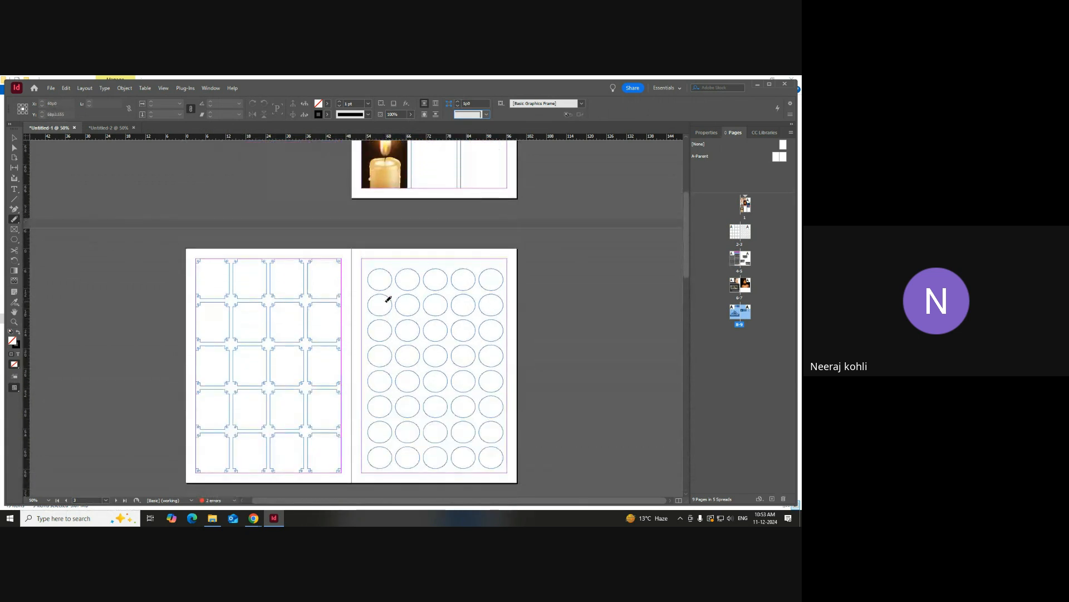
{"action": "scroll", "coordinate": [389, 299], "scroll_direction": "up", "scroll_amount": 2}
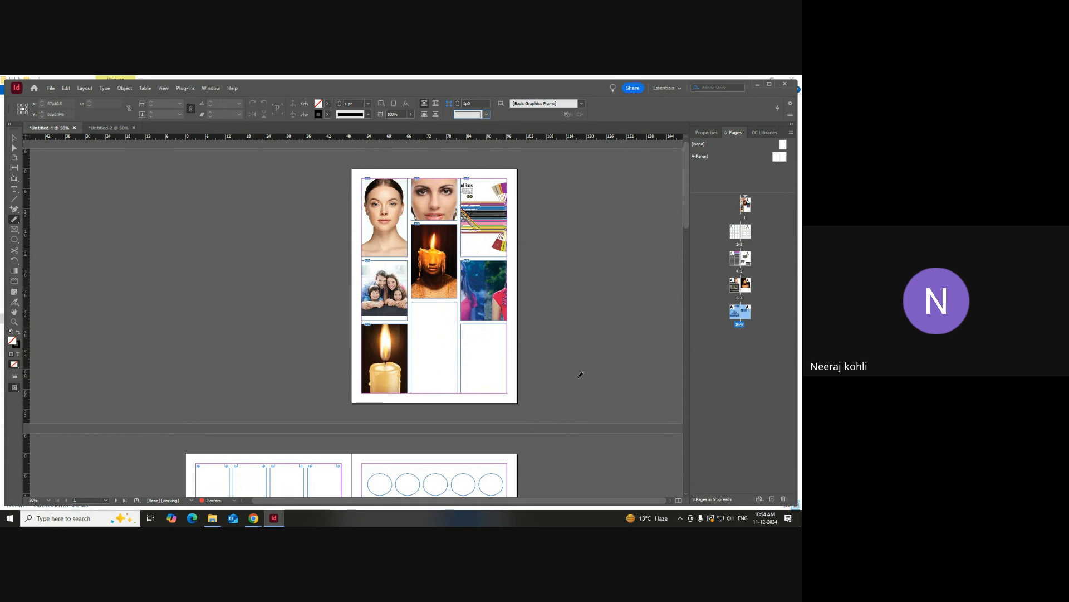
{"action": "scroll", "coordinate": [490, 391], "scroll_direction": "down", "scroll_amount": 3}
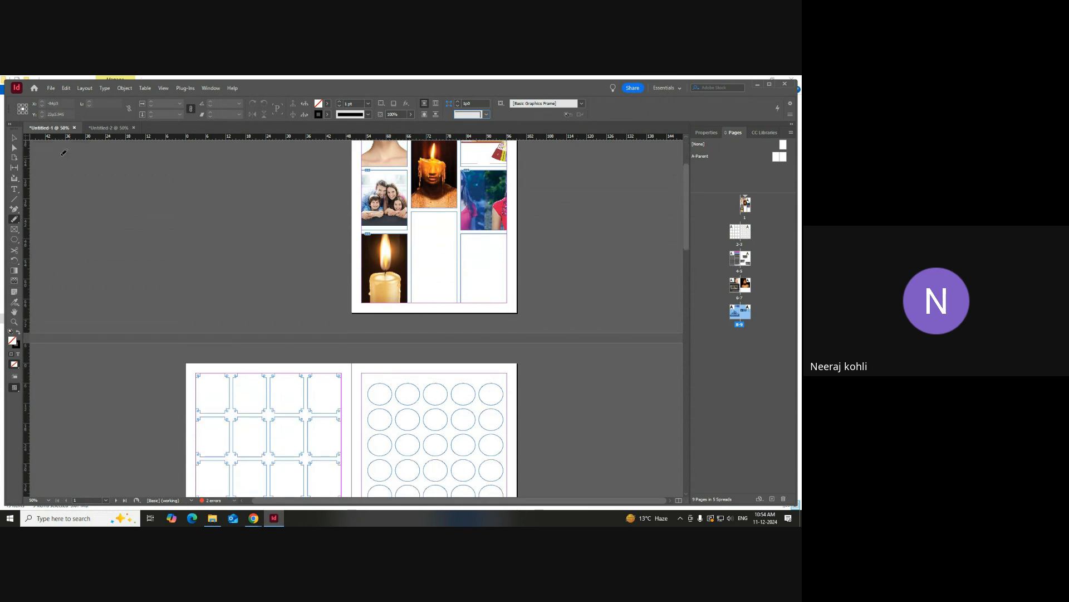
{"action": "left_click", "coordinate": [107, 127]}
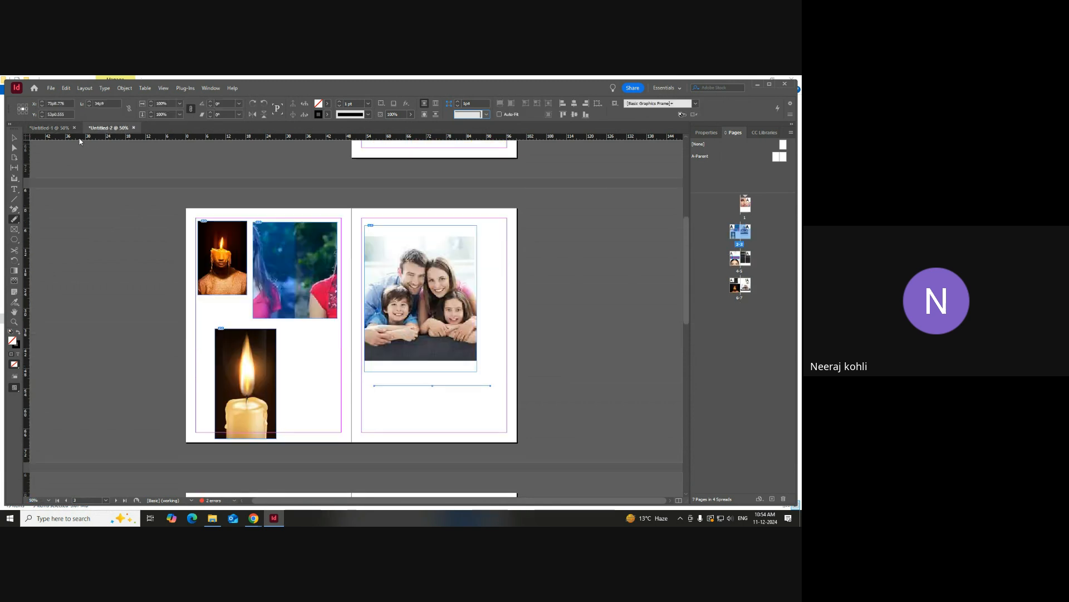
{"action": "left_click", "coordinate": [50, 128]}
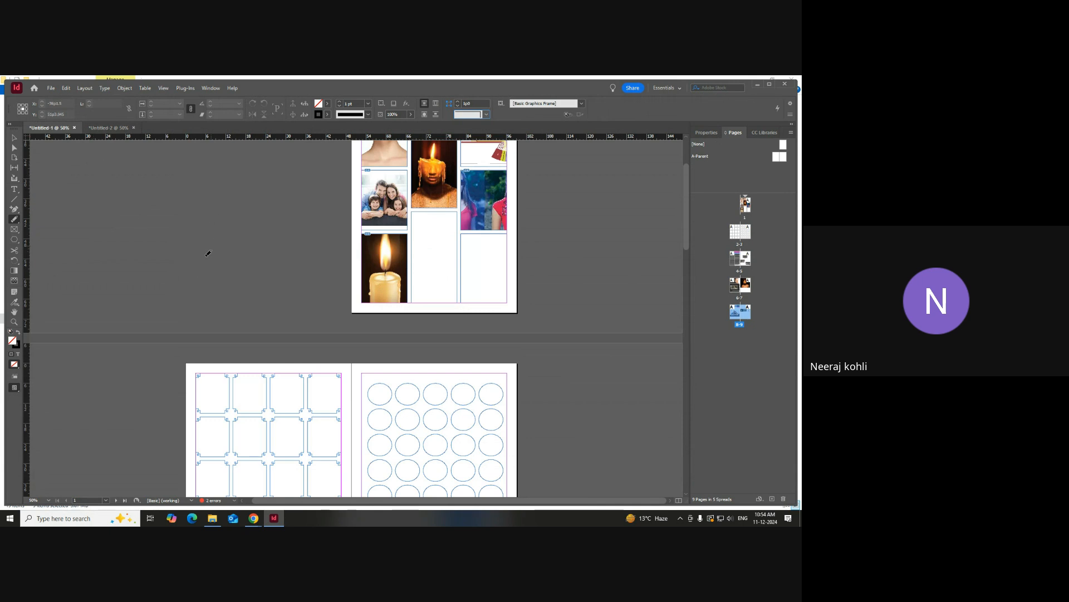
- Switch to the Google Meet call in Chrome and check the current date and time in the system calendar
{"action": "mouse_move", "coordinate": [254, 518]}
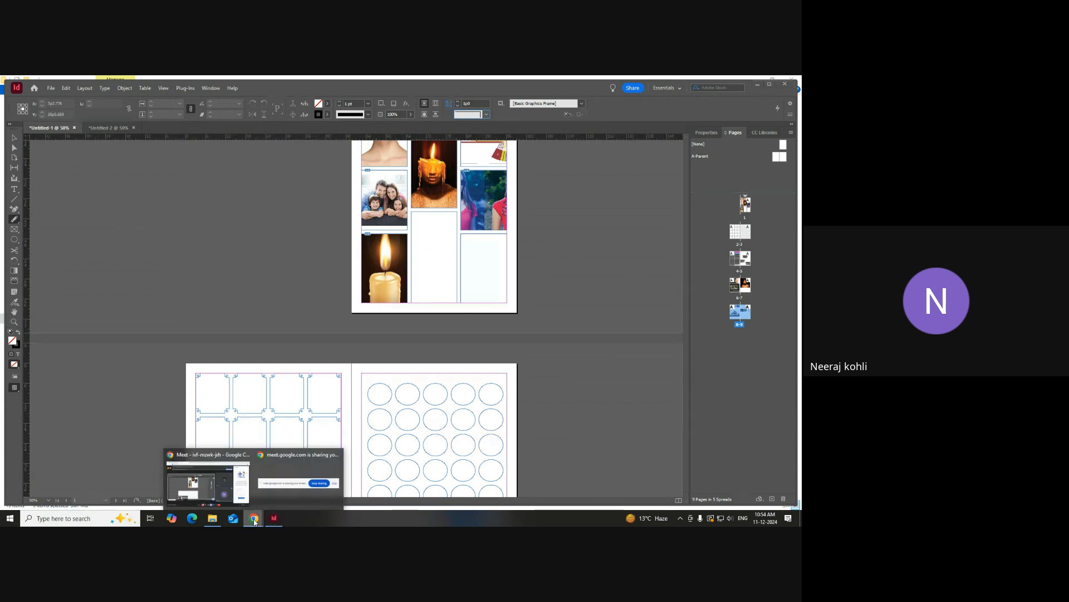
{"action": "left_click", "coordinate": [257, 481]}
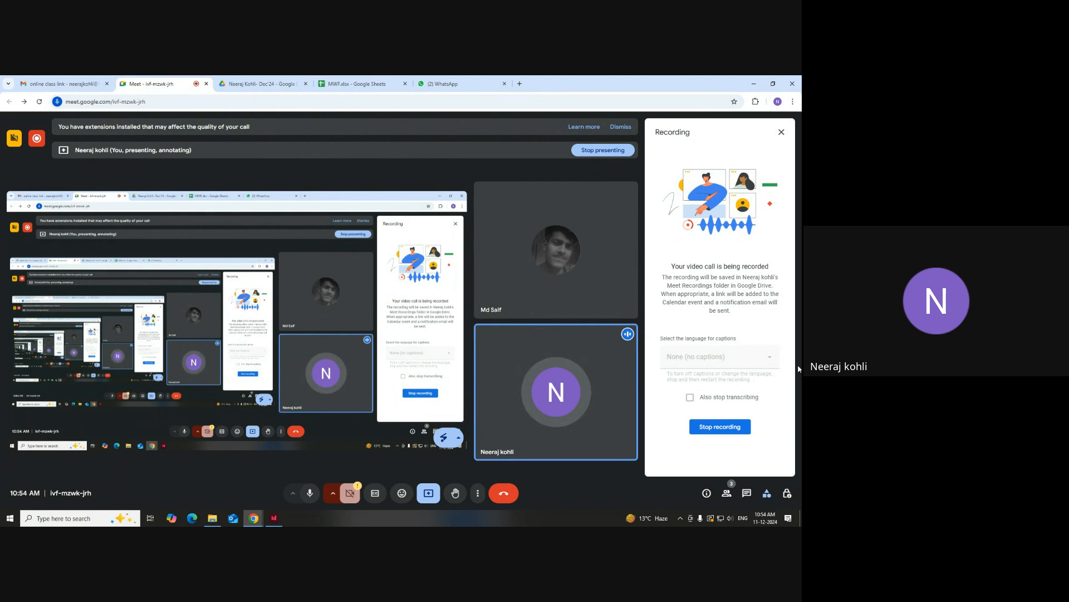
{"action": "left_click", "coordinate": [765, 518]}
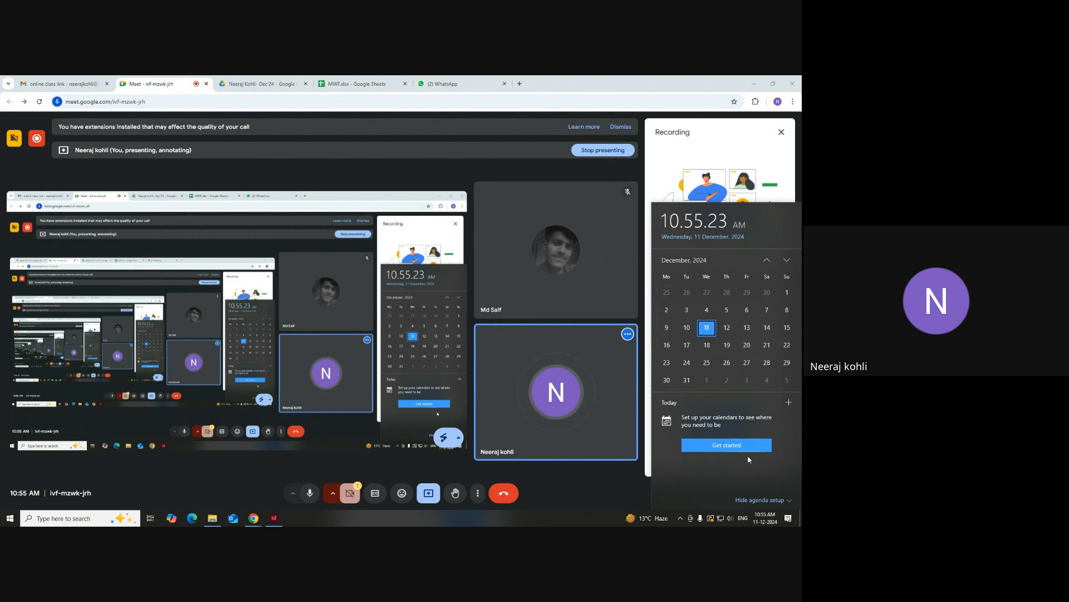
{"action": "left_click", "coordinate": [764, 518]}
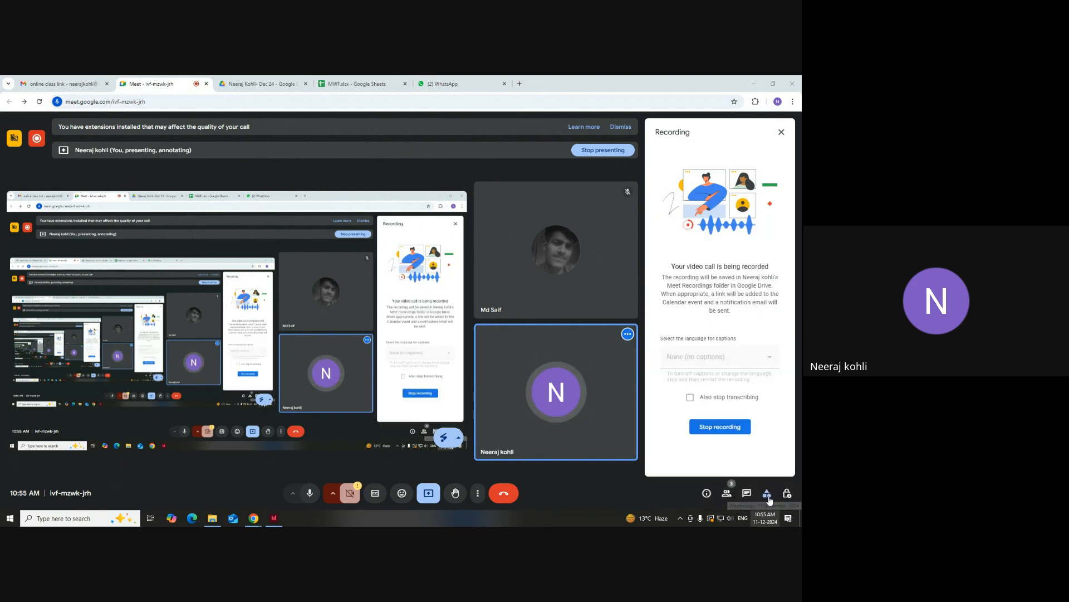